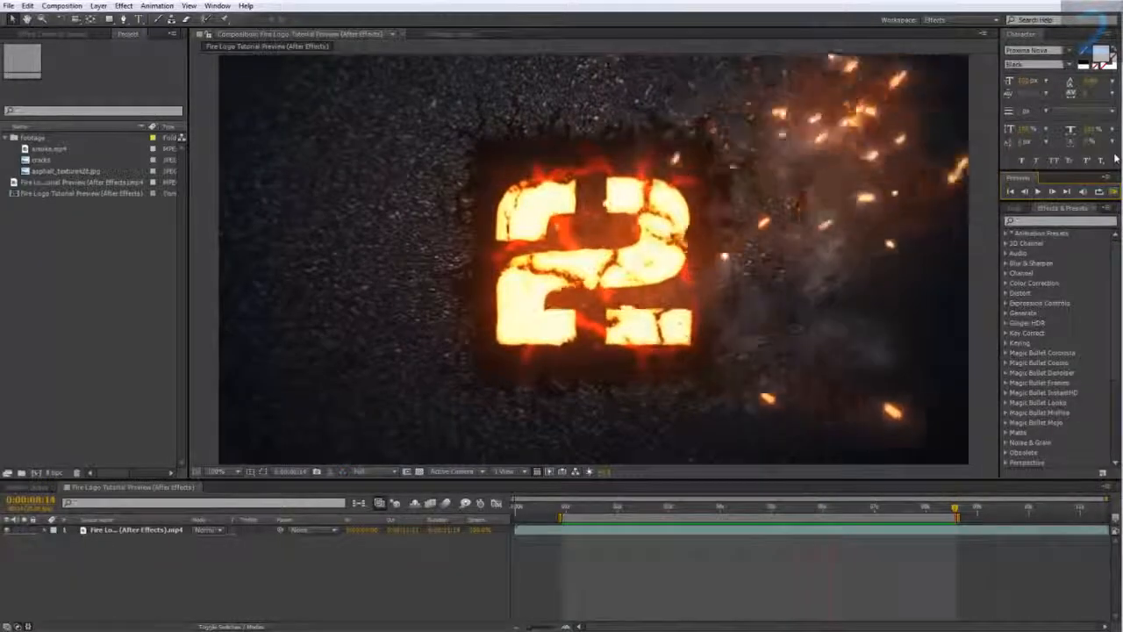
# Step: Create a new composition named "fire logo 02" with the existing 24 fps preset settings
pyautogui.click(62, 6)
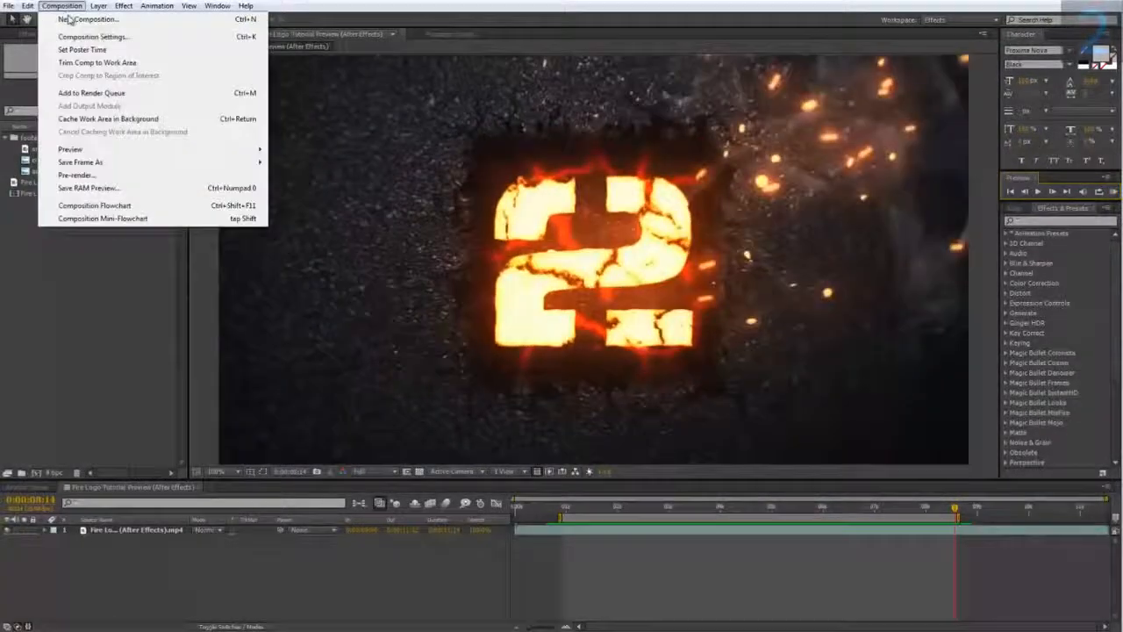
pyautogui.click(88, 20)
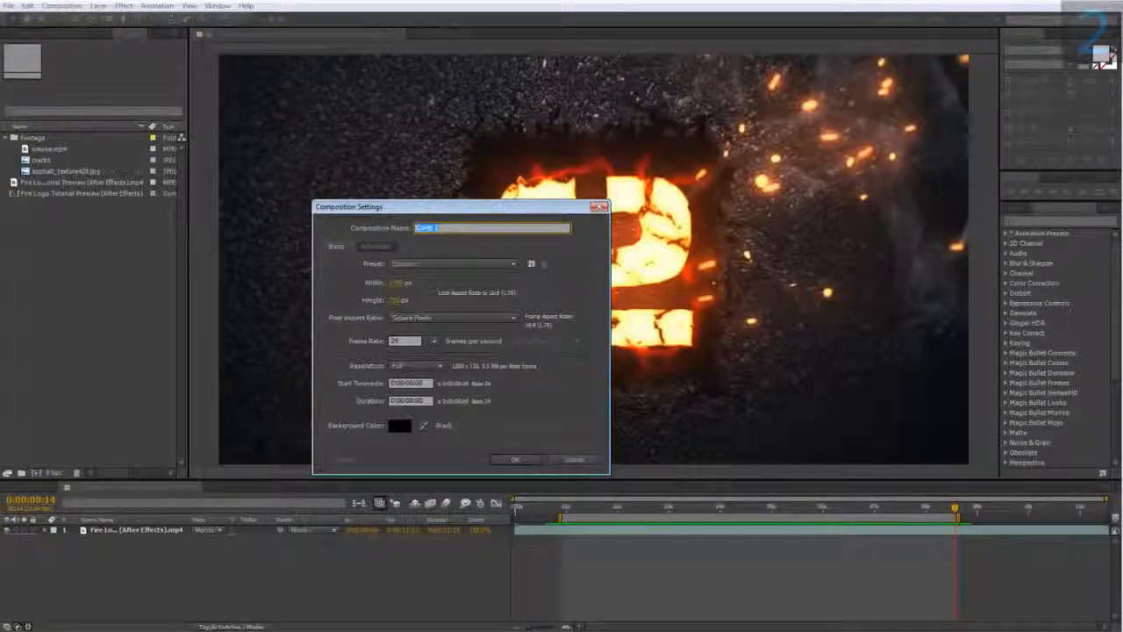
pyautogui.moveTo(441, 228); pyautogui.dragTo(366, 215)
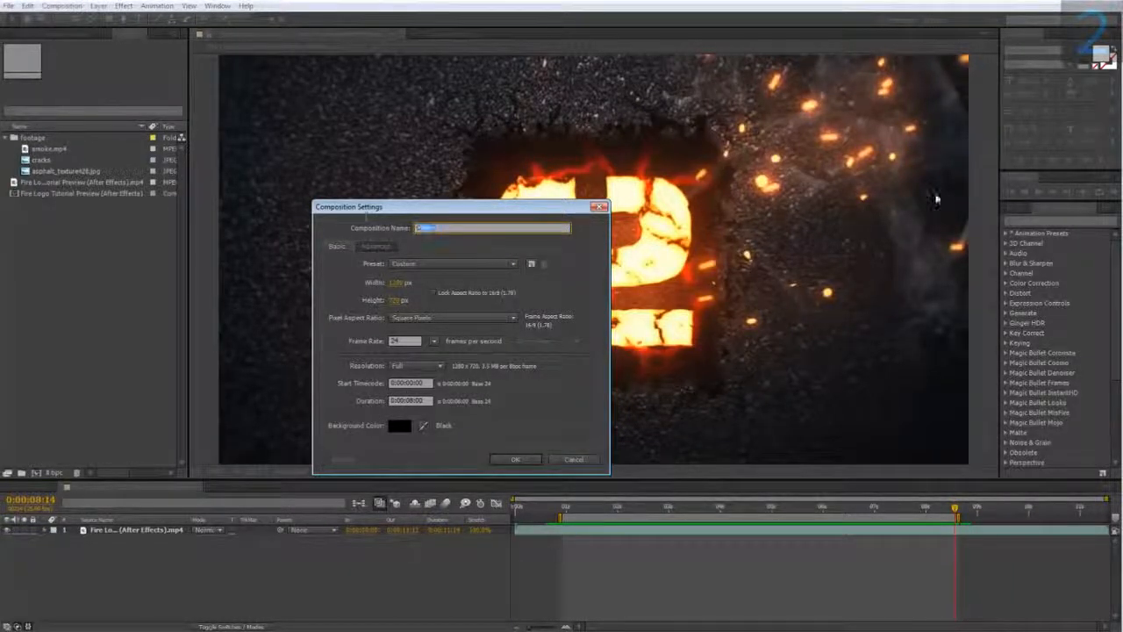
pyautogui.write('Fire')
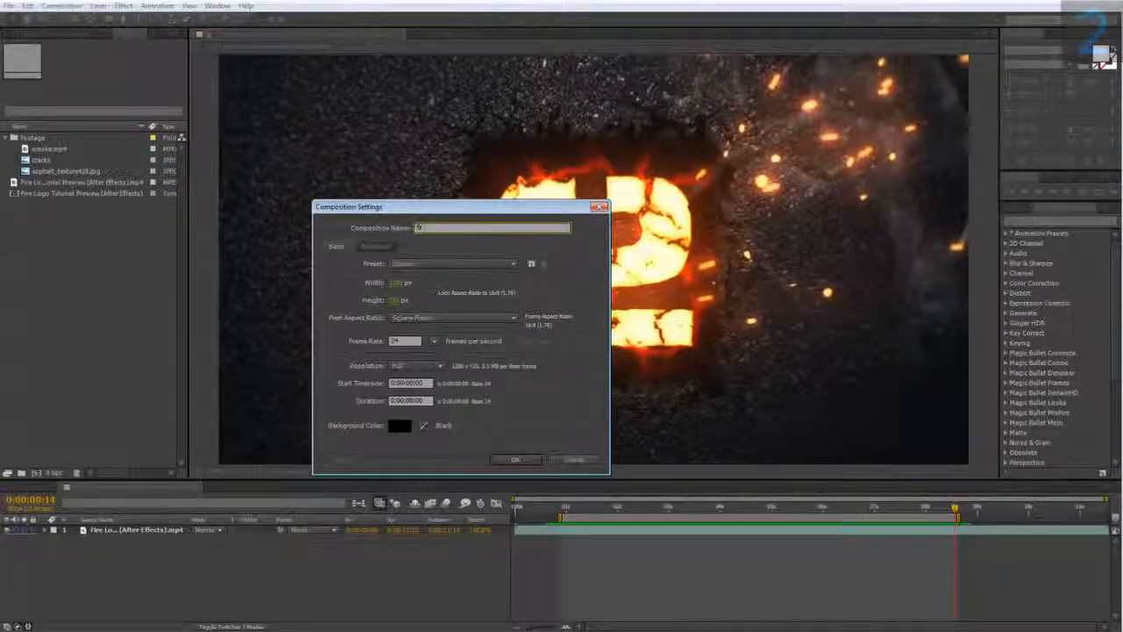
pyautogui.write(' logo 02')
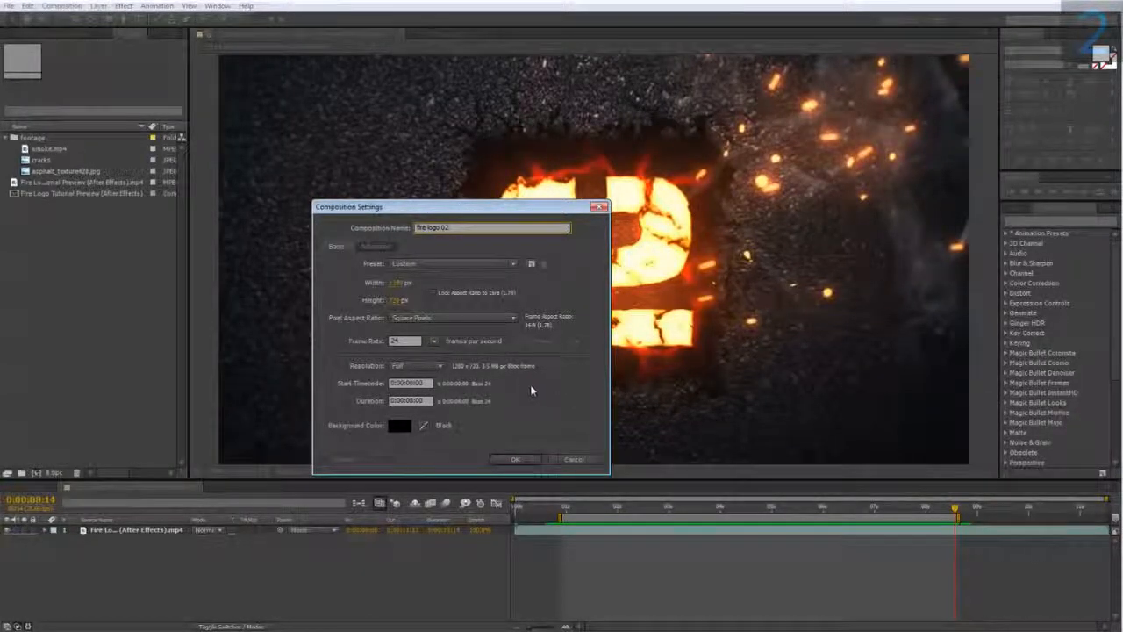
pyautogui.click(511, 459)
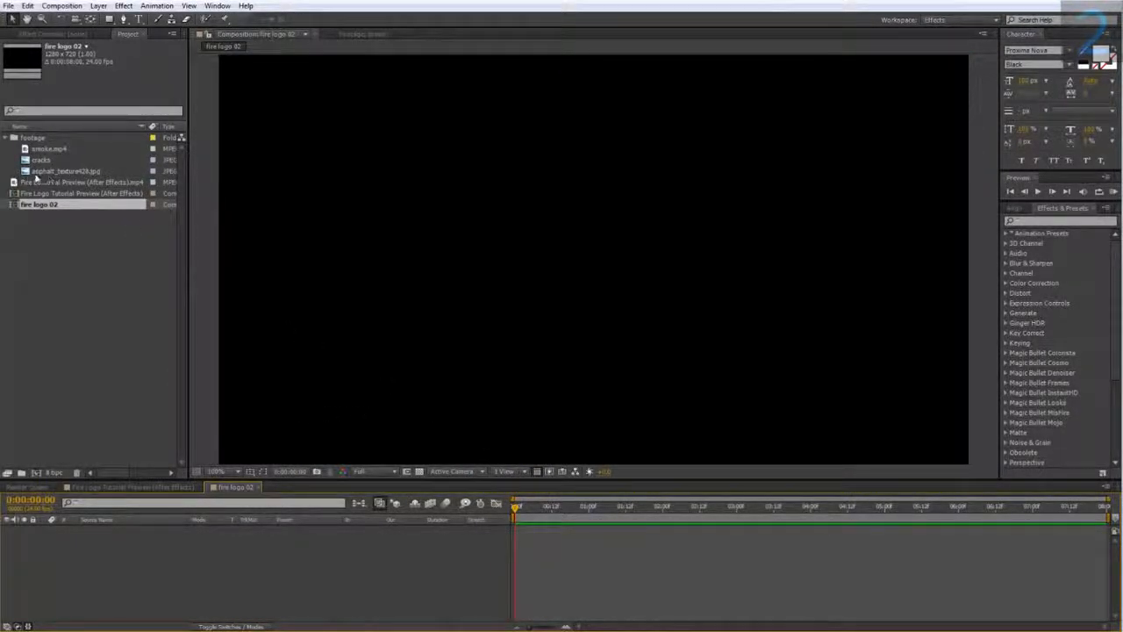
# Step: Add the asphalt_texture428.jpg footage to the fire logo 02 composition as a layer
pyautogui.moveTo(47, 174); pyautogui.dragTo(110, 532)
pyautogui.scroll(-2, 387, 258)
pyautogui.moveTo(388, 259); pyautogui.dragTo(342, 260)
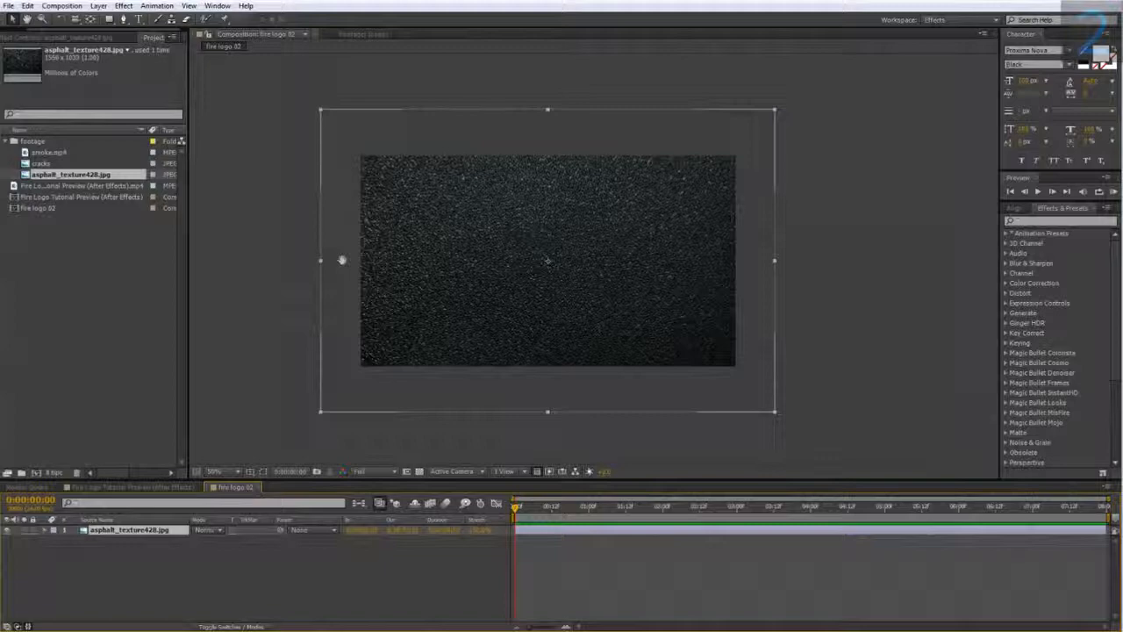
# Step: Examine the asphalt texture's extent and surface detail up close in the composition
pyautogui.click(343, 263)
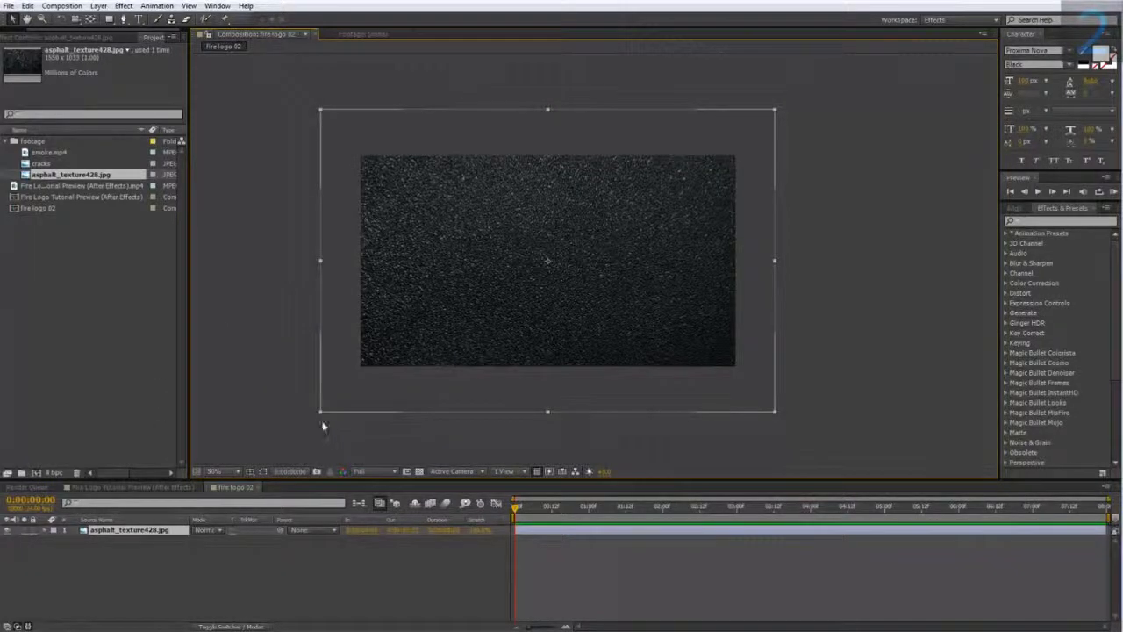
pyautogui.press('.')
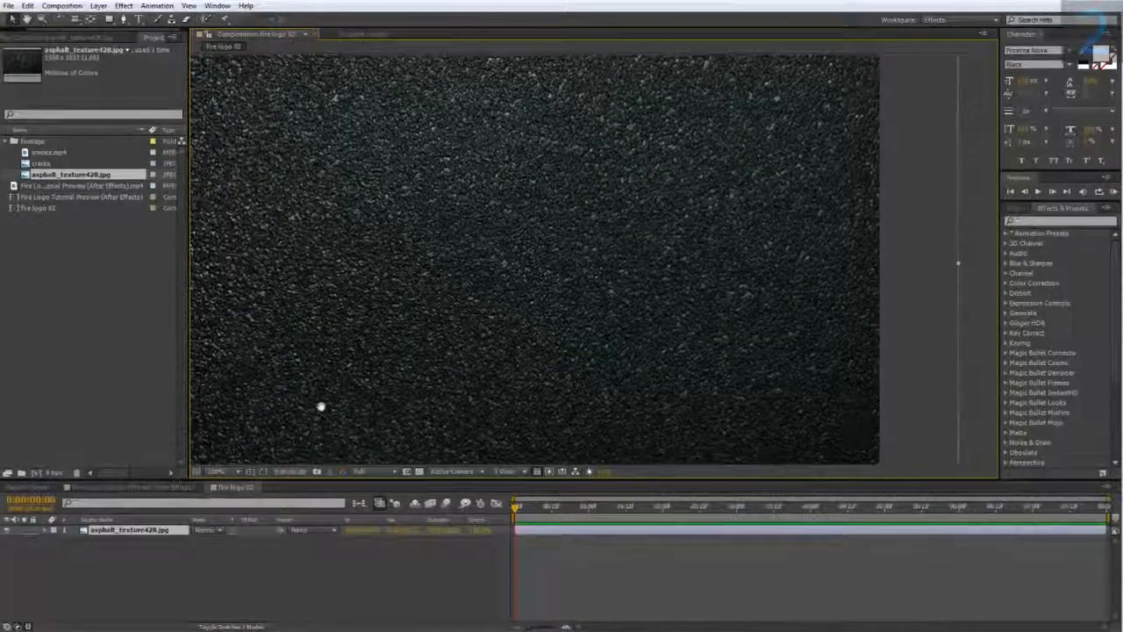
pyautogui.moveTo(328, 406); pyautogui.dragTo(368, 413)
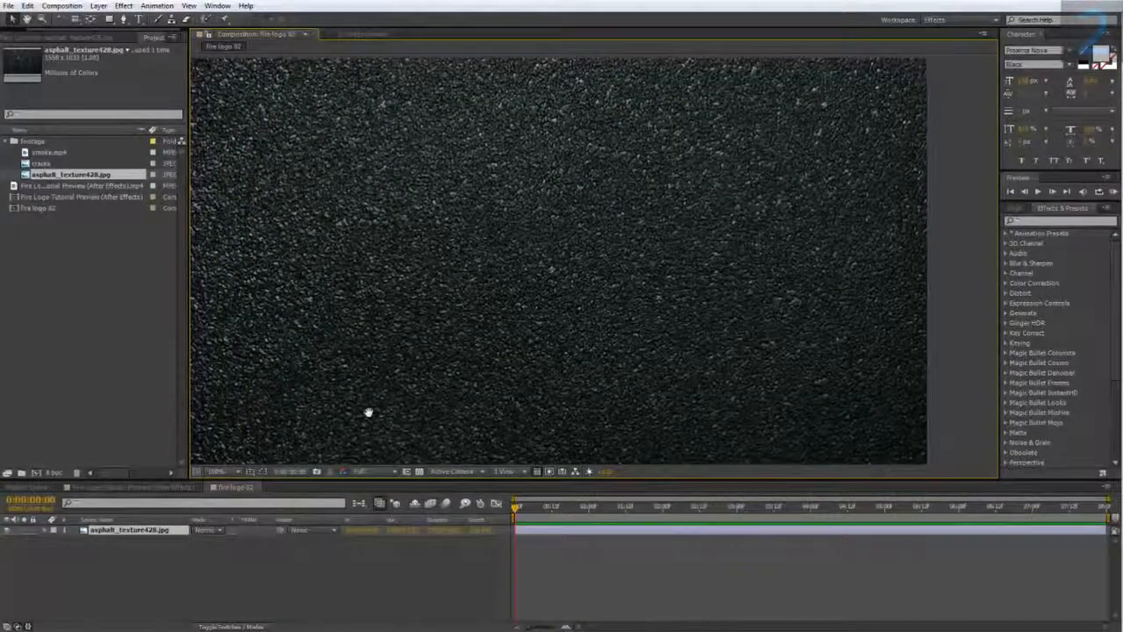
pyautogui.press('.')
pyautogui.press('.')
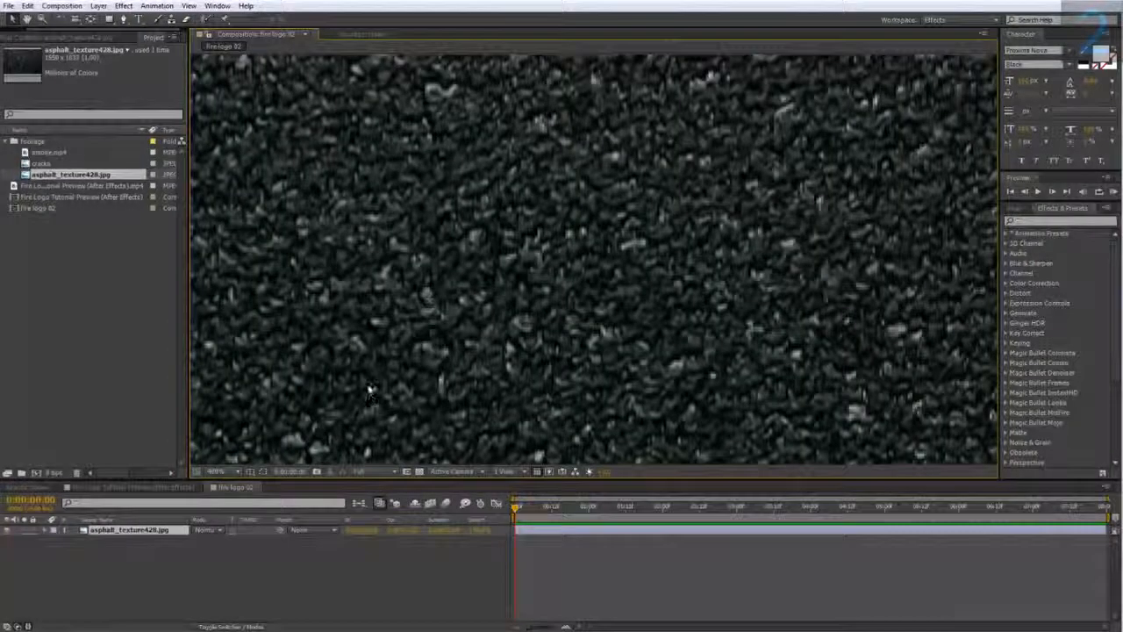
pyautogui.press(',')
pyautogui.press(',')
pyautogui.moveTo(360, 291)
pyautogui.mouseDown()
pyautogui.moveTo(383, 290)
pyautogui.moveTo(369, 288)
pyautogui.mouseUp()
# Step: Apply the Tint color correction effect to the asphalt texture layer
pyautogui.rightClick(116, 532)
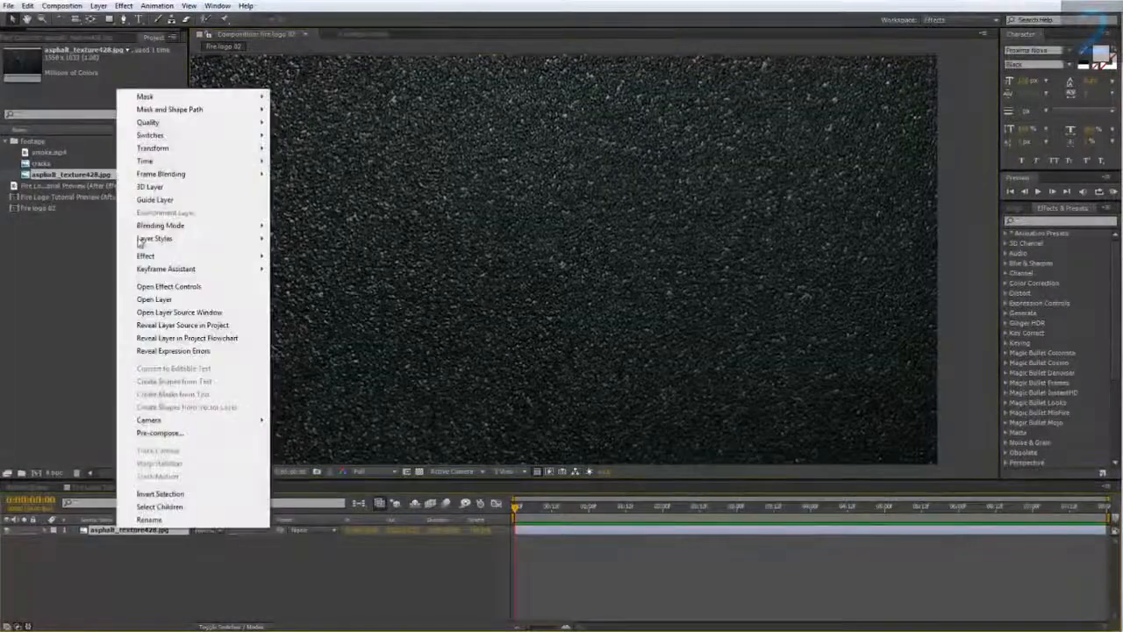
pyautogui.moveTo(146, 257)
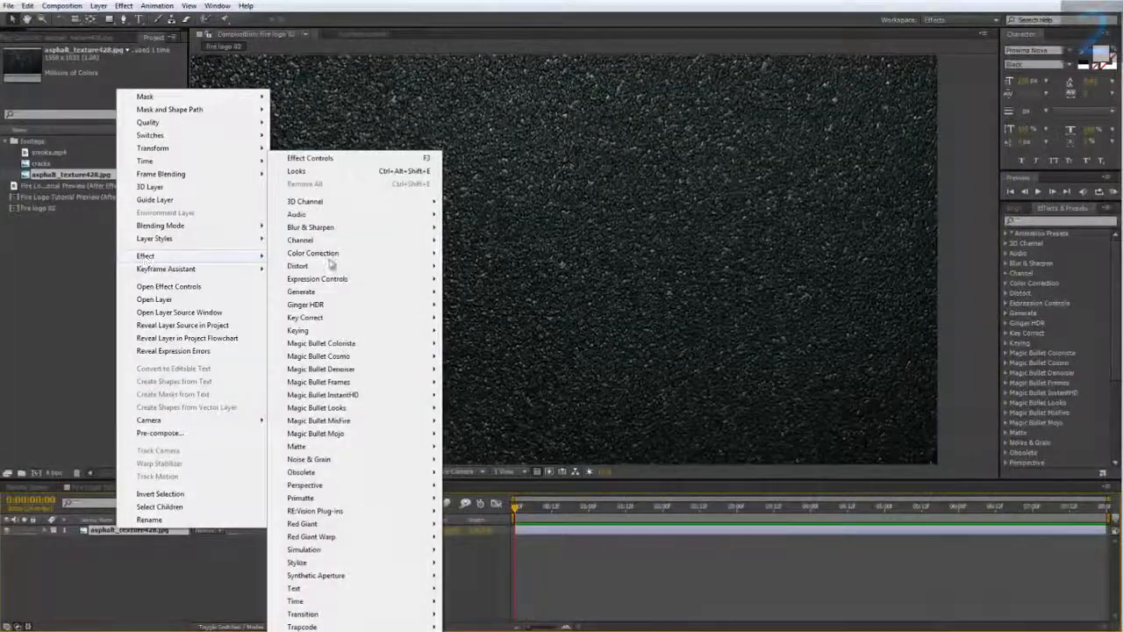
pyautogui.moveTo(328, 257)
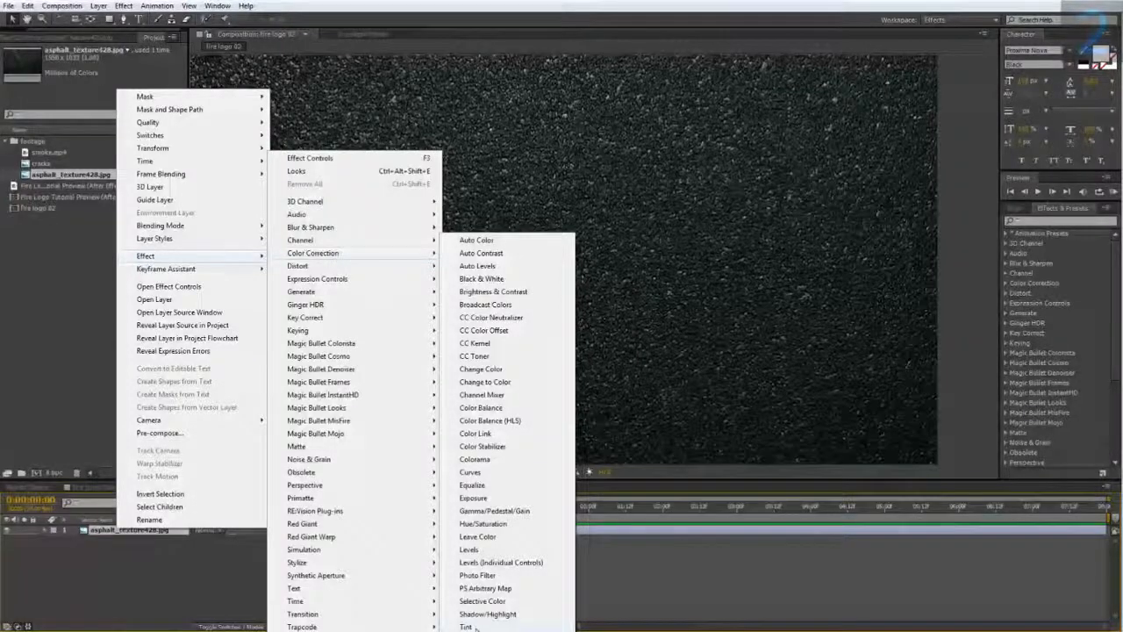
pyautogui.click(477, 627)
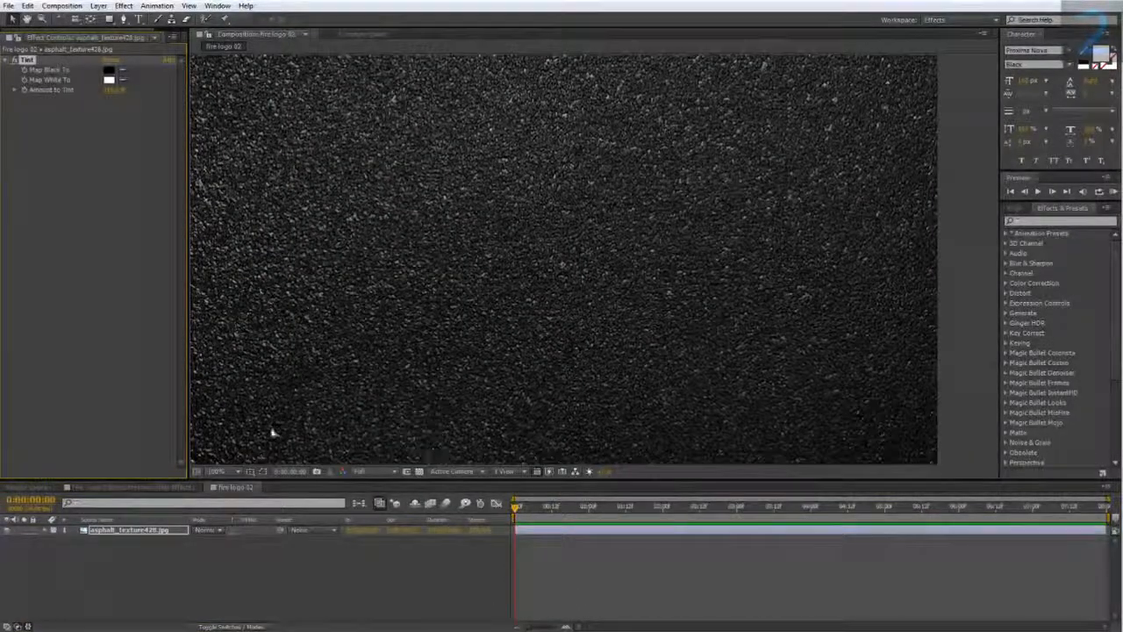
# Step: Check the finished preview composition, then cut a centred square hole in the asphalt layer with a rectangular mask set to Subtract
pyautogui.click(133, 487)
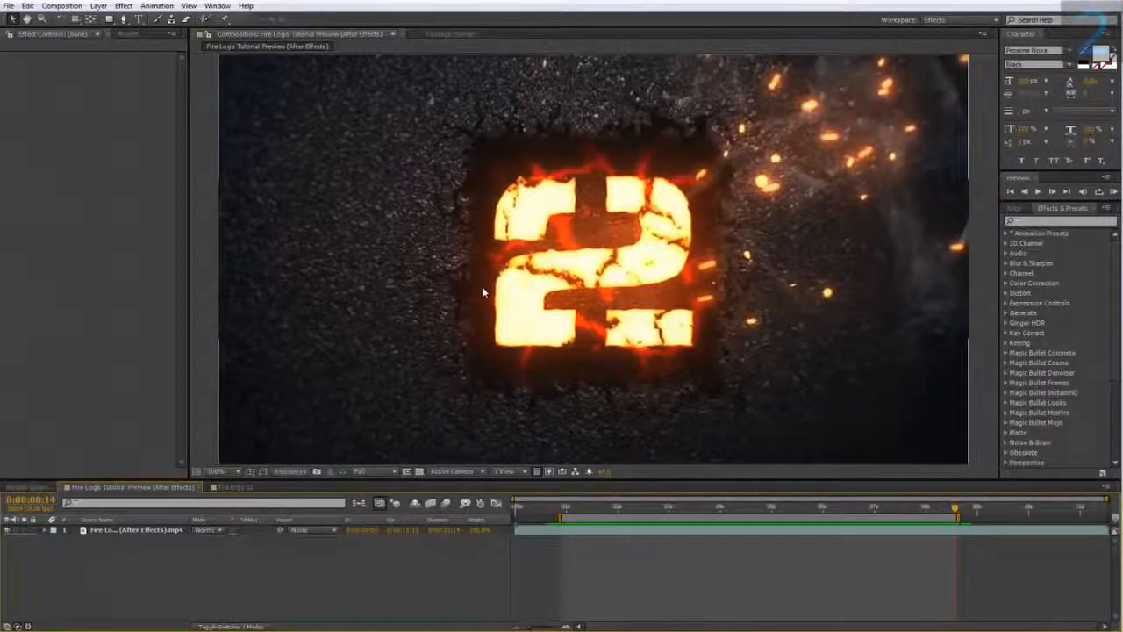
pyautogui.click(248, 486)
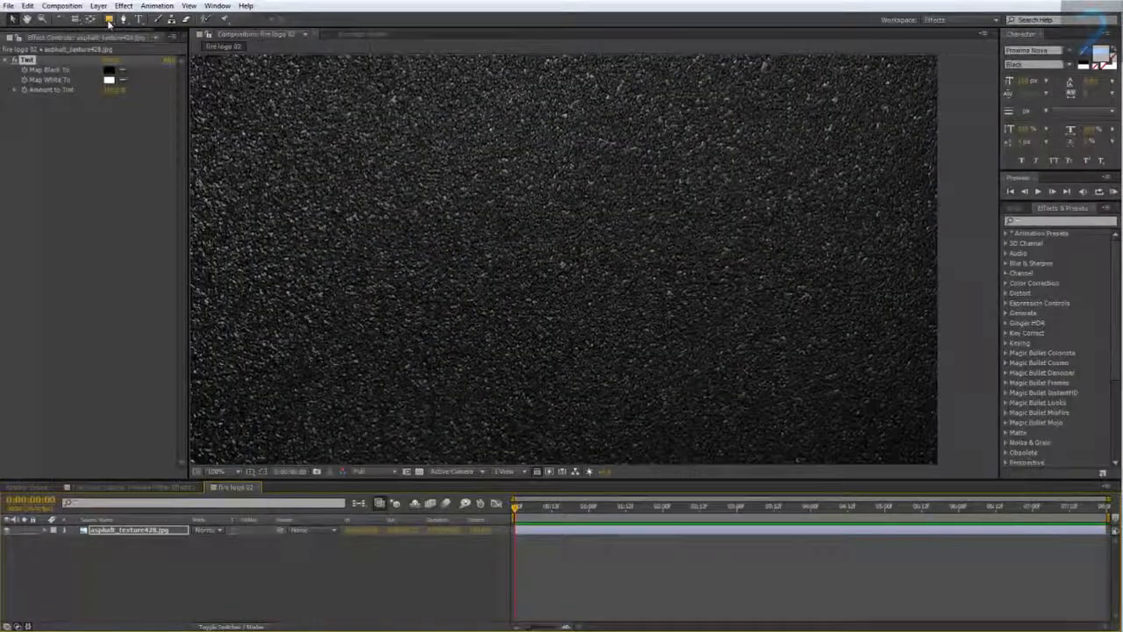
pyautogui.scroll(-2, 577, 261)
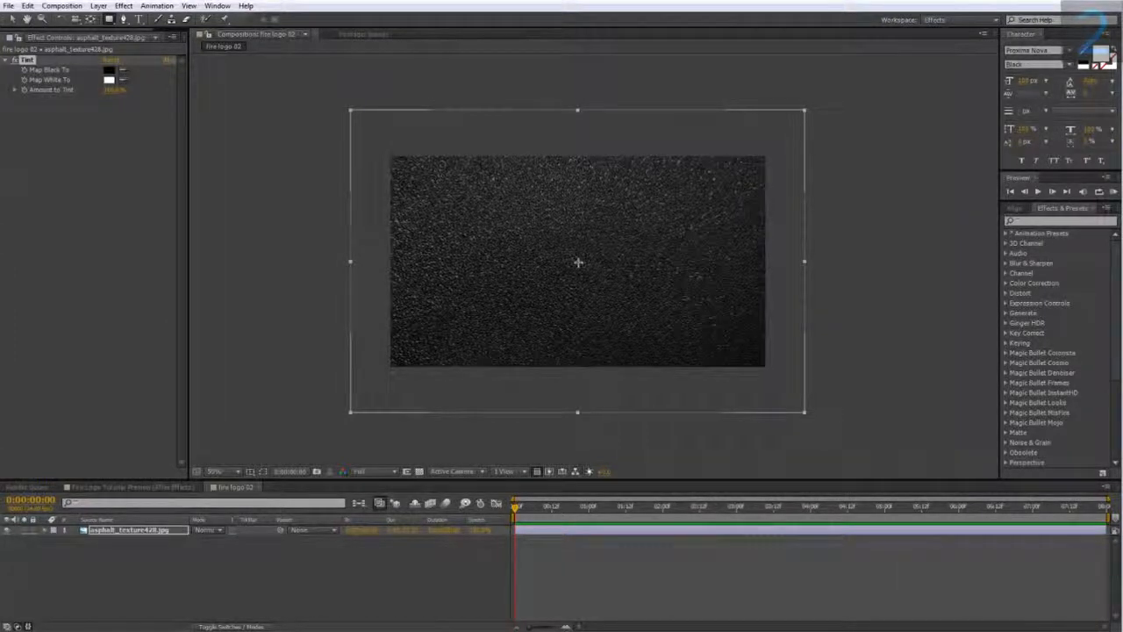
pyautogui.moveTo(577, 261); pyautogui.dragTo(625, 313)
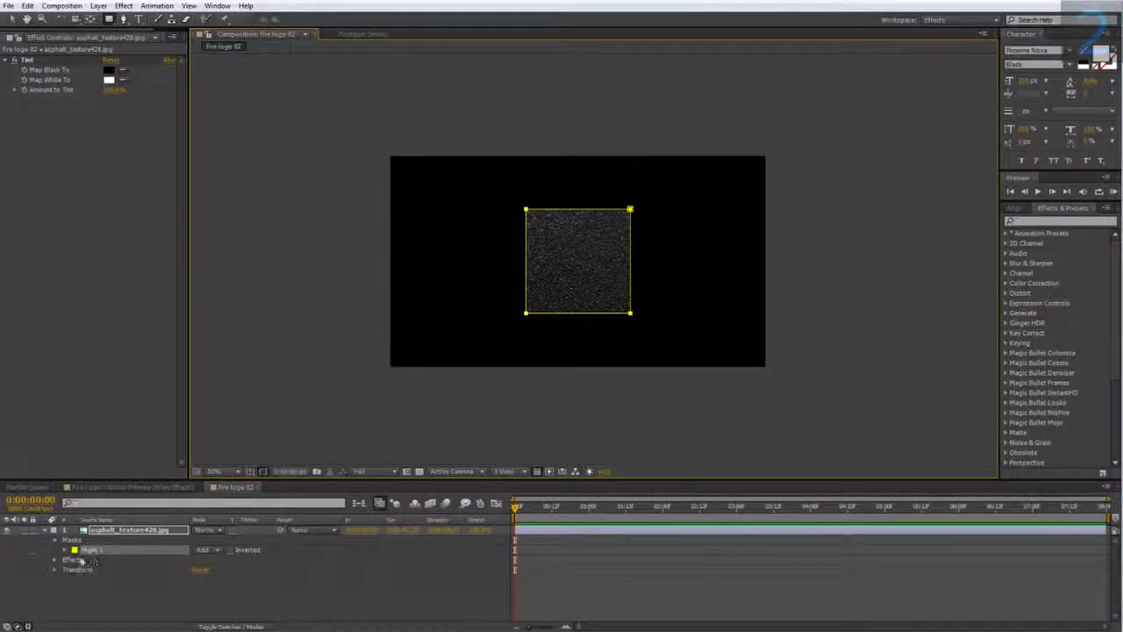
pyautogui.click(202, 550)
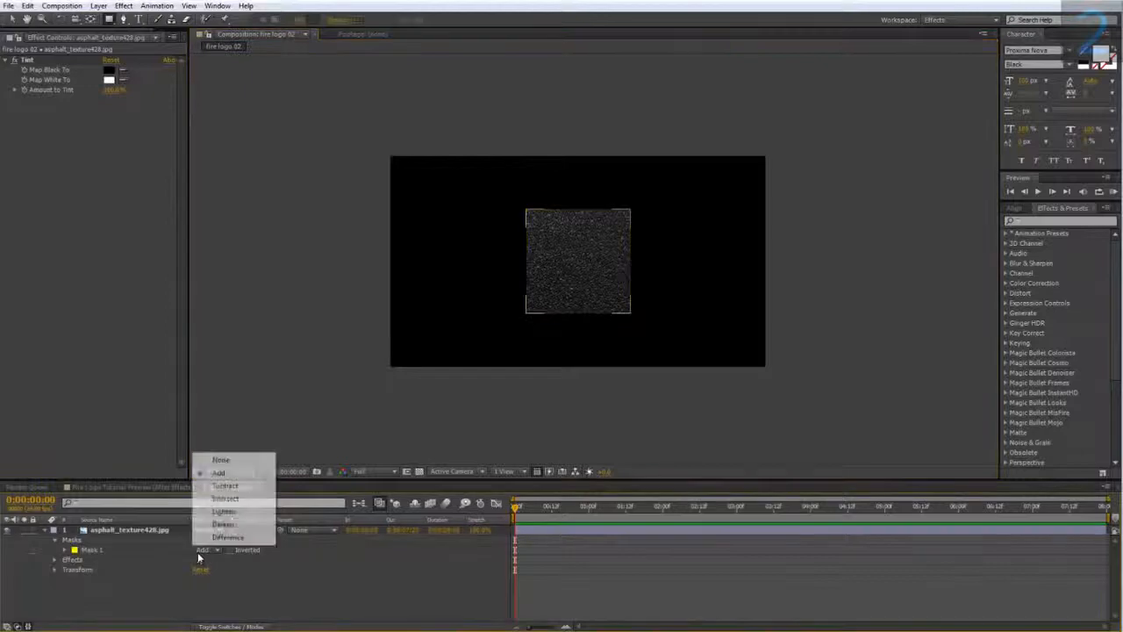
pyautogui.click(224, 496)
pyautogui.scroll(2, 387, 379)
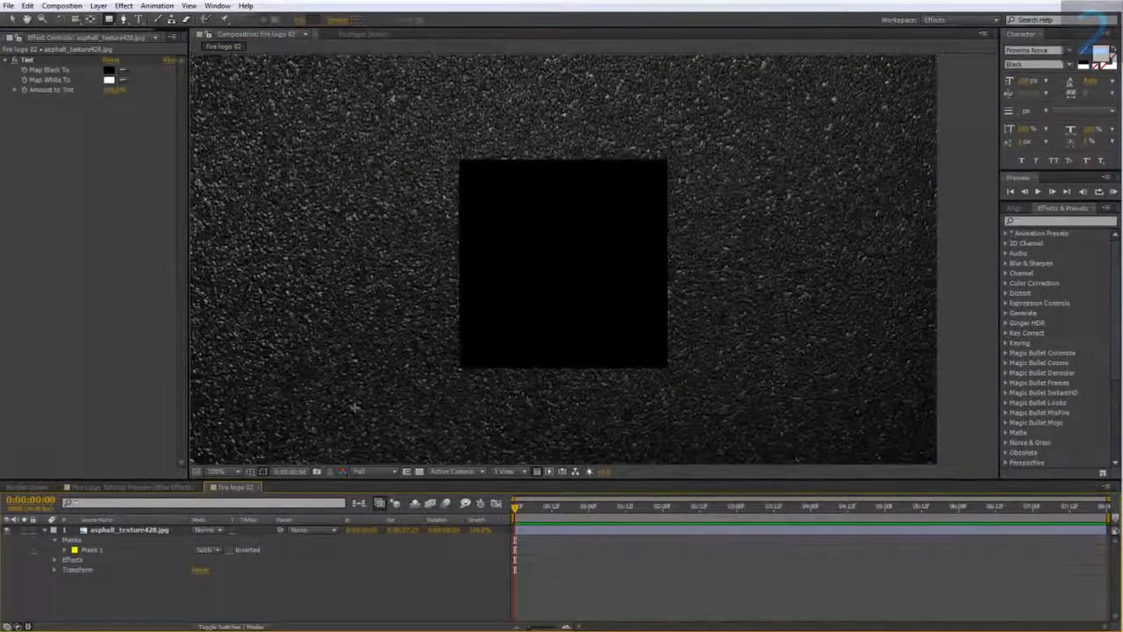
# Step: Set the feather of the asphalt layer's square mask to 25 pixels
pyautogui.click(119, 530)
pyautogui.press('f')
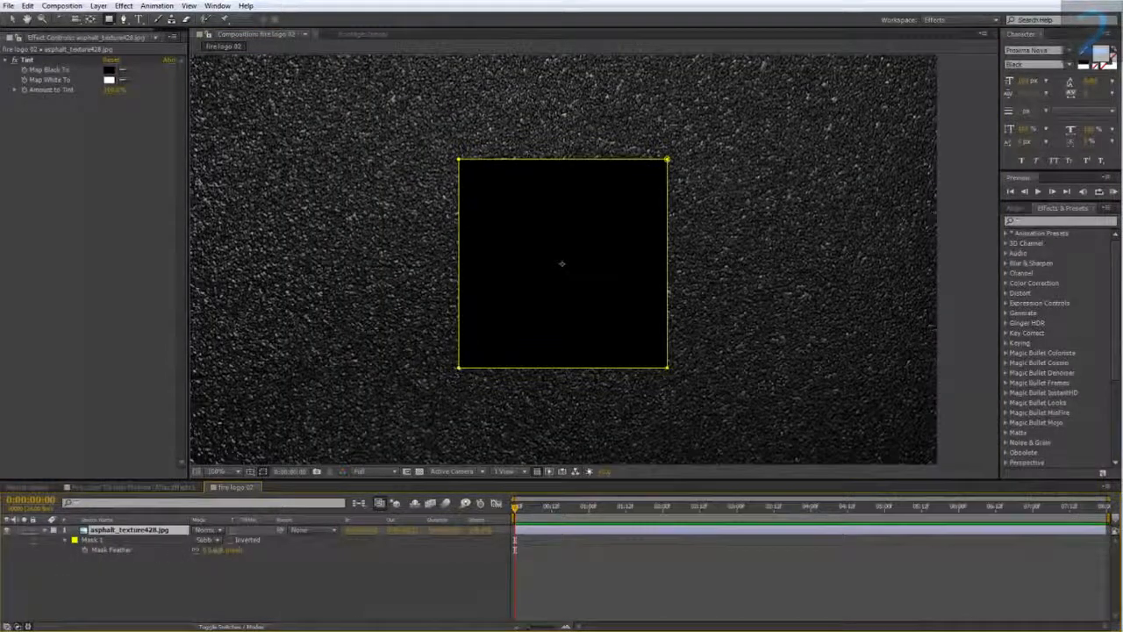
pyautogui.click(223, 549)
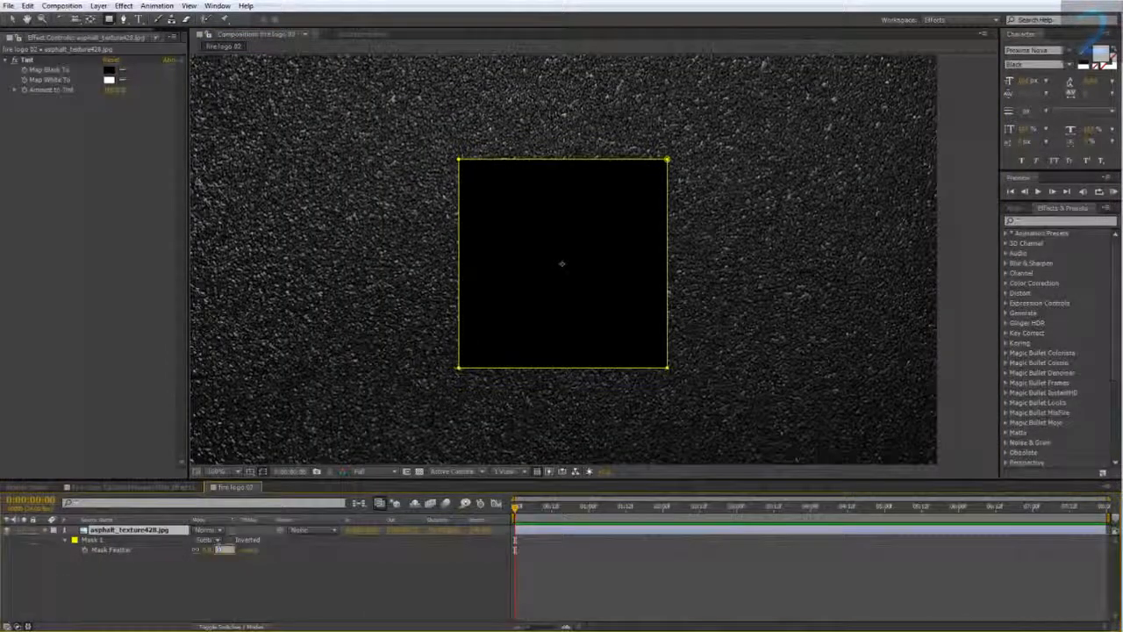
pyautogui.click(220, 574)
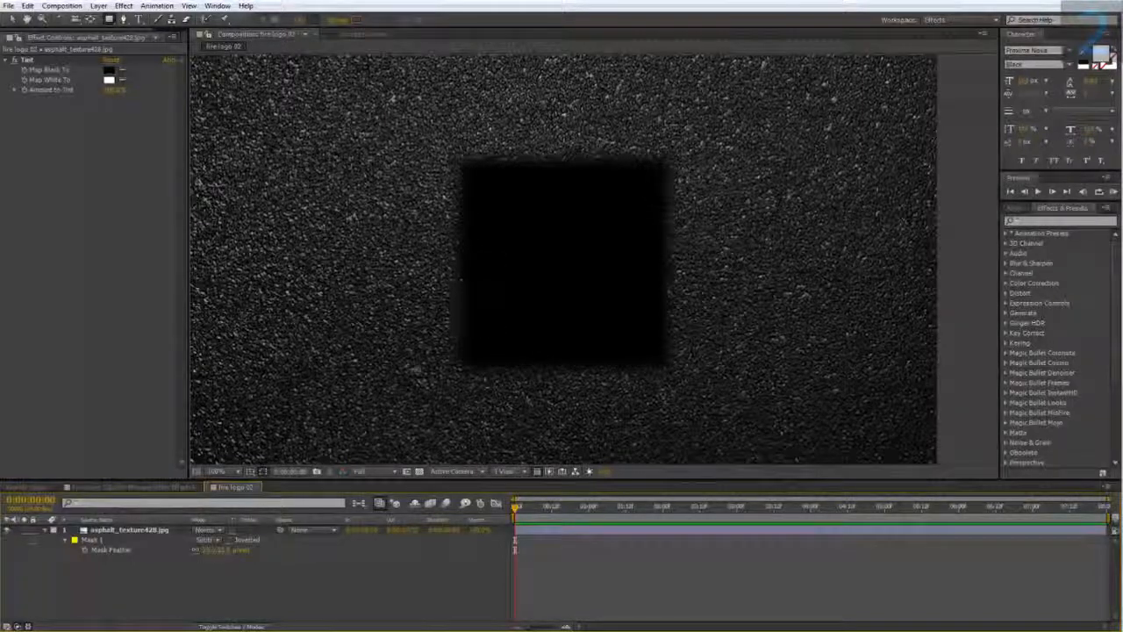
# Step: Compare with the finished preview composition and apply the Roughen Edges effect to the asphalt layer
pyautogui.click(180, 486)
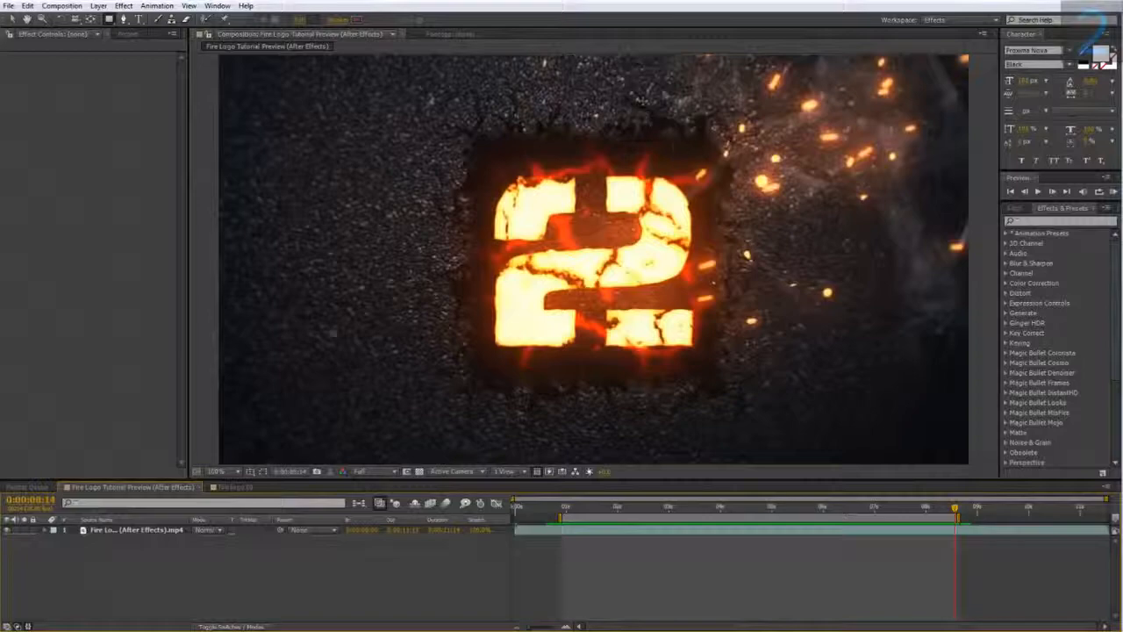
pyautogui.click(233, 487)
pyautogui.rightClick(146, 529)
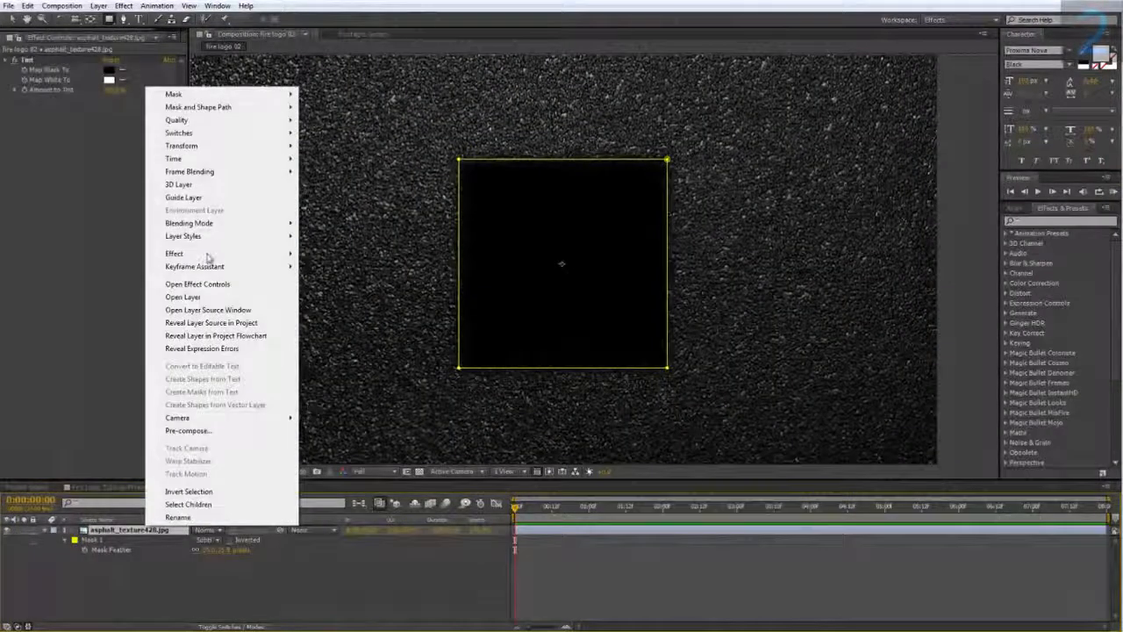
pyautogui.moveTo(210, 254)
pyautogui.moveTo(384, 565)
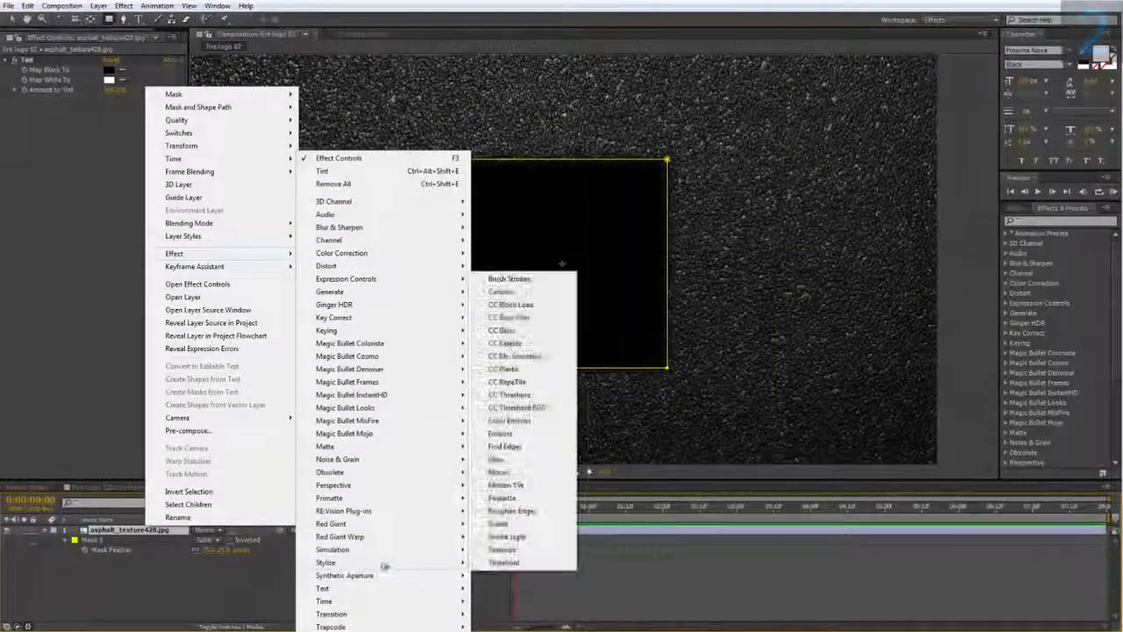
pyautogui.click(516, 511)
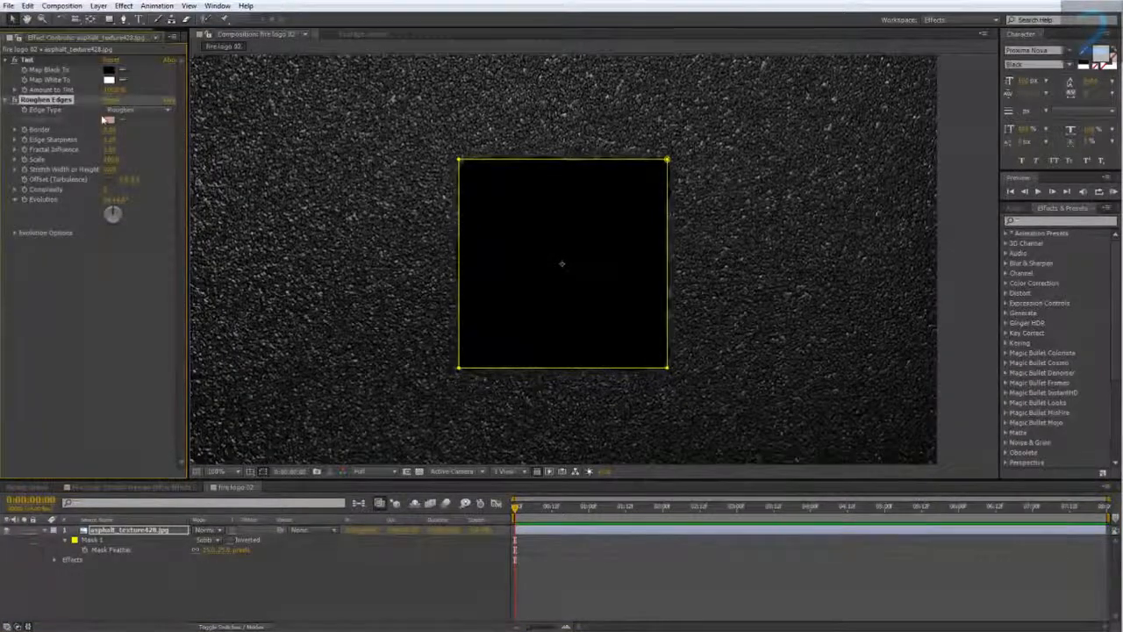
# Step: Set the Roughen Edges edge type to Rusty and hide the mask outline in the viewer
pyautogui.click(123, 110)
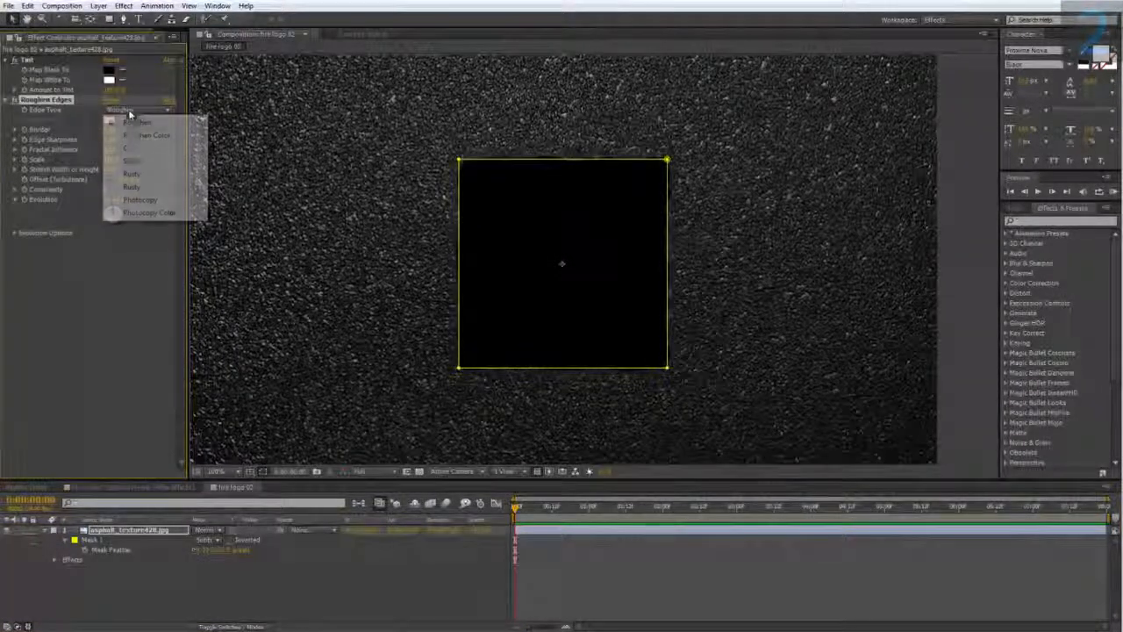
pyautogui.click(140, 186)
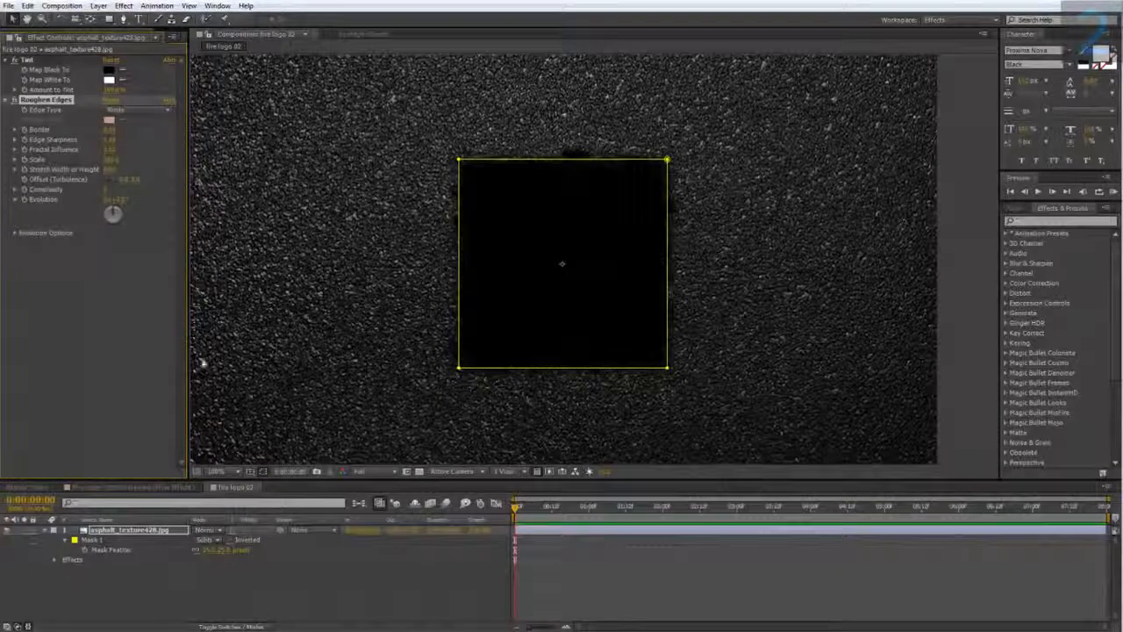
pyautogui.click(264, 472)
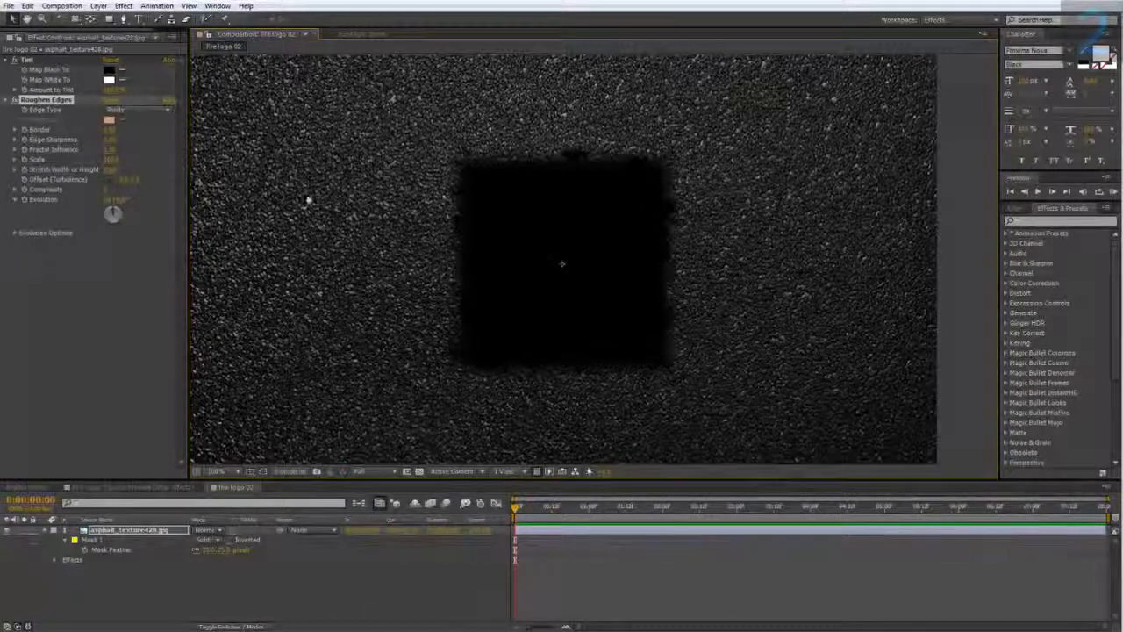
# Step: Increase the border of the Roughen Edges effect and set its edge sharpness to 10
pyautogui.click(104, 132)
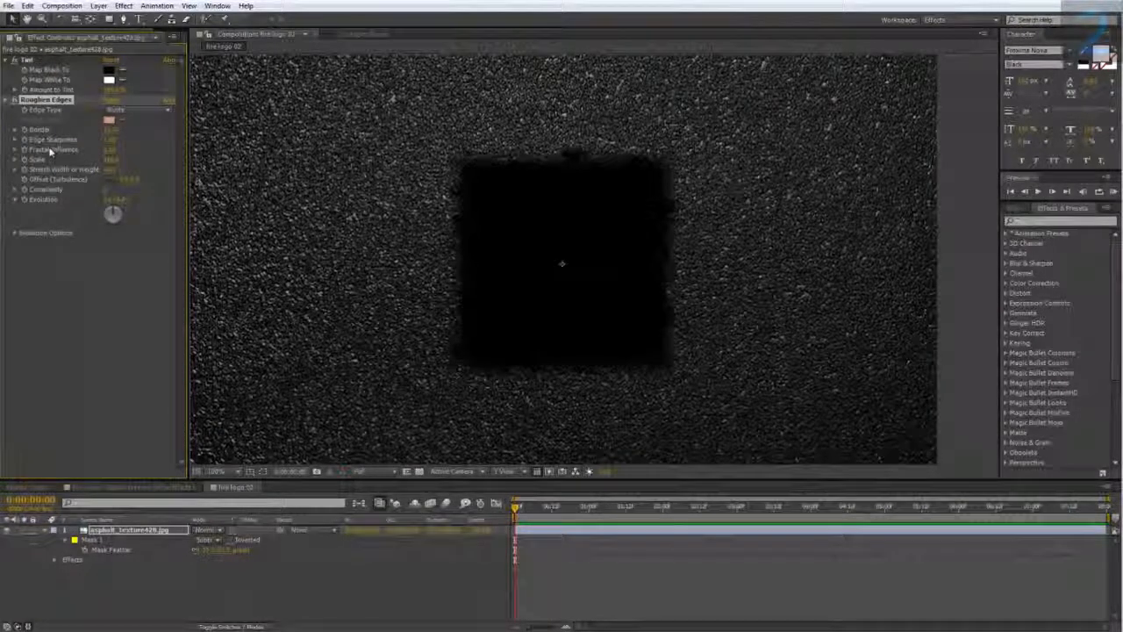
pyautogui.click(107, 140)
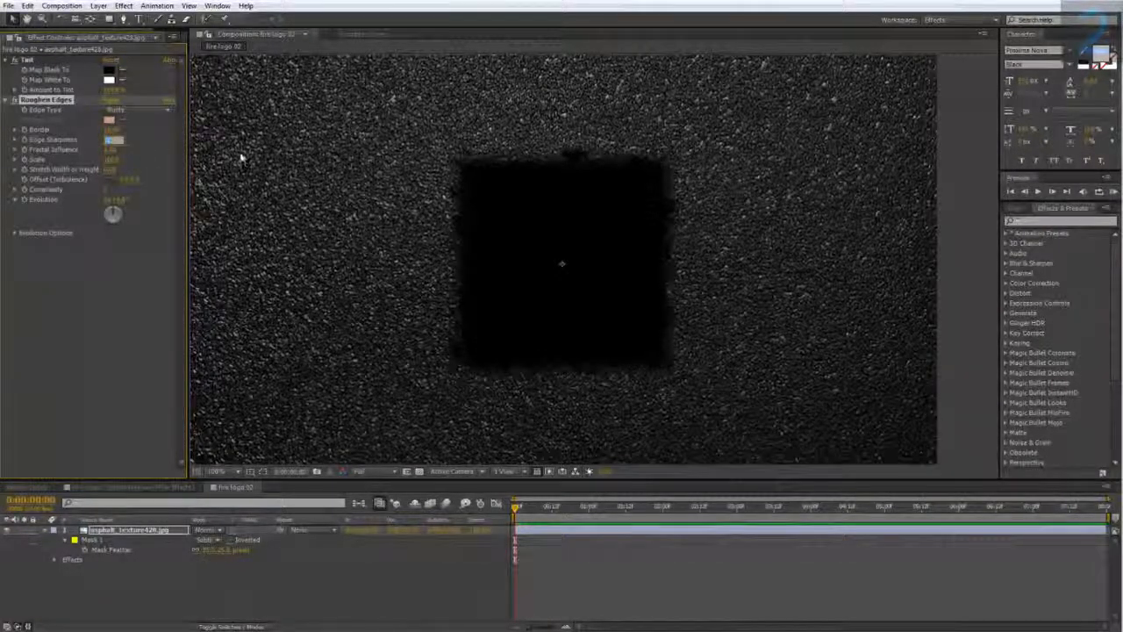
pyautogui.write('10')
pyautogui.click(104, 285)
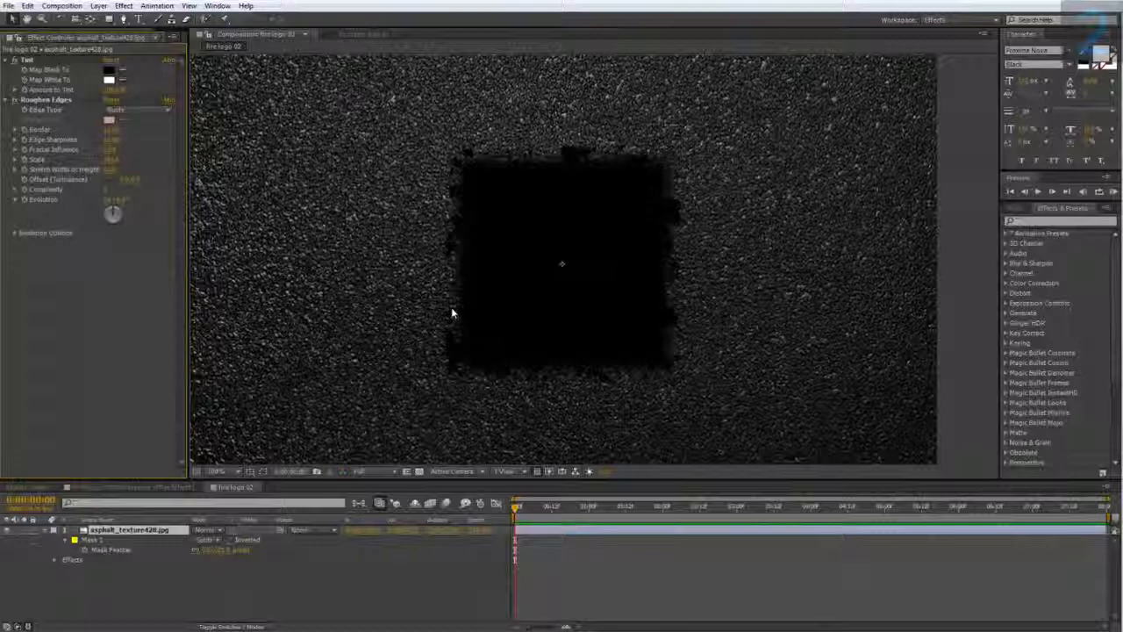
pyautogui.click(164, 493)
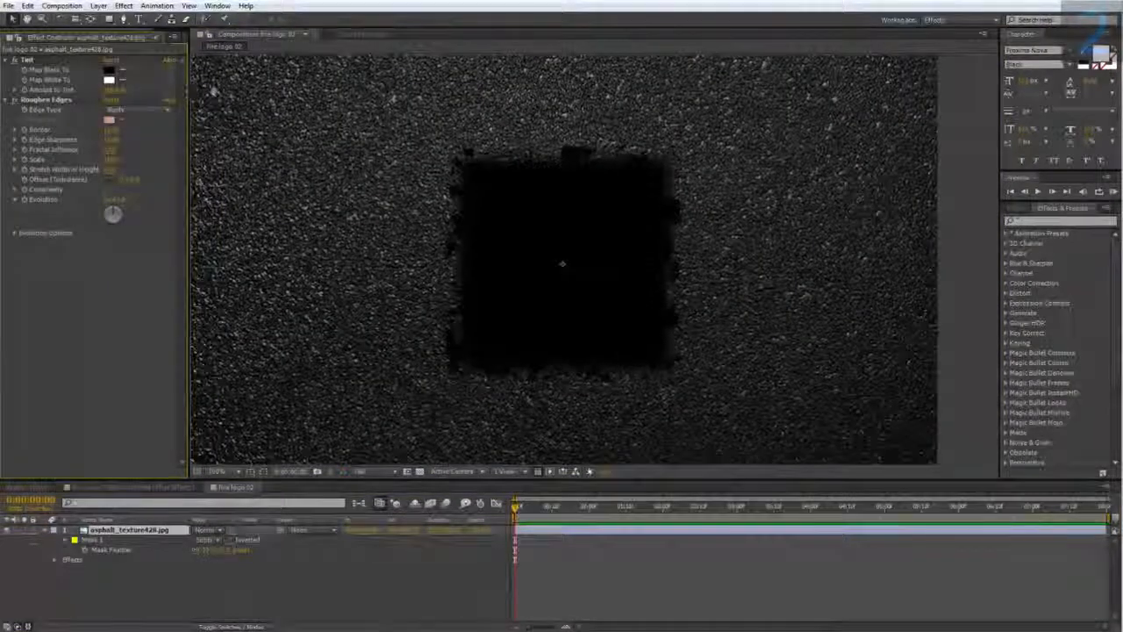
# Step: Add the cracks image from the footage folder to the composition above the asphalt layer
pyautogui.moveTo(189, 90); pyautogui.dragTo(238, 88)
pyautogui.click(188, 36)
pyautogui.click(40, 163)
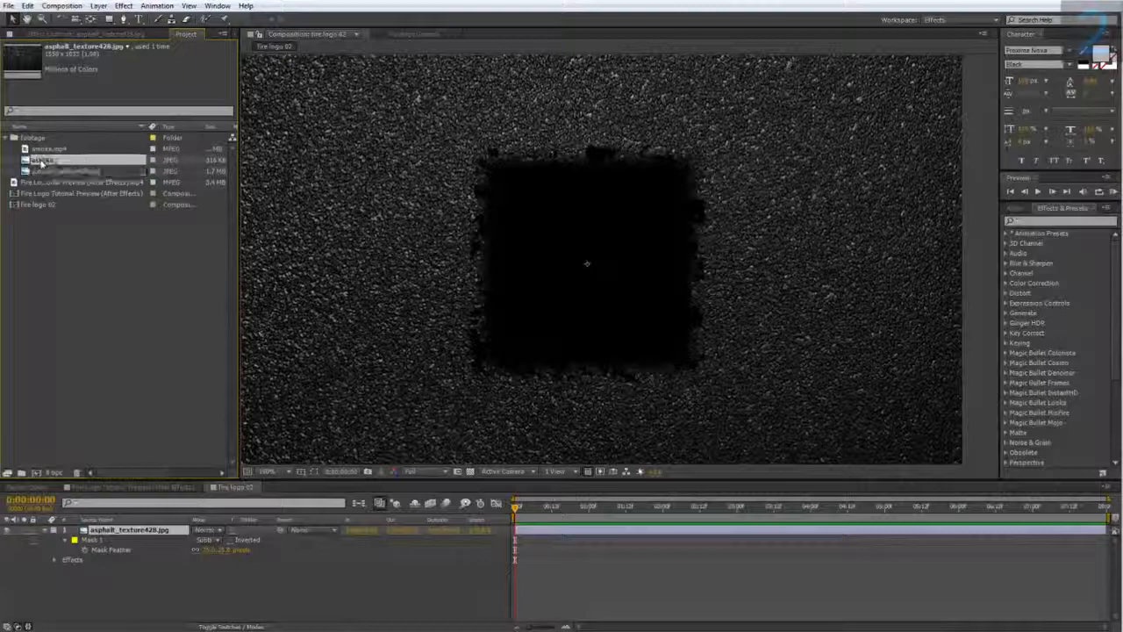
pyautogui.moveTo(40, 162); pyautogui.dragTo(136, 531)
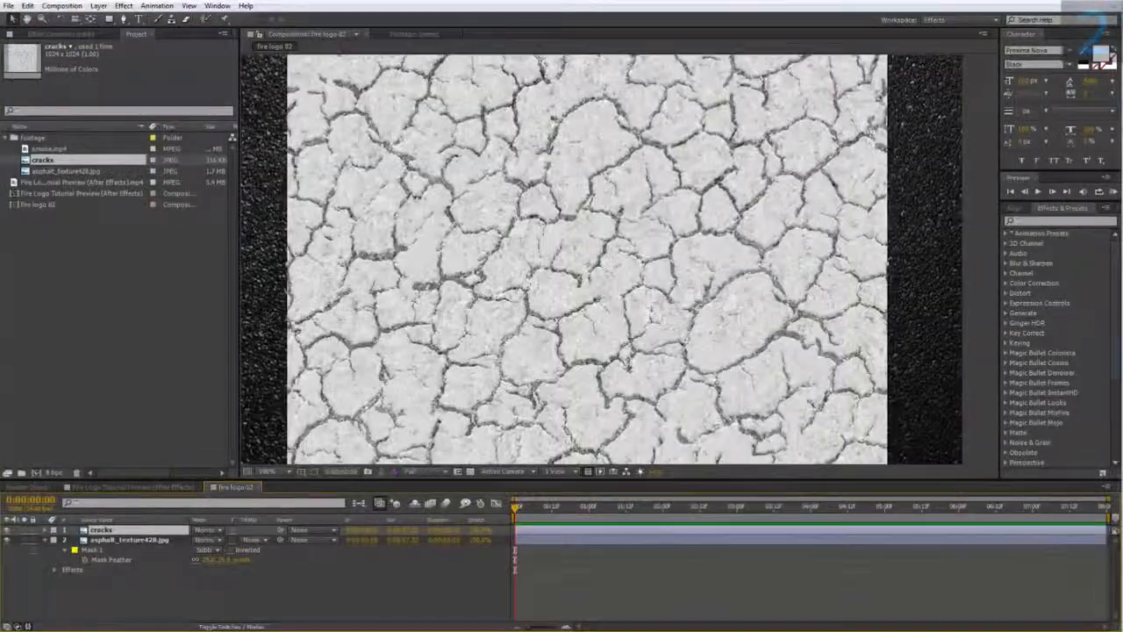
# Step: Apply the Curves effect to the cracks layer and steepen its RGB curve for a high-contrast black and white texture
pyautogui.rightClick(140, 531)
pyautogui.moveTo(204, 261)
pyautogui.moveTo(347, 257)
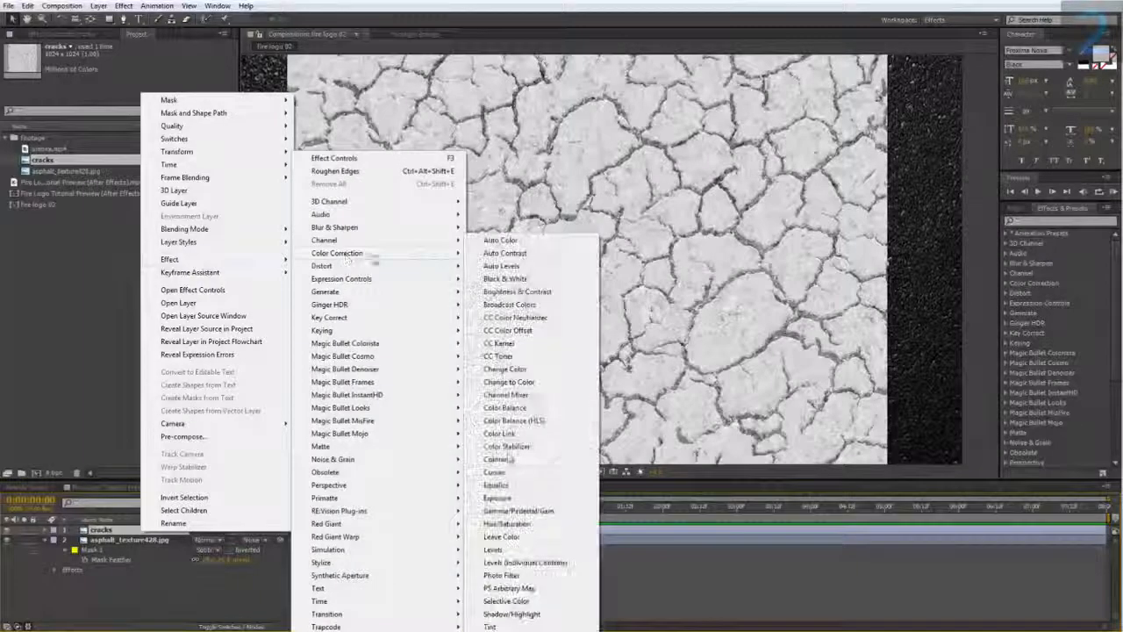
pyautogui.click(494, 472)
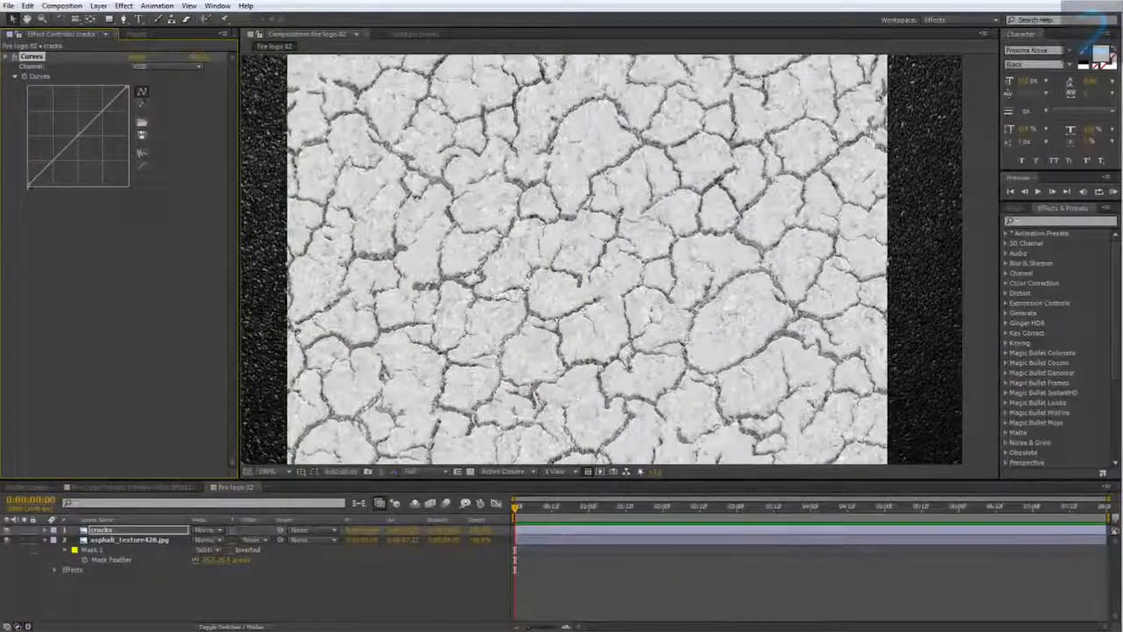
pyautogui.moveTo(29, 186); pyautogui.dragTo(80, 226)
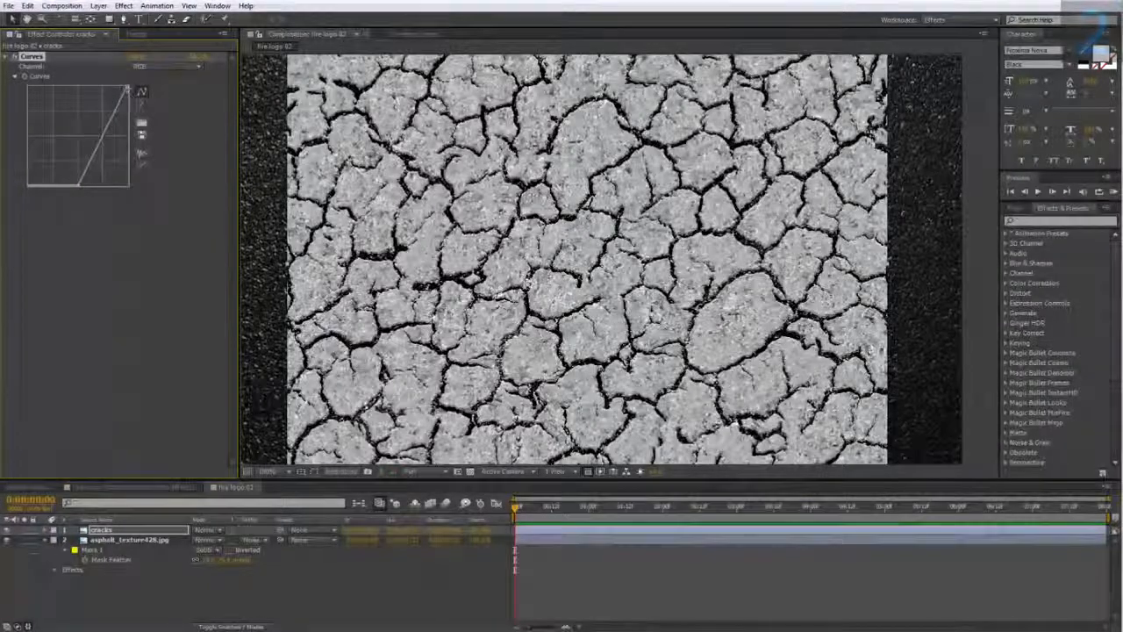
pyautogui.moveTo(127, 90); pyautogui.dragTo(104, 81)
pyautogui.moveTo(91, 157); pyautogui.dragTo(99, 158)
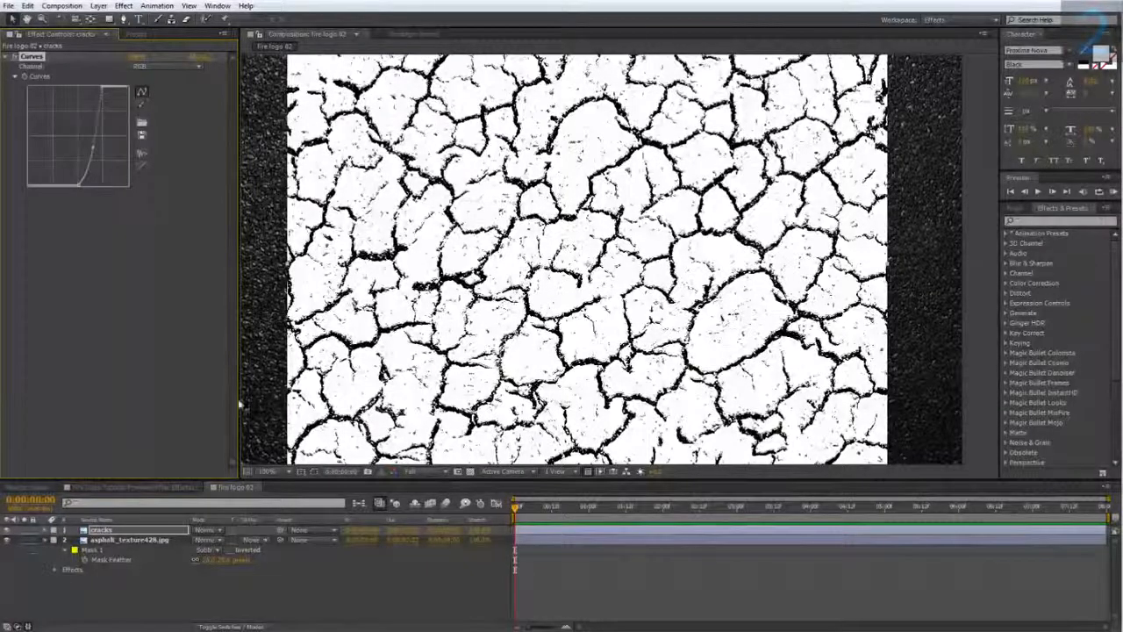
# Step: Copy the asphalt layer's square mask onto the cracks layer and set the pasted mask's mode to Add
pyautogui.click(100, 553)
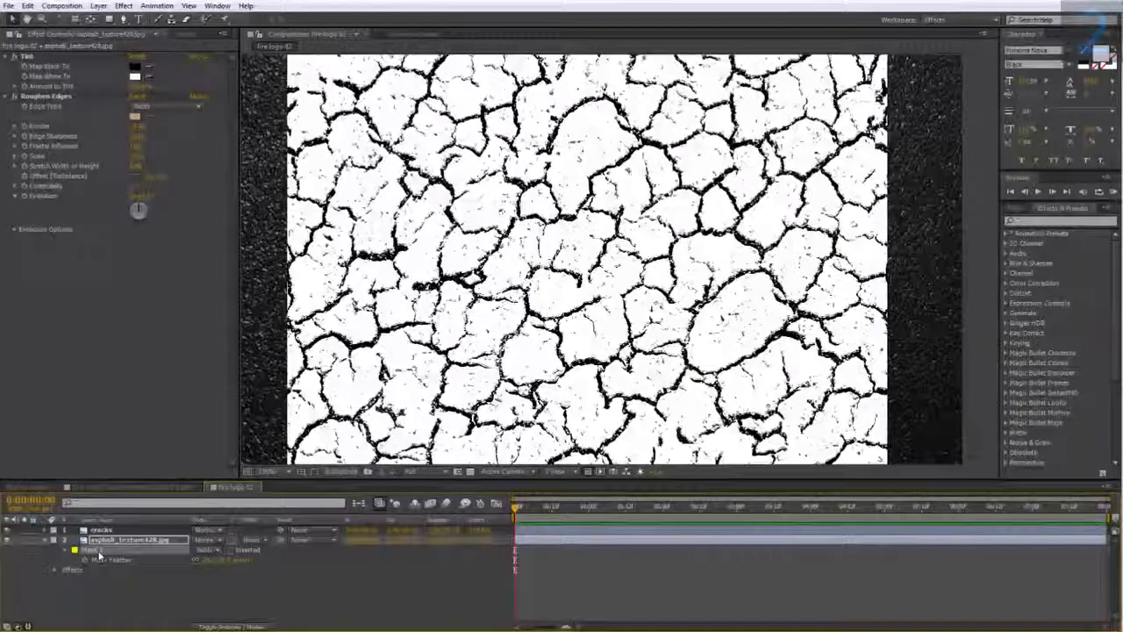
pyautogui.click(111, 531)
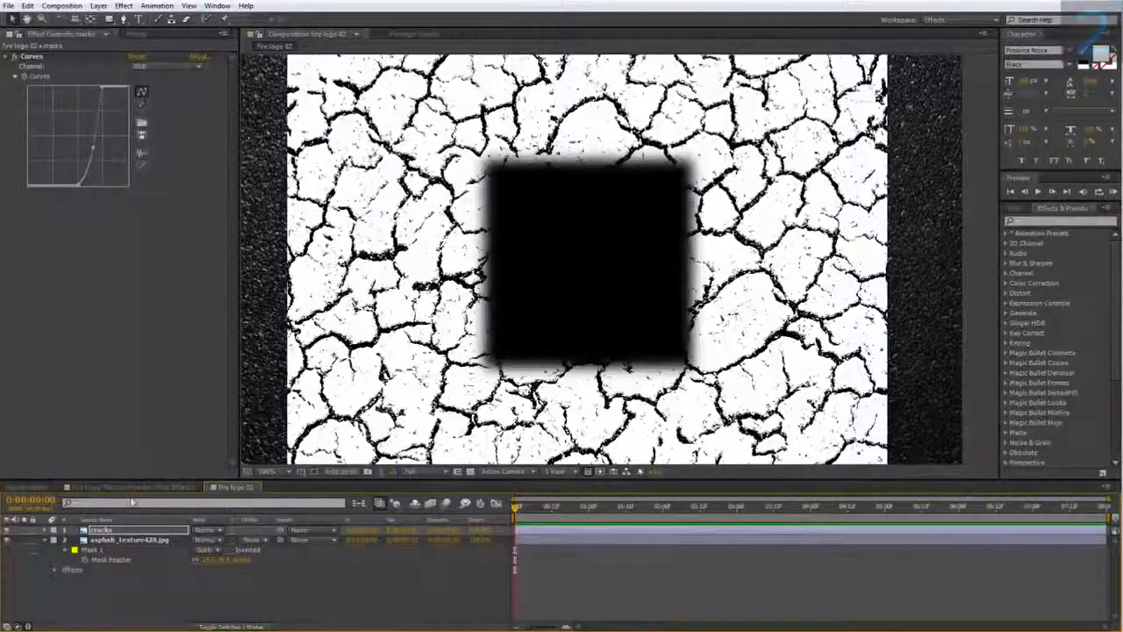
pyautogui.hotkey('ctrl', 'v')
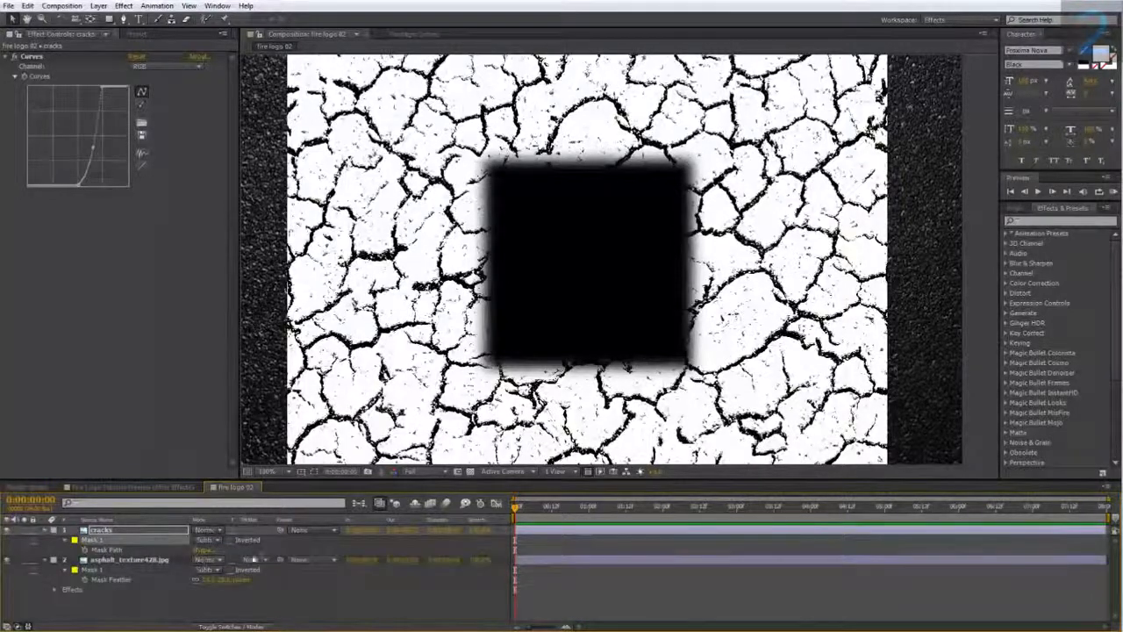
pyautogui.click(207, 540)
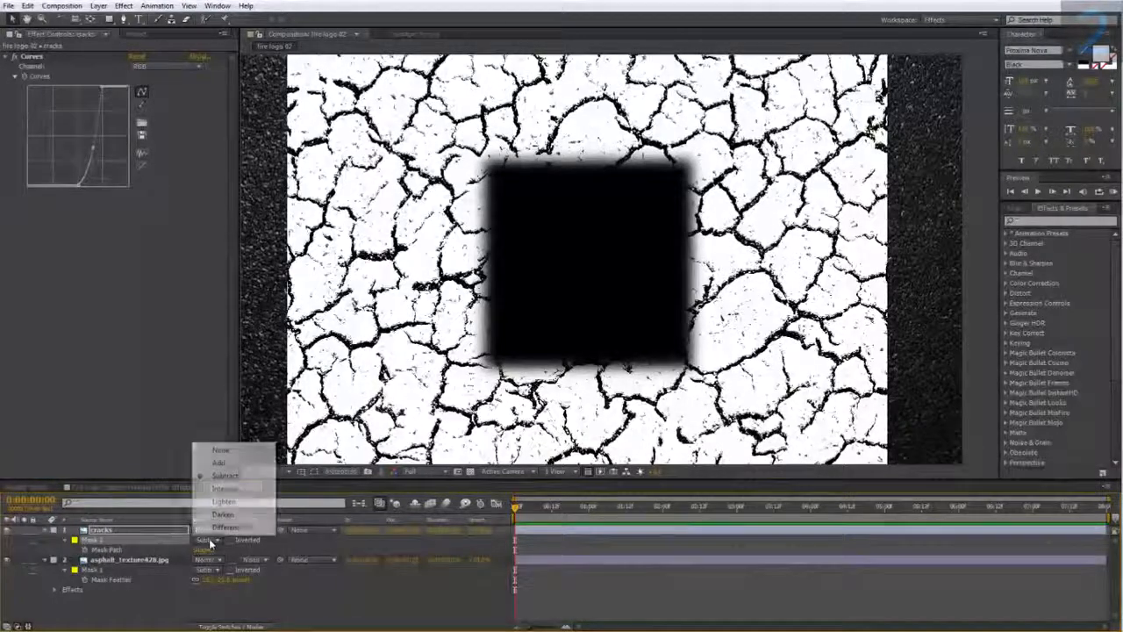
pyautogui.click(219, 463)
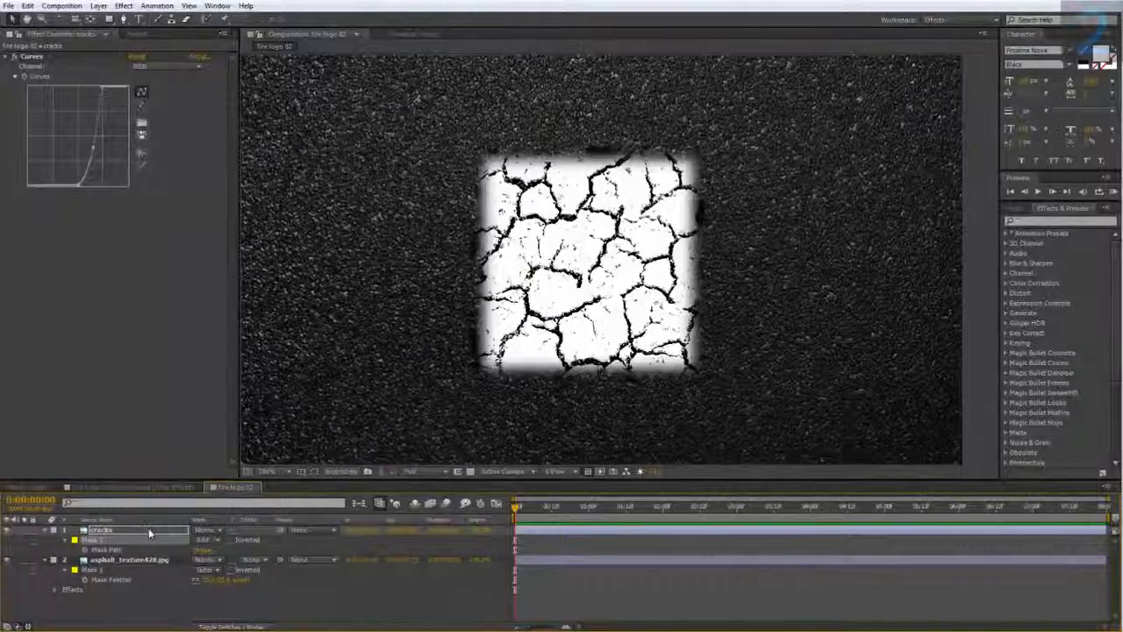
# Step: Set both the feather and the expansion of the cracks layer's mask to 100 pixels
pyautogui.click(226, 549)
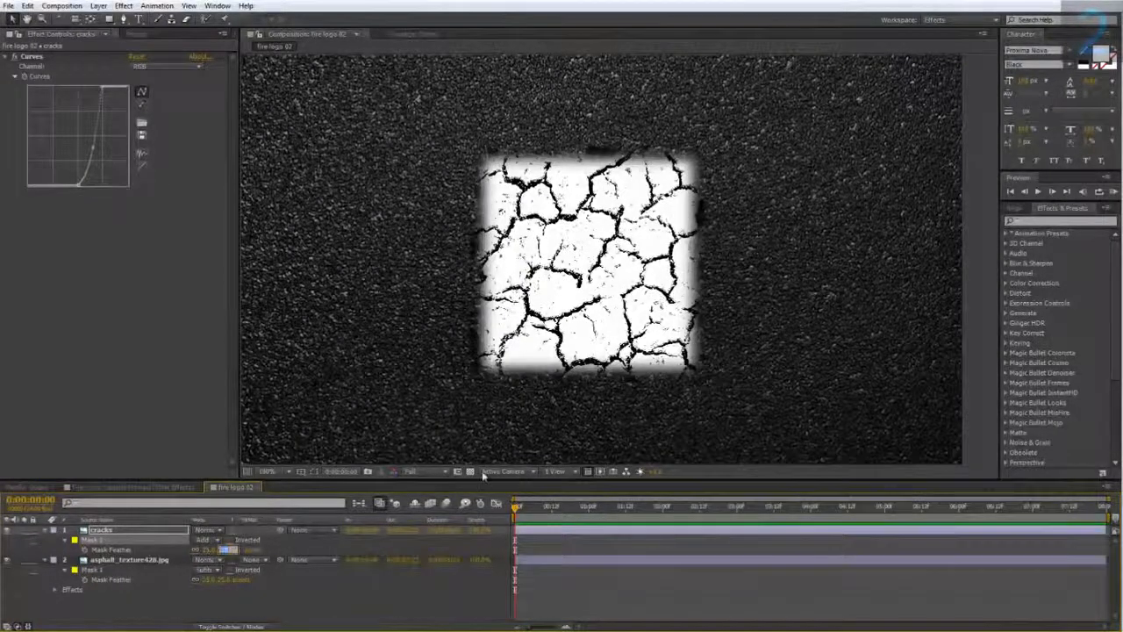
pyautogui.write('100')
pyautogui.press('Return')
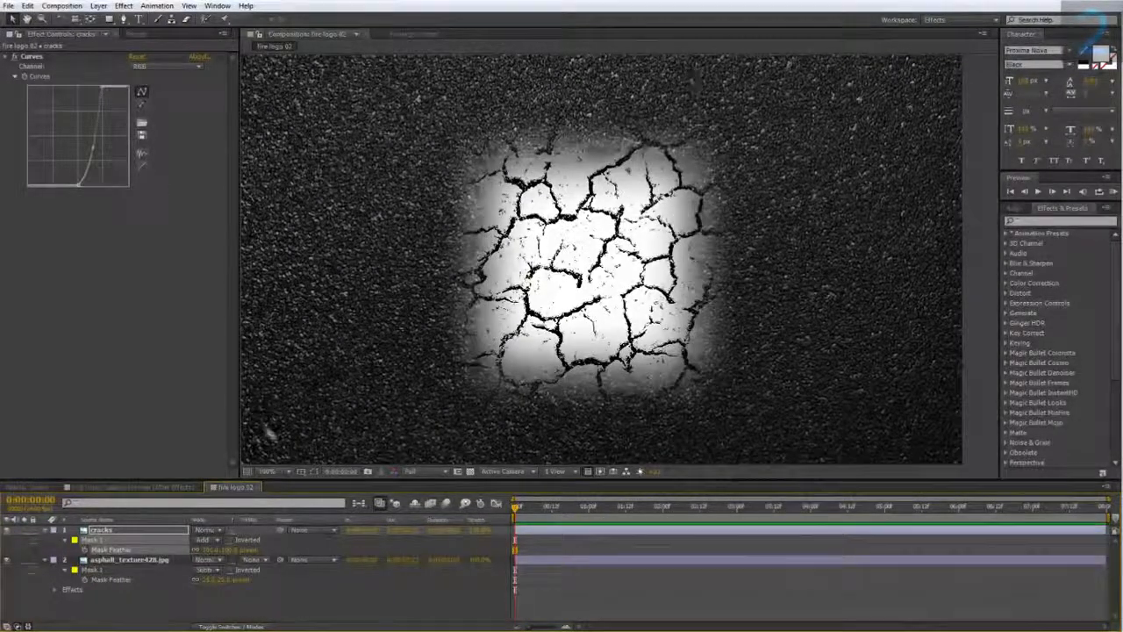
pyautogui.click(65, 539)
pyautogui.click(65, 540)
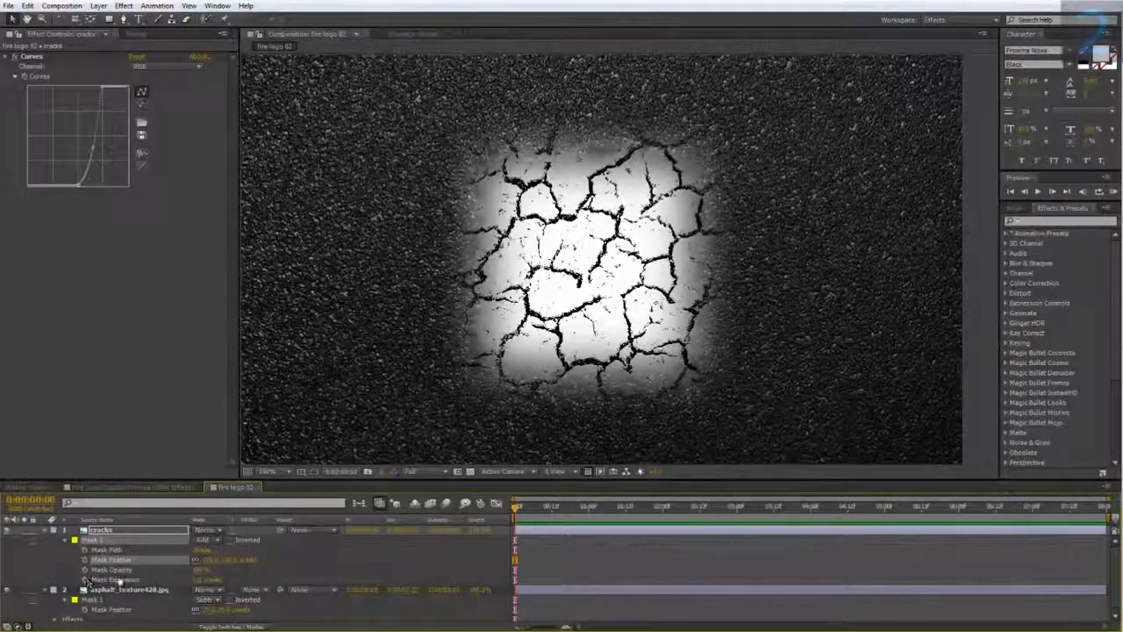
pyautogui.click(203, 580)
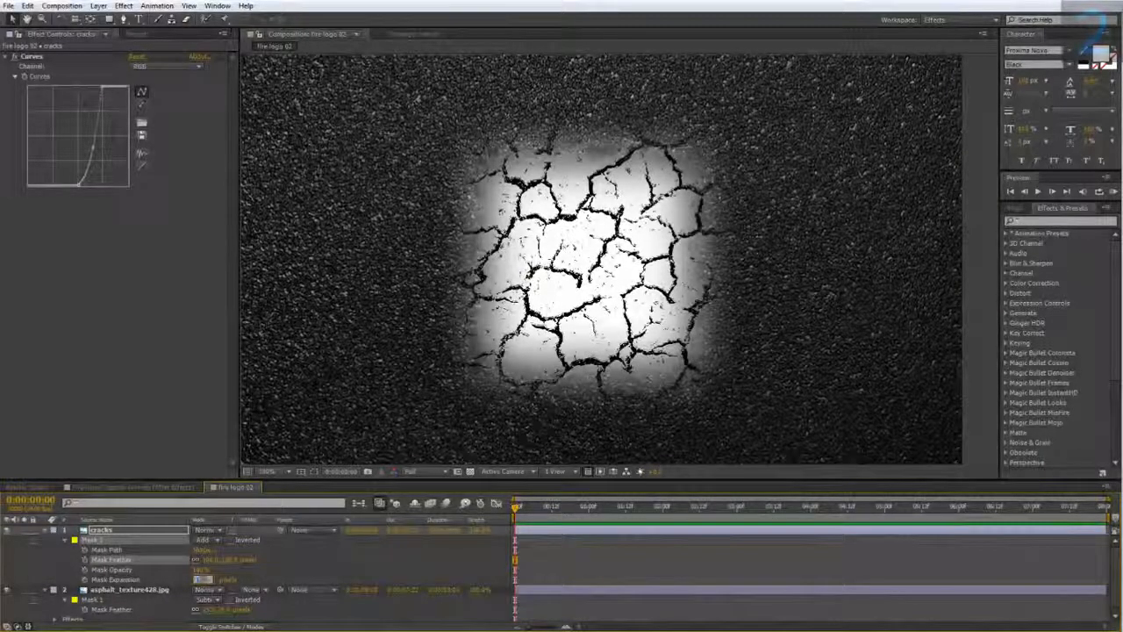
pyautogui.write('100')
pyautogui.press('Return')
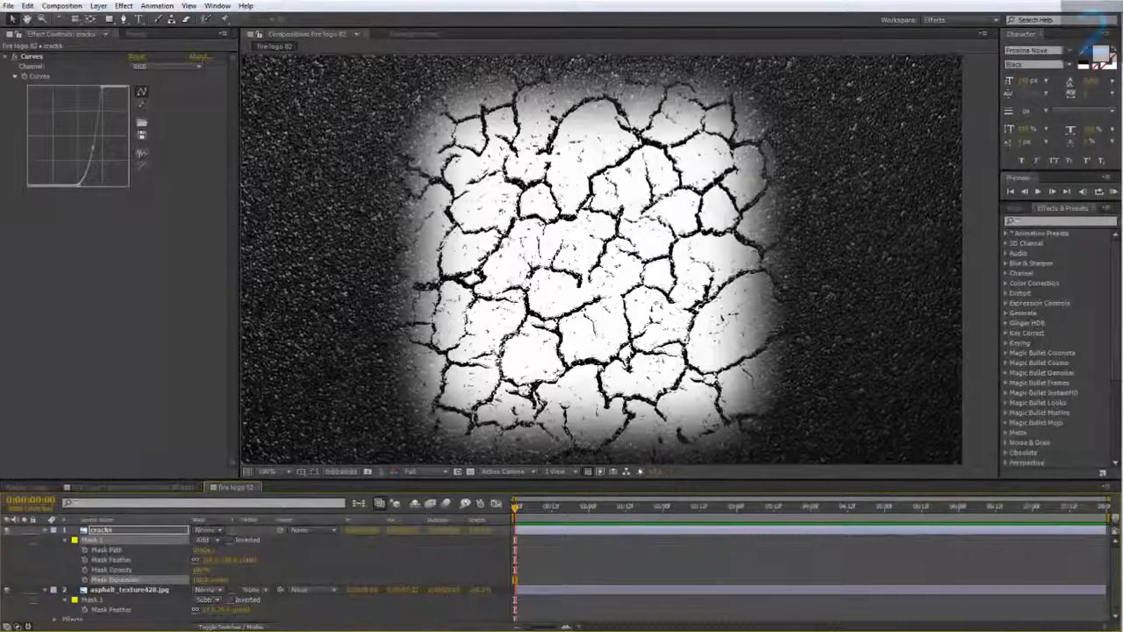
# Step: Pre-compose the cracks layer as "cracks alpha", moving all attributes into the new composition
pyautogui.click(44, 530)
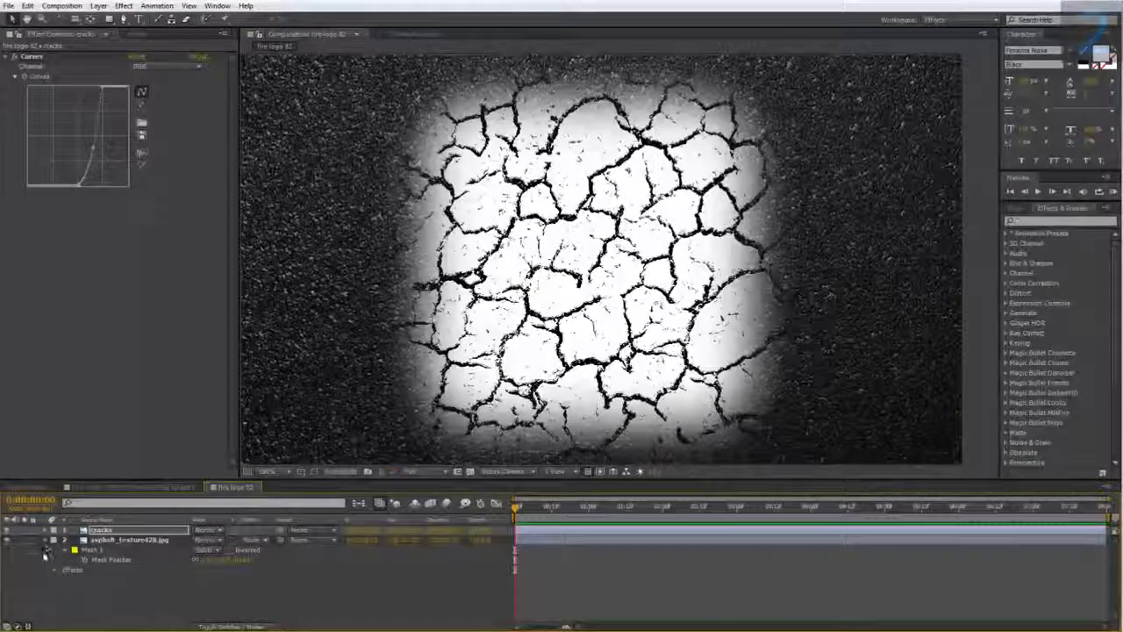
pyautogui.click(44, 550)
pyautogui.rightClick(87, 530)
pyautogui.click(147, 434)
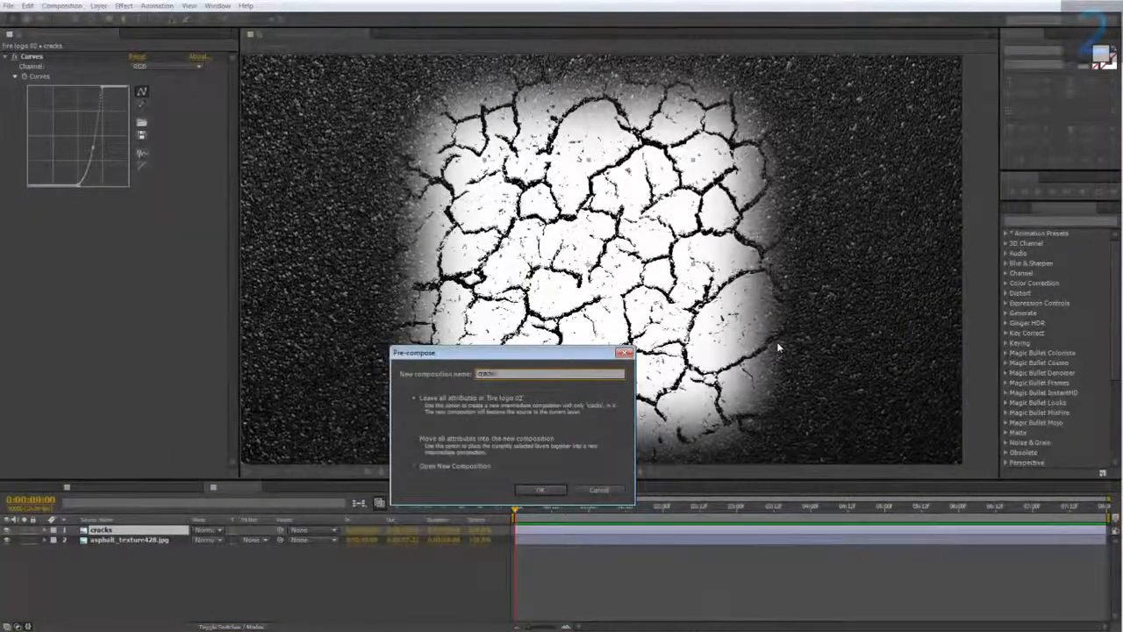
pyautogui.write('alpha')
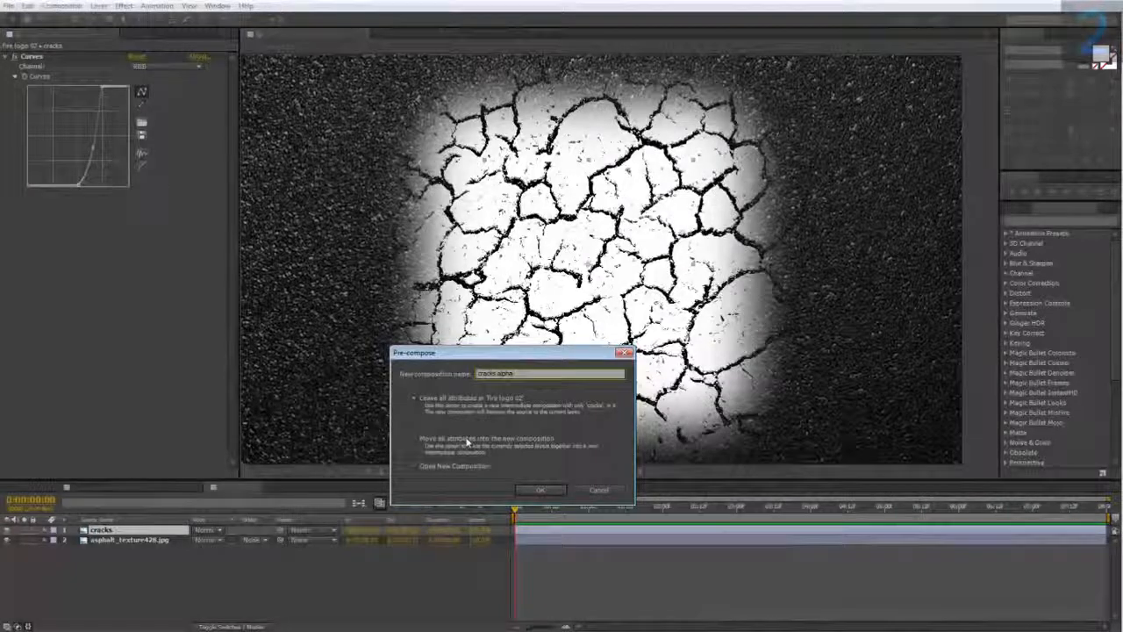
pyautogui.click(418, 437)
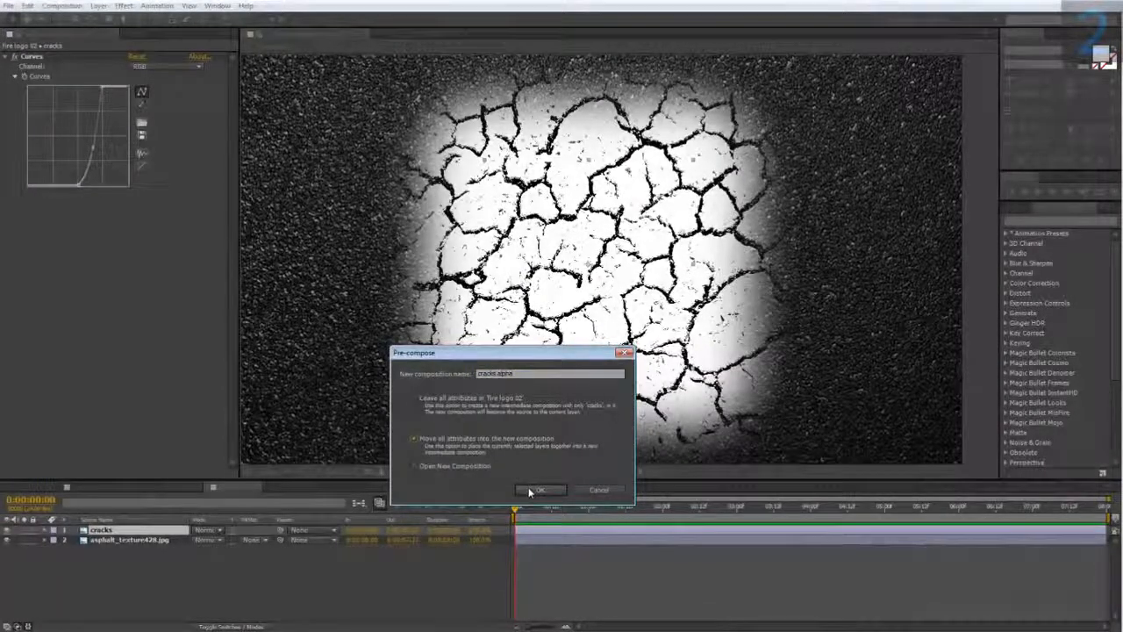
pyautogui.click(530, 490)
# Step: Open the cracks alpha composition and add a white solid beneath the cracks layer
pyautogui.doubleClick(123, 530)
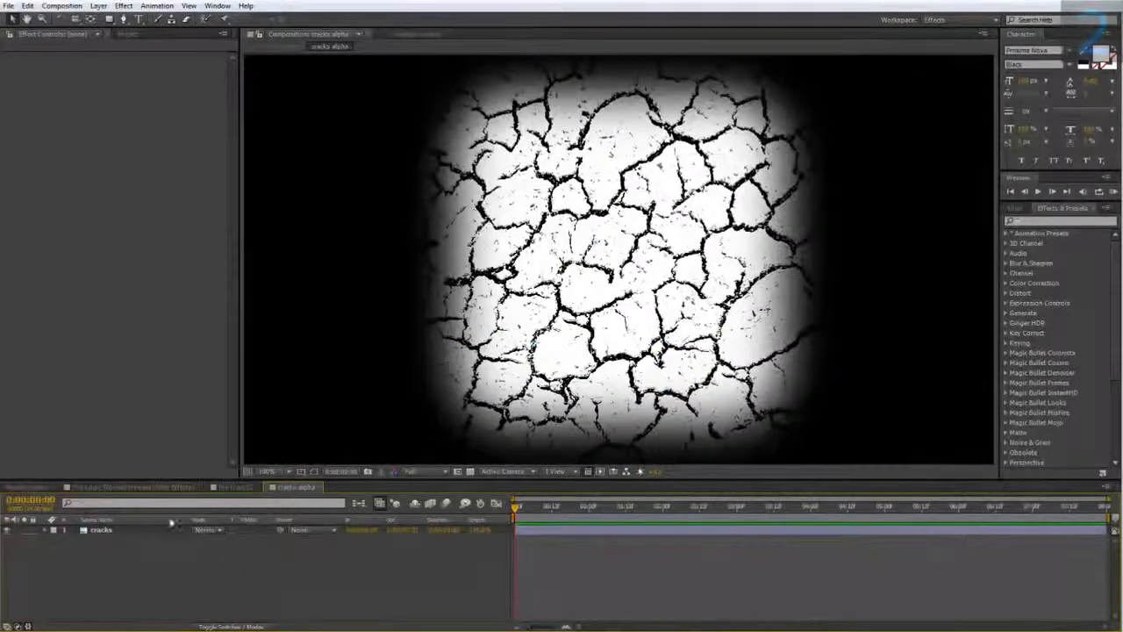
pyautogui.rightClick(180, 552)
pyautogui.moveTo(214, 421)
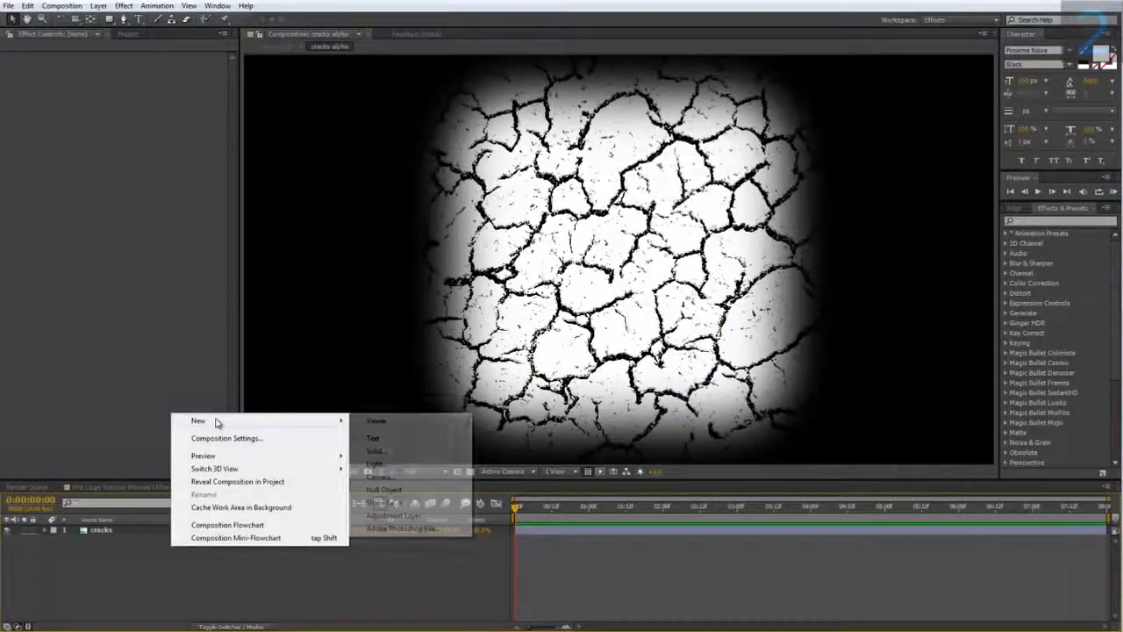
pyautogui.click(399, 452)
pyautogui.click(580, 446)
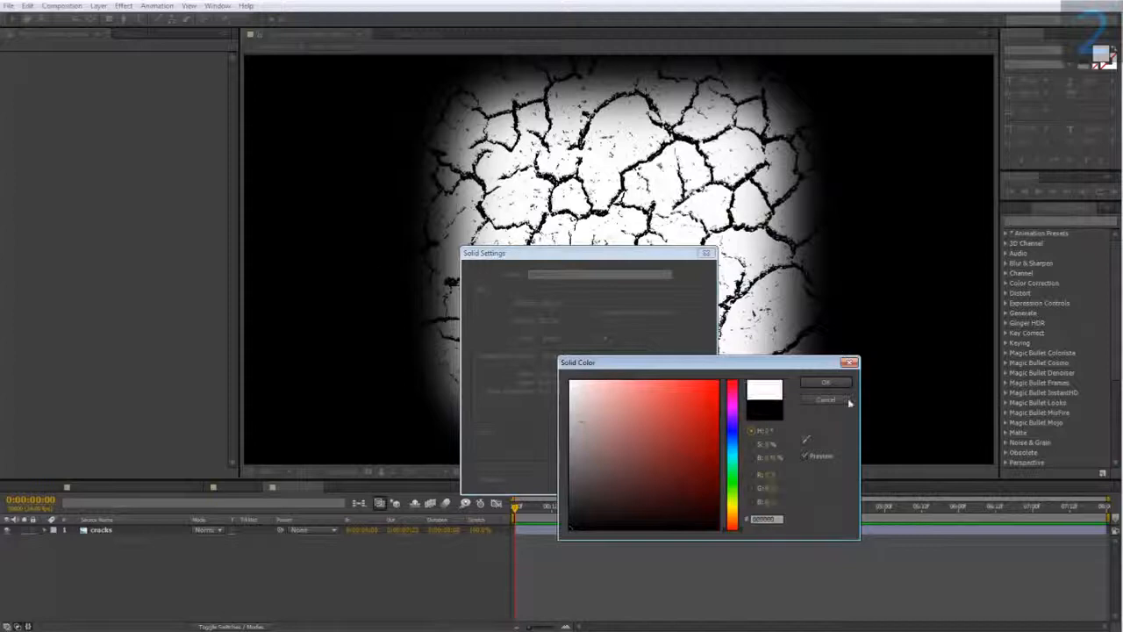
pyautogui.click(825, 382)
pyautogui.click(624, 481)
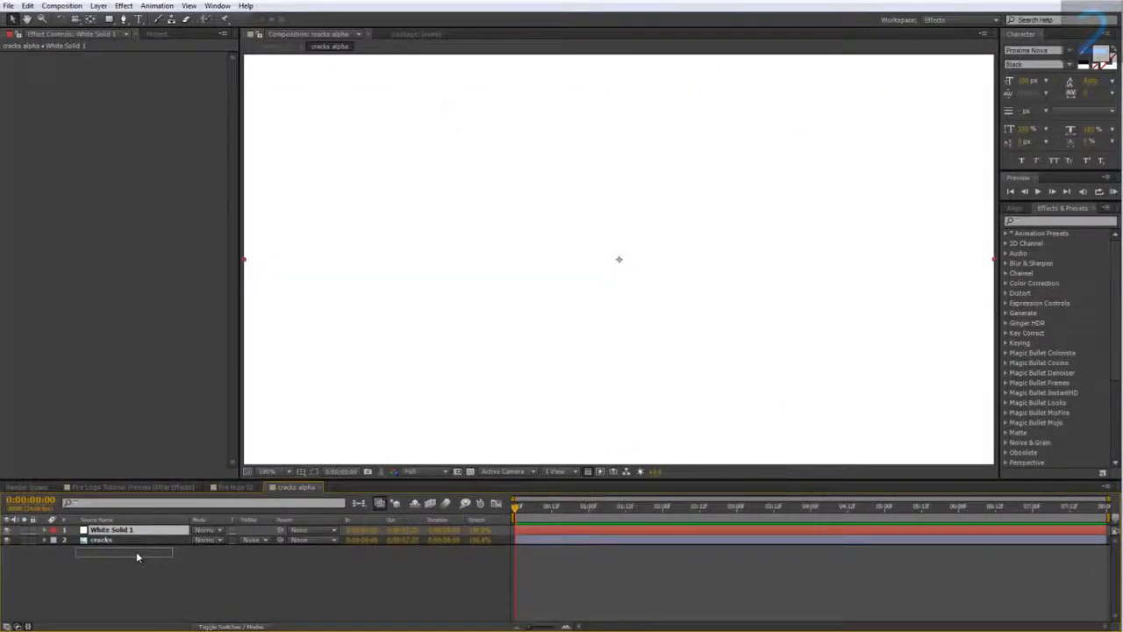
pyautogui.moveTo(136, 551); pyautogui.dragTo(136, 552)
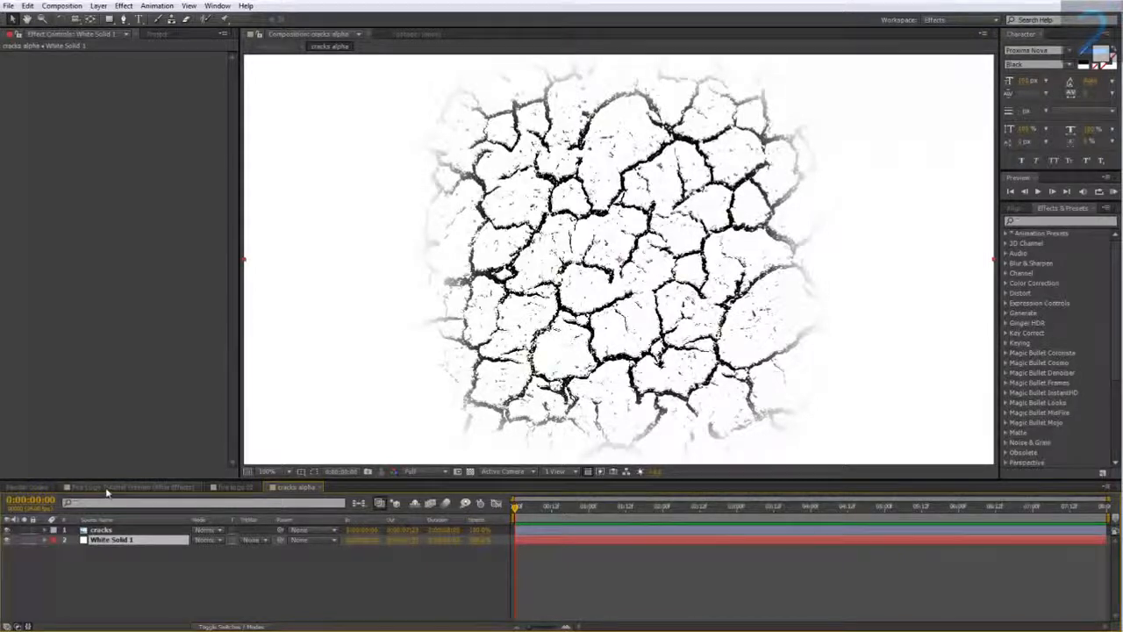
# Step: Return to the fire logo 02 composition and set the asphalt layer's track matte to Luma Matte "cracks alpha"
pyautogui.click(233, 487)
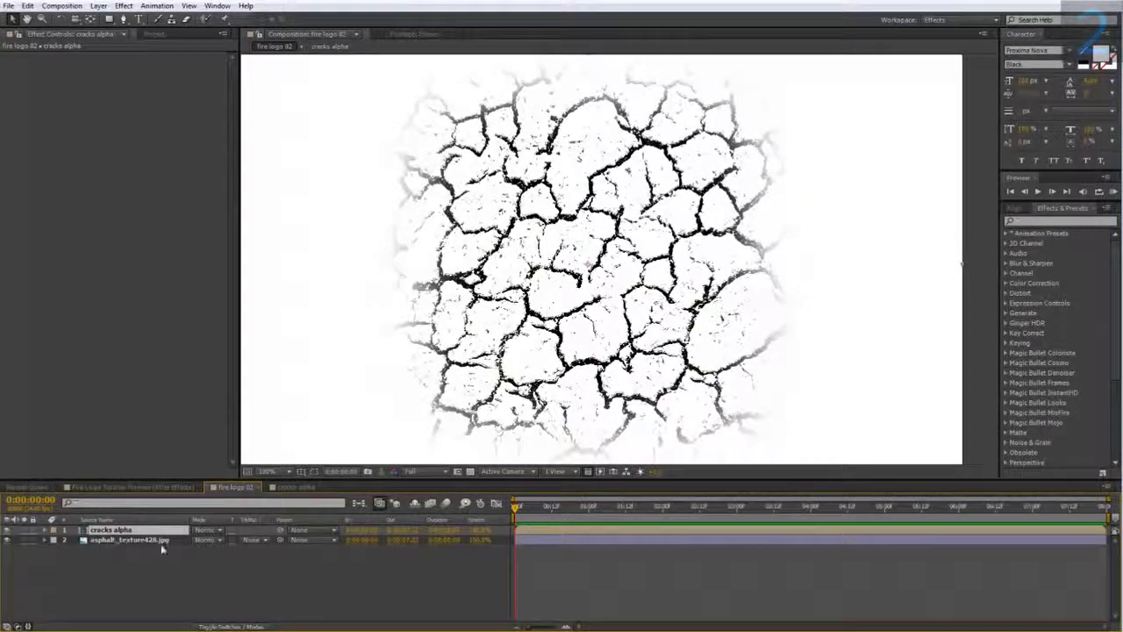
pyautogui.click(253, 541)
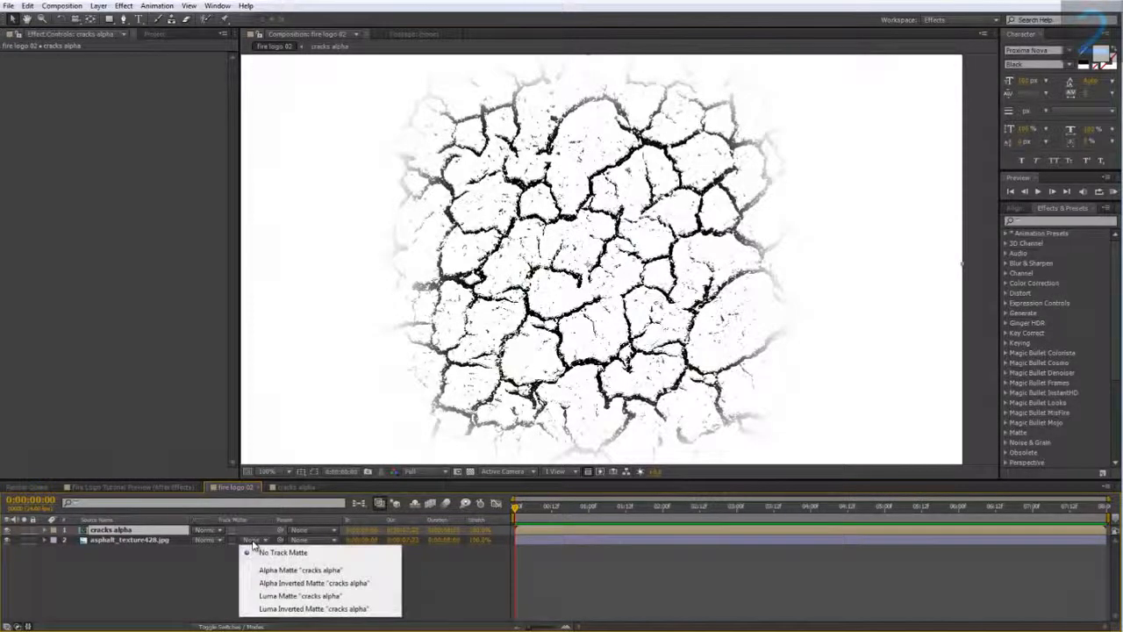
pyautogui.click(279, 596)
pyautogui.moveTo(498, 165); pyautogui.dragTo(481, 210)
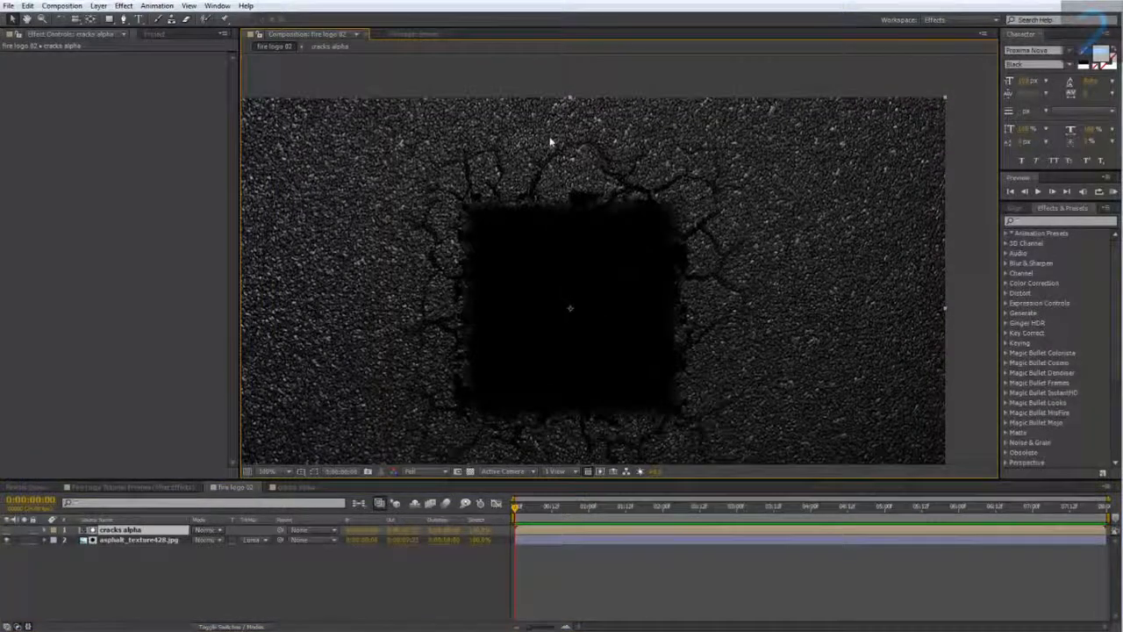
pyautogui.moveTo(395, 332); pyautogui.dragTo(394, 271)
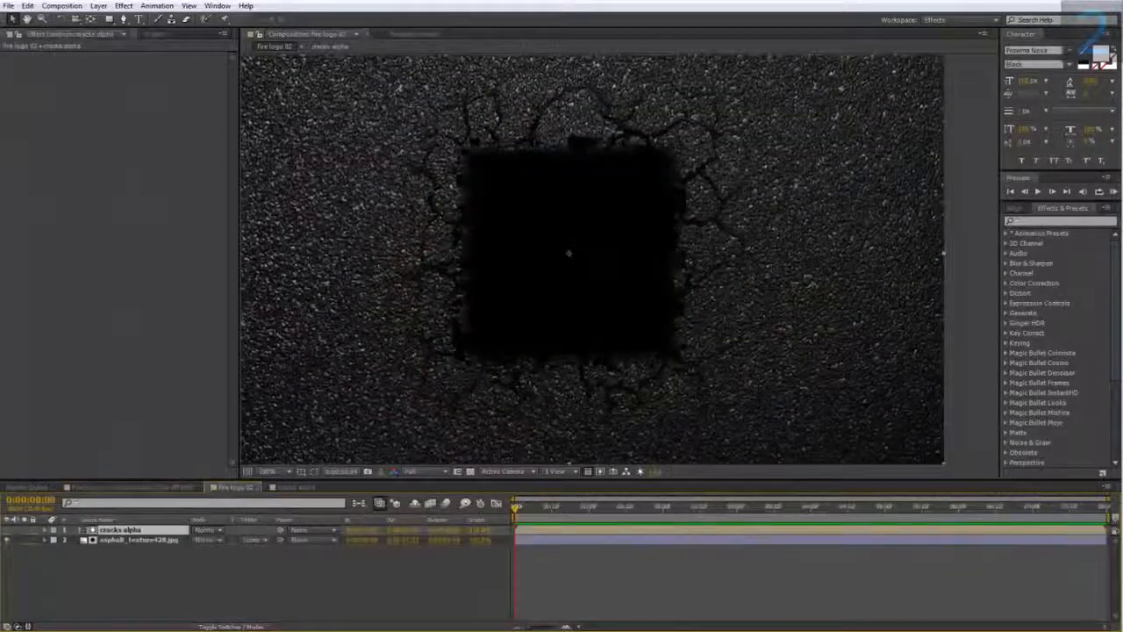
# Step: Create a grey solid named "bg" in the fire logo 02 composition and place it beneath the asphalt layer
pyautogui.rightClick(161, 554)
pyautogui.moveTo(206, 430)
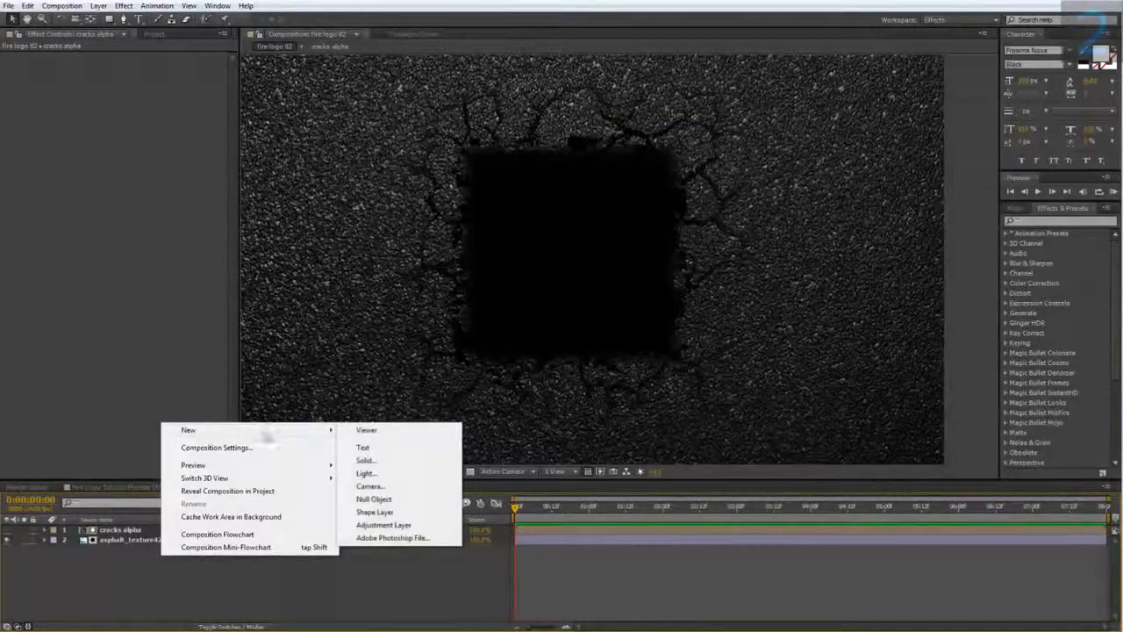
pyautogui.click(376, 462)
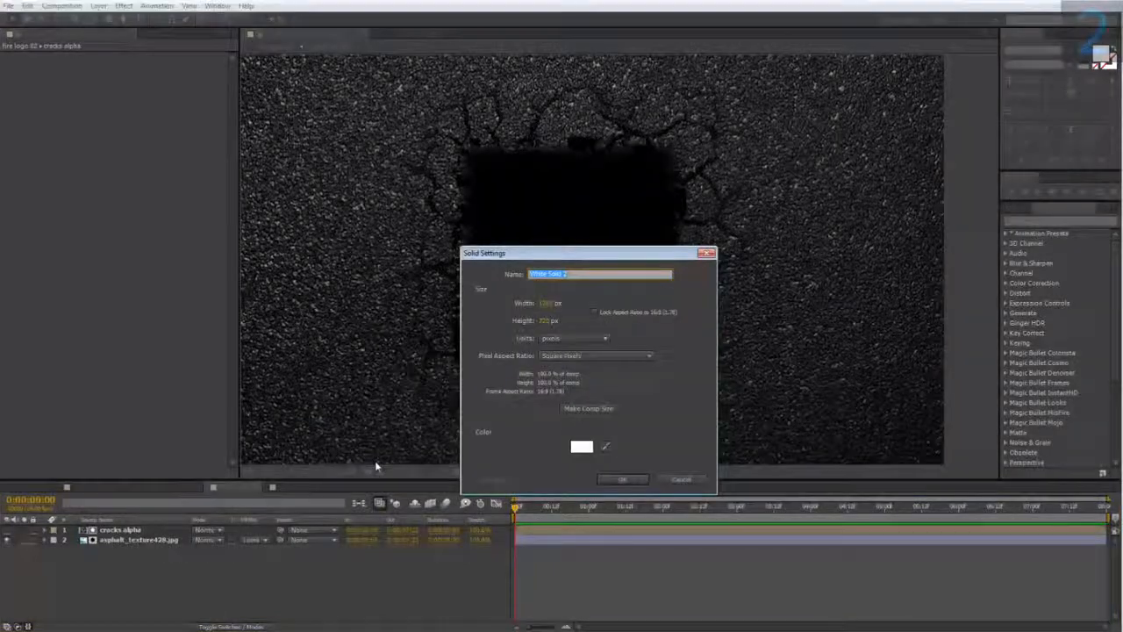
pyautogui.write('b')
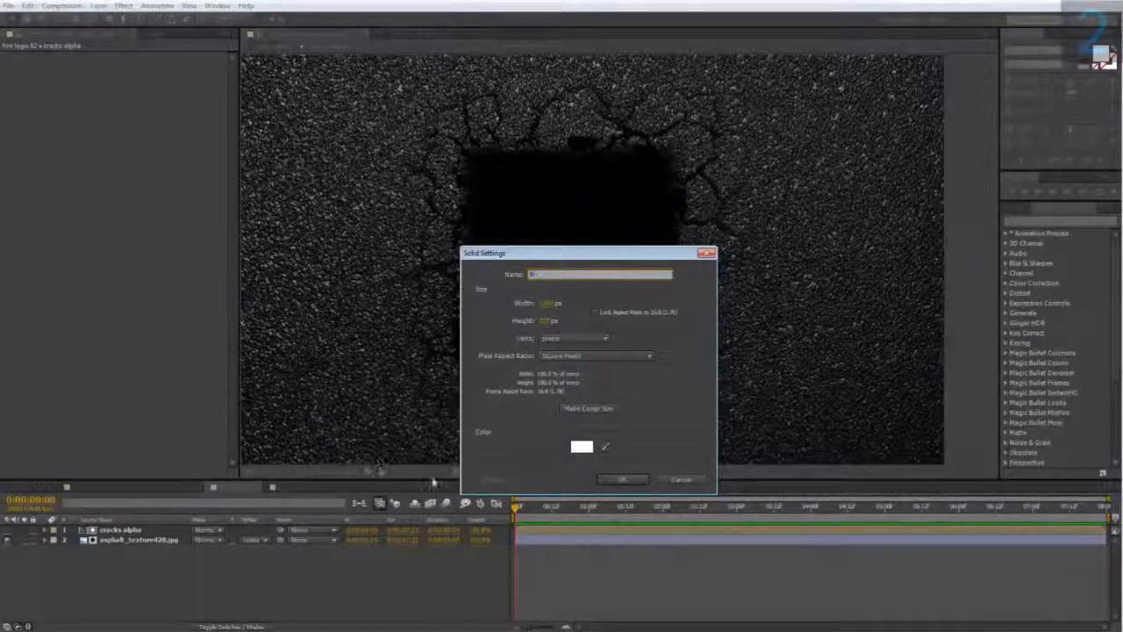
pyautogui.write('g')
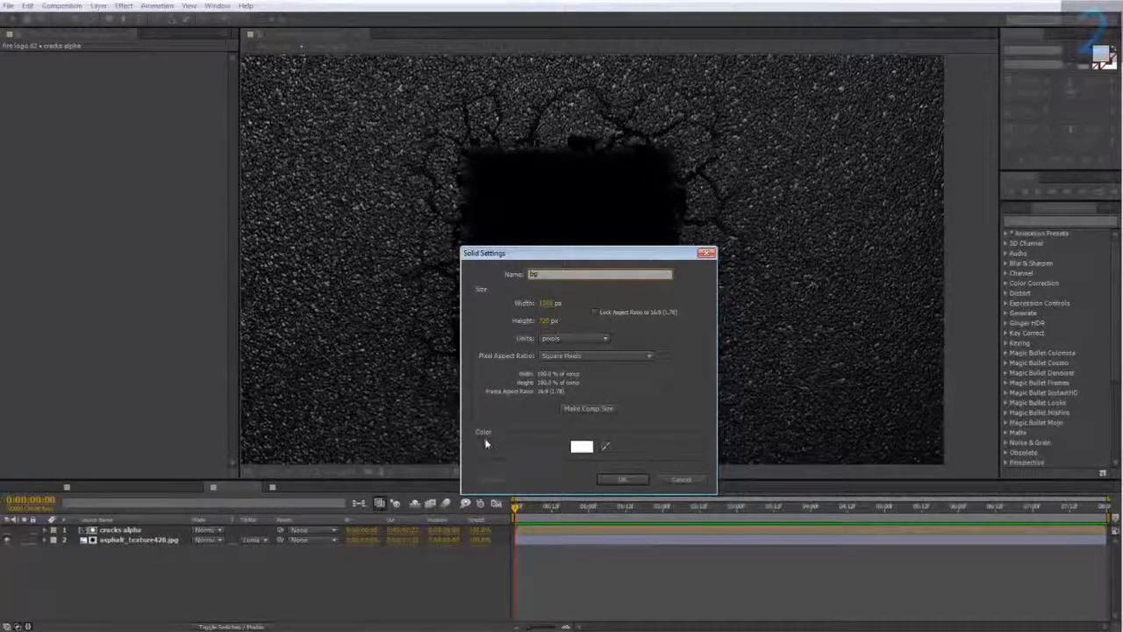
pyautogui.click(581, 447)
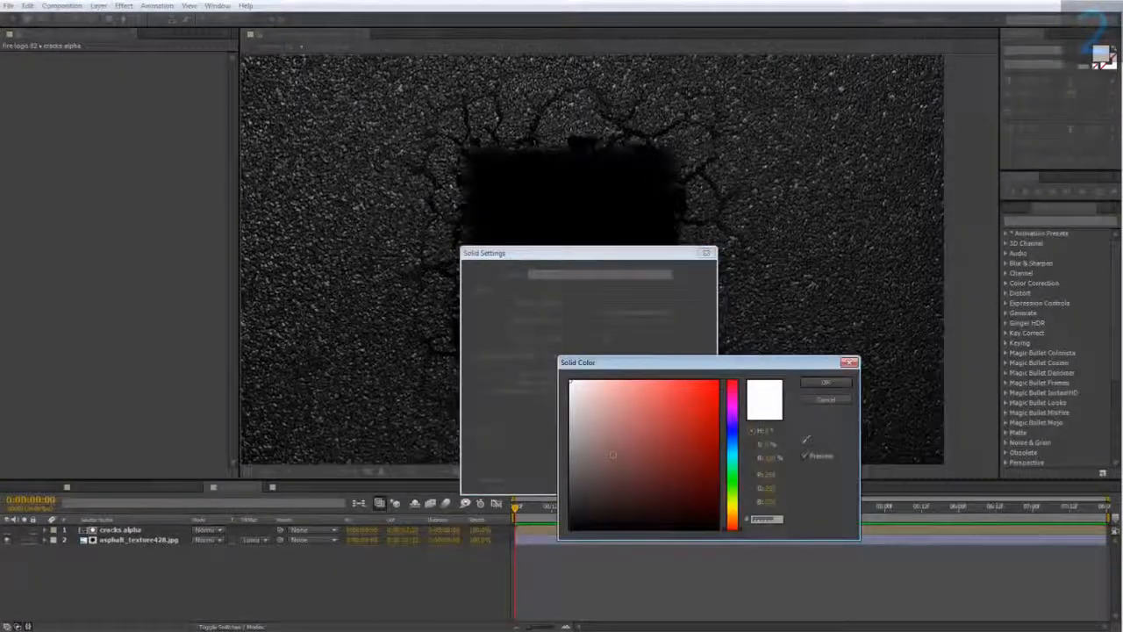
pyautogui.click(825, 382)
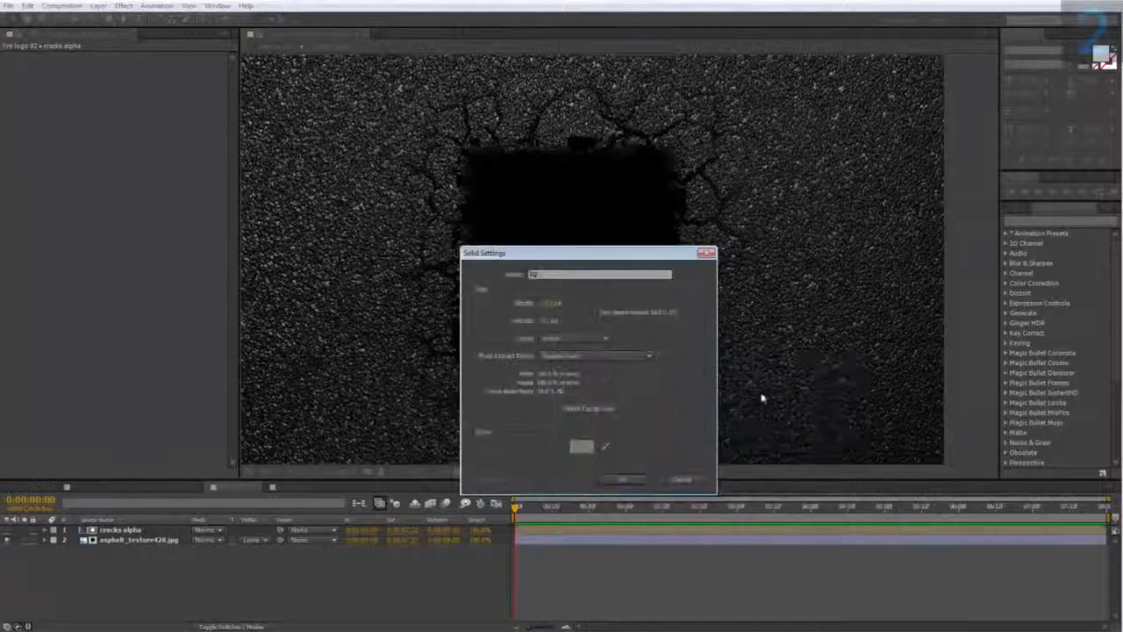
pyautogui.click(611, 479)
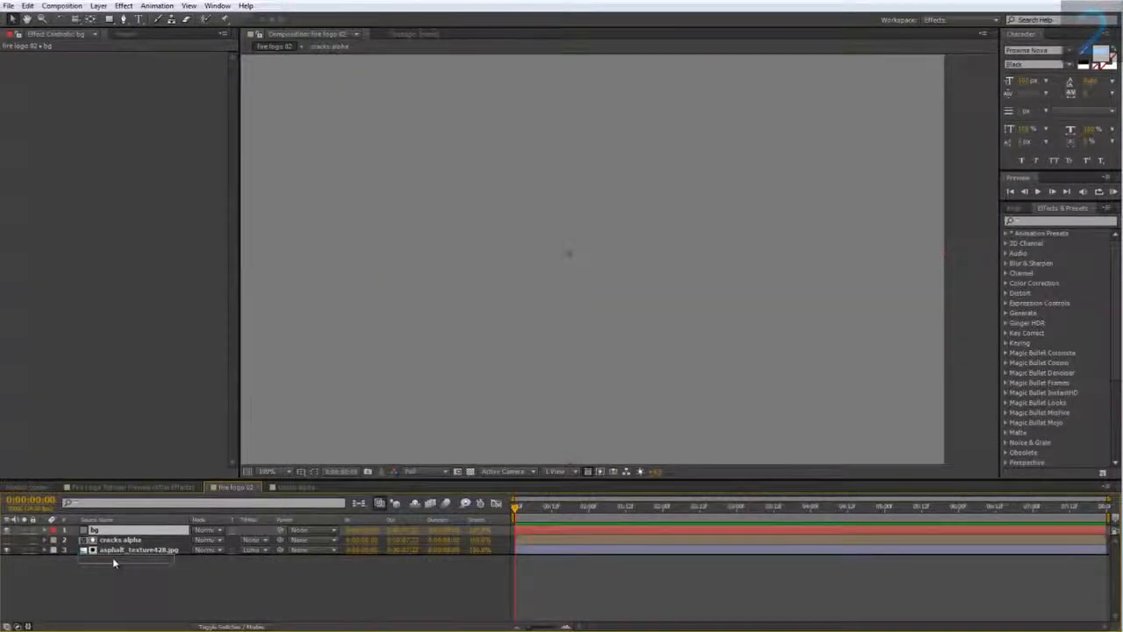
pyautogui.moveTo(112, 557); pyautogui.dragTo(114, 556)
# Step: Pre-compose the bg solid as "bg pre", moving all attributes into the new composition
pyautogui.rightClick(123, 549)
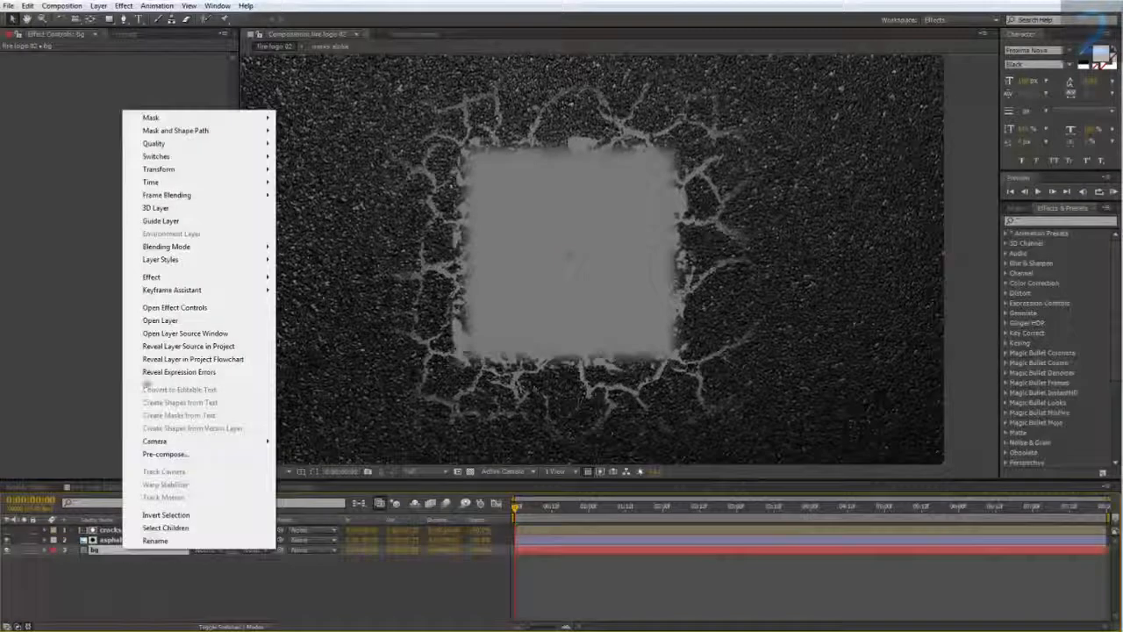
pyautogui.click(165, 453)
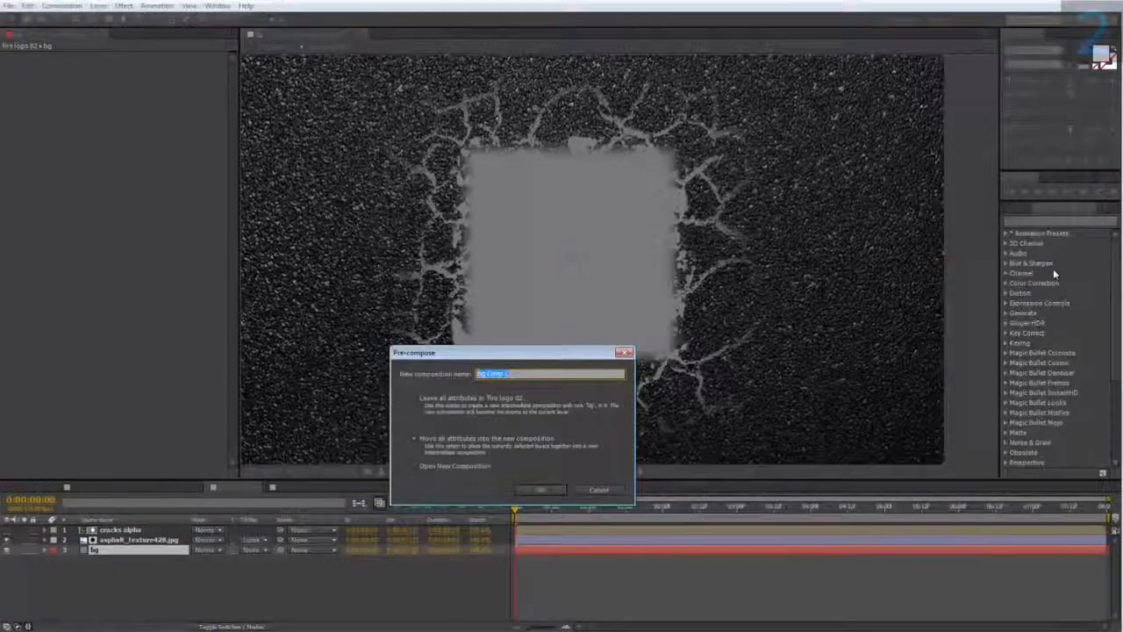
pyautogui.write('bg pre')
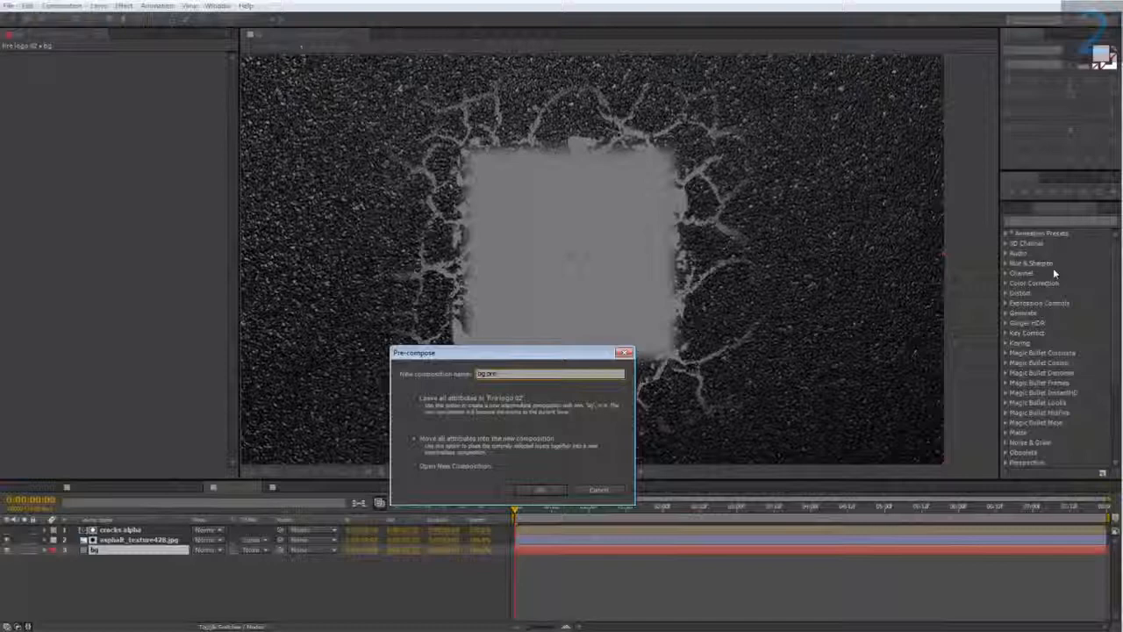
pyautogui.click(538, 490)
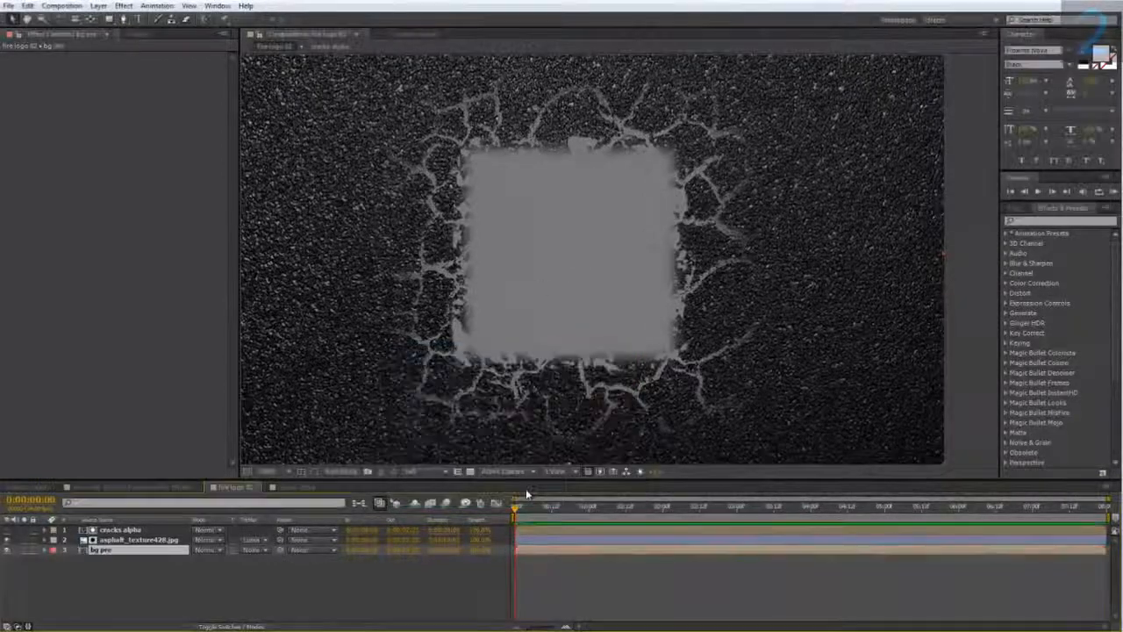
# Step: In the bg pre composition, replace the bg solid with the cracks alpha composition above the asphalt_texture428.jpg footage
pyautogui.doubleClick(104, 551)
pyautogui.click(145, 35)
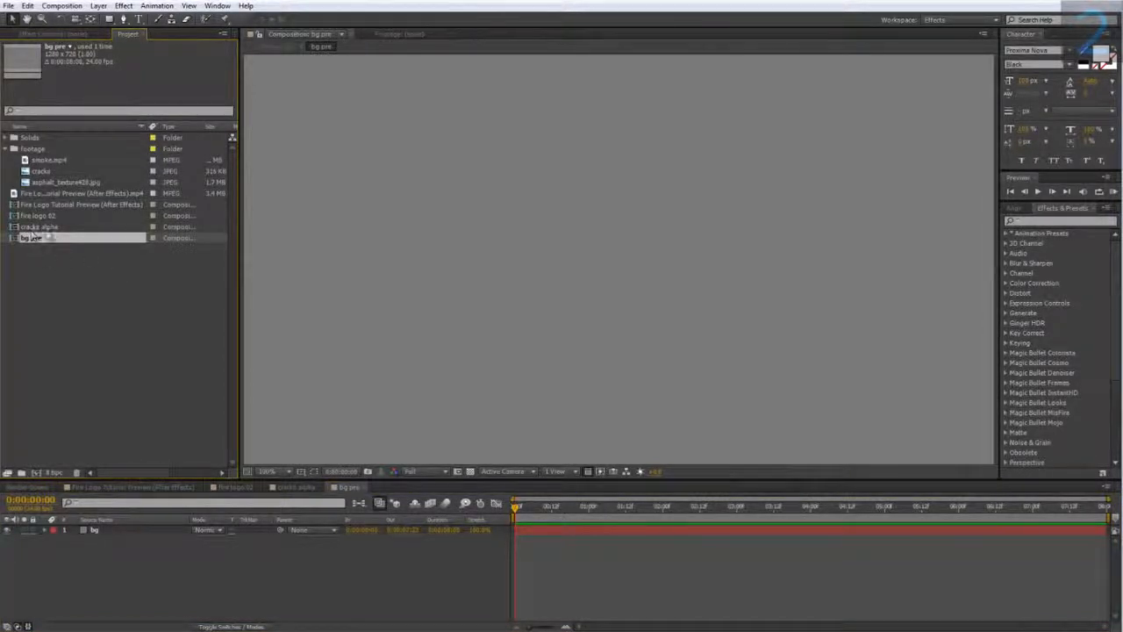
pyautogui.moveTo(36, 227); pyautogui.dragTo(116, 542)
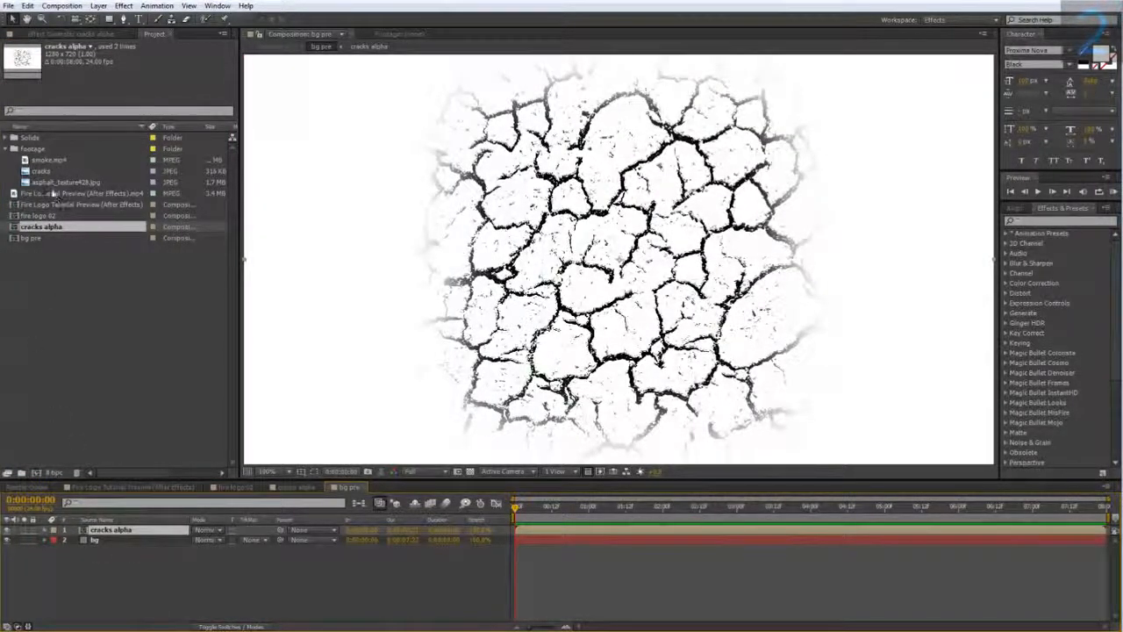
pyautogui.moveTo(51, 185); pyautogui.dragTo(120, 543)
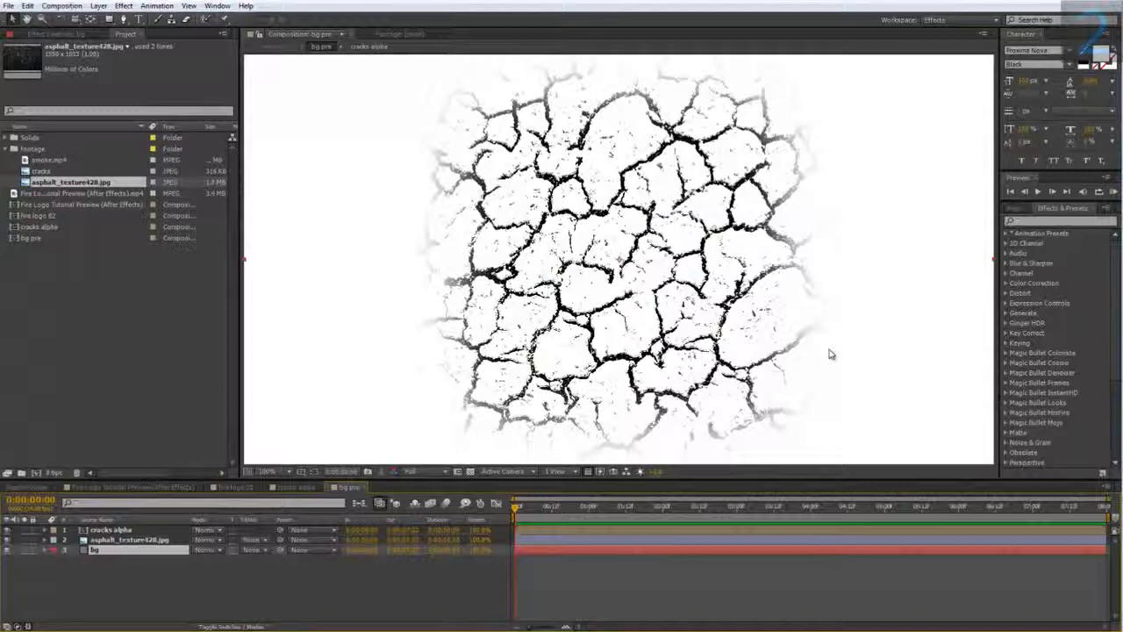
pyautogui.press('Delete')
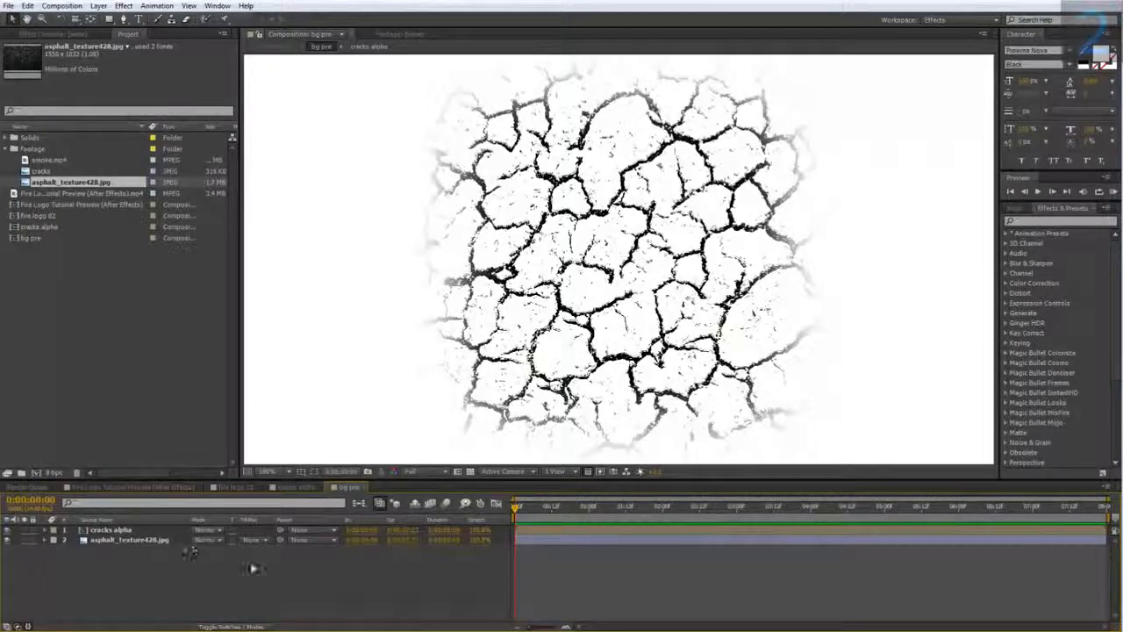
# Step: Create an orange-red solid with colour EC2C00 in the bg pre composition
pyautogui.rightClick(140, 551)
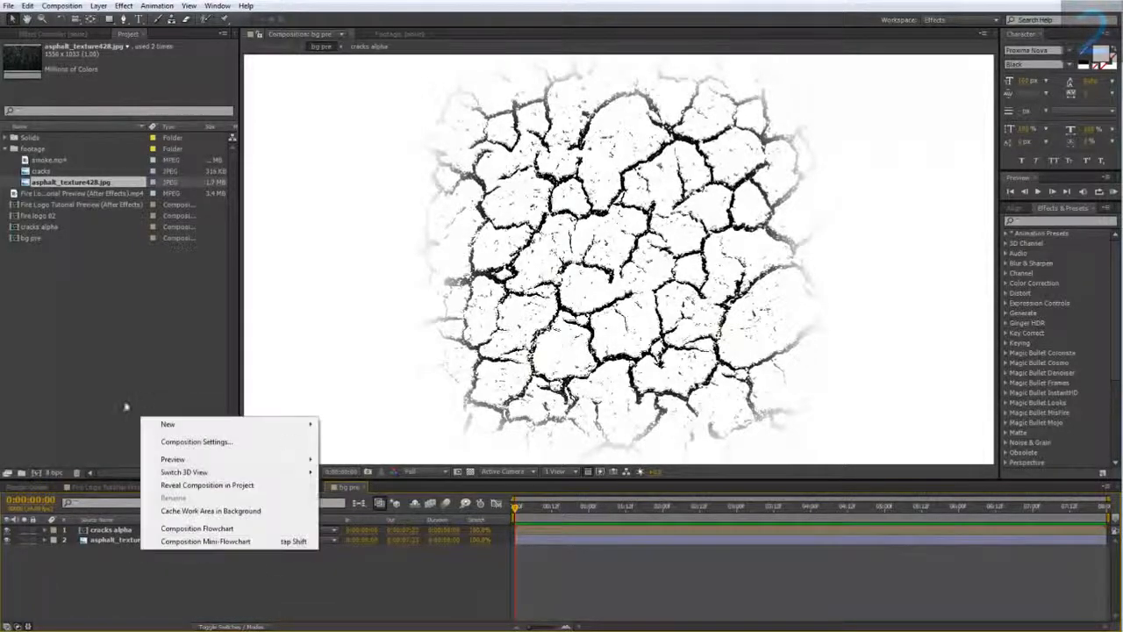
pyautogui.moveTo(195, 429)
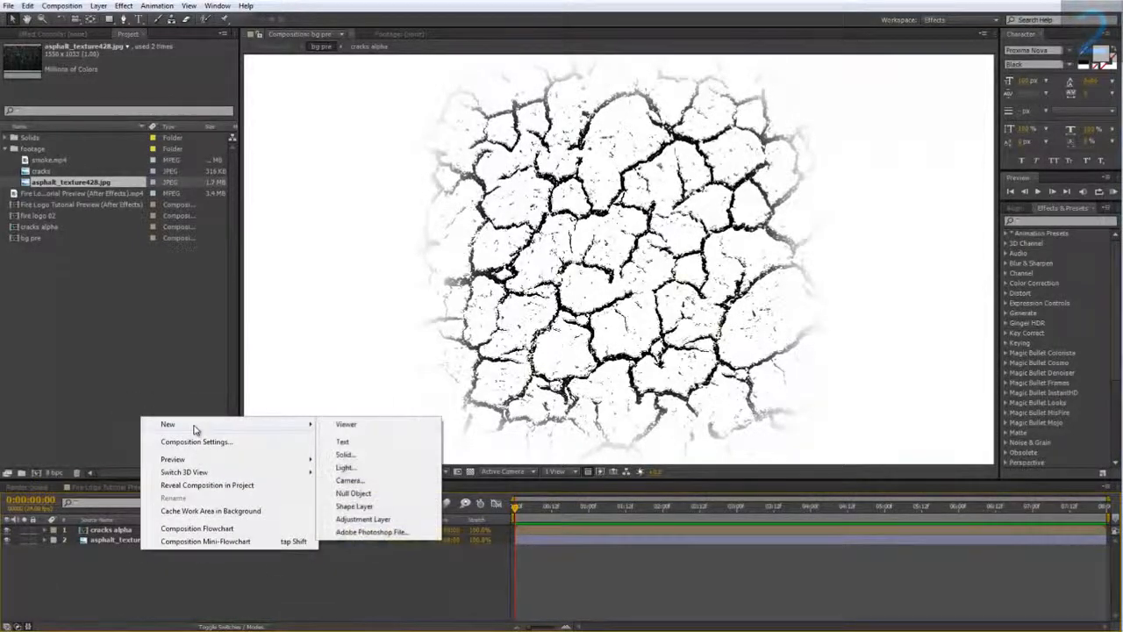
pyautogui.click(376, 455)
pyautogui.click(581, 448)
pyautogui.click(712, 401)
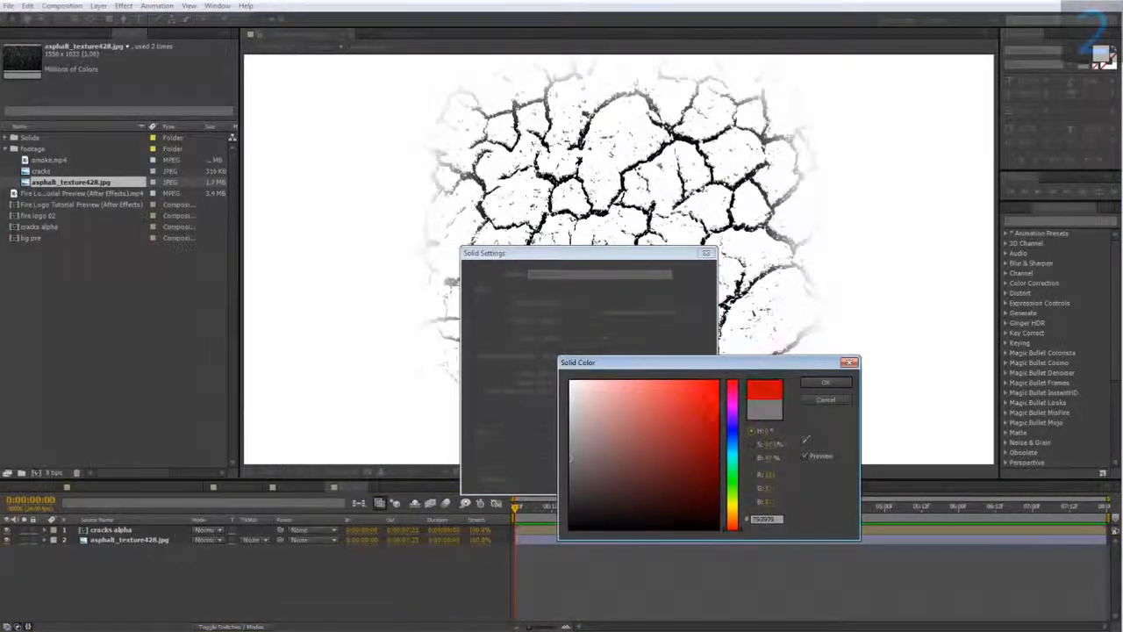
pyautogui.click(739, 524)
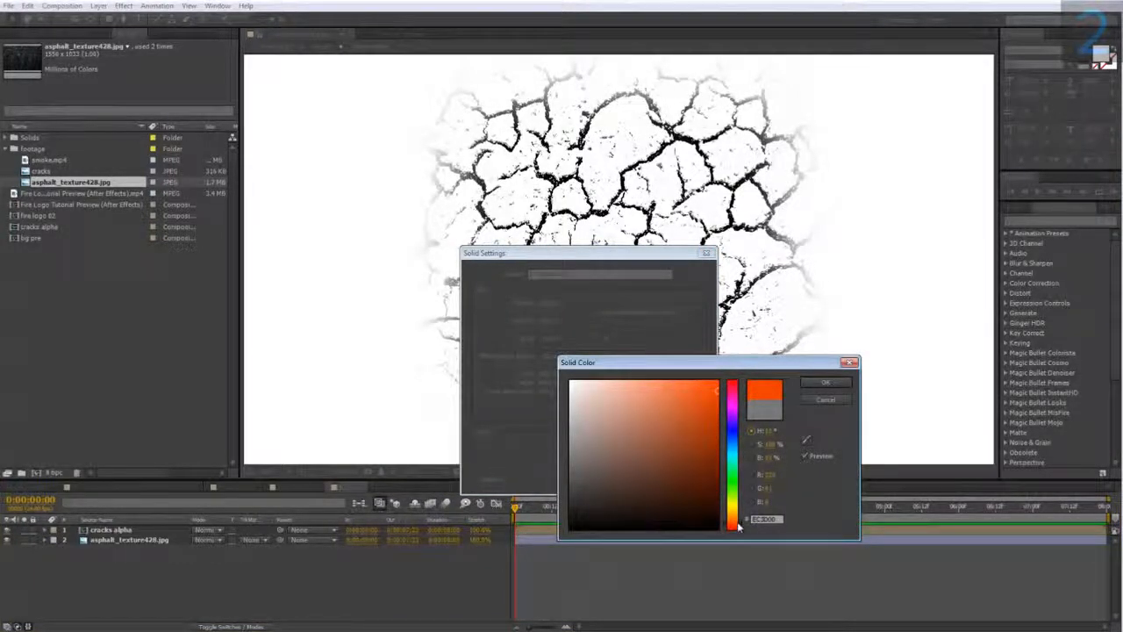
pyautogui.click(737, 527)
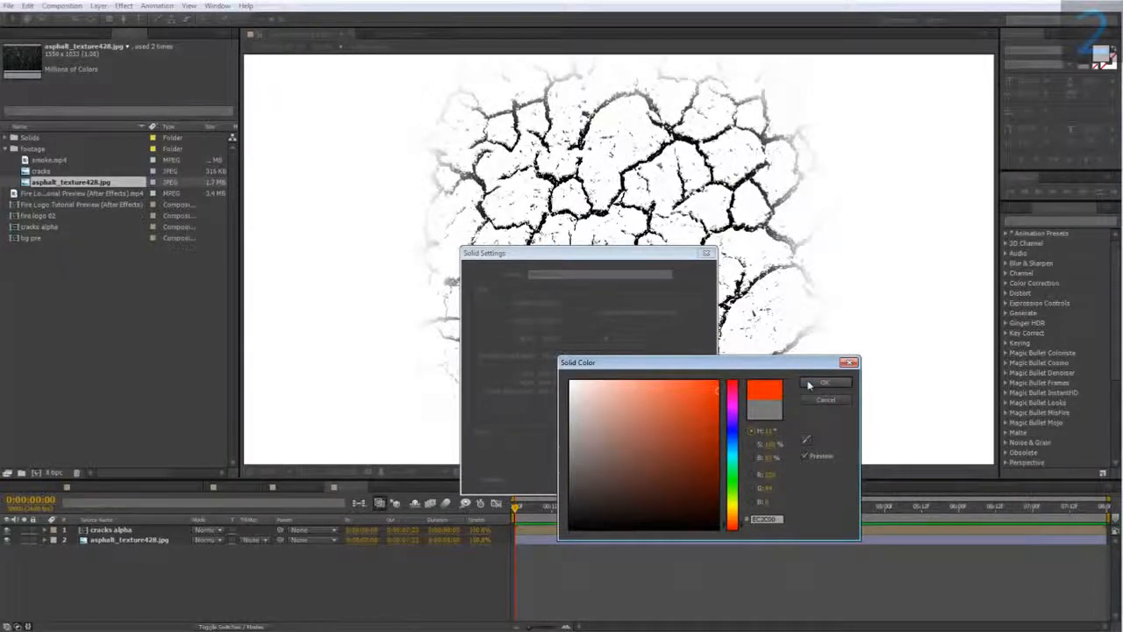
pyautogui.click(825, 384)
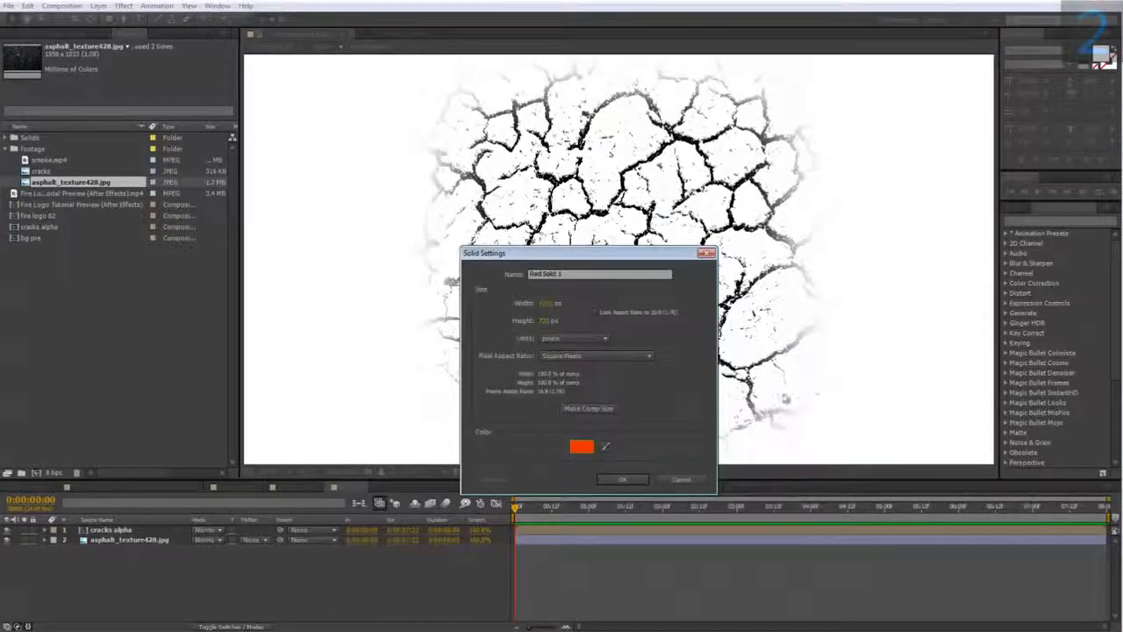
pyautogui.click(617, 479)
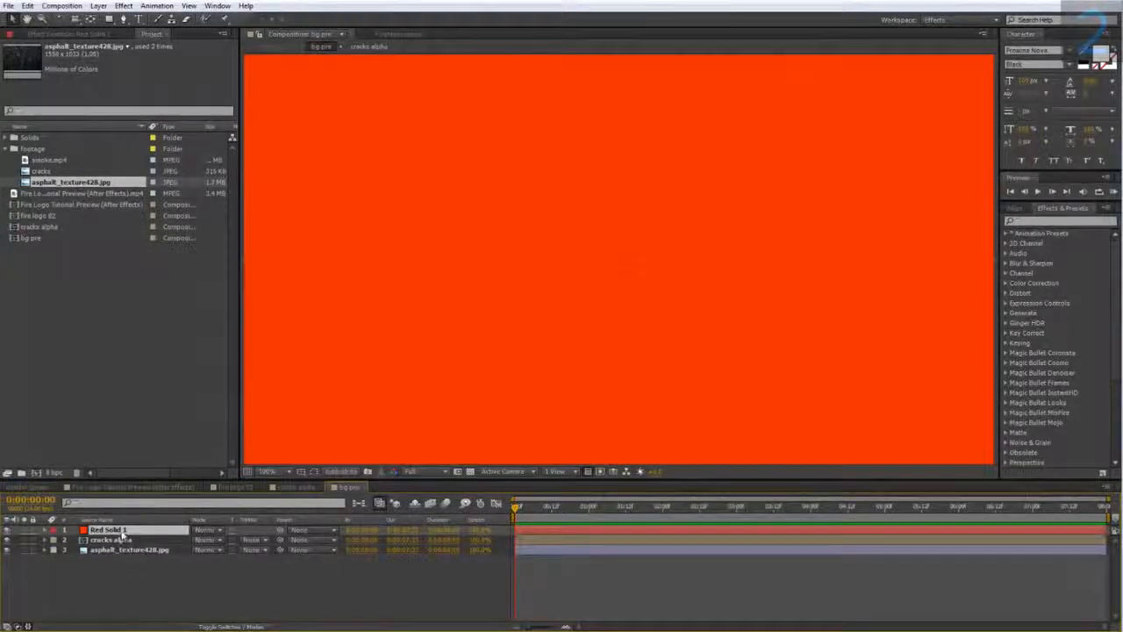
# Step: Place the orange-red solid beneath cracks alpha and set its track matte to Luma Inverted Matte "cracks alpha"
pyautogui.moveTo(121, 544); pyautogui.dragTo(122, 545)
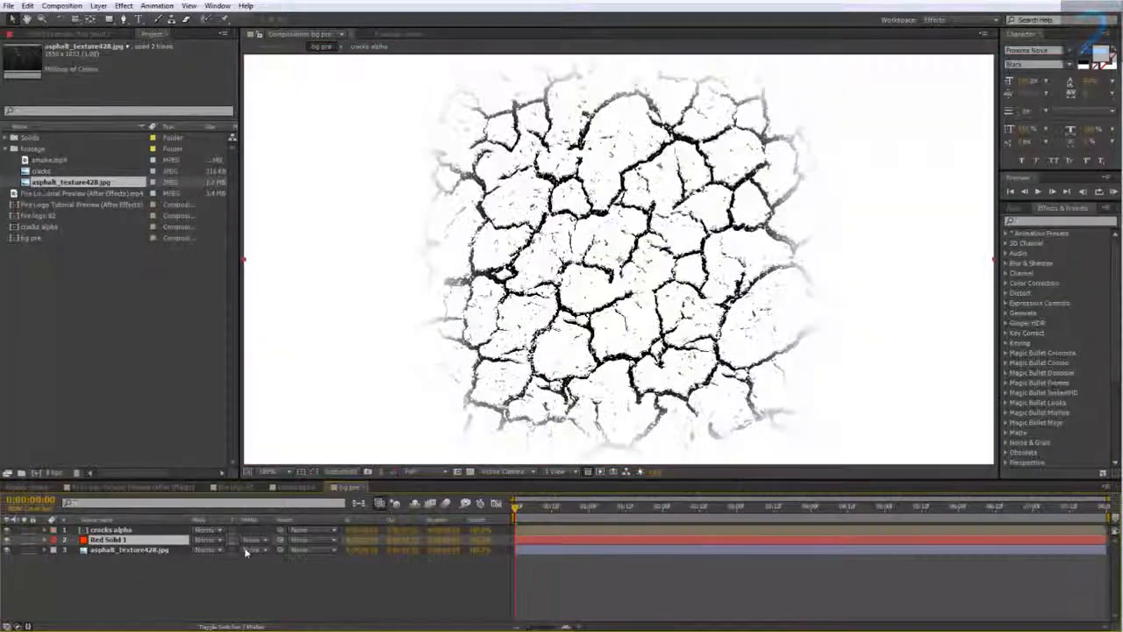
pyautogui.click(250, 542)
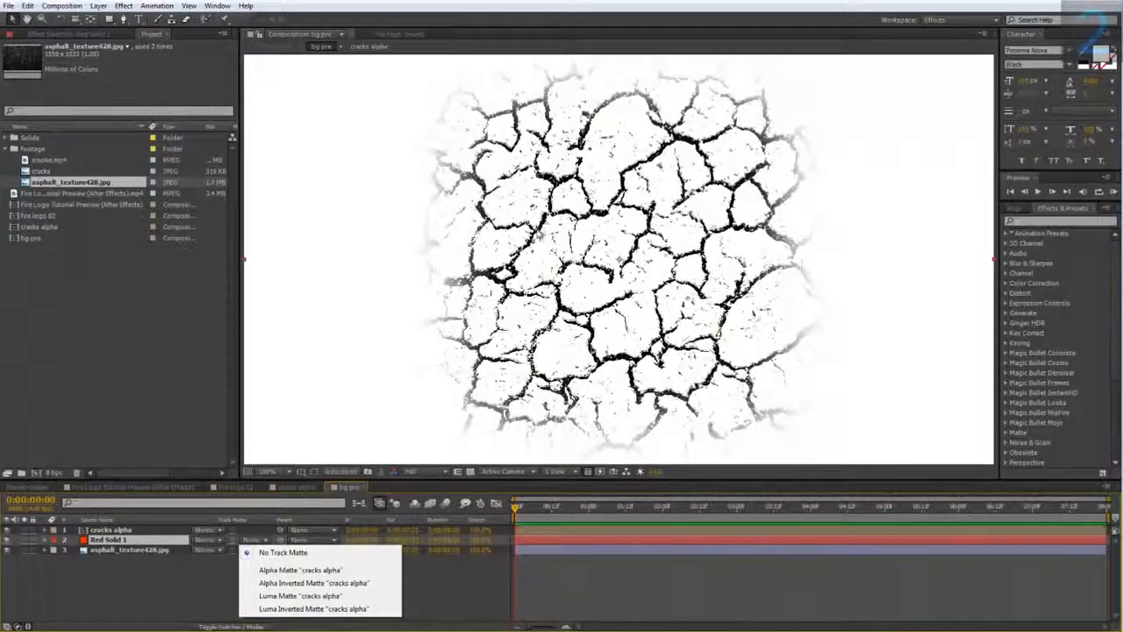
pyautogui.click(329, 608)
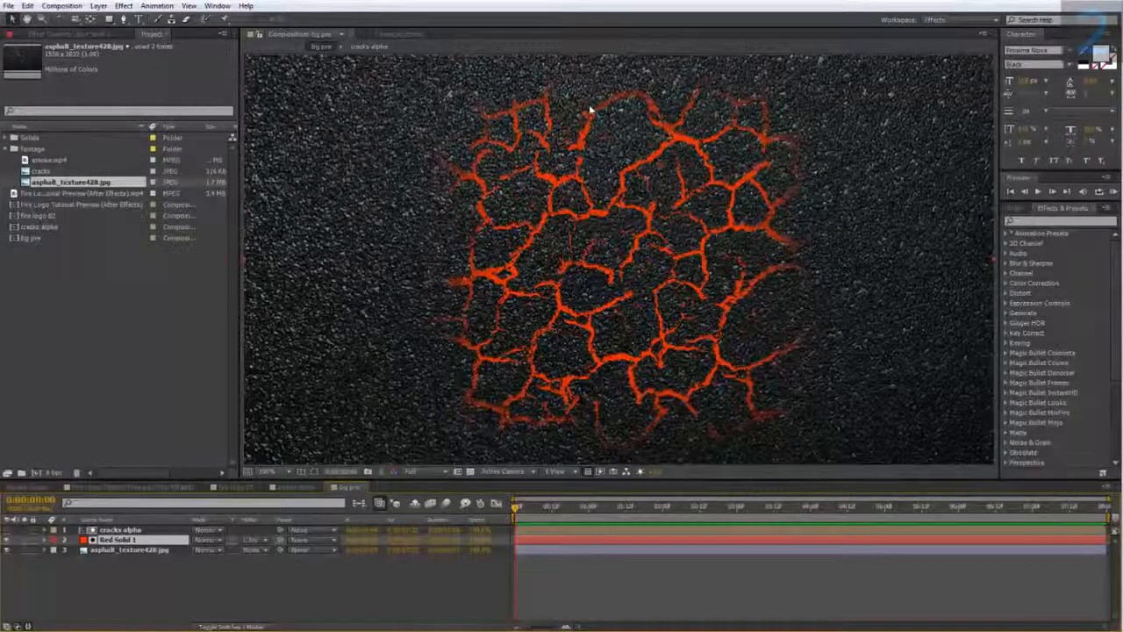
# Step: Scale the asphalt layer in the bg pre composition down to about 64%
pyautogui.click(165, 551)
pyautogui.press('s')
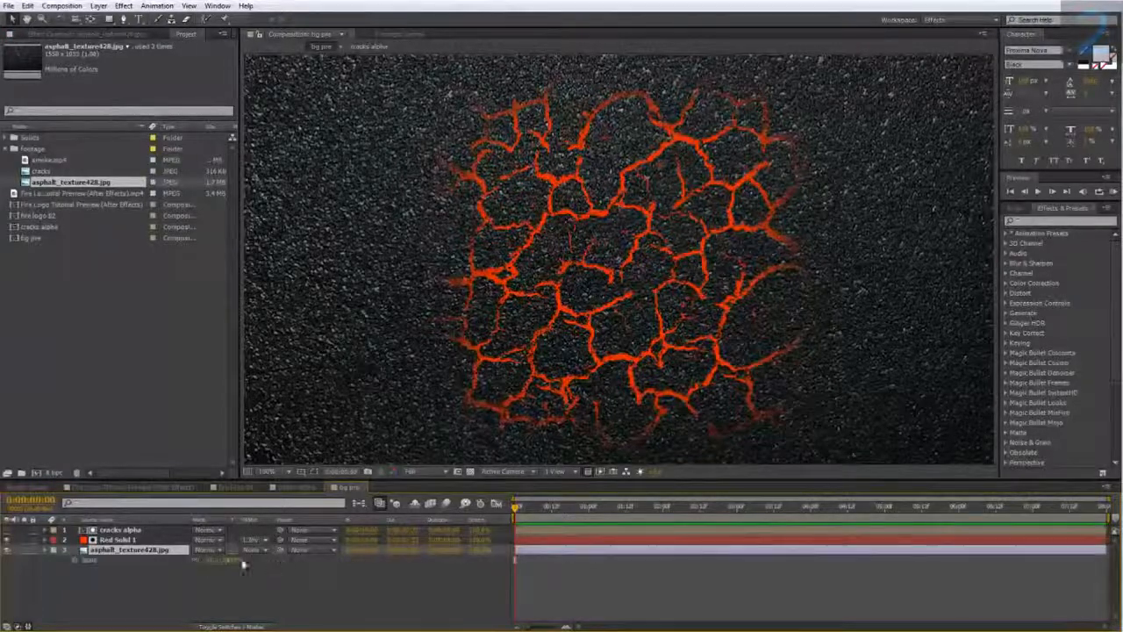
pyautogui.moveTo(226, 561); pyautogui.dragTo(206, 561)
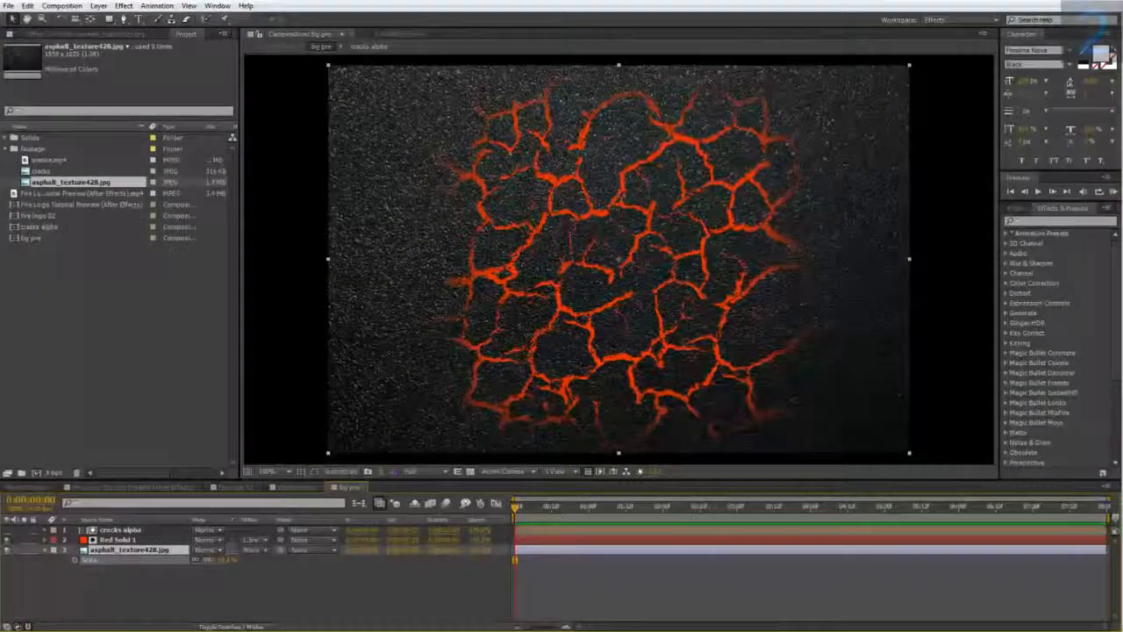
pyautogui.press(',')
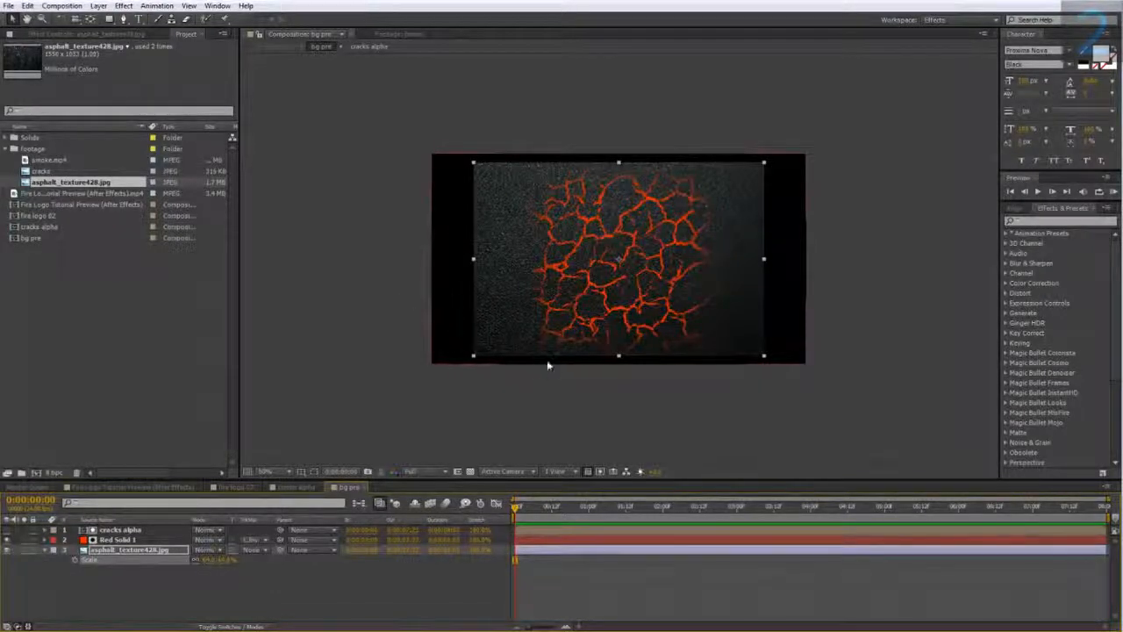
# Step: Compare the Fire Logo Tutorial Preview composition with the fire logo 02 composition
pyautogui.click(132, 486)
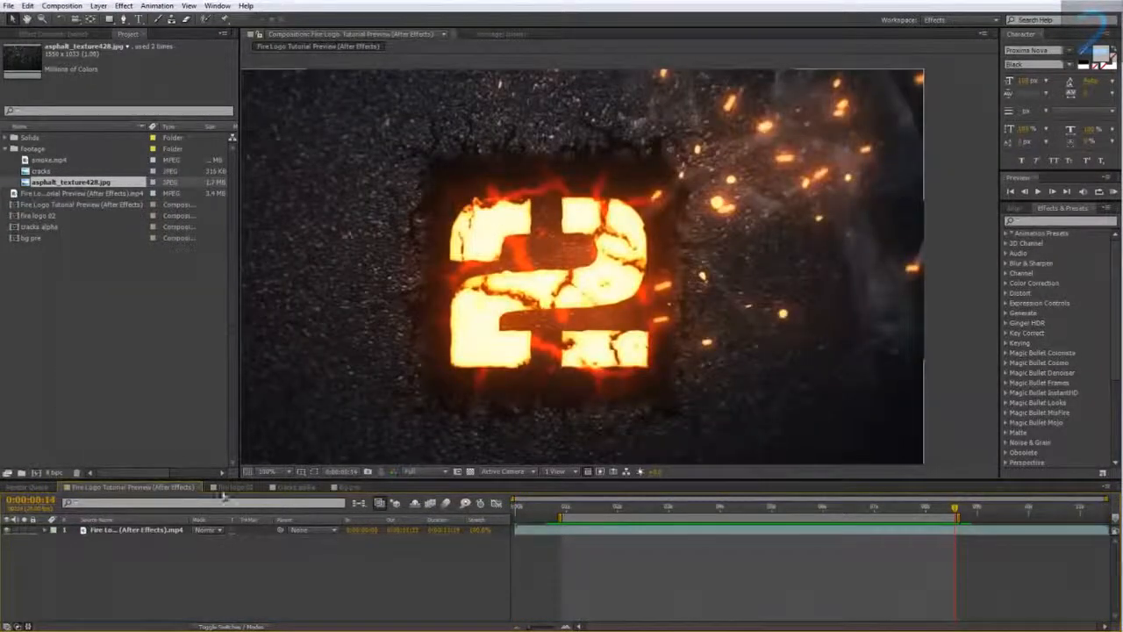
pyautogui.click(234, 487)
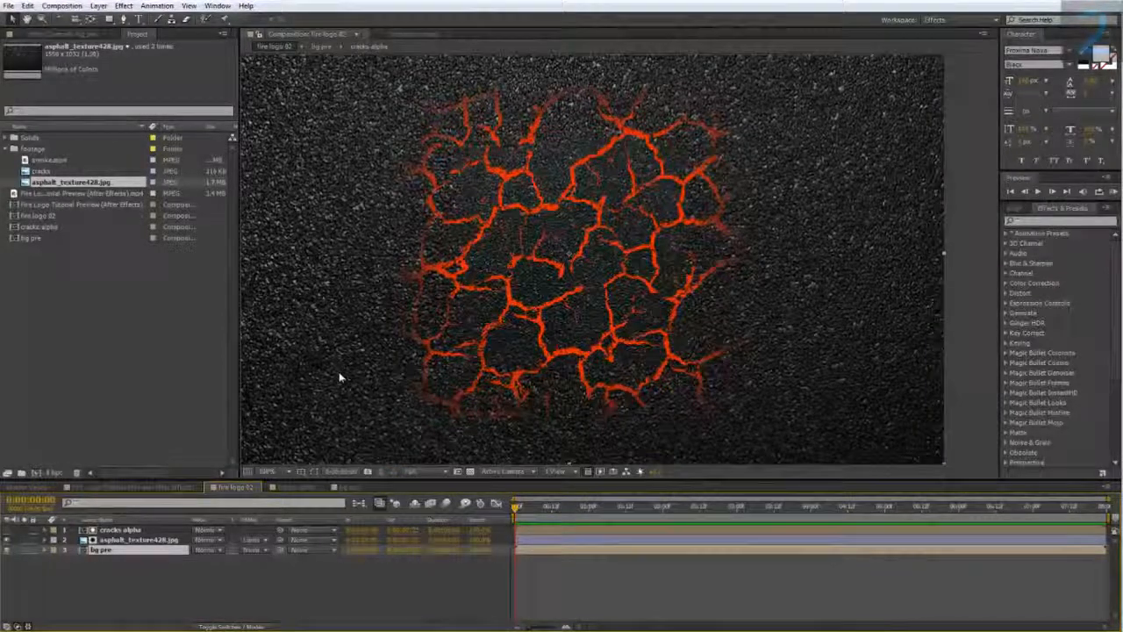
pyautogui.click(122, 531)
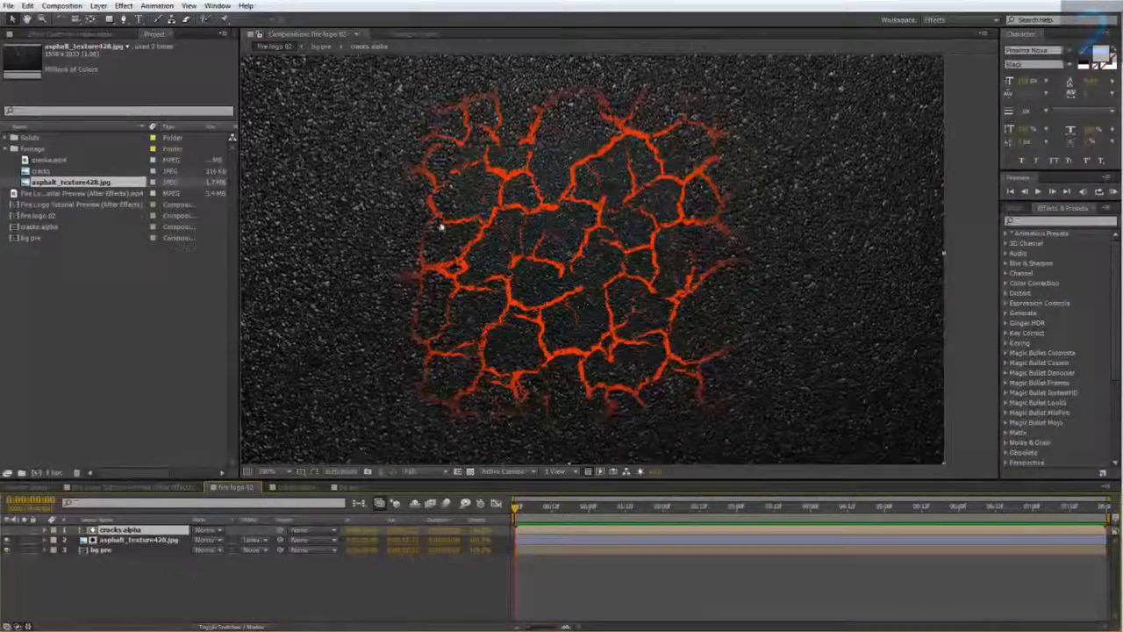
# Step: Reopen the bg pre composition and mirror the cracks alpha layer horizontally, keeping its width at about full composition size
pyautogui.doubleClick(103, 549)
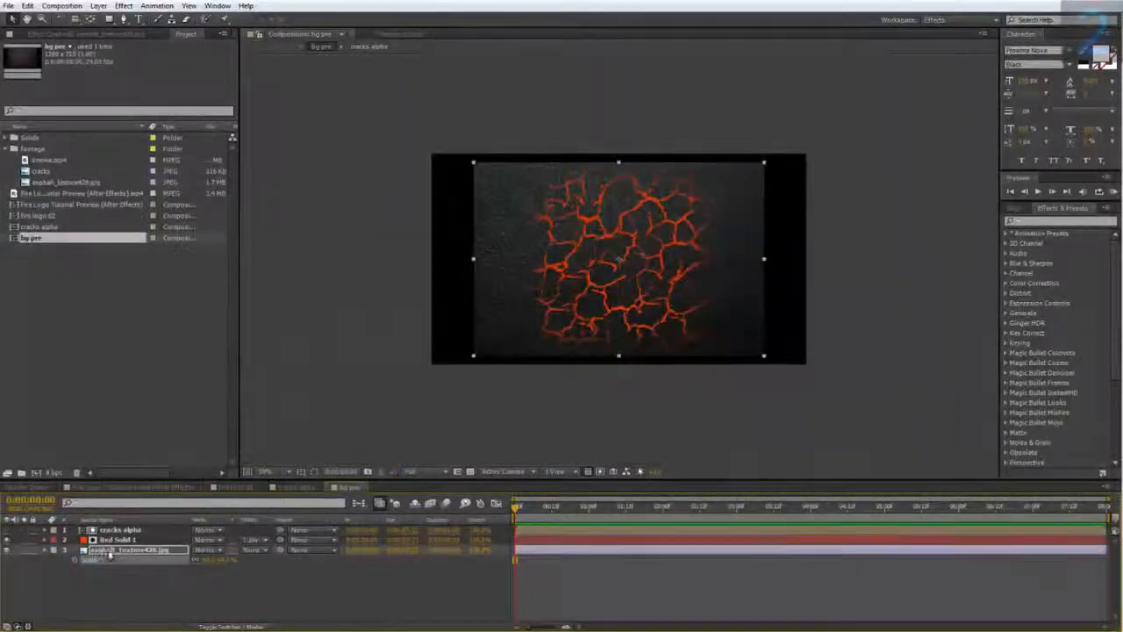
pyautogui.press('.')
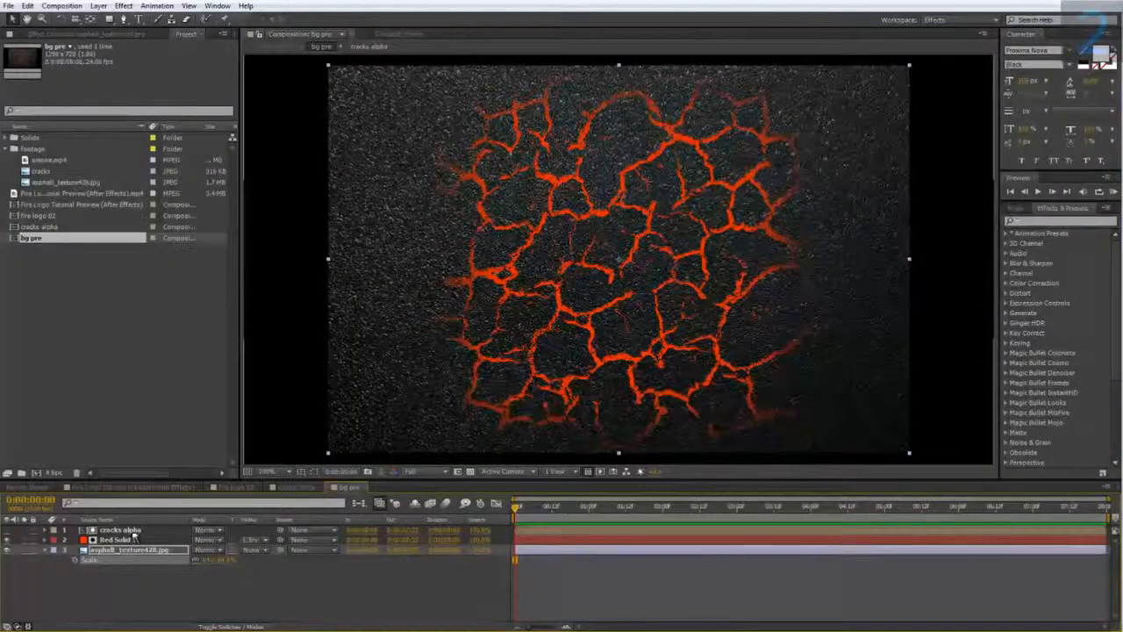
pyautogui.click(132, 531)
pyautogui.press(',')
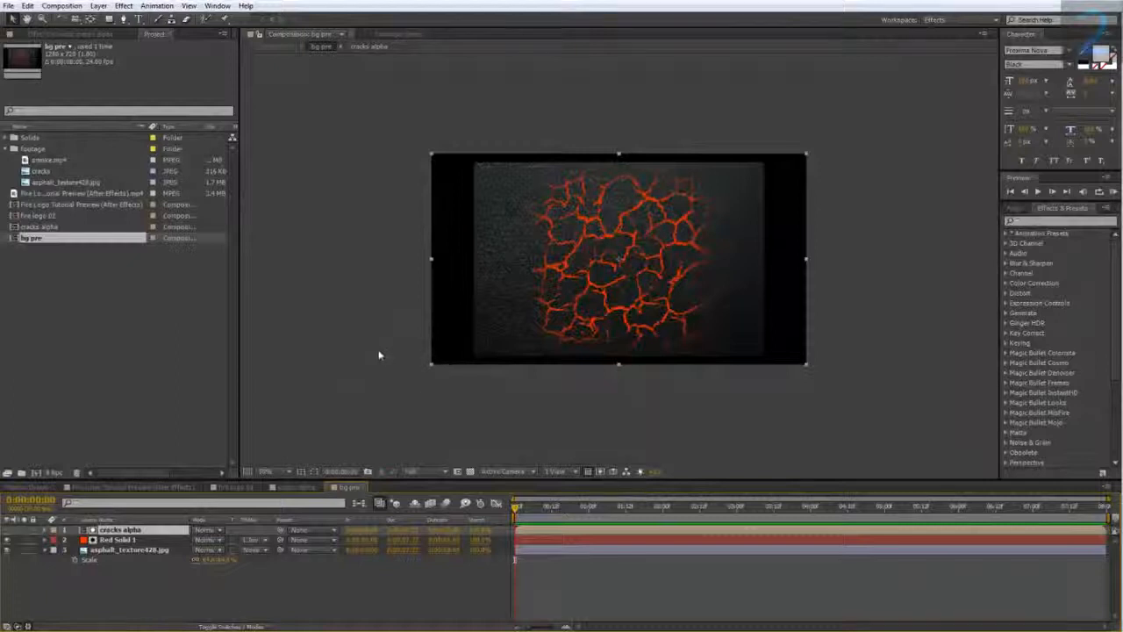
pyautogui.moveTo(432, 263); pyautogui.dragTo(810, 278)
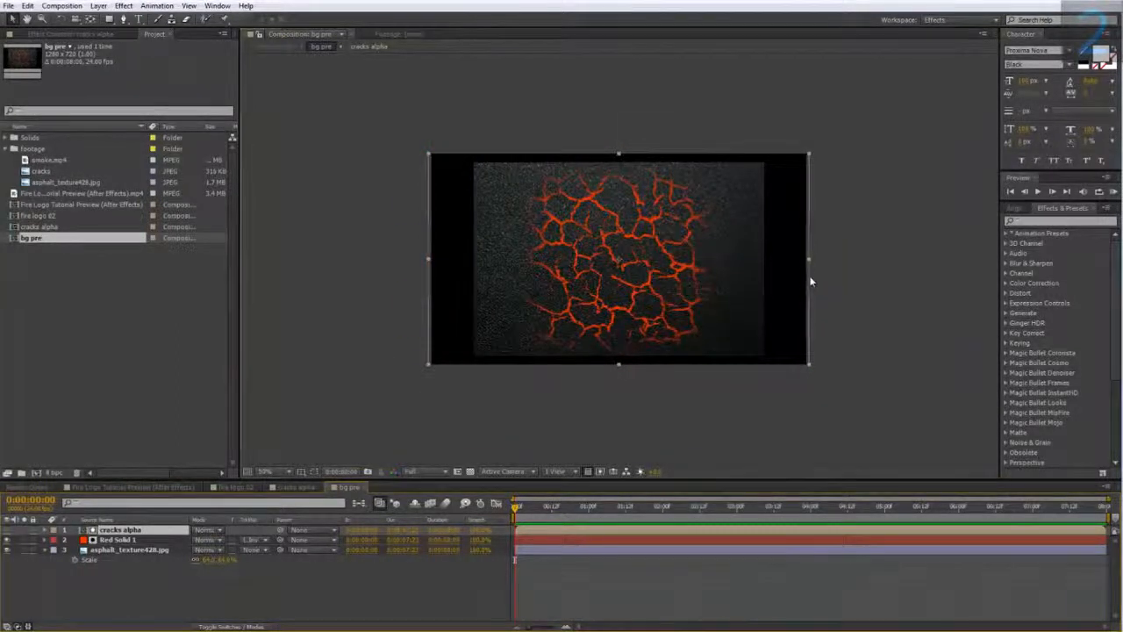
# Step: Nudge the cracks alpha layer slightly upward in bg pre and return to the fire logo 02 composition
pyautogui.moveTo(627, 225); pyautogui.dragTo(627, 217)
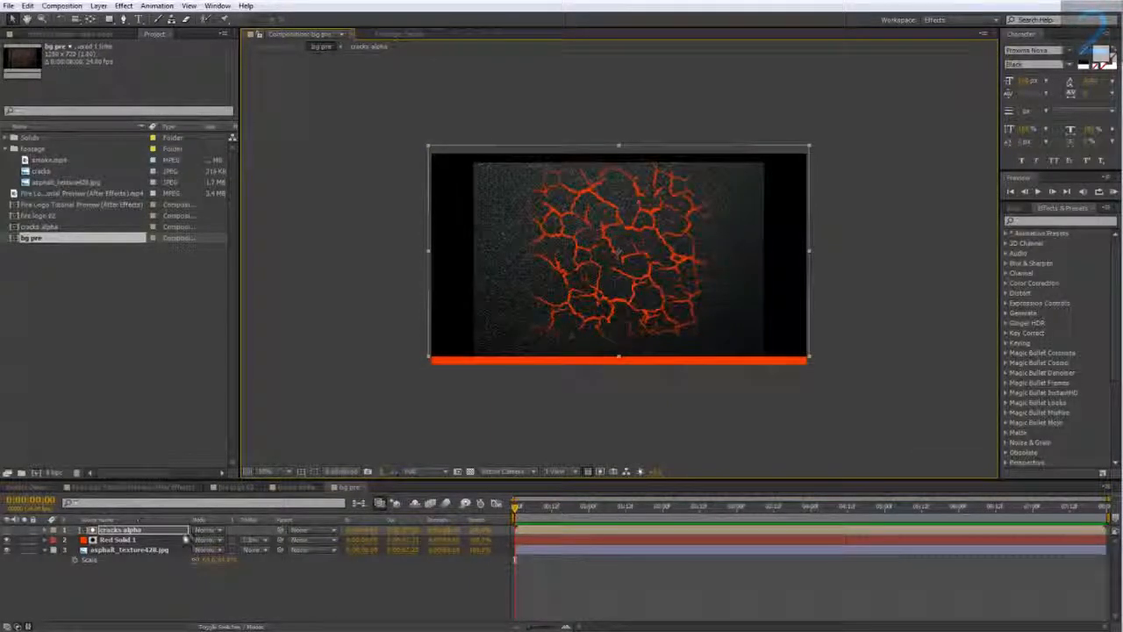
pyautogui.click(235, 487)
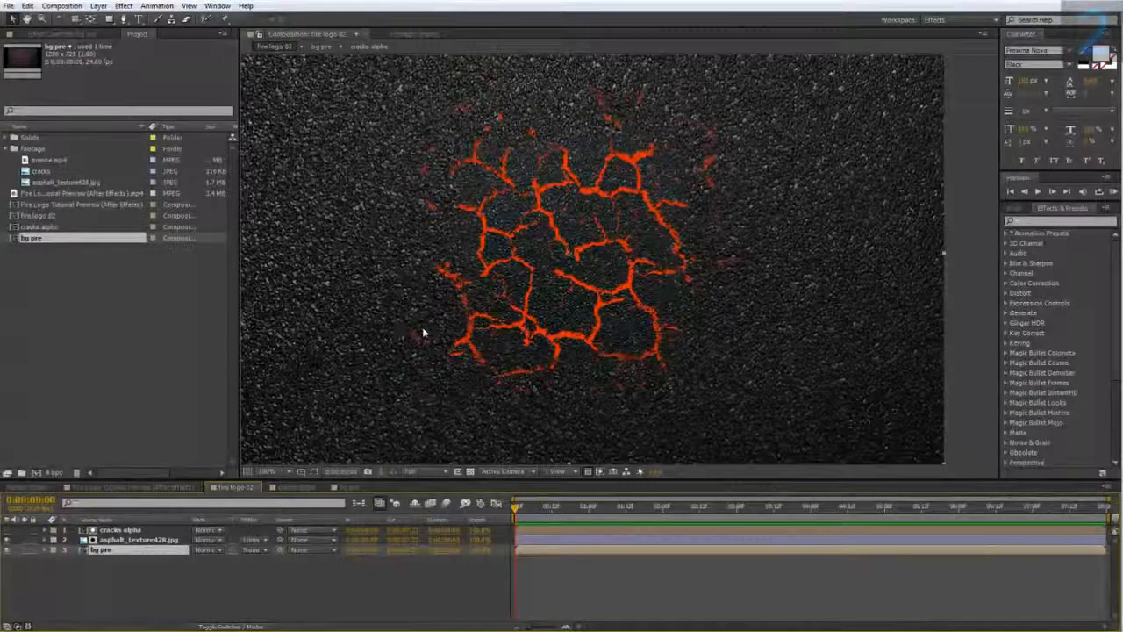
# Step: Add a Drop Shadow layer style to the asphalt texture layer in fire logo 02 and raise its opacity to 100%
pyautogui.rightClick(142, 541)
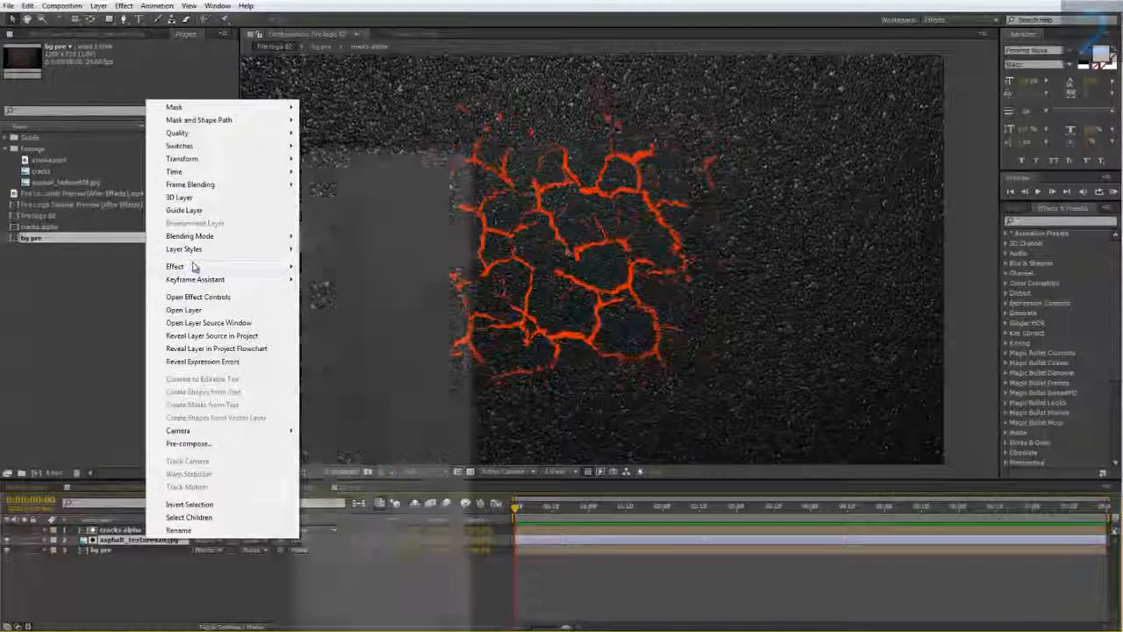
pyautogui.moveTo(194, 266)
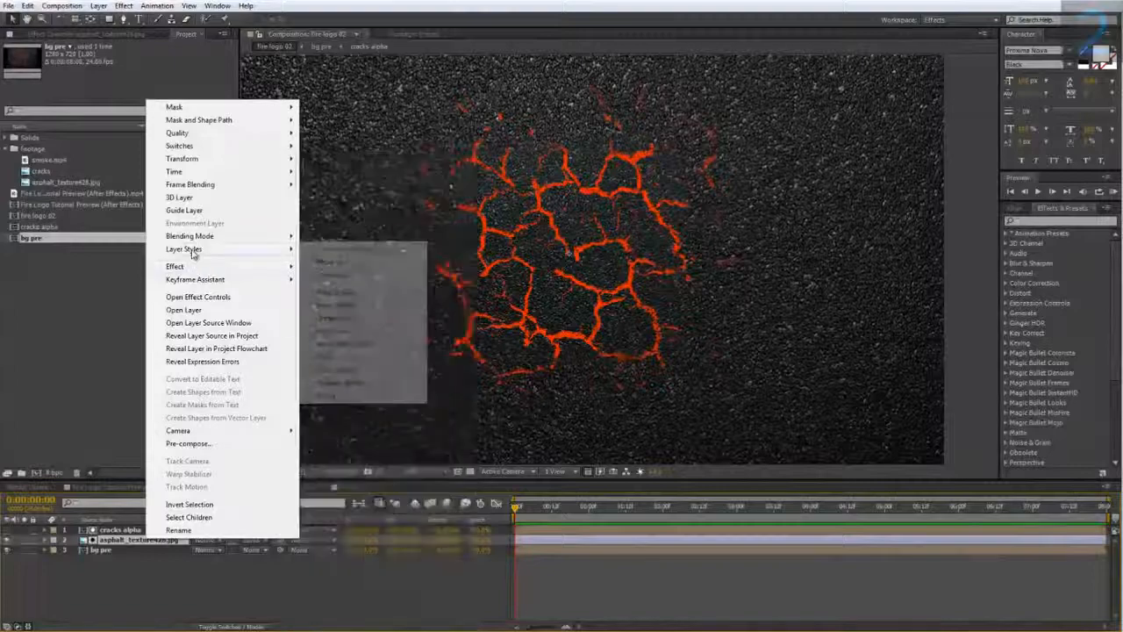
pyautogui.click(334, 292)
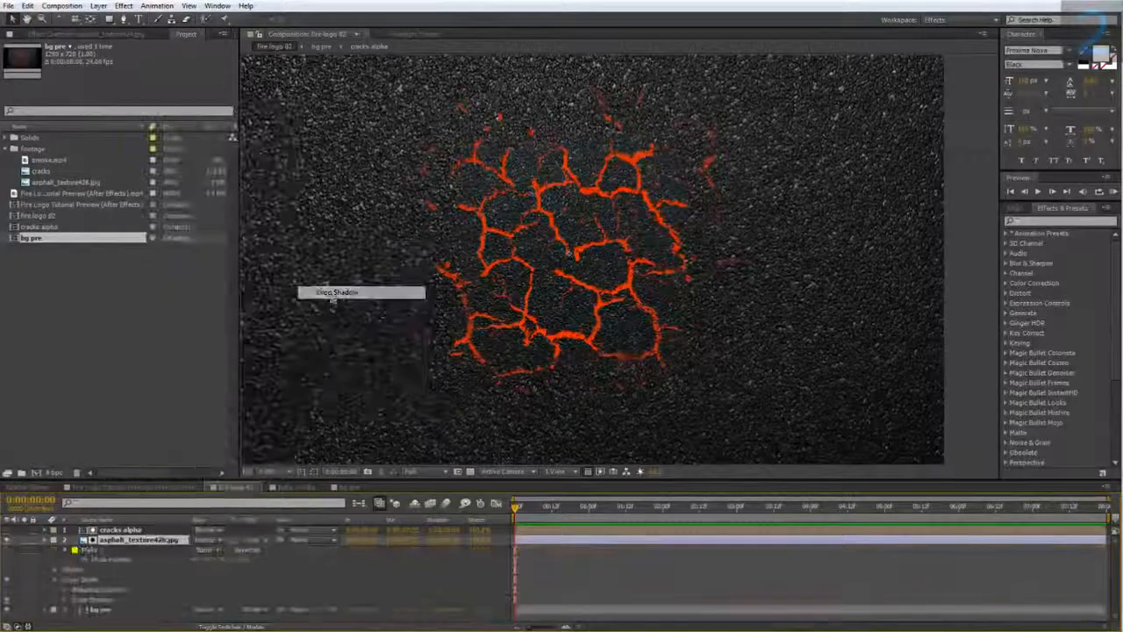
pyautogui.click(67, 600)
pyautogui.scroll(-3, 76, 587)
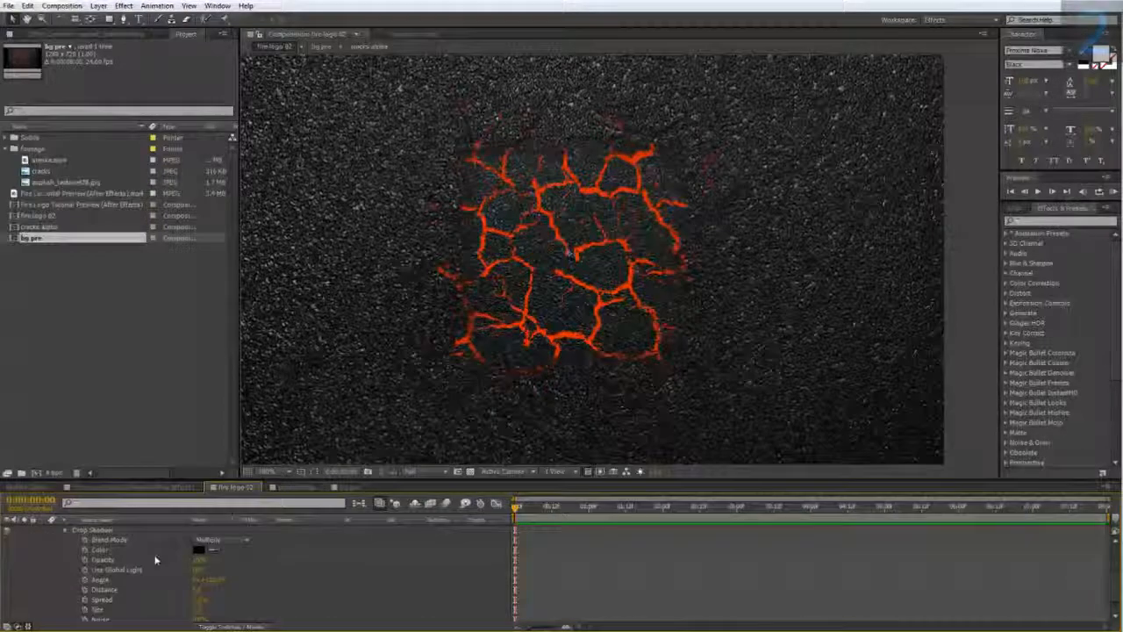
pyautogui.moveTo(198, 563); pyautogui.dragTo(302, 559)
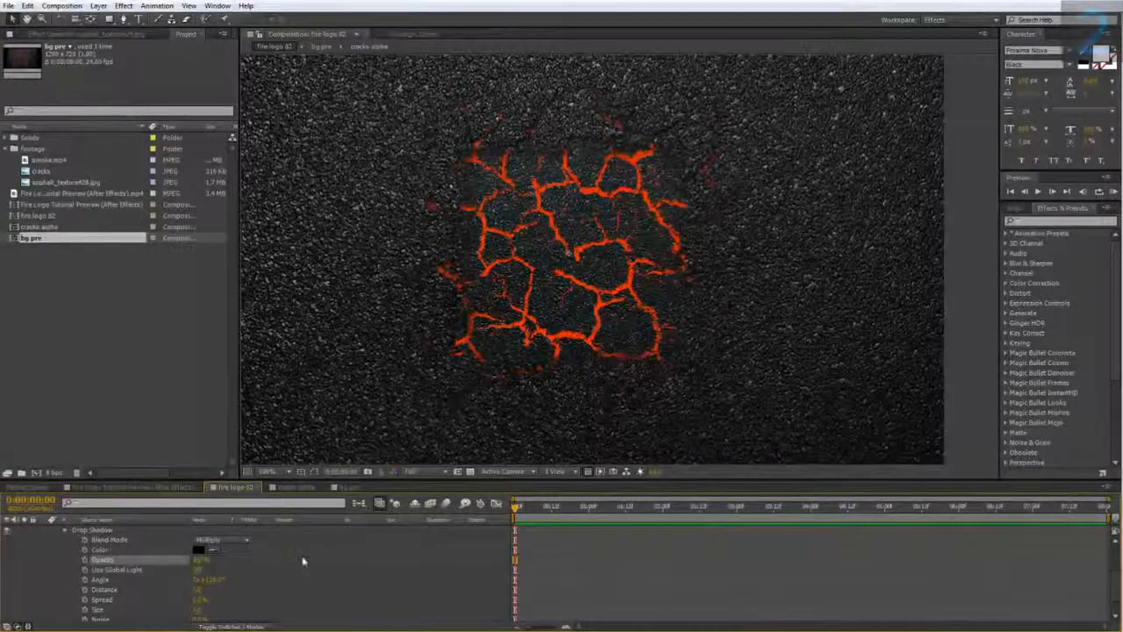
# Step: Set the asphalt layer's drop shadow size to 100 and its spread to 10%
pyautogui.scroll(-1, 235, 579)
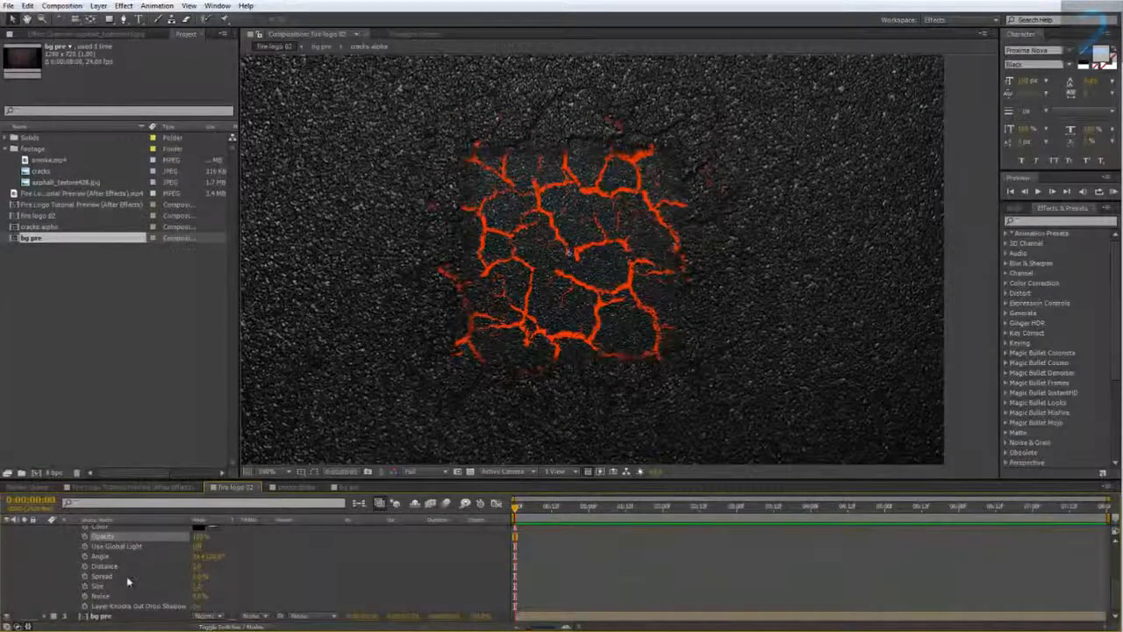
pyautogui.click(194, 589)
pyautogui.click(200, 585)
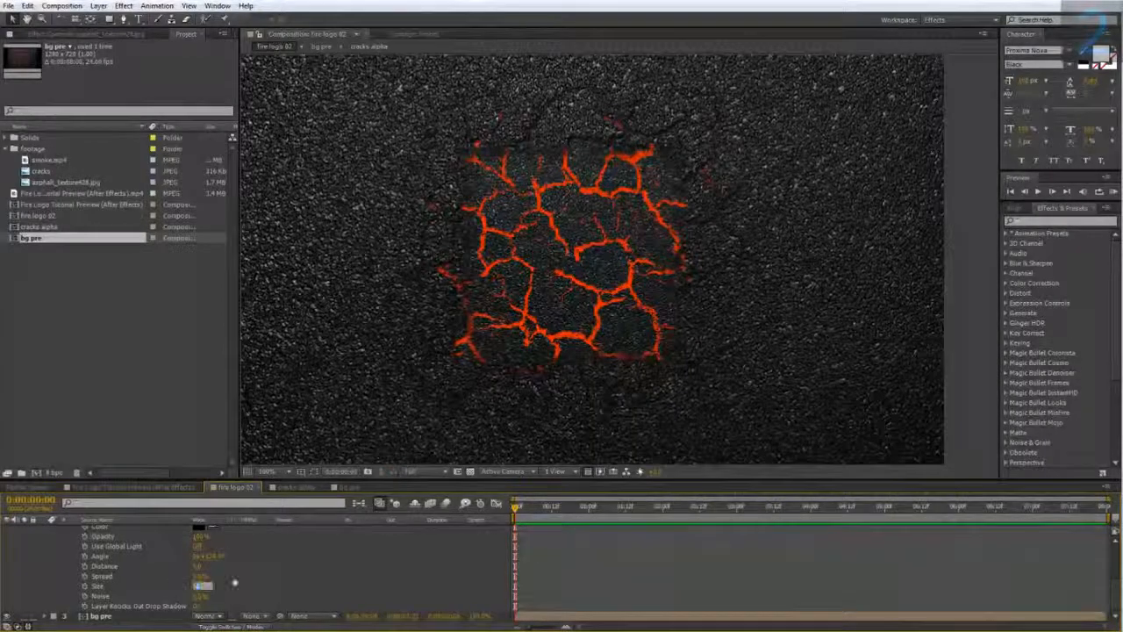
pyautogui.write('100')
pyautogui.press('Return')
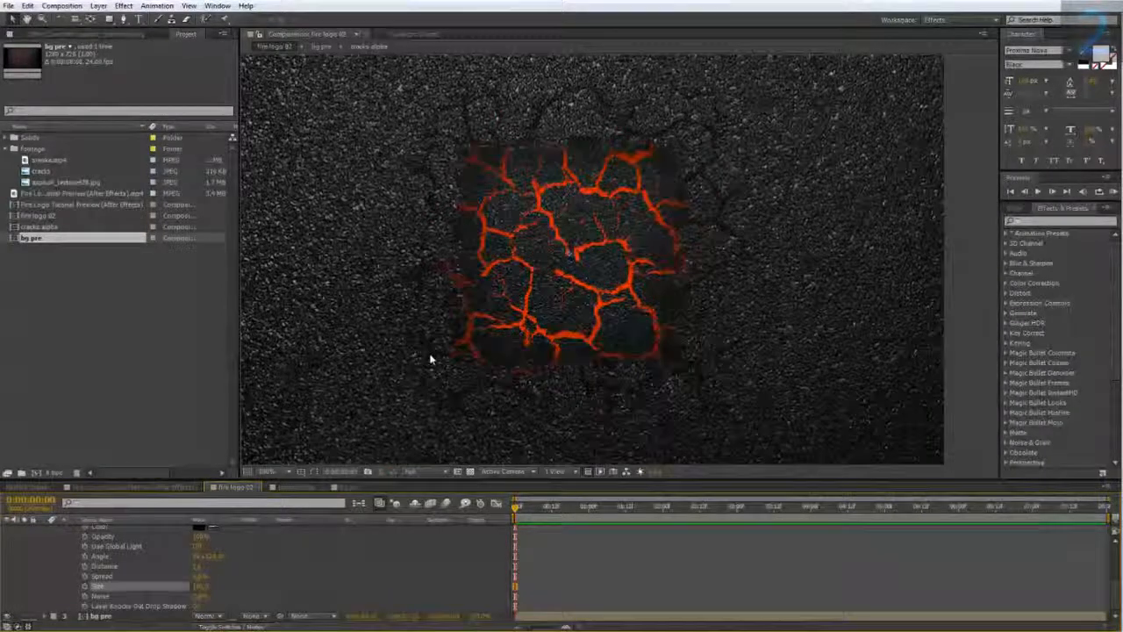
pyautogui.click(199, 577)
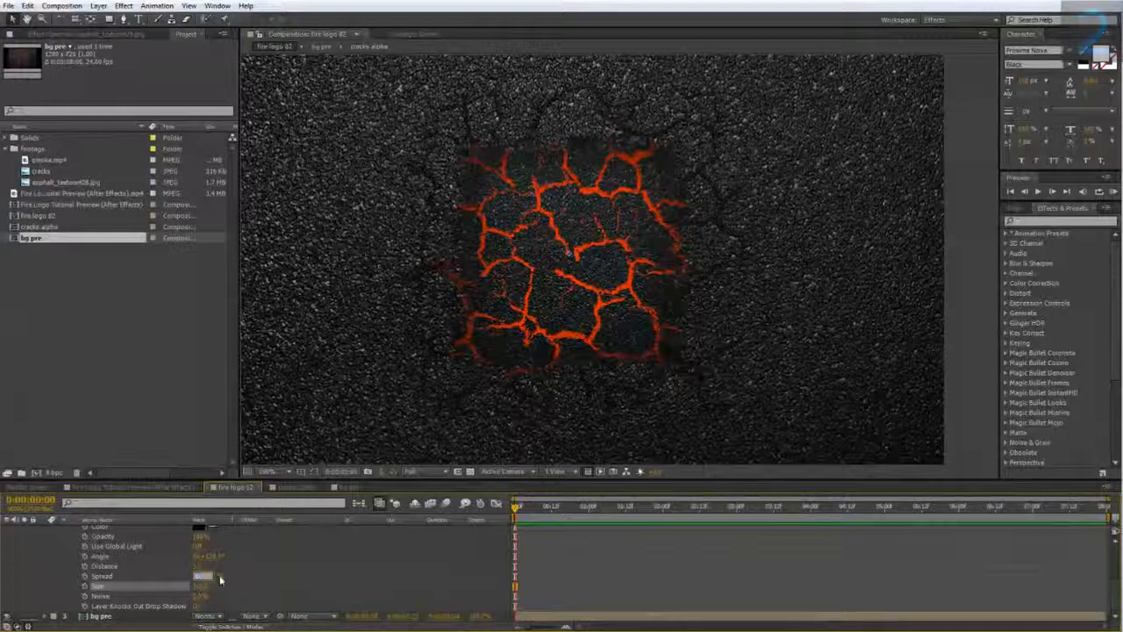
pyautogui.write('10')
pyautogui.press('Return')
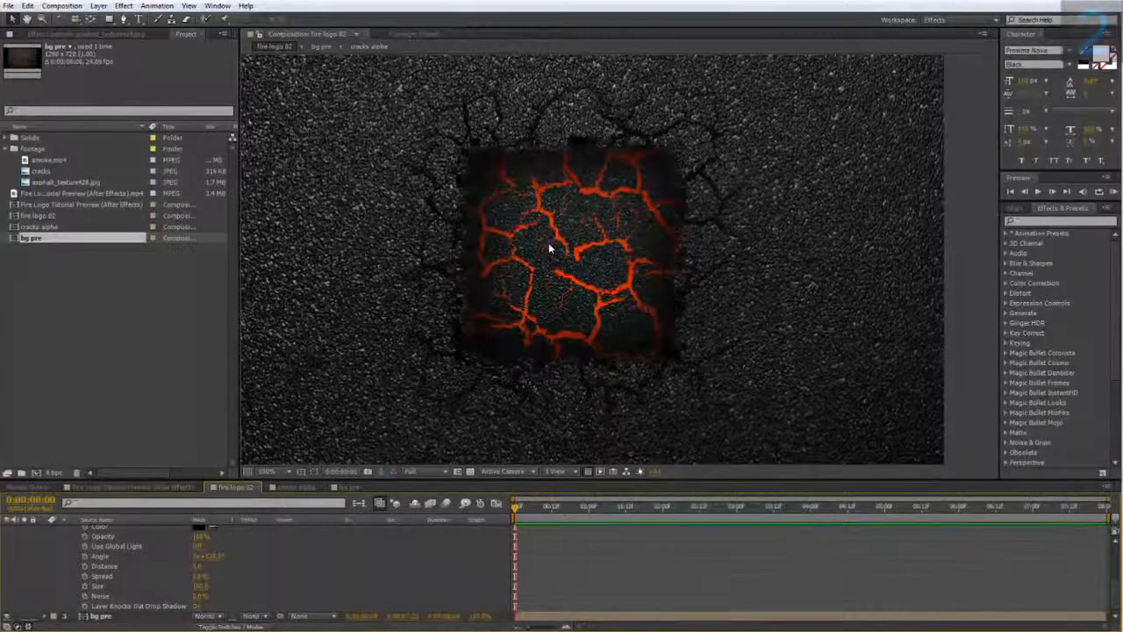
# Step: Apply a Tint effect to the asphalt texture layer inside bg pre and check the result in fire logo 02
pyautogui.scroll(2, 537, 243)
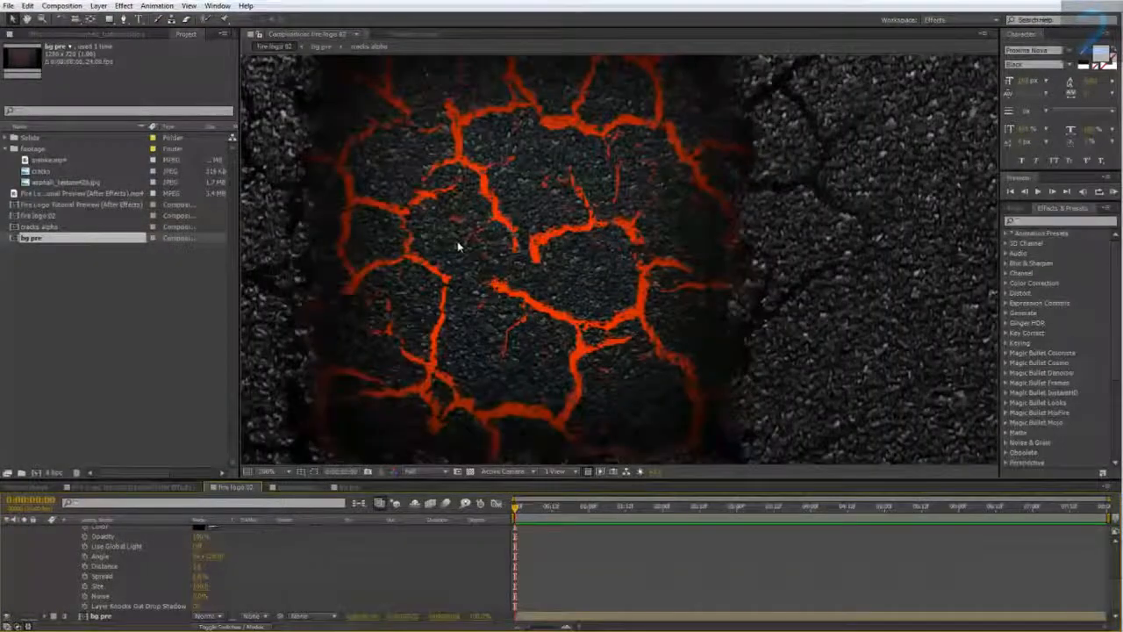
pyautogui.scroll(5, 82, 541)
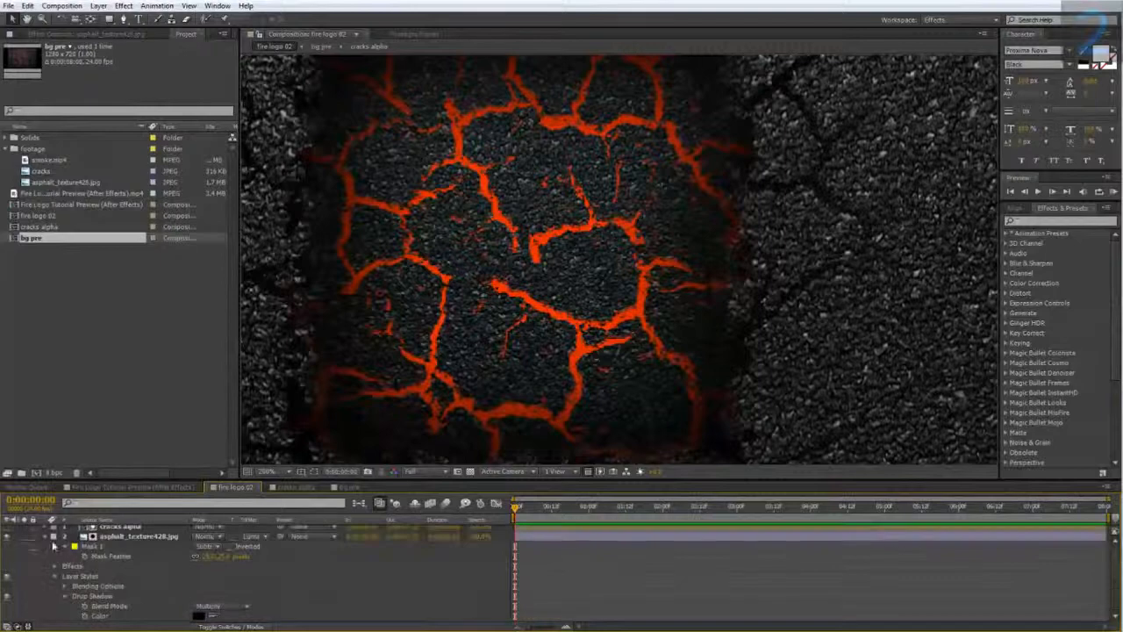
pyautogui.click(45, 537)
pyautogui.rightClick(112, 549)
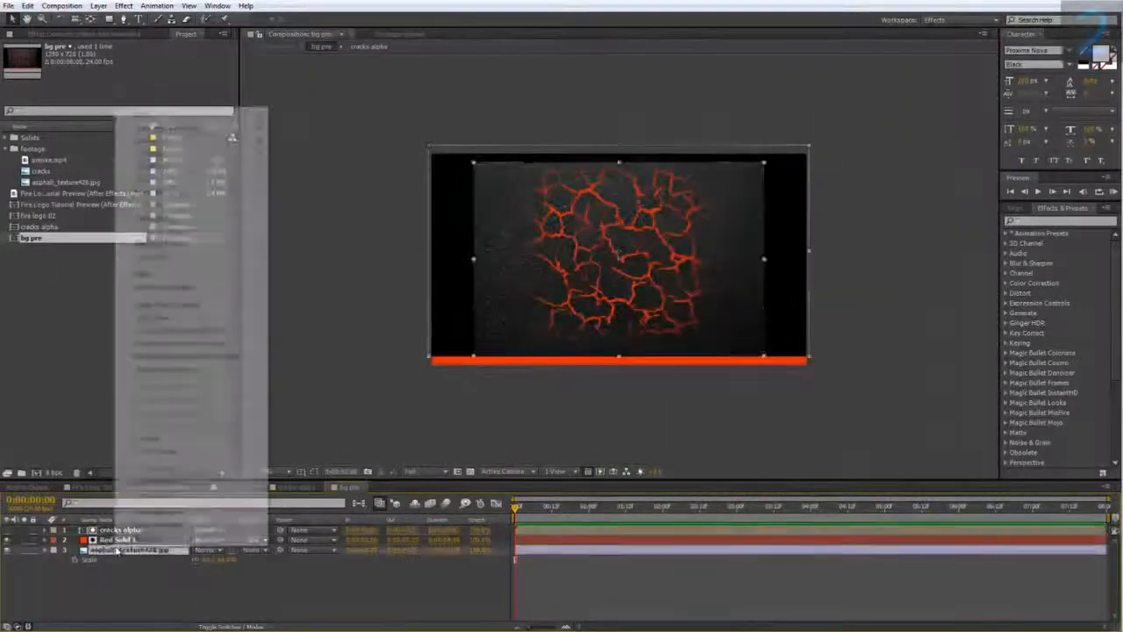
pyautogui.moveTo(207, 287)
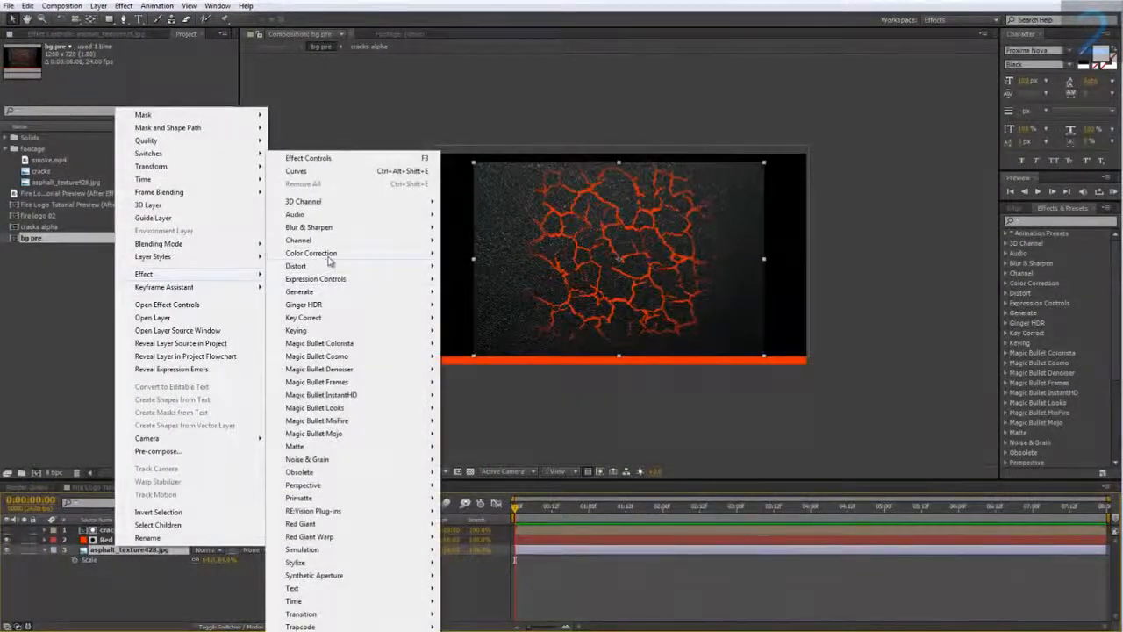
pyautogui.moveTo(330, 257)
pyautogui.click(465, 625)
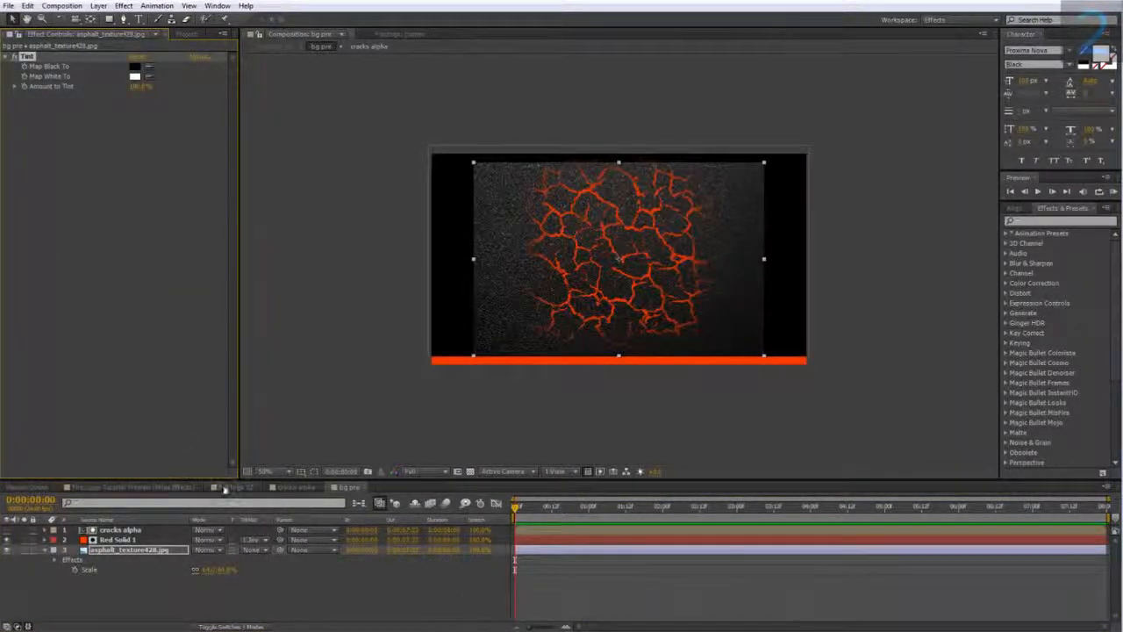
pyautogui.click(223, 484)
pyautogui.press(',')
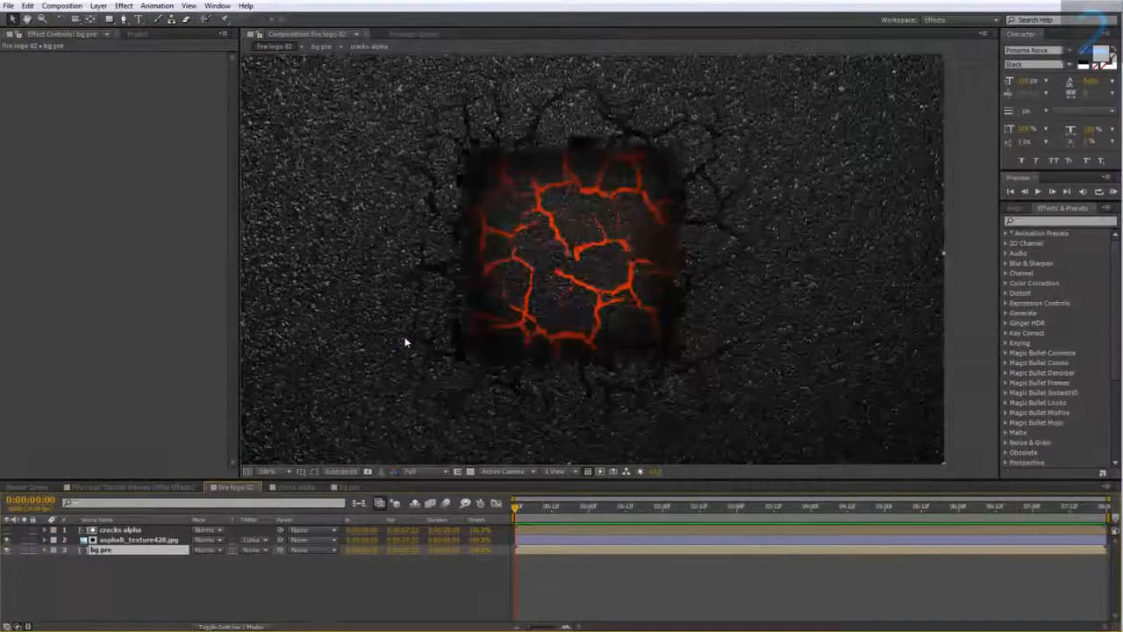
pyautogui.press('.')
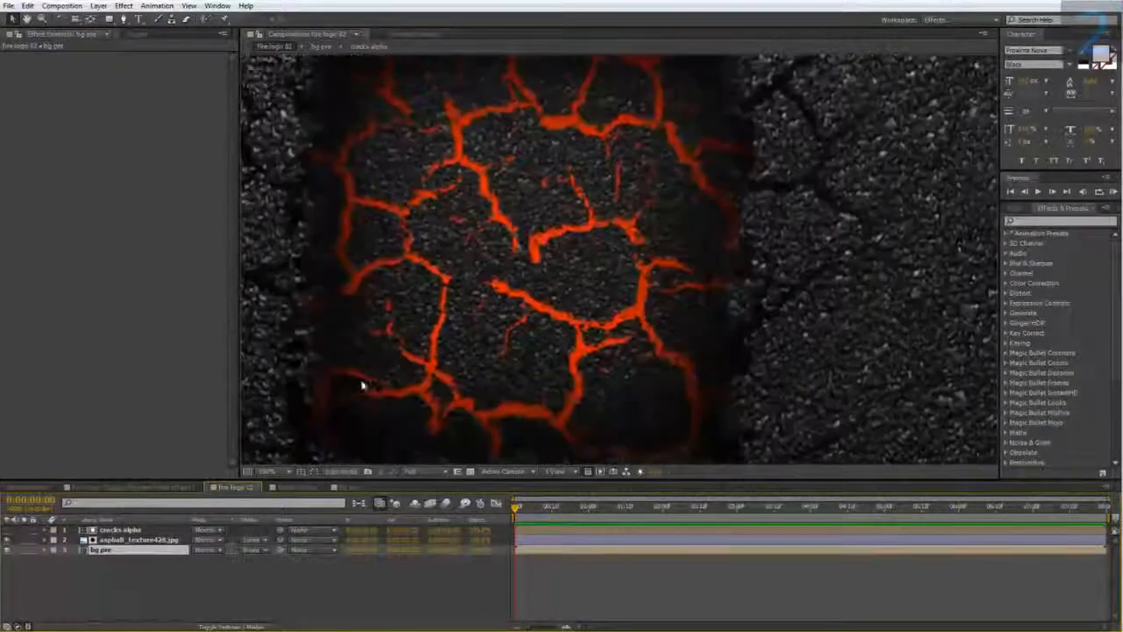
pyautogui.press(',')
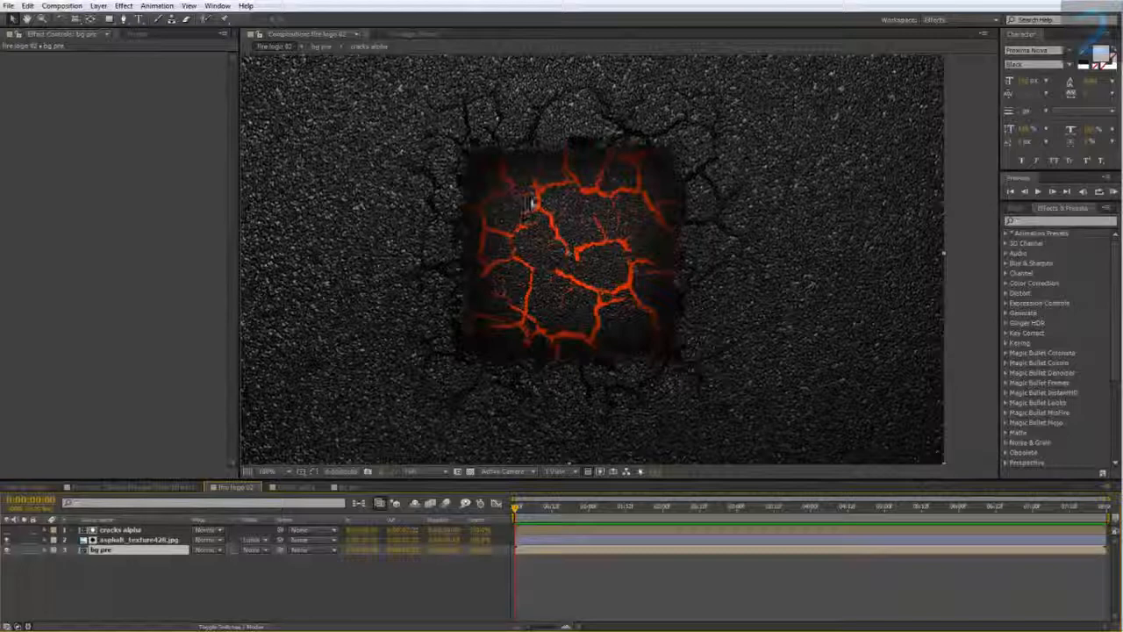
# Step: Create a text layer reading "2" in the Soldier Laser Expanded font and center it over the square hole
pyautogui.click(146, 574)
pyautogui.rightClick(146, 574)
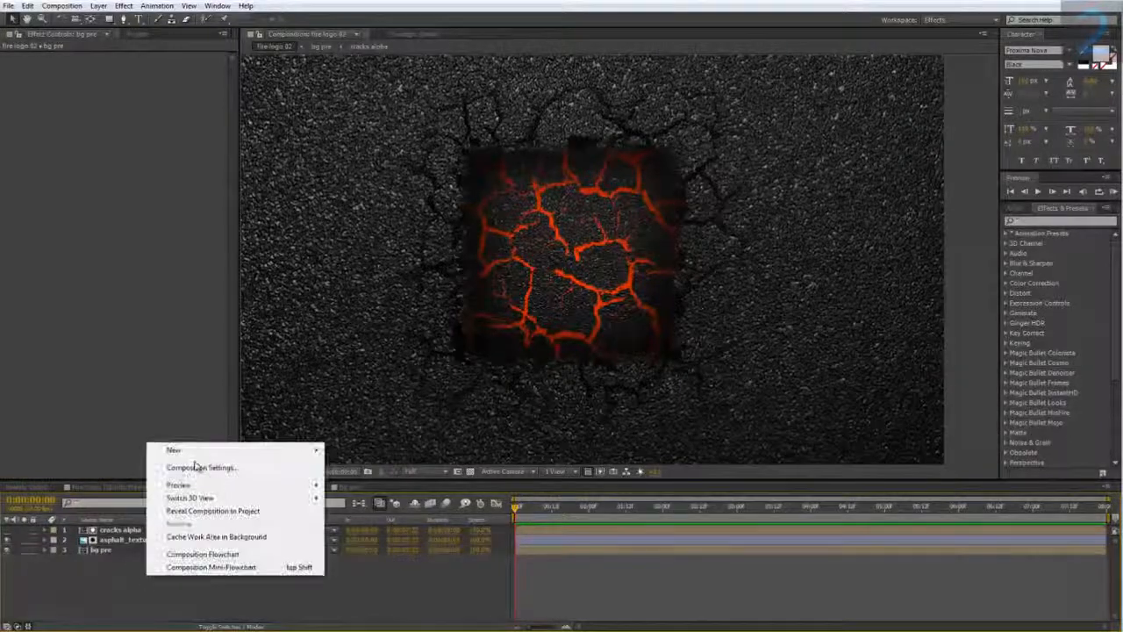
pyautogui.moveTo(175, 450)
pyautogui.click(365, 467)
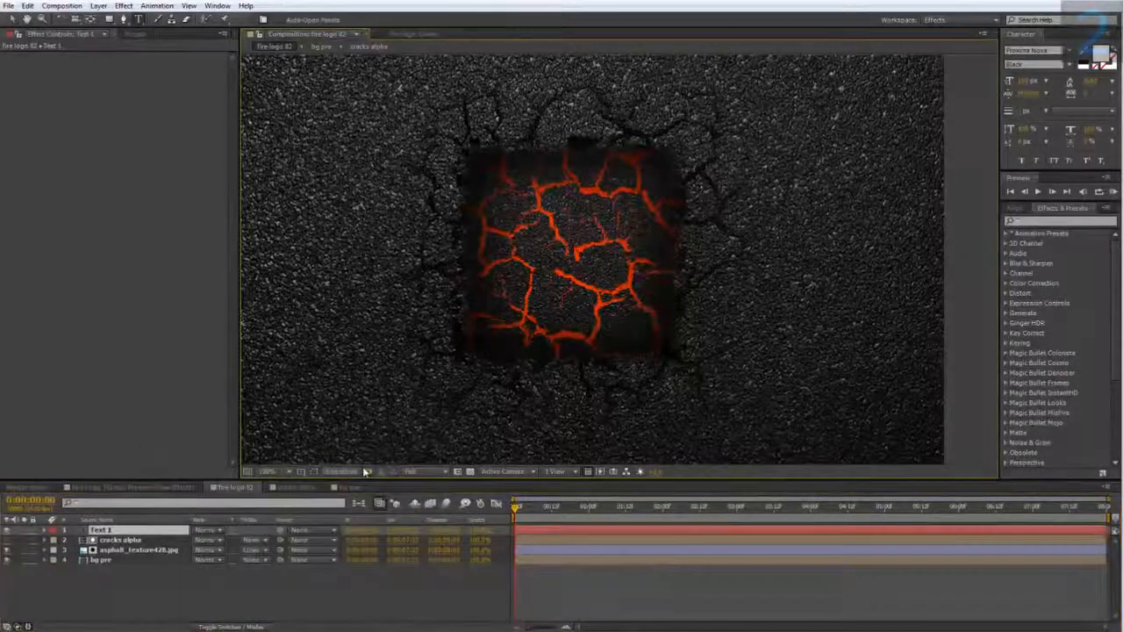
pyautogui.write('2')
pyautogui.moveTo(596, 217); pyautogui.dragTo(512, 217)
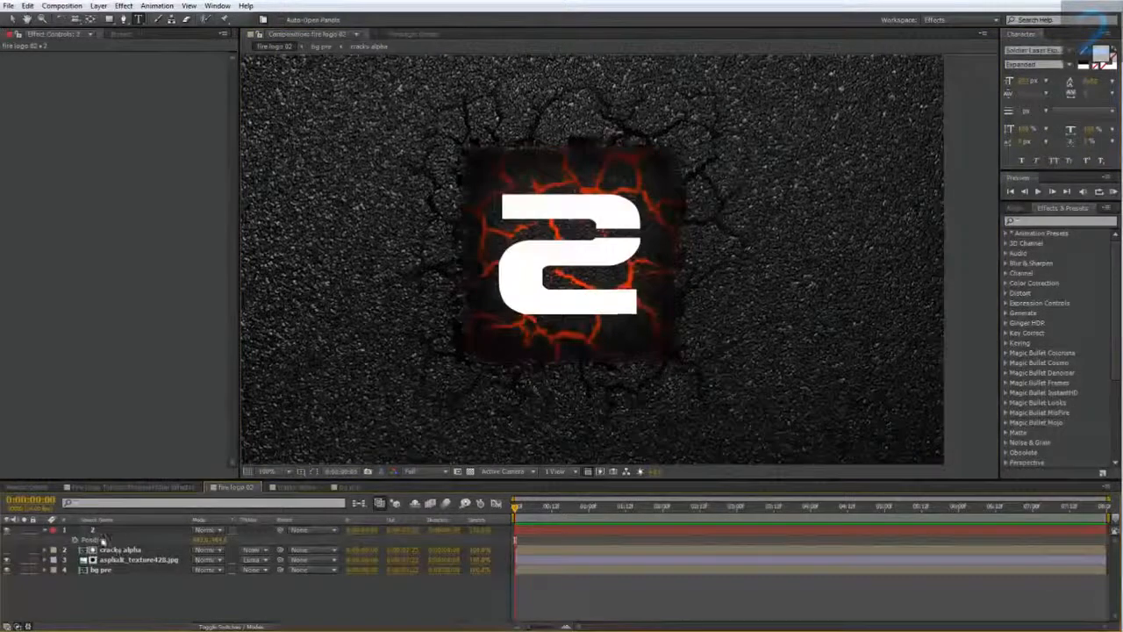
# Step: Pre-compose the "2" text layer as "logo" and open the new composition
pyautogui.rightClick(103, 533)
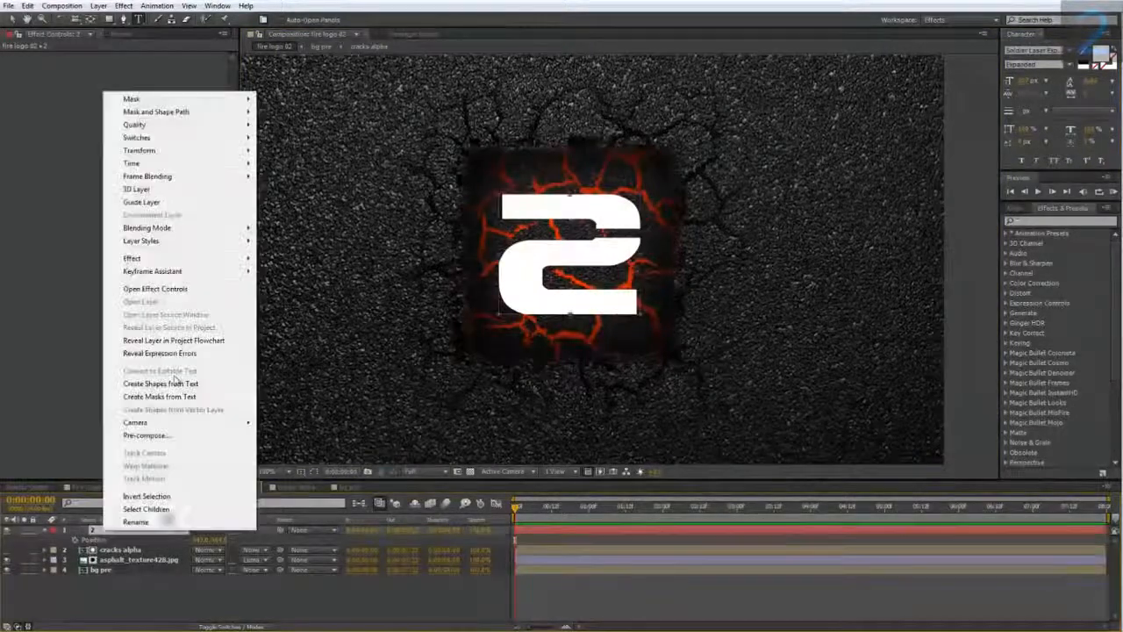
pyautogui.click(145, 436)
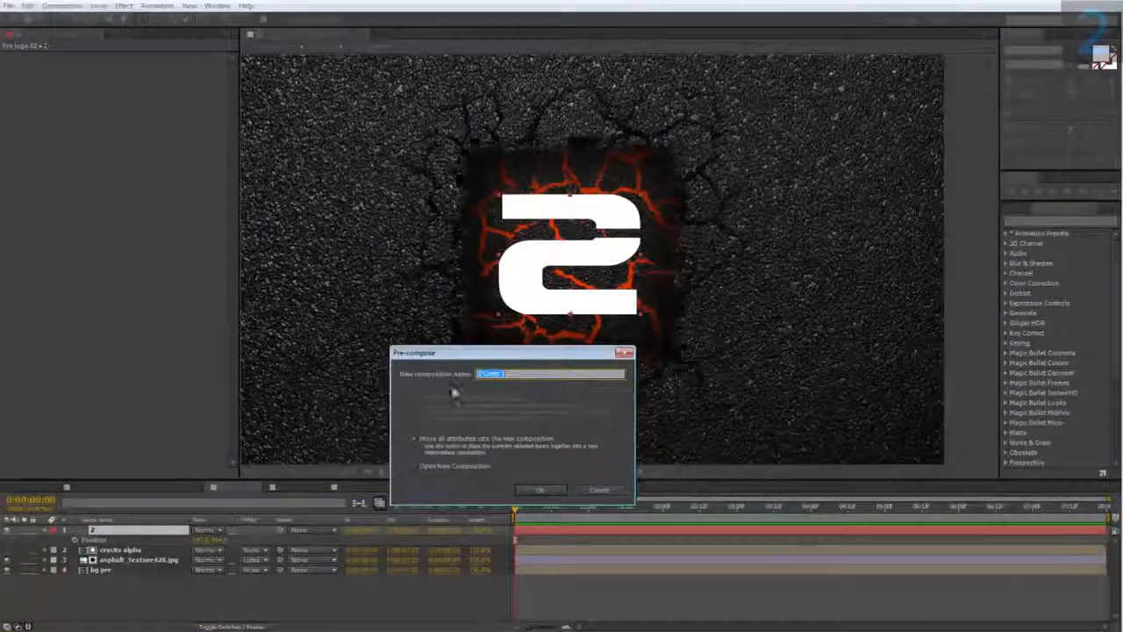
pyautogui.write('logo')
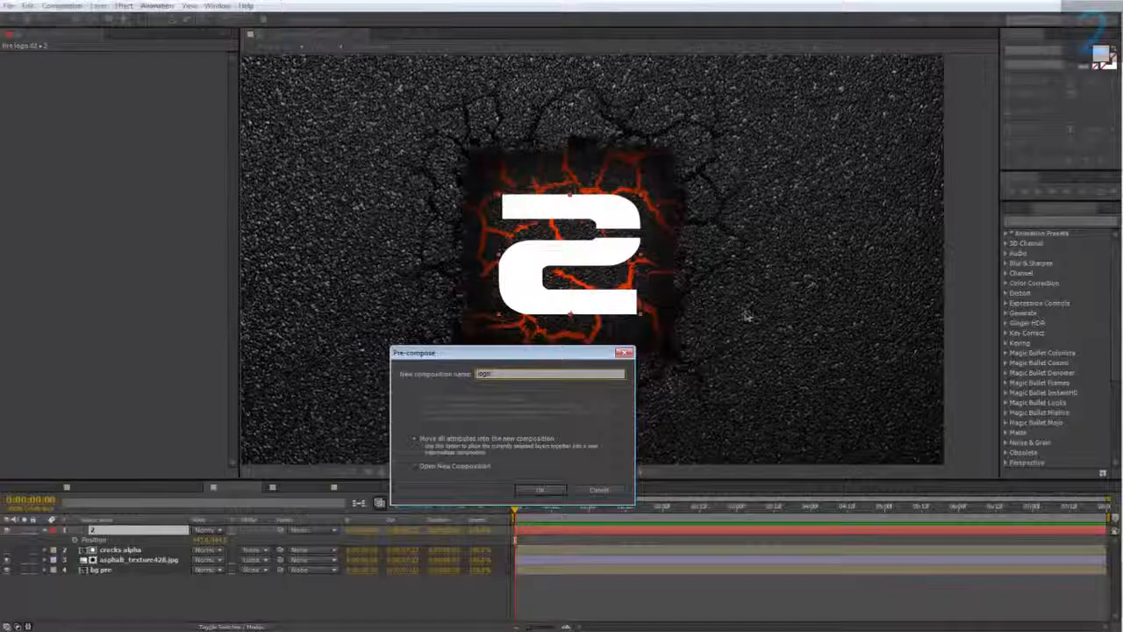
pyautogui.press('Return')
pyautogui.doubleClick(132, 534)
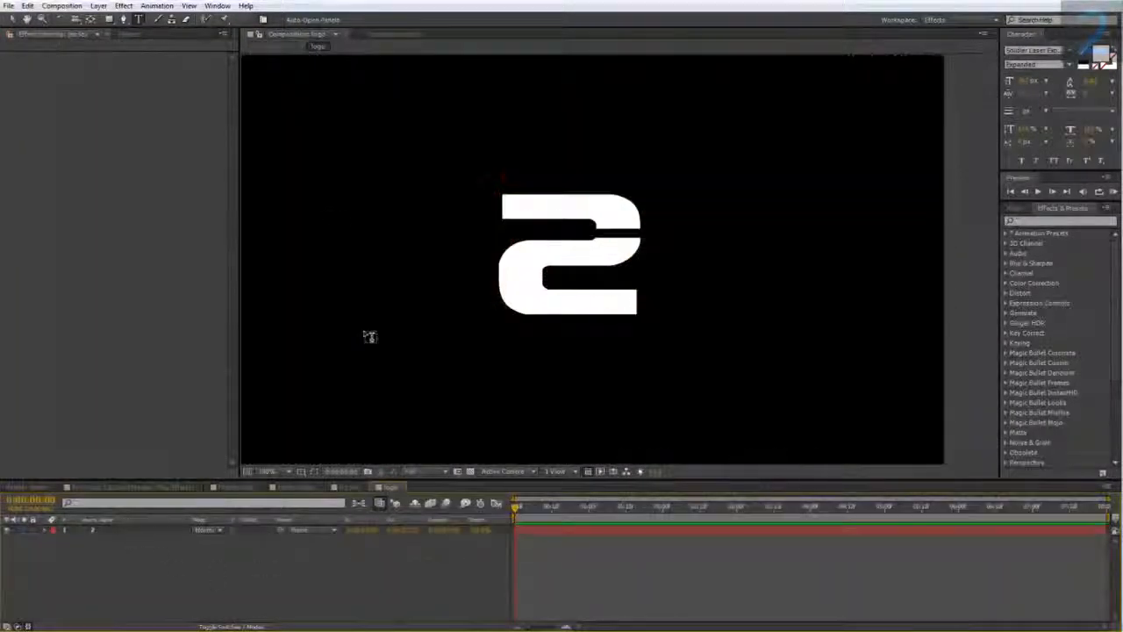
# Step: Place cracks alpha above the "2" layer and set the text's track matte to Luma Matte "cracks alpha"
pyautogui.click(128, 35)
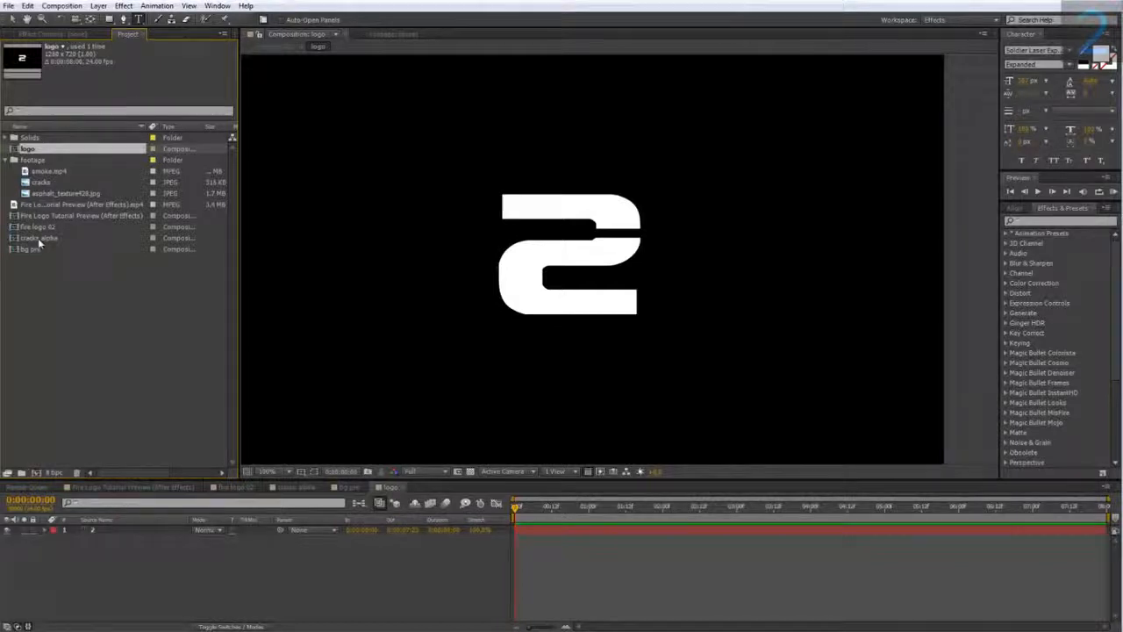
pyautogui.moveTo(37, 238); pyautogui.dragTo(113, 526)
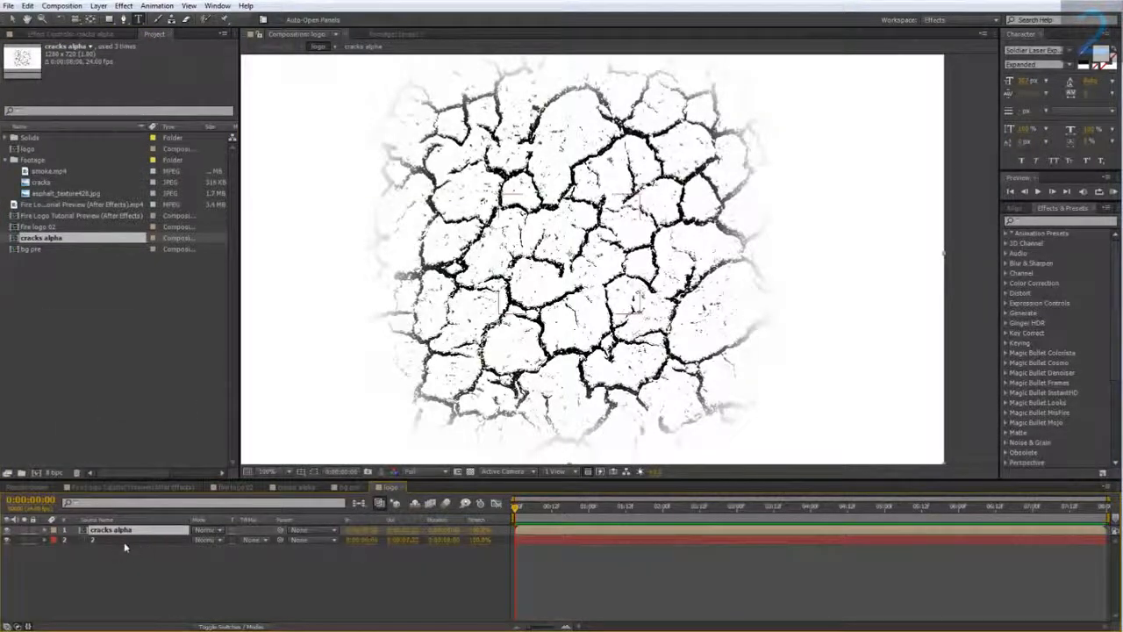
pyautogui.click(253, 540)
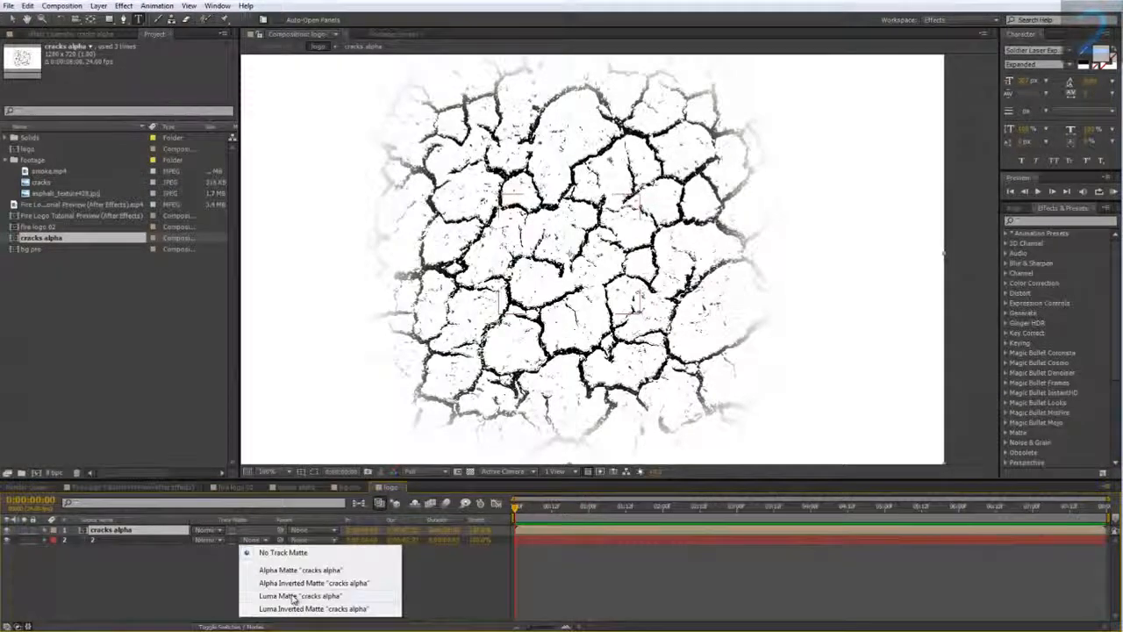
pyautogui.click(294, 595)
pyautogui.scroll(2, 619, 257)
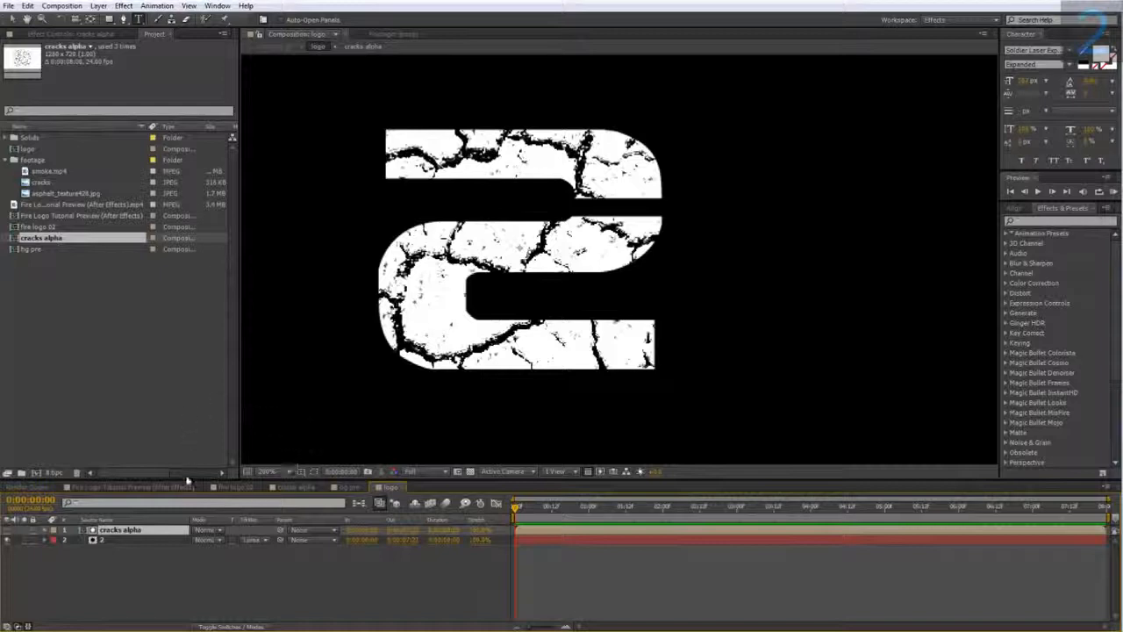
# Step: View the cracked logo over the glowing hole in the fire logo 02 composition
pyautogui.click(237, 486)
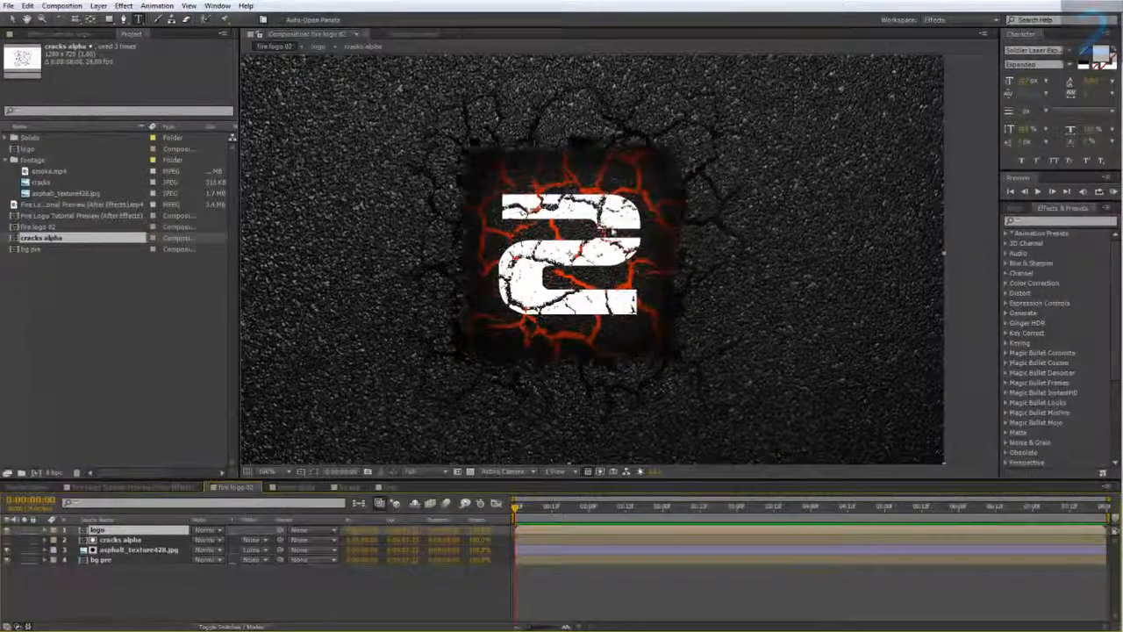
pyautogui.rightClick(575, 186)
pyautogui.click(111, 537)
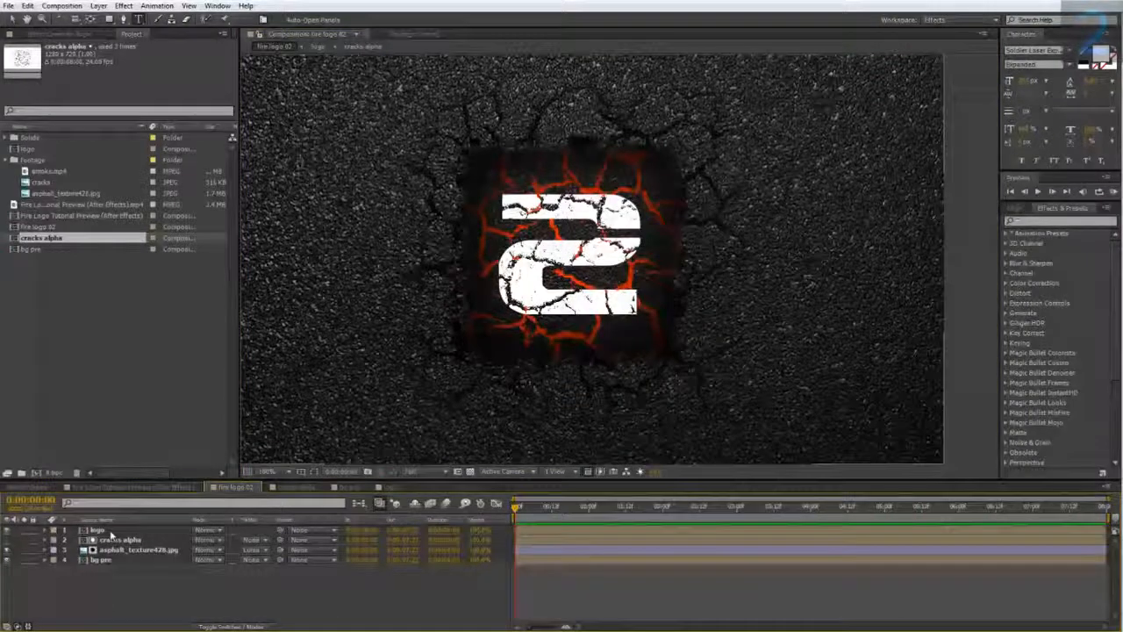
# Step: Open the logo composition and apply a Fill effect to the "2" text layer
pyautogui.doubleClick(109, 532)
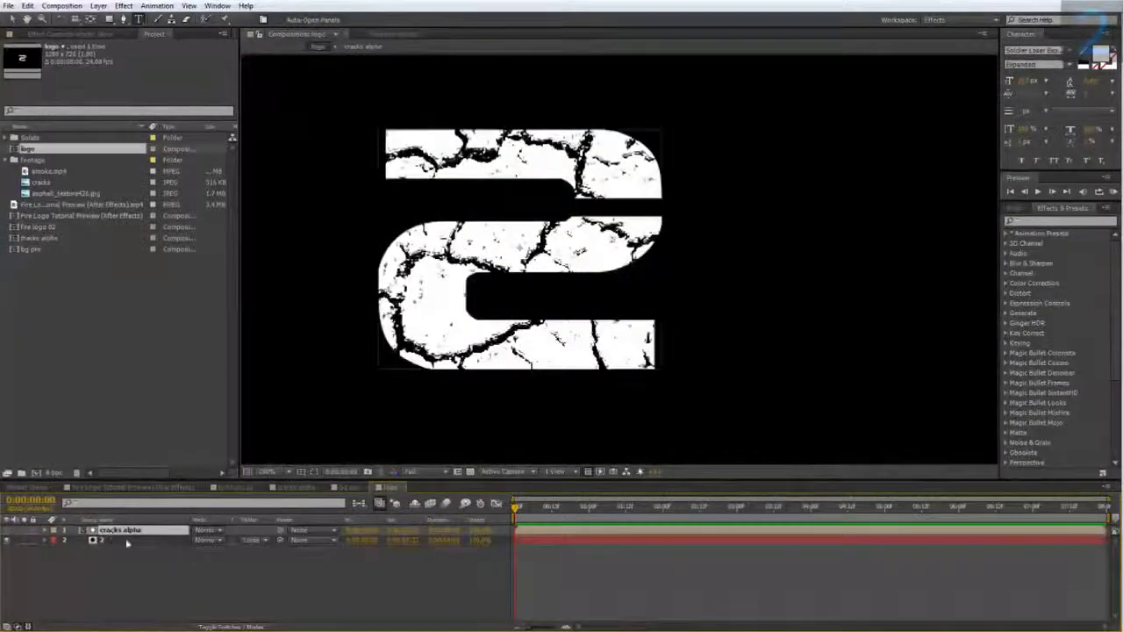
pyautogui.rightClick(127, 541)
pyautogui.moveTo(172, 270)
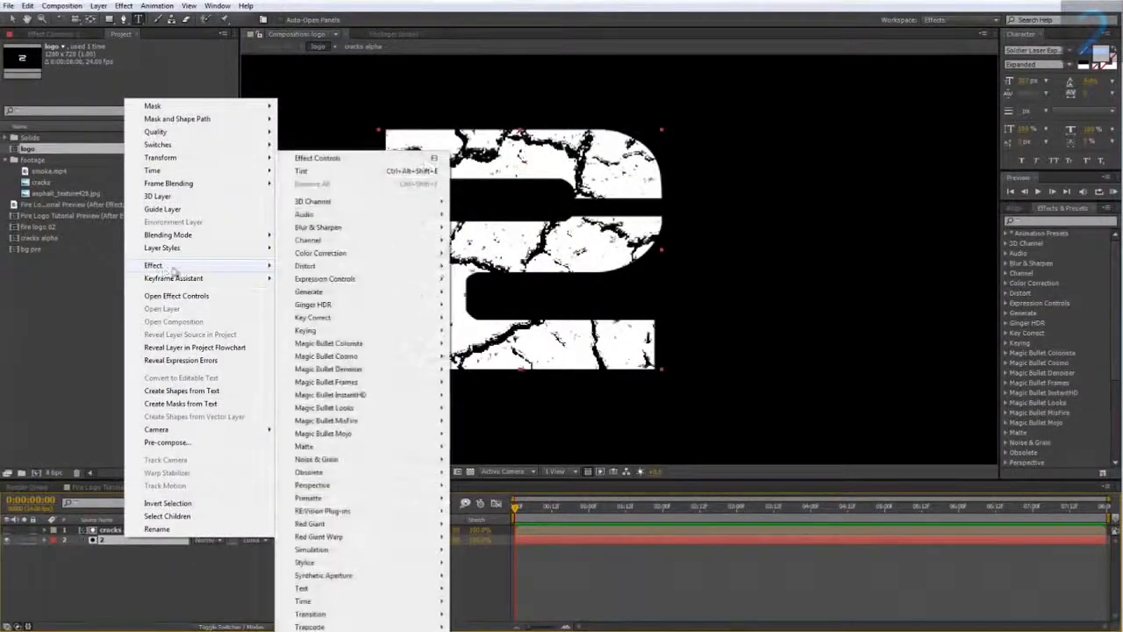
pyautogui.moveTo(325, 291)
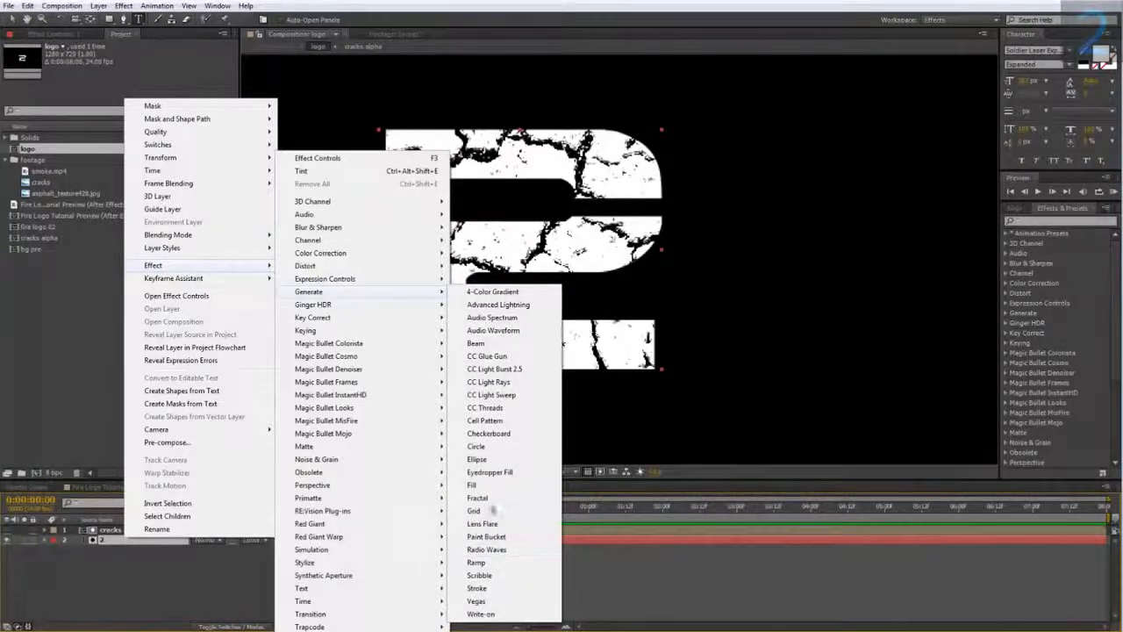
pyautogui.click(483, 486)
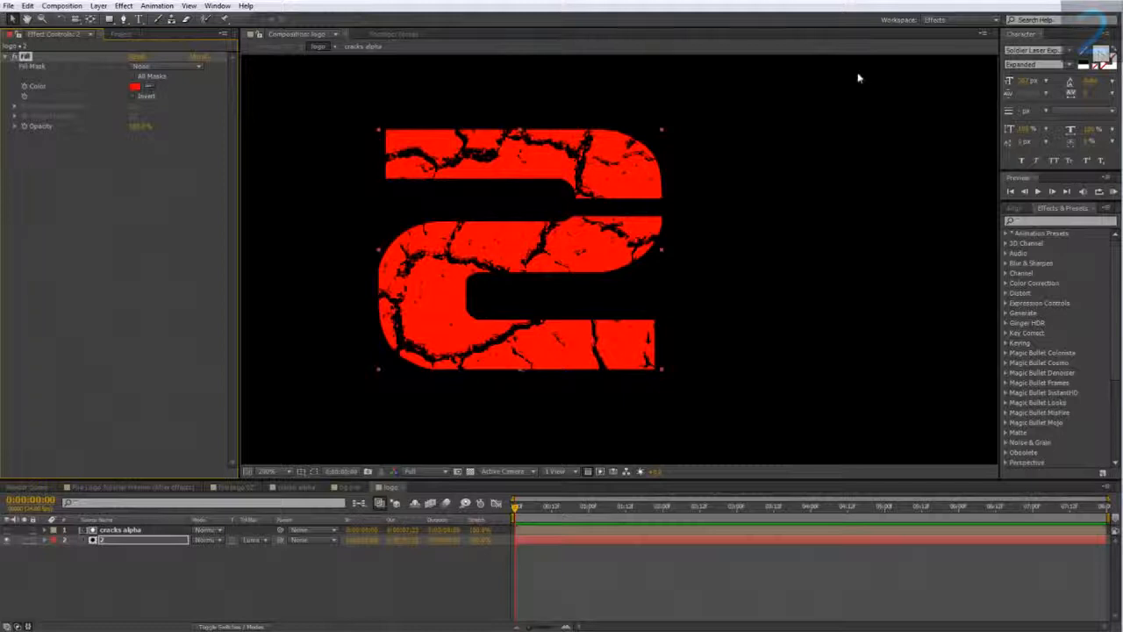
# Step: Set the "2" layer's Fill color to a pale cream orange
pyautogui.click(134, 86)
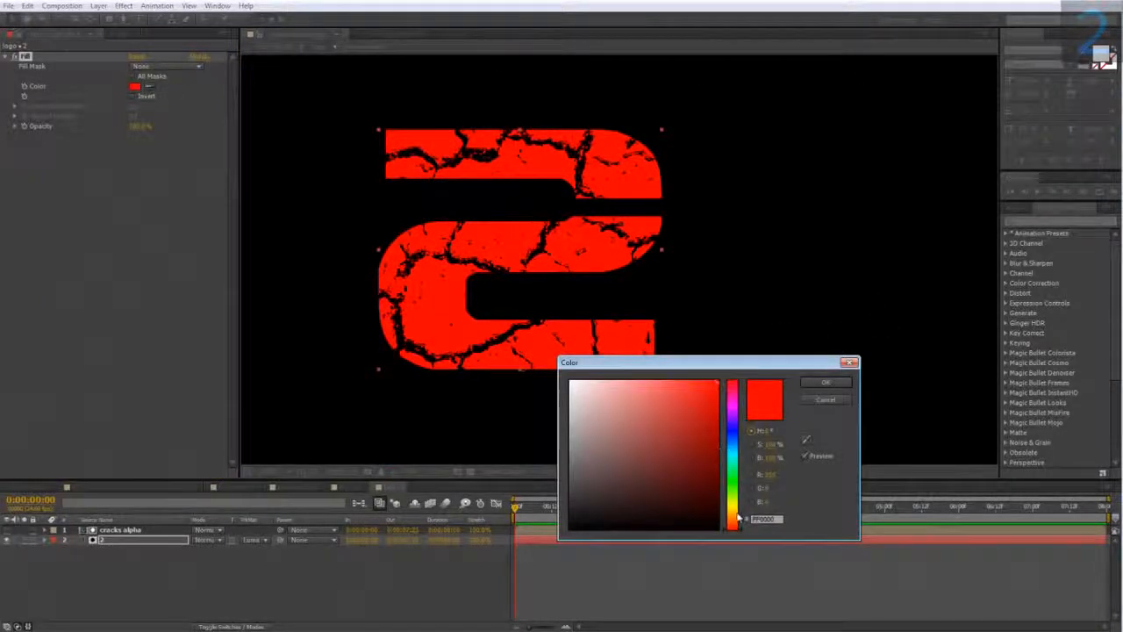
pyautogui.moveTo(738, 519); pyautogui.dragTo(737, 515)
pyautogui.moveTo(643, 466); pyautogui.dragTo(607, 342)
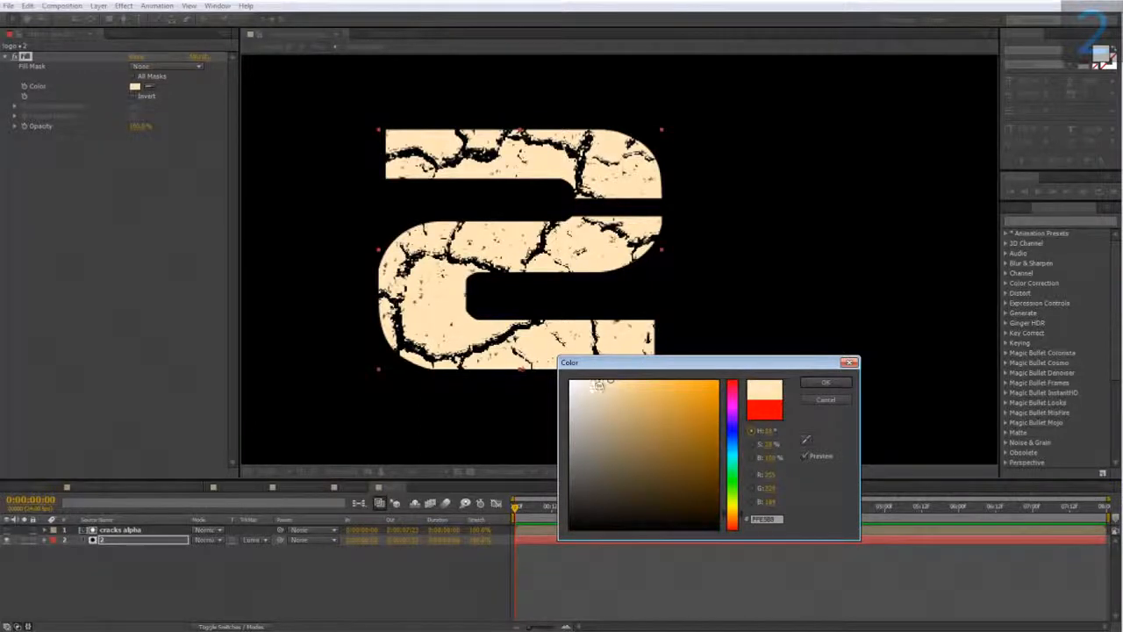
pyautogui.moveTo(597, 385); pyautogui.dragTo(597, 367)
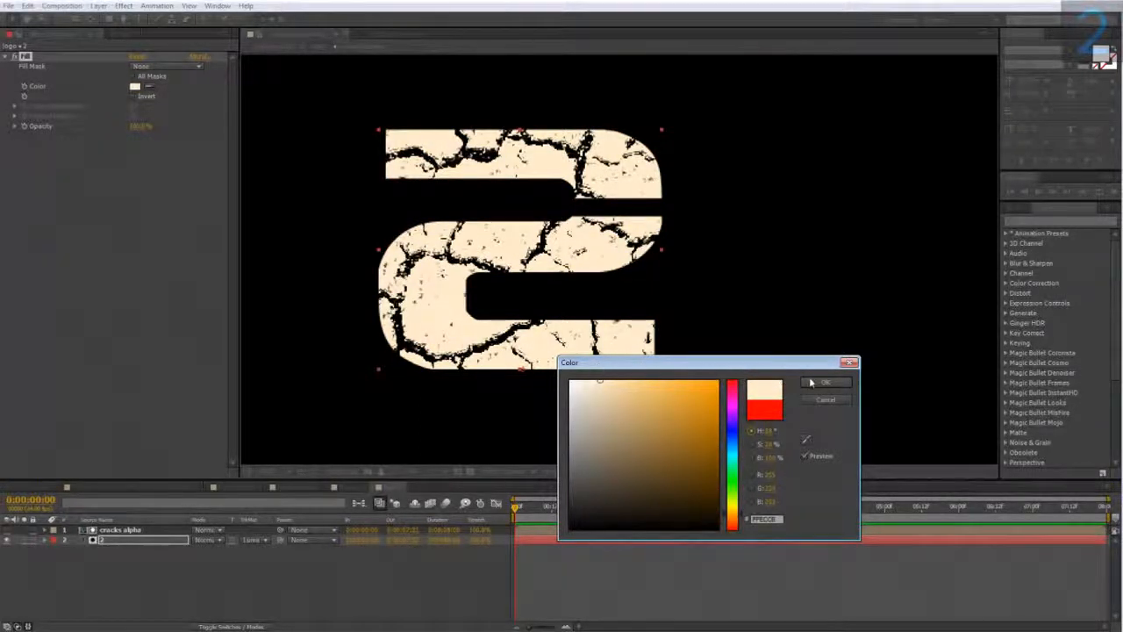
pyautogui.click(824, 382)
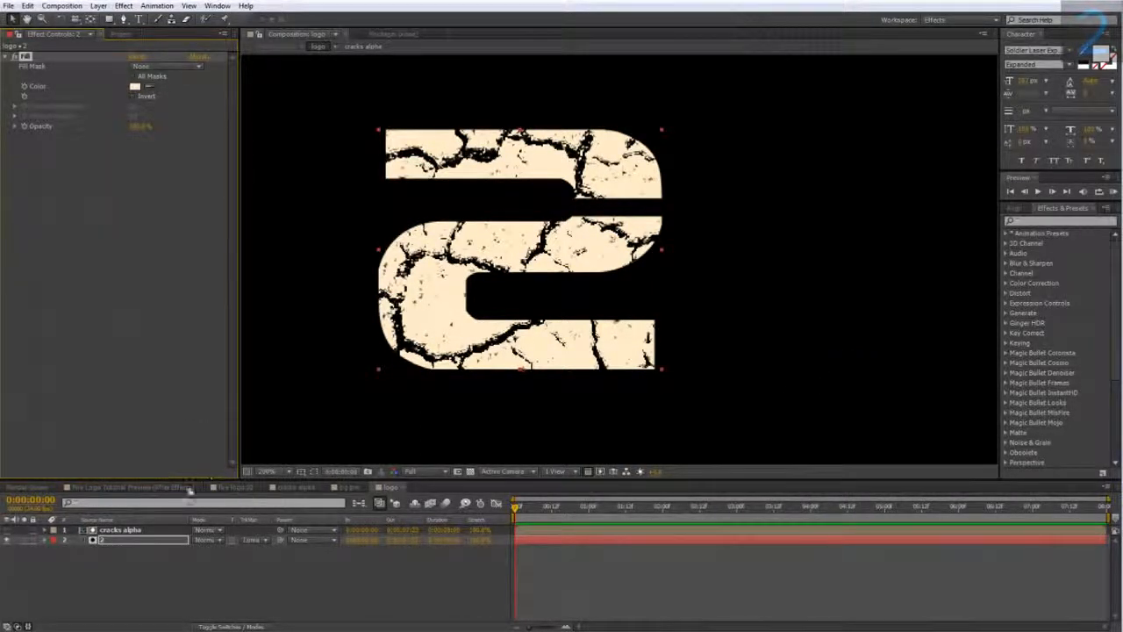
# Step: Add an Inner Shadow layer style to the "2" layer and color it bright orange-red
pyautogui.rightClick(134, 540)
pyautogui.moveTo(191, 254)
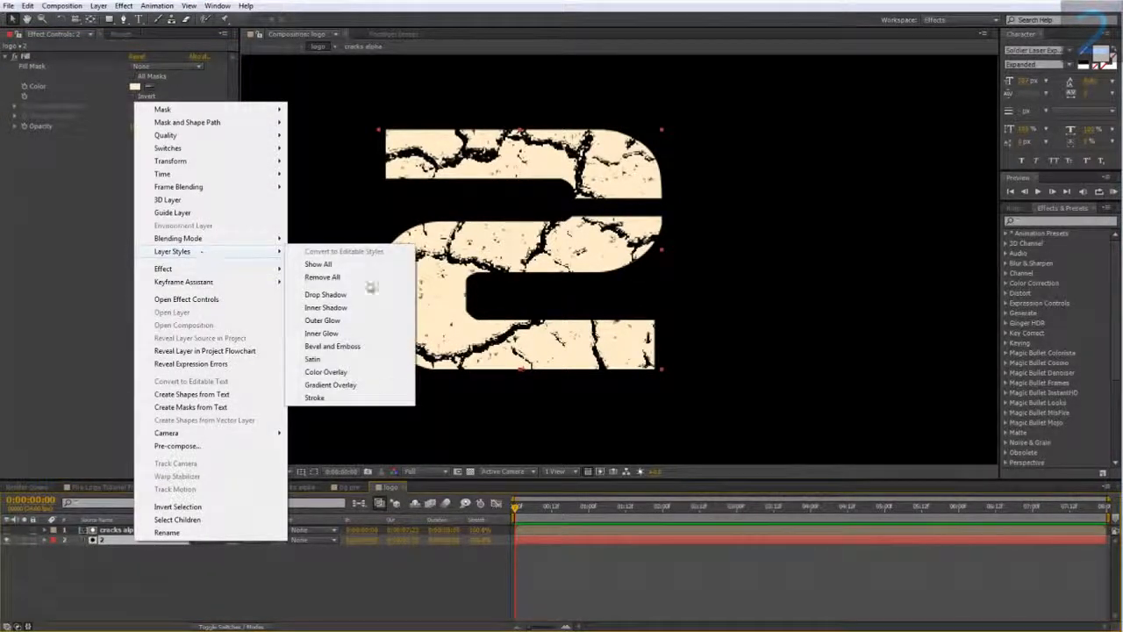
pyautogui.click(339, 312)
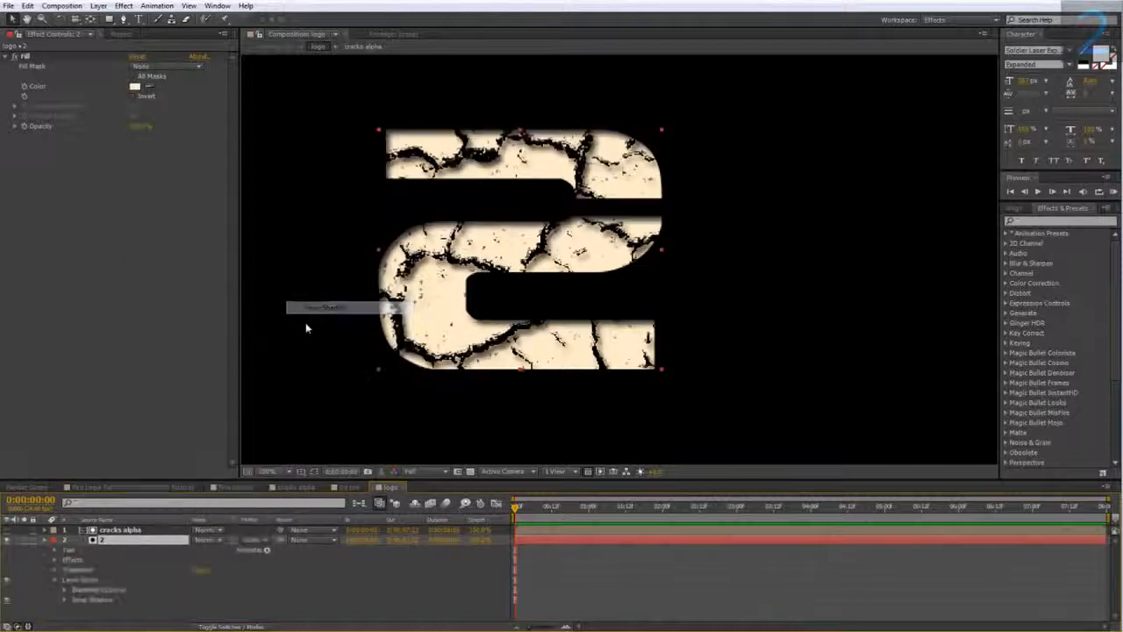
pyautogui.click(67, 599)
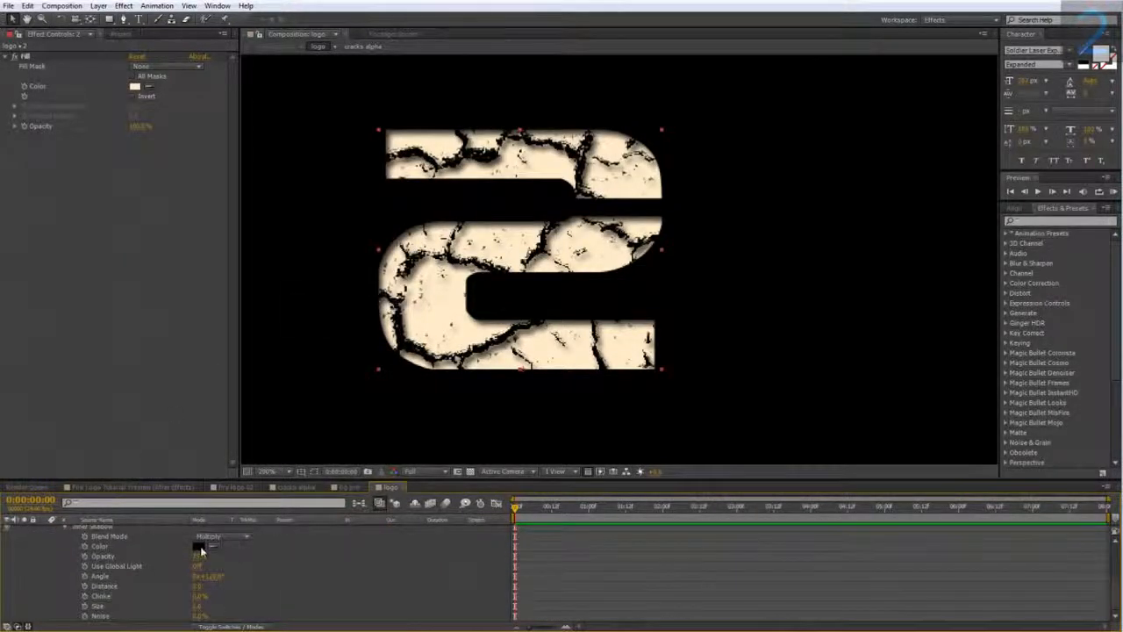
pyautogui.click(199, 546)
pyautogui.click(737, 530)
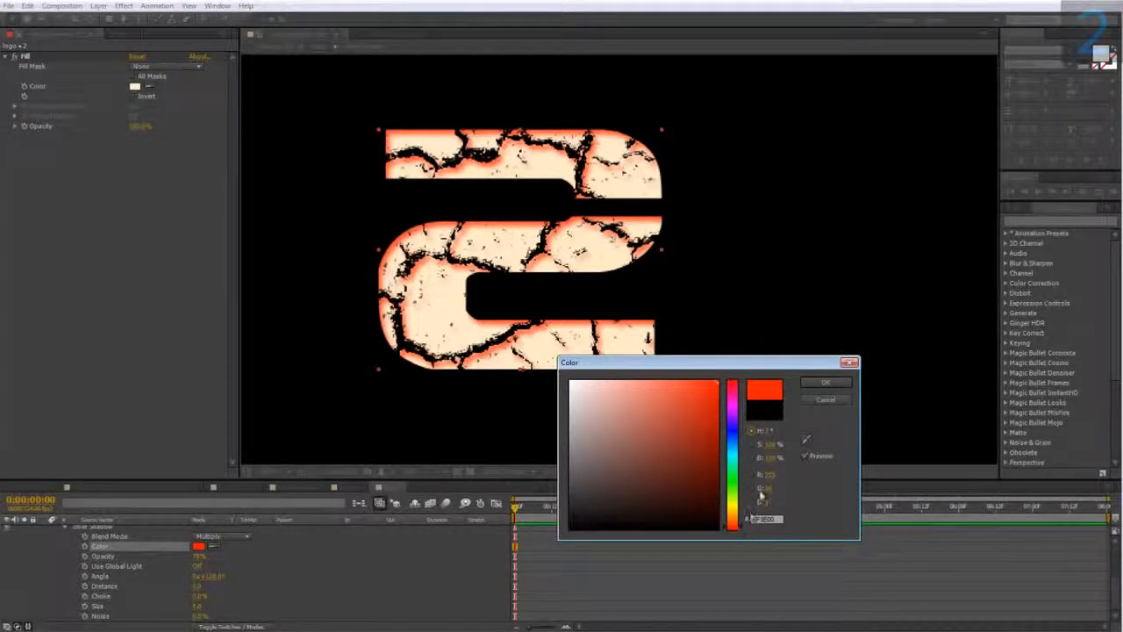
pyautogui.click(824, 383)
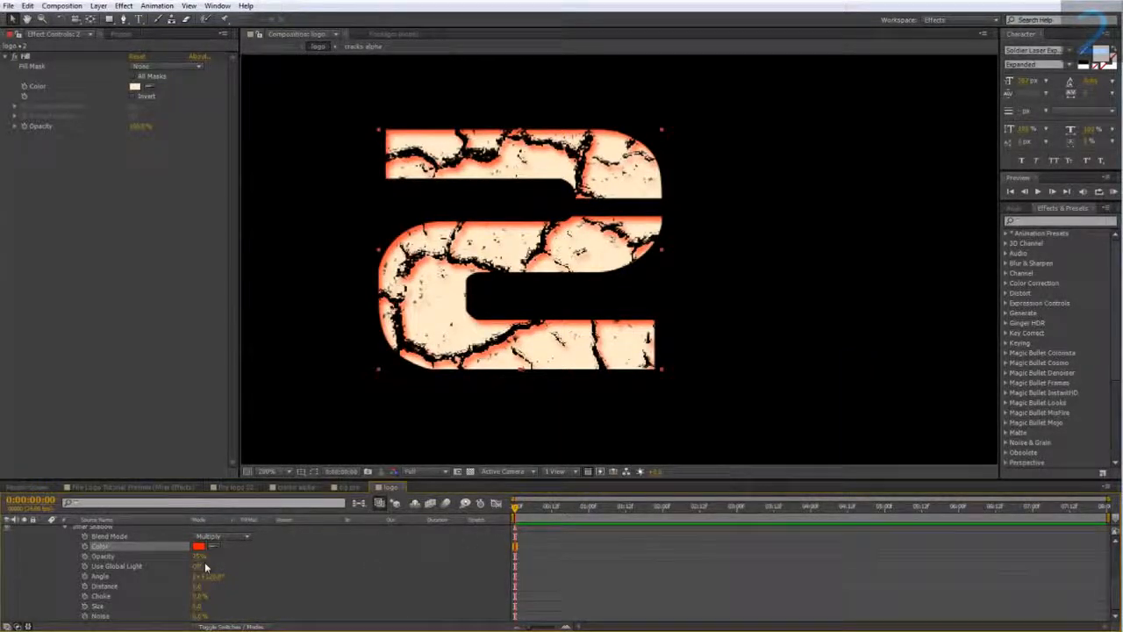
# Step: Set the inner shadow's opacity to 100% and its distance to 0
pyautogui.moveTo(197, 563); pyautogui.dragTo(258, 562)
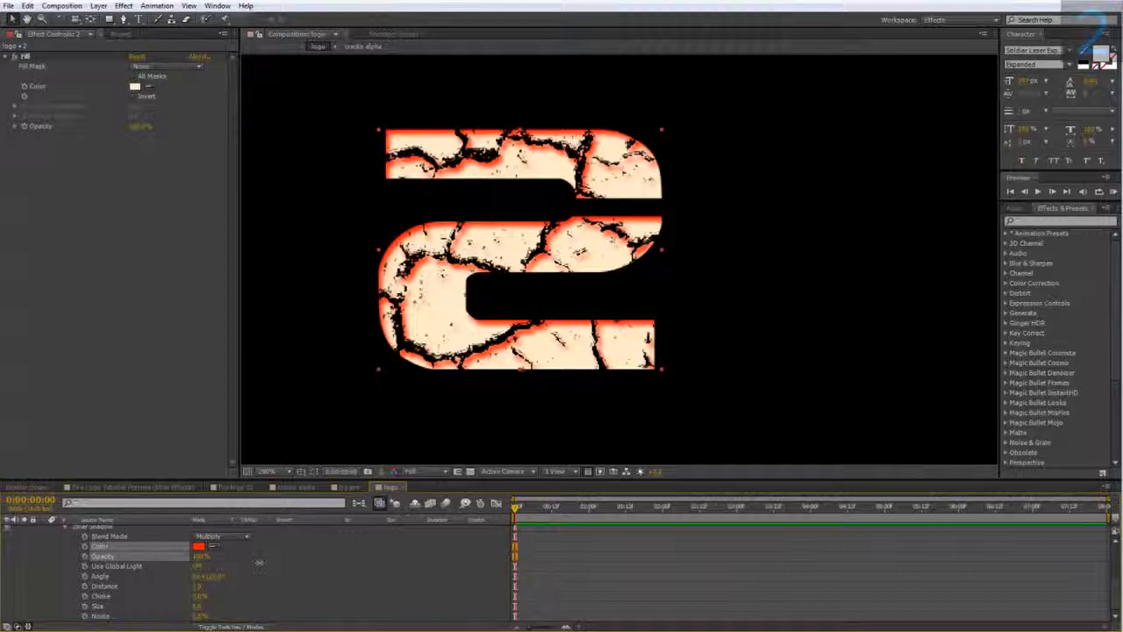
pyautogui.click(237, 581)
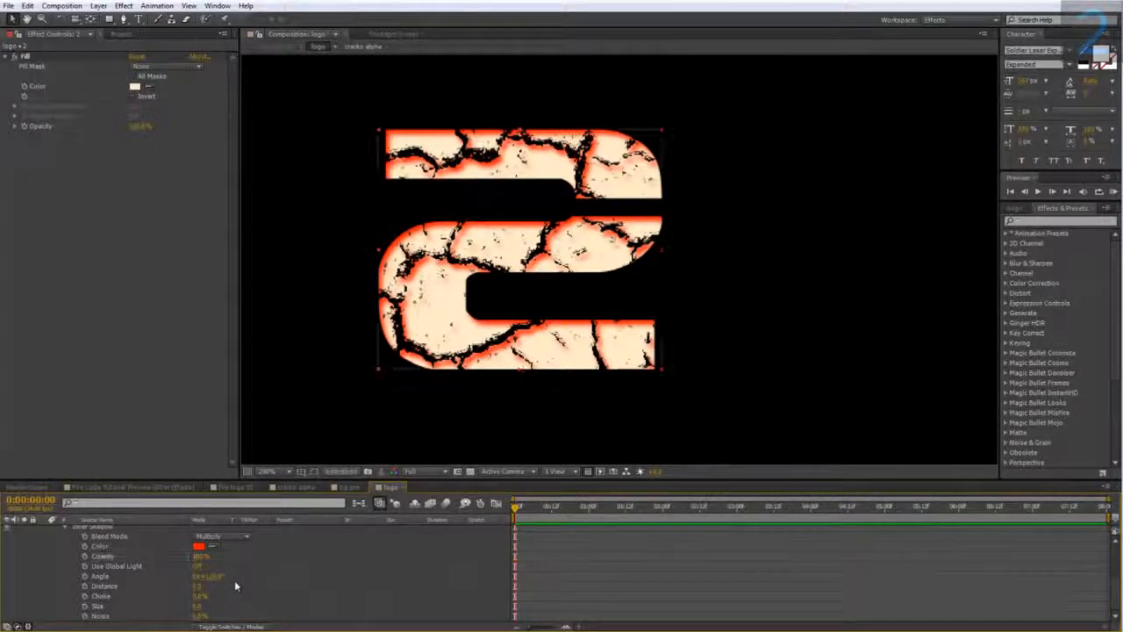
pyautogui.click(198, 587)
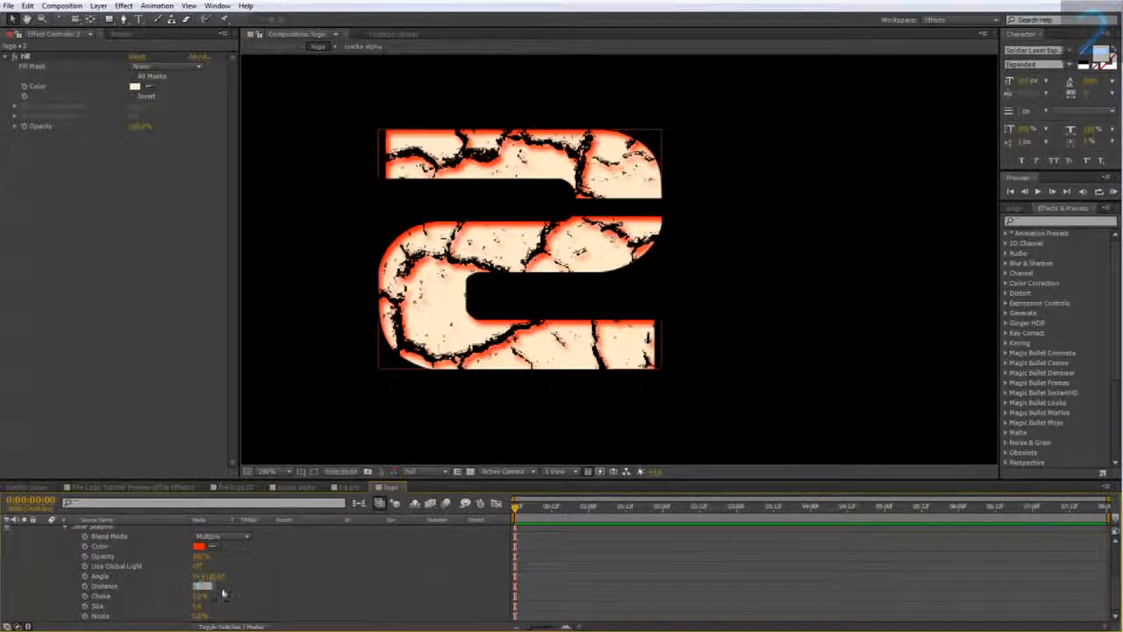
pyautogui.write('0')
pyautogui.press('Return')
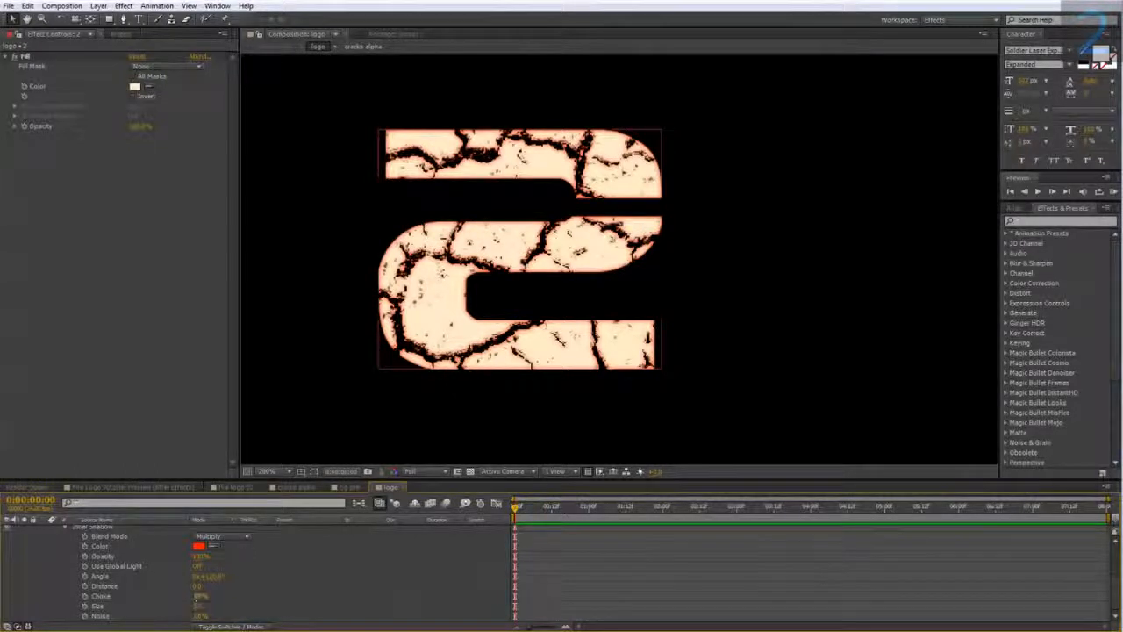
# Step: Try a higher choke on the inner shadow and reset it to 0%
pyautogui.moveTo(199, 598); pyautogui.dragTo(207, 601)
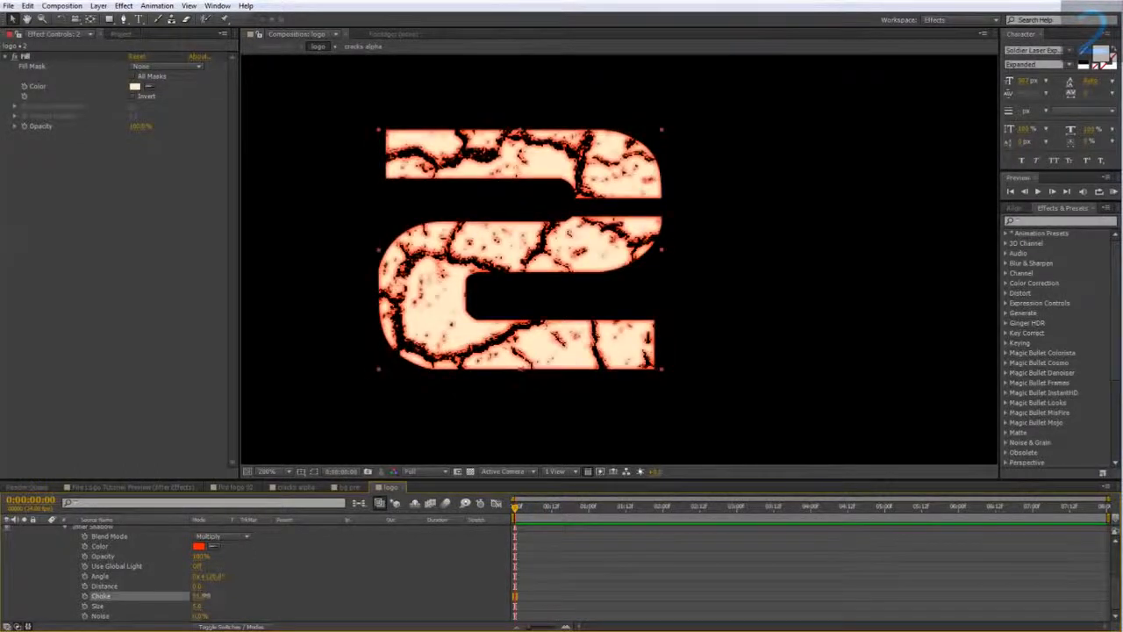
pyautogui.click(202, 597)
pyautogui.write('0')
pyautogui.click(273, 606)
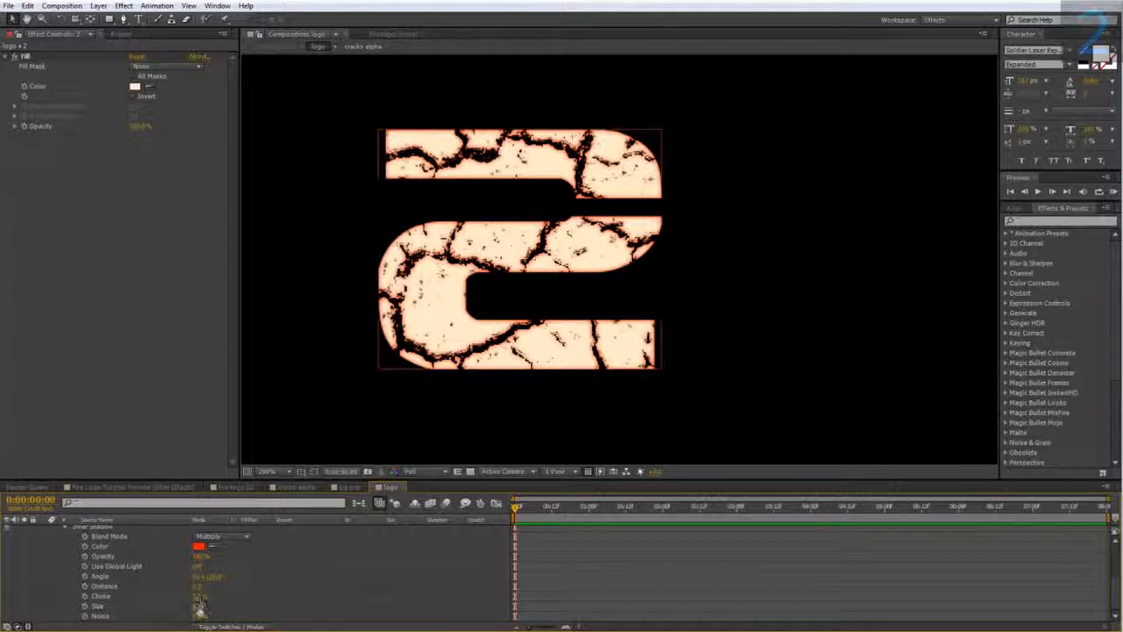
# Step: Increase the inner shadow's size and shift its color toward orange
pyautogui.moveTo(200, 607)
pyautogui.mouseDown()
pyautogui.moveTo(215, 607)
pyautogui.moveTo(202, 606)
pyautogui.mouseUp()
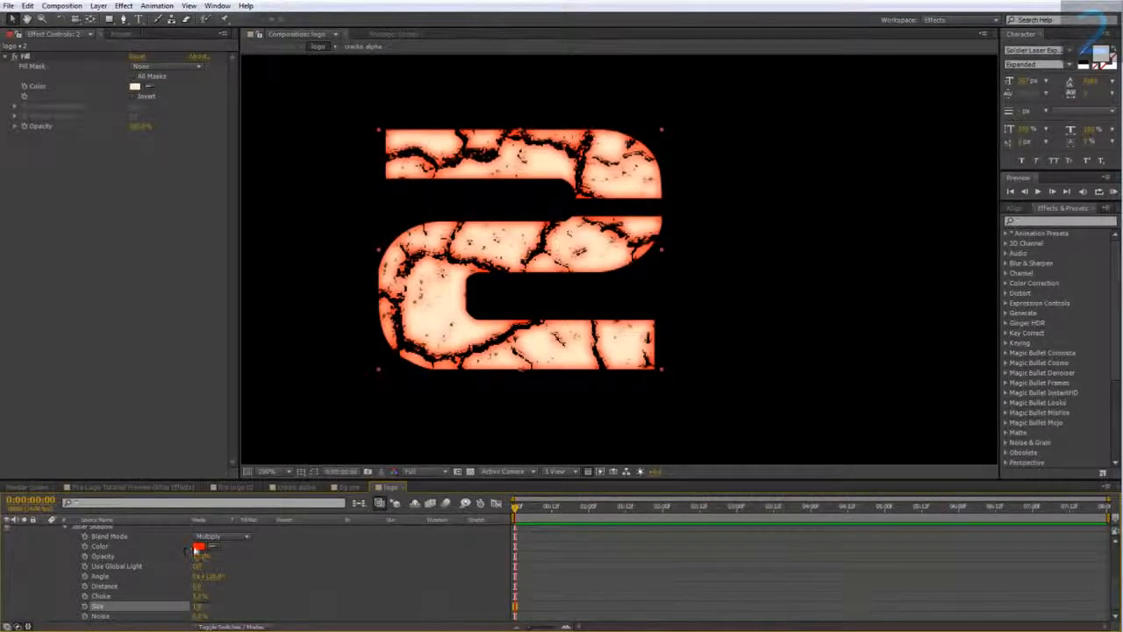
pyautogui.click(199, 546)
pyautogui.moveTo(736, 529); pyautogui.dragTo(739, 525)
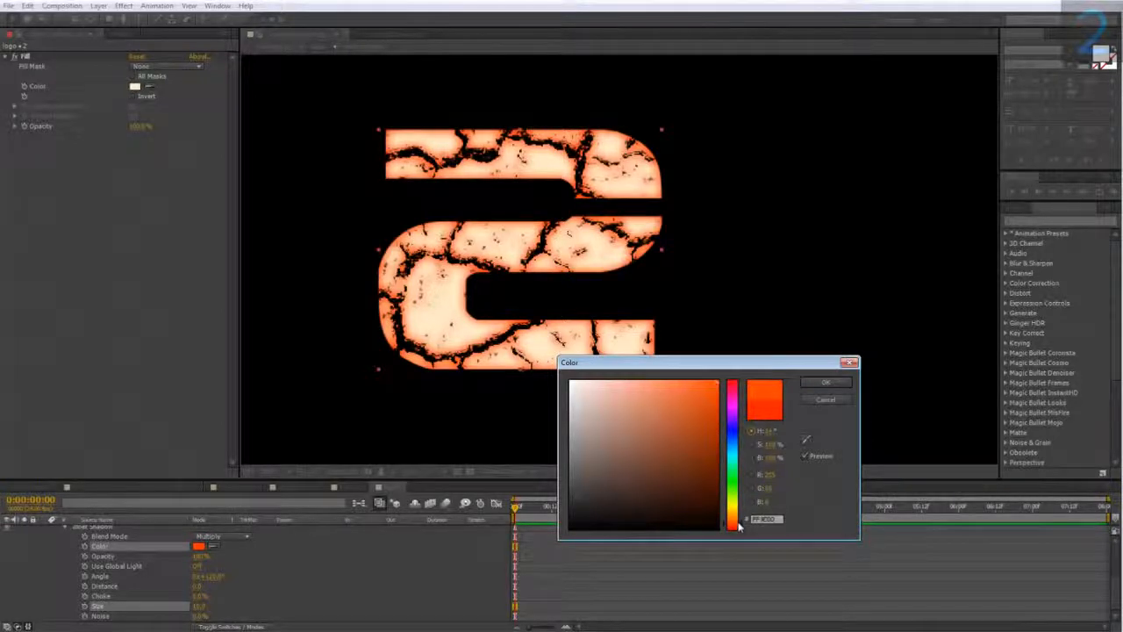
pyautogui.click(825, 383)
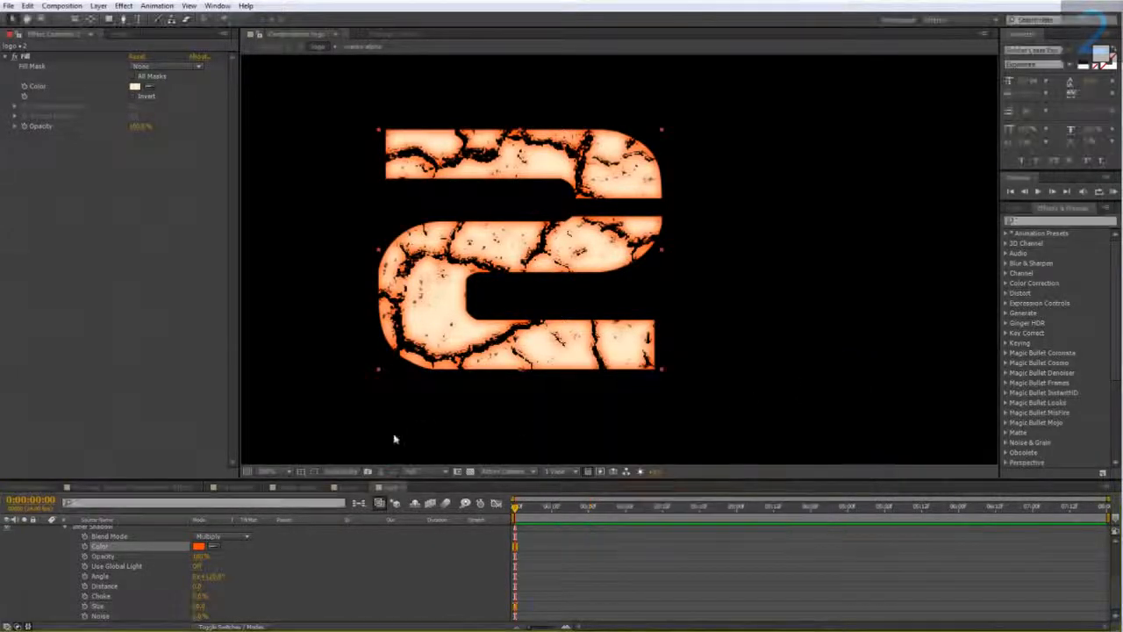
# Step: Duplicate the logo layer in the fire logo 02 composition and apply Fast Blur with blurriness 100 to the upper copy
pyautogui.click(247, 488)
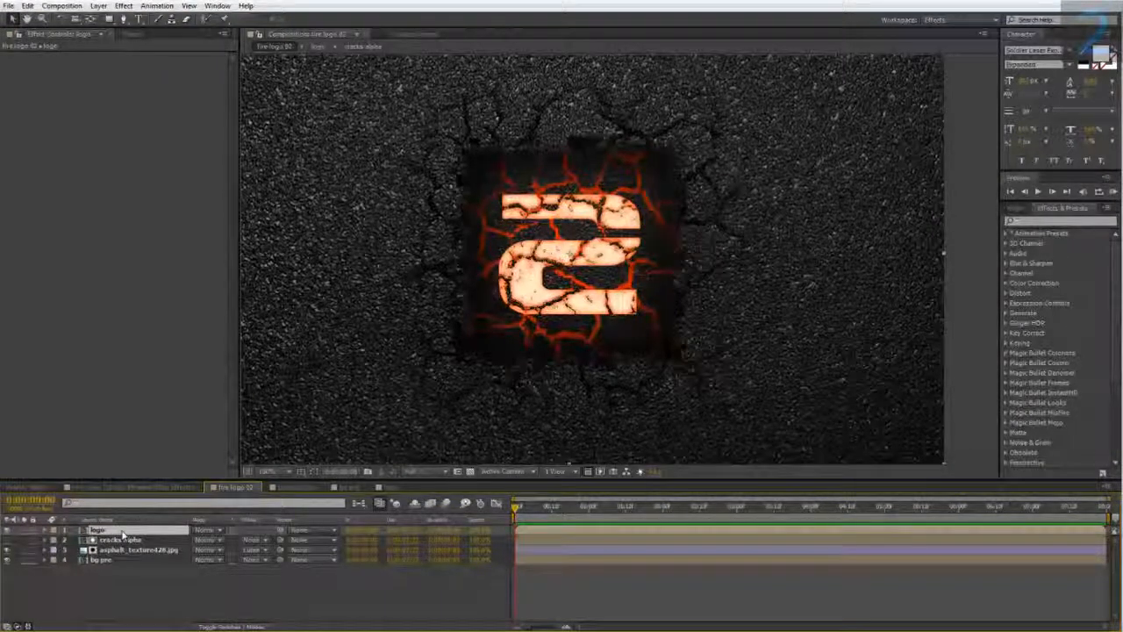
pyautogui.hotkey('ctrl', 'd')
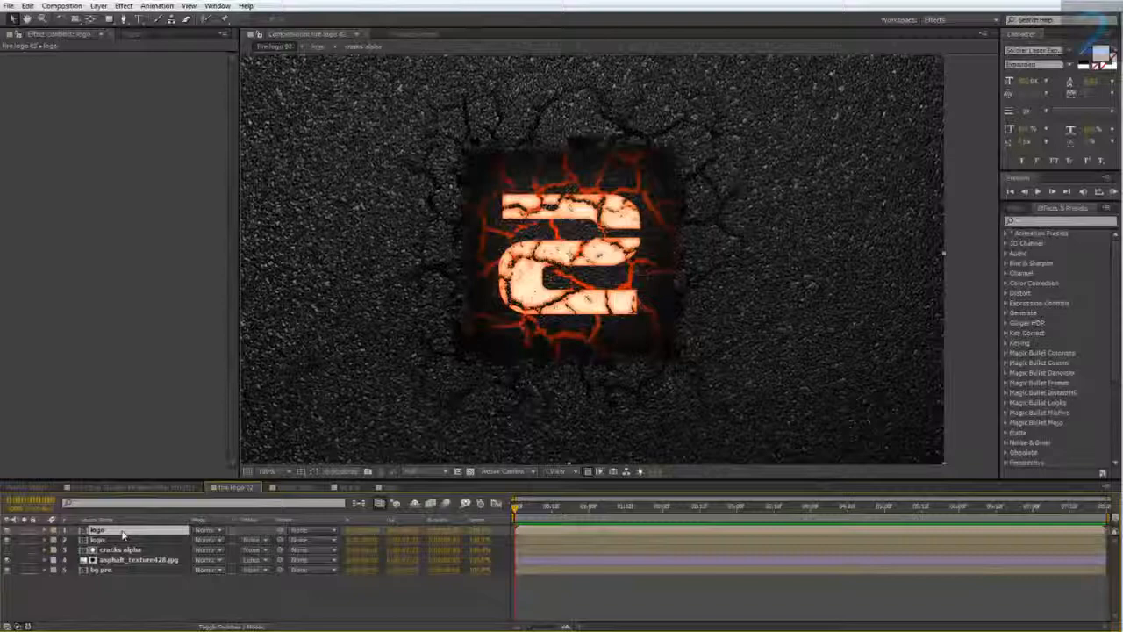
pyautogui.rightClick(122, 534)
pyautogui.moveTo(153, 261)
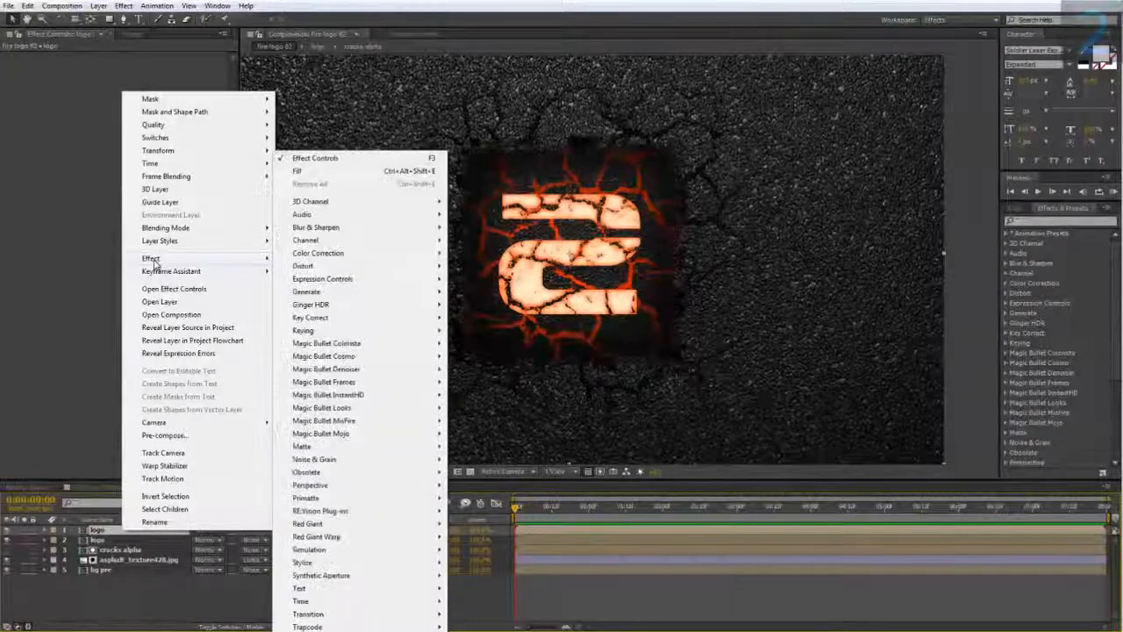
pyautogui.moveTo(331, 230)
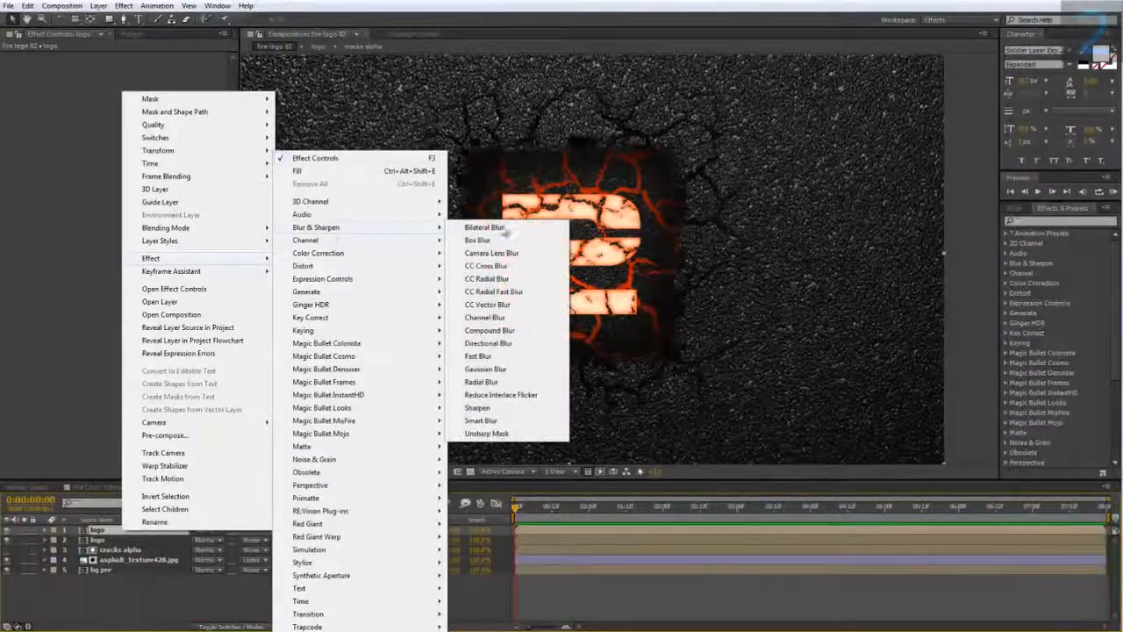
pyautogui.click(482, 356)
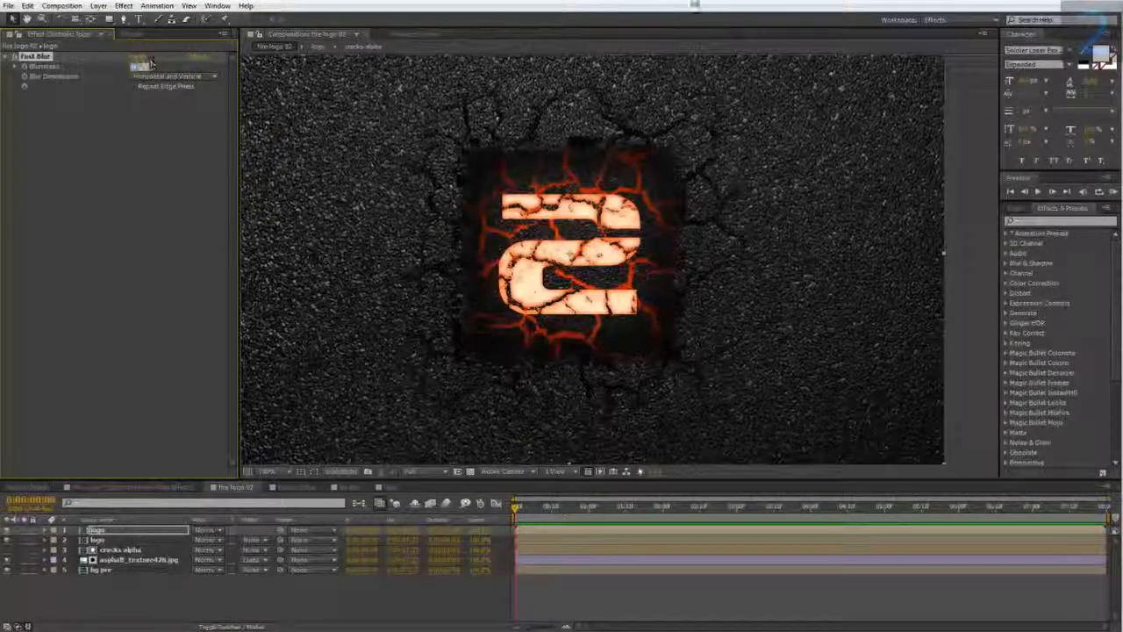
pyautogui.write('100')
pyautogui.press('Return')
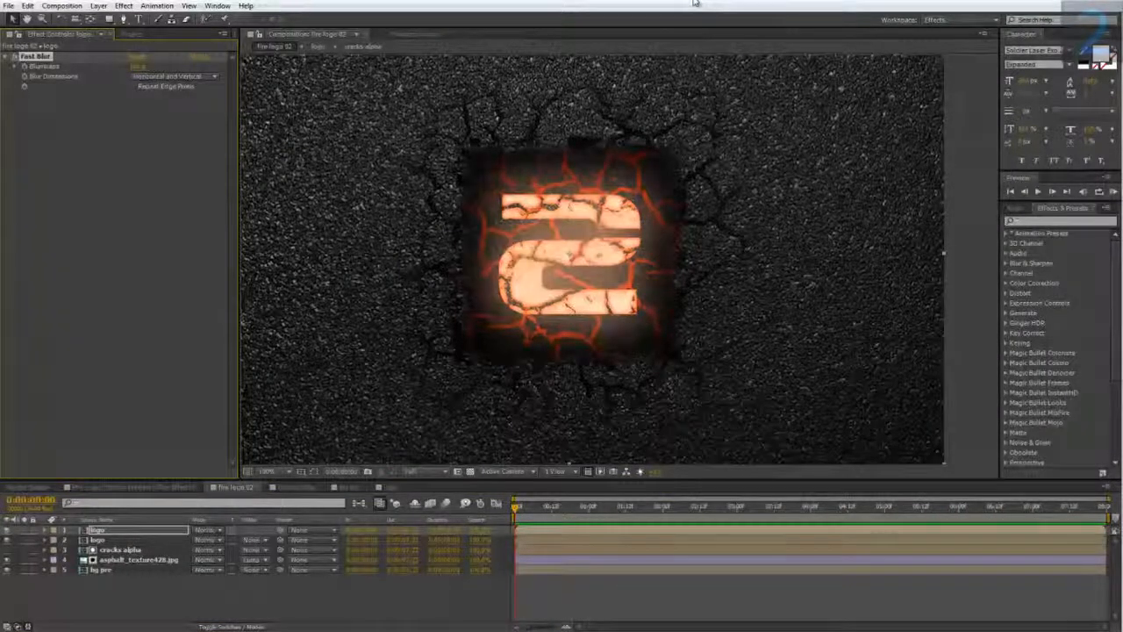
# Step: Apply an orange Fill effect to the blurred logo copy and set its blending mode to Add
pyautogui.rightClick(129, 88)
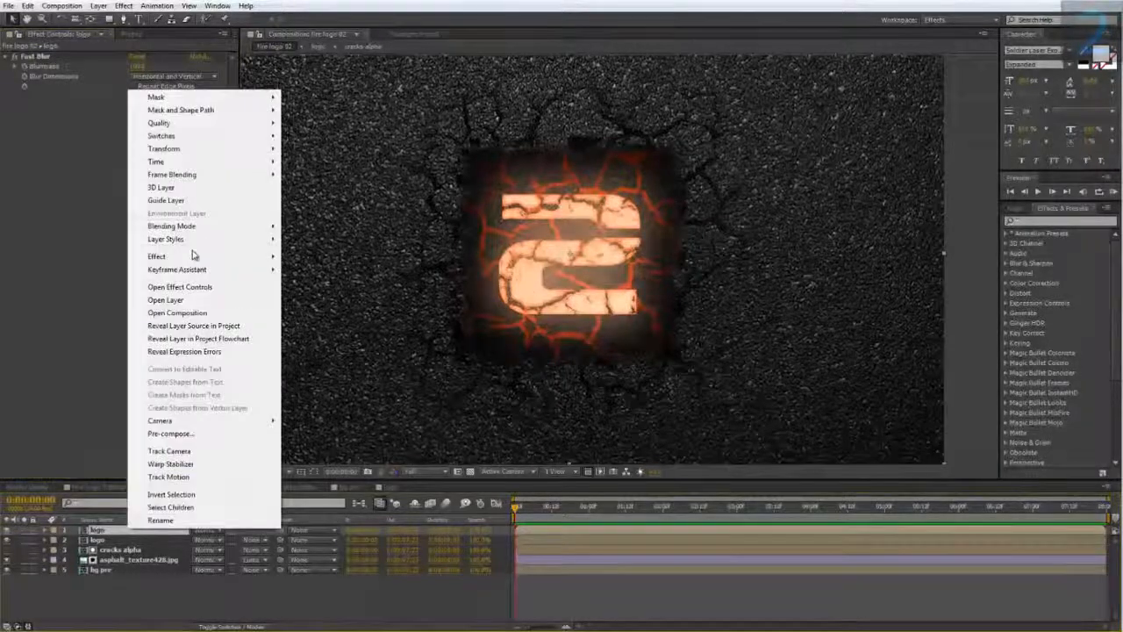
pyautogui.moveTo(194, 255)
pyautogui.moveTo(358, 291)
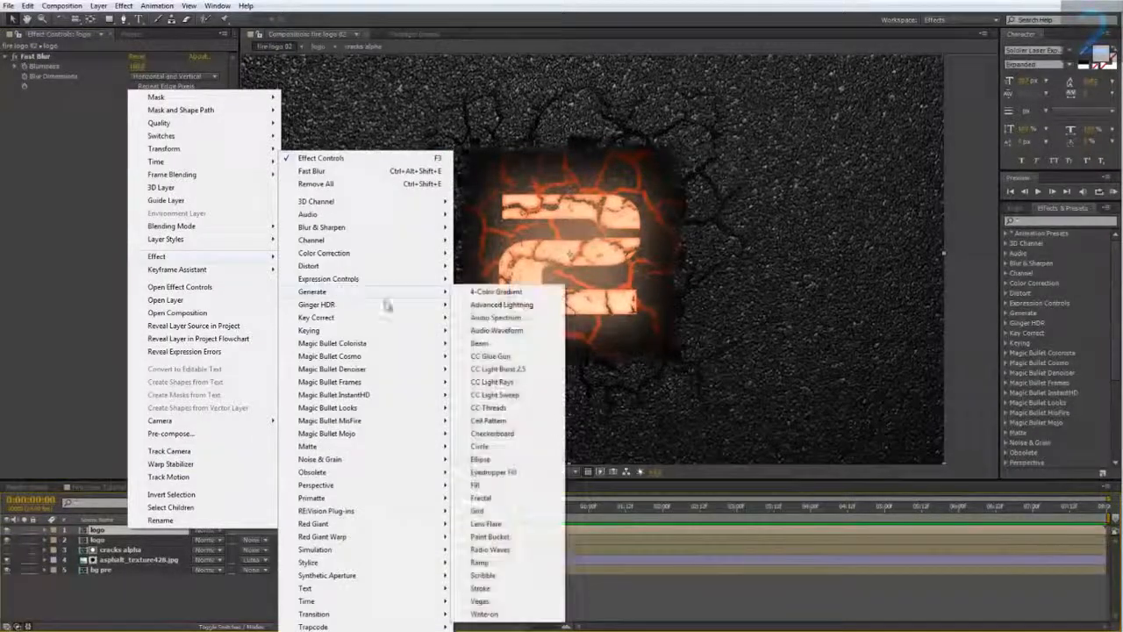
pyautogui.click(504, 488)
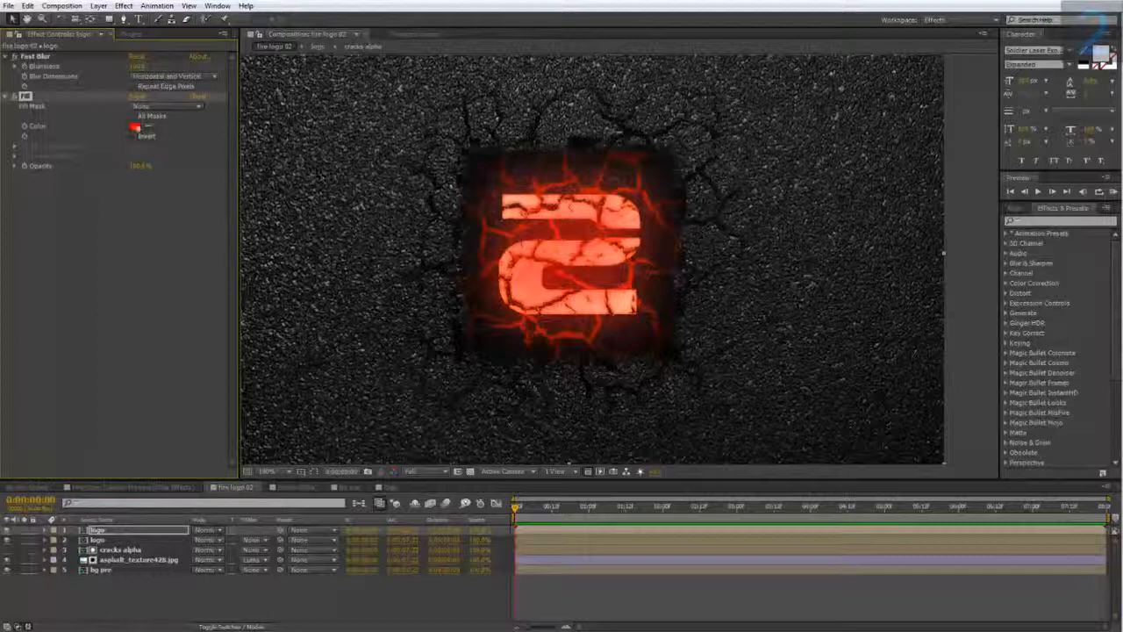
pyautogui.click(134, 127)
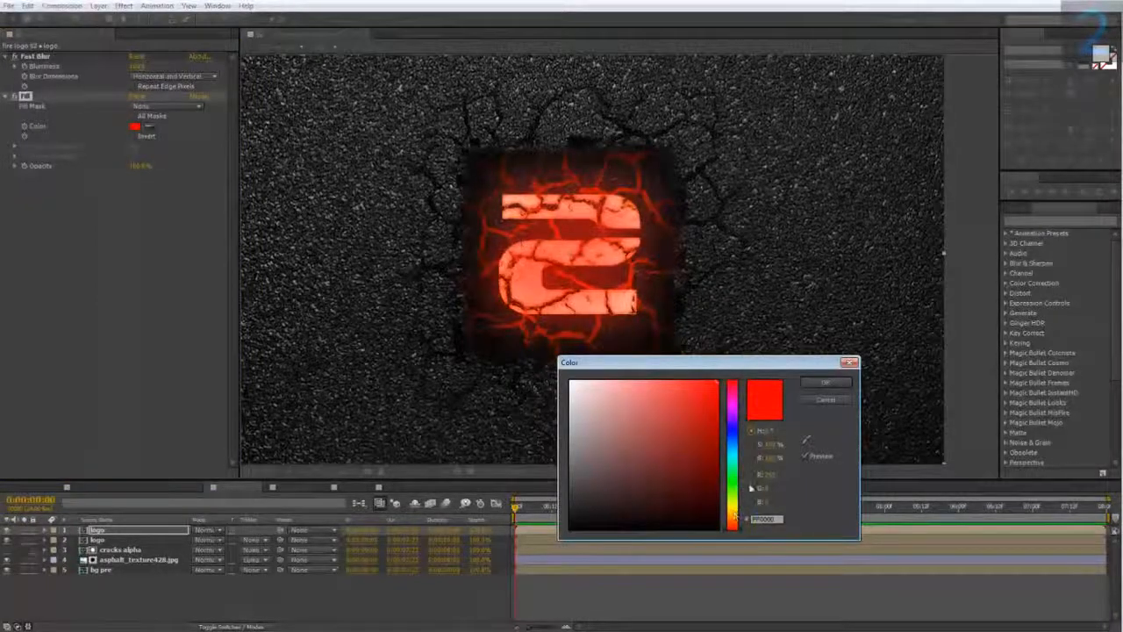
pyautogui.moveTo(738, 527); pyautogui.dragTo(740, 524)
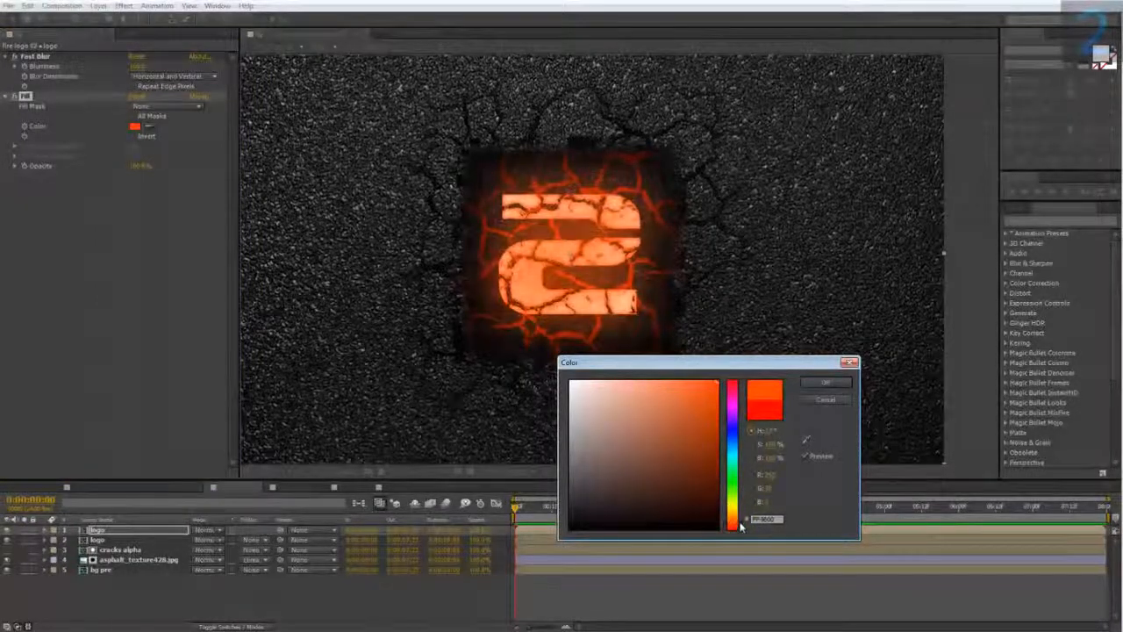
pyautogui.click(825, 382)
pyautogui.click(209, 530)
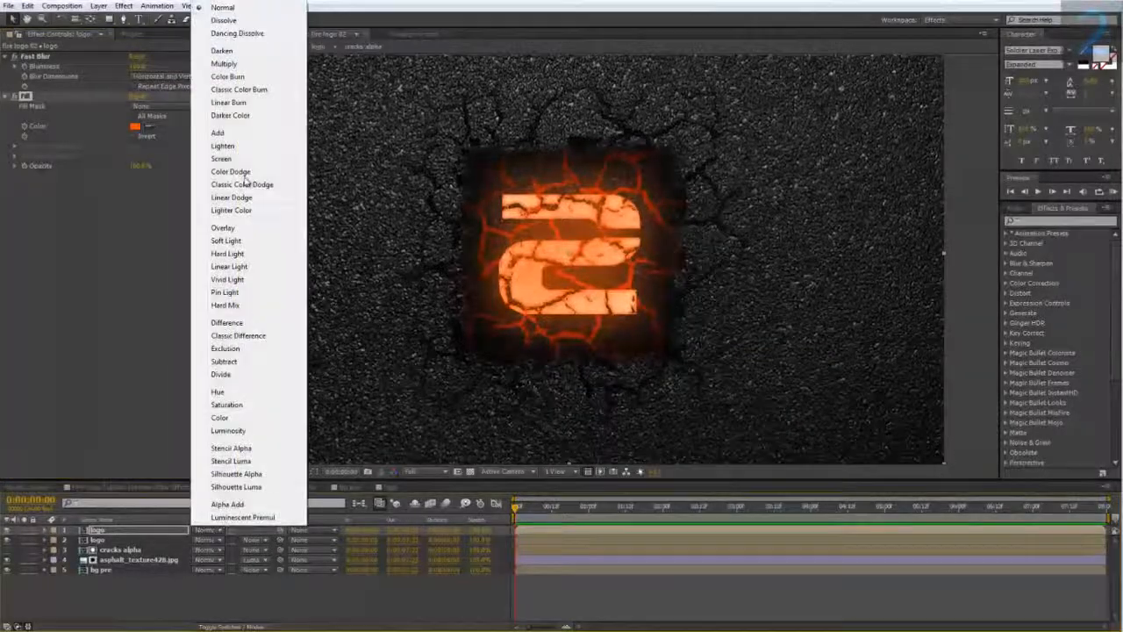
pyautogui.click(233, 135)
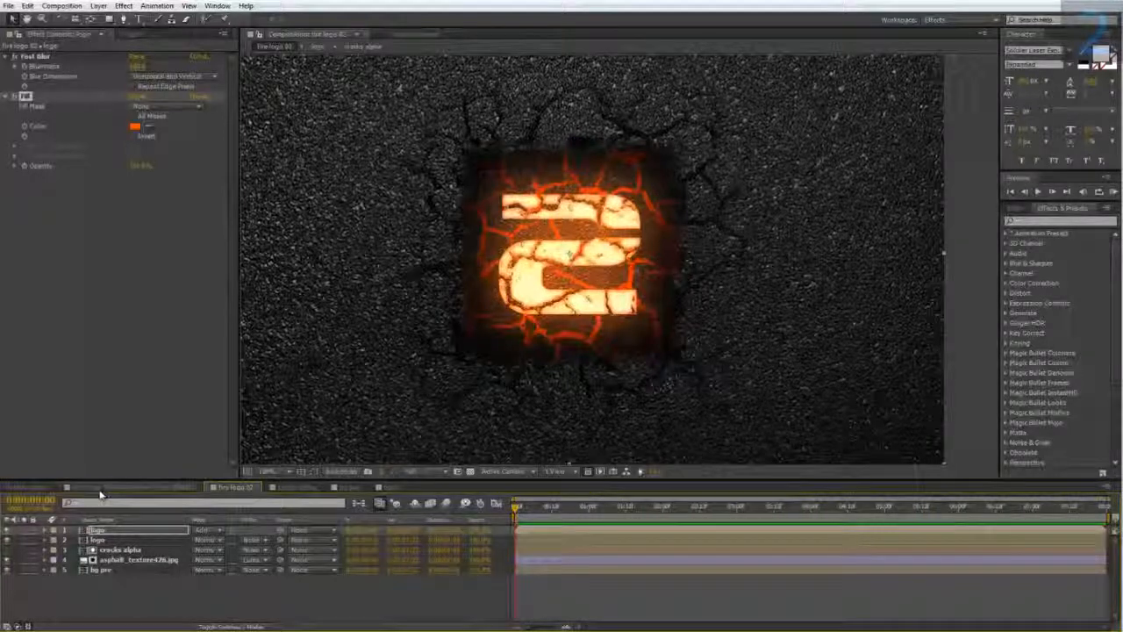
# Step: Check the sparks in the Fire Logo Tutorial Preview composition and add a solid named "fire particles" to the fire logo 02 composition
pyautogui.click(141, 488)
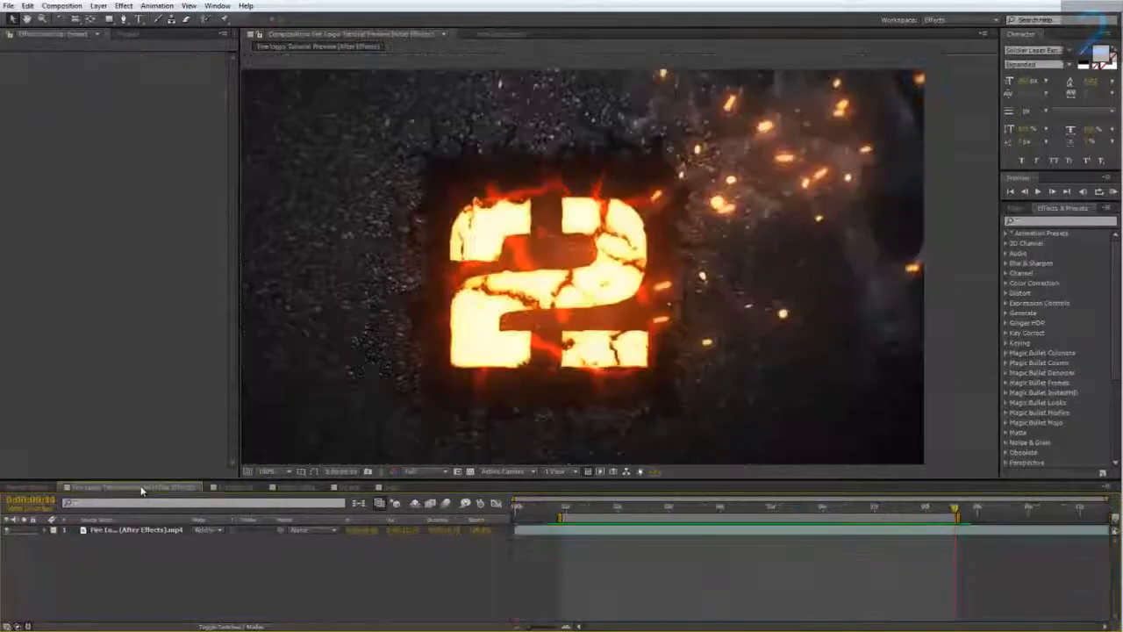
pyautogui.scroll(-1, 317, 387)
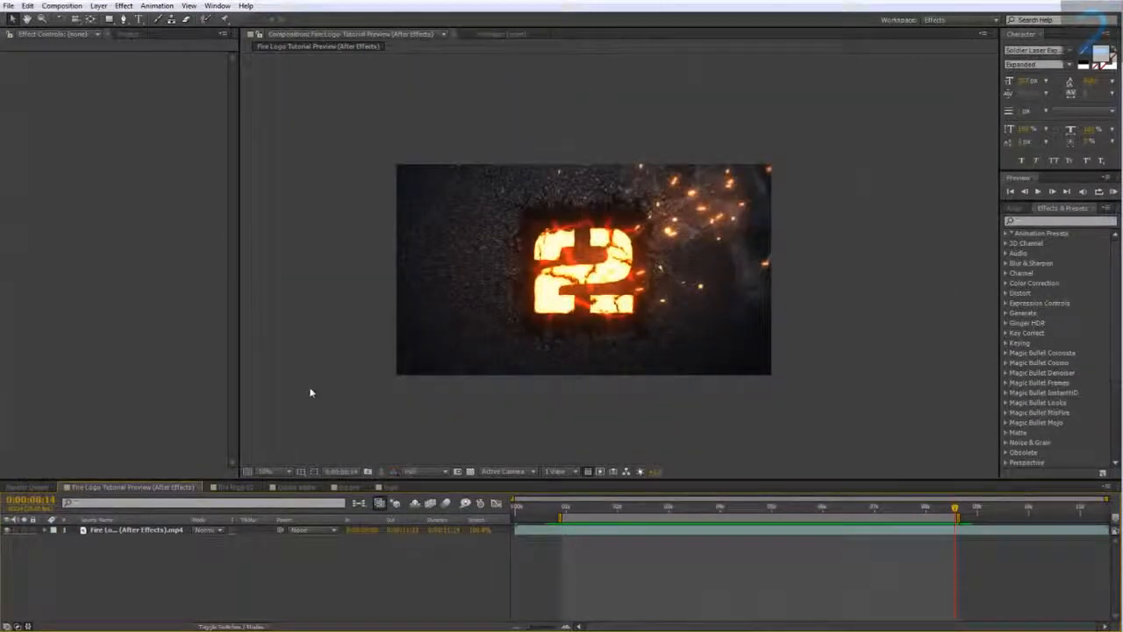
pyautogui.press('/')
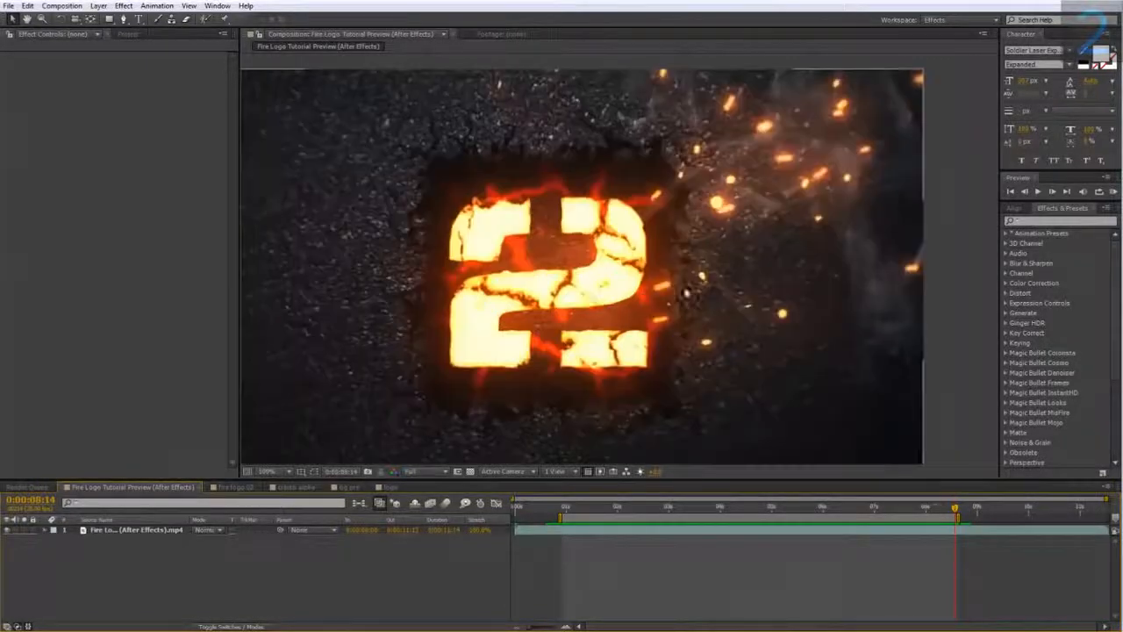
pyautogui.moveTo(686, 294); pyautogui.dragTo(496, 318)
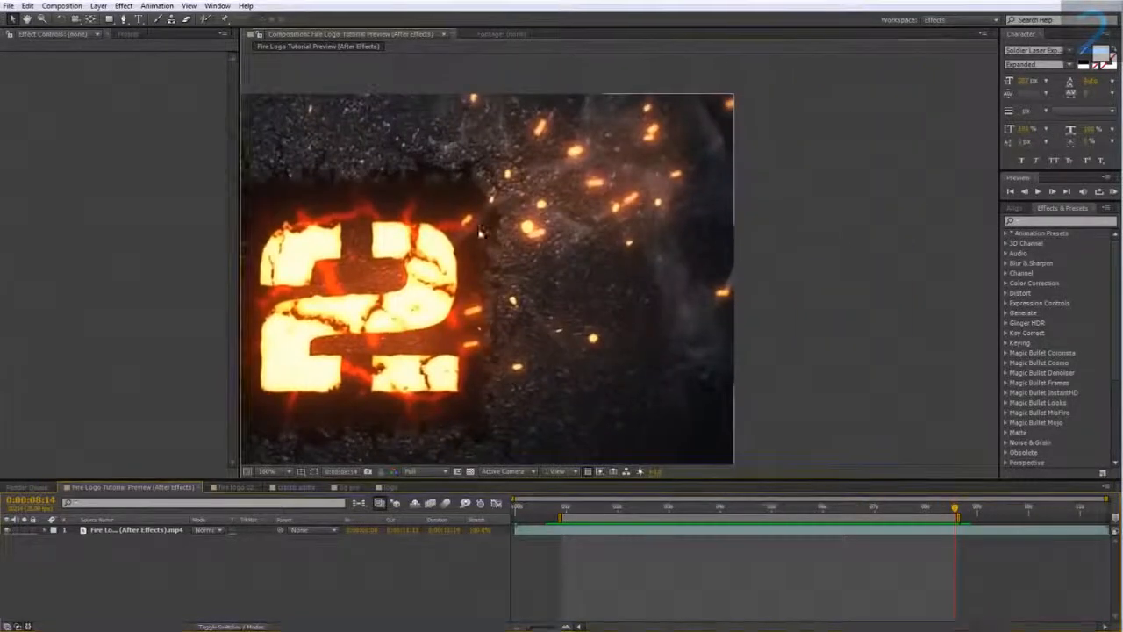
pyautogui.click(212, 488)
pyautogui.rightClick(137, 583)
pyautogui.moveTo(198, 468)
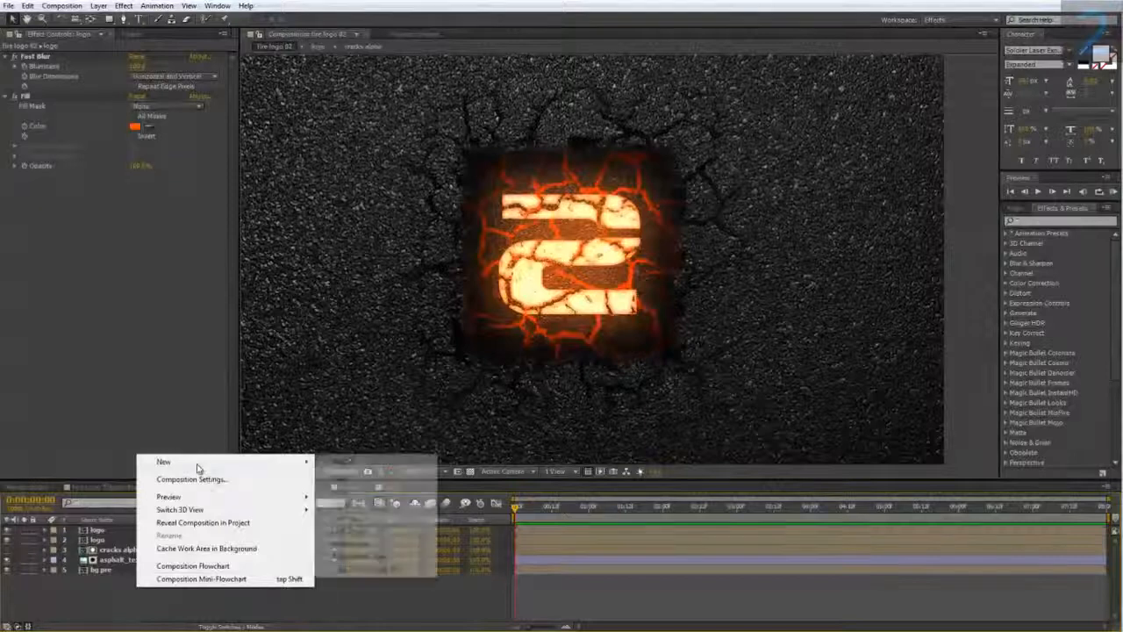
pyautogui.click(338, 491)
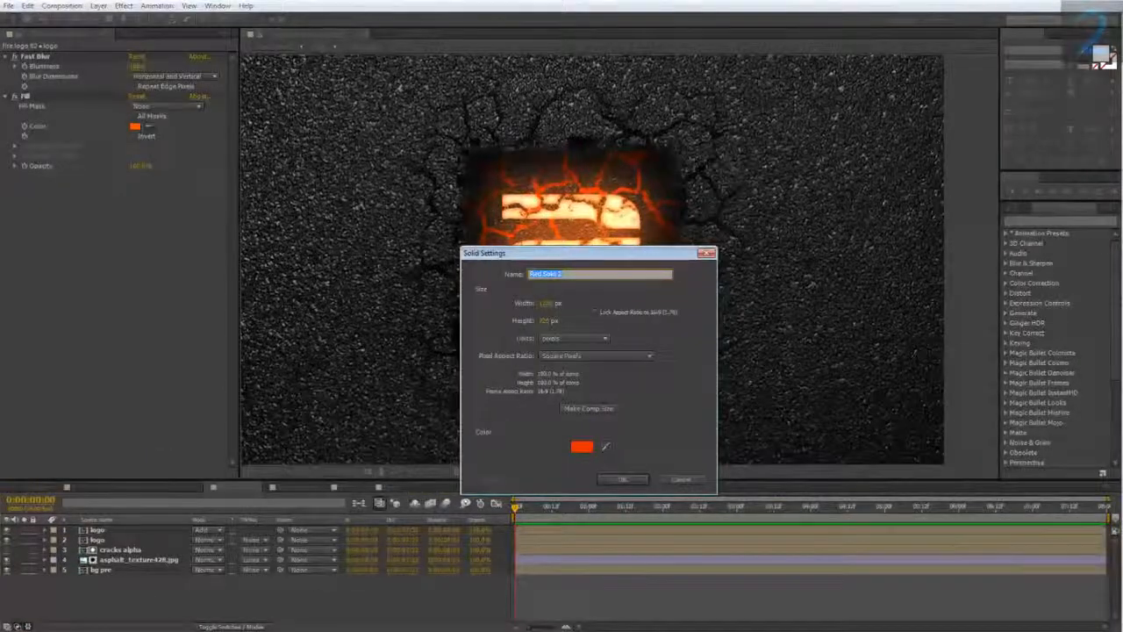
pyautogui.write('fire part')
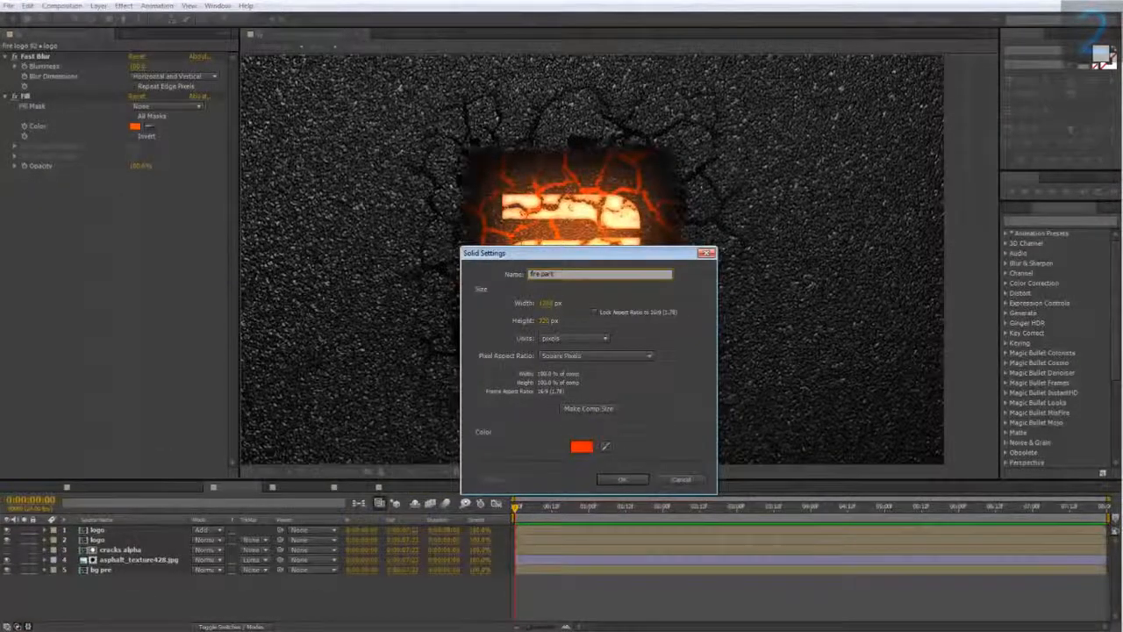
pyautogui.write('icles')
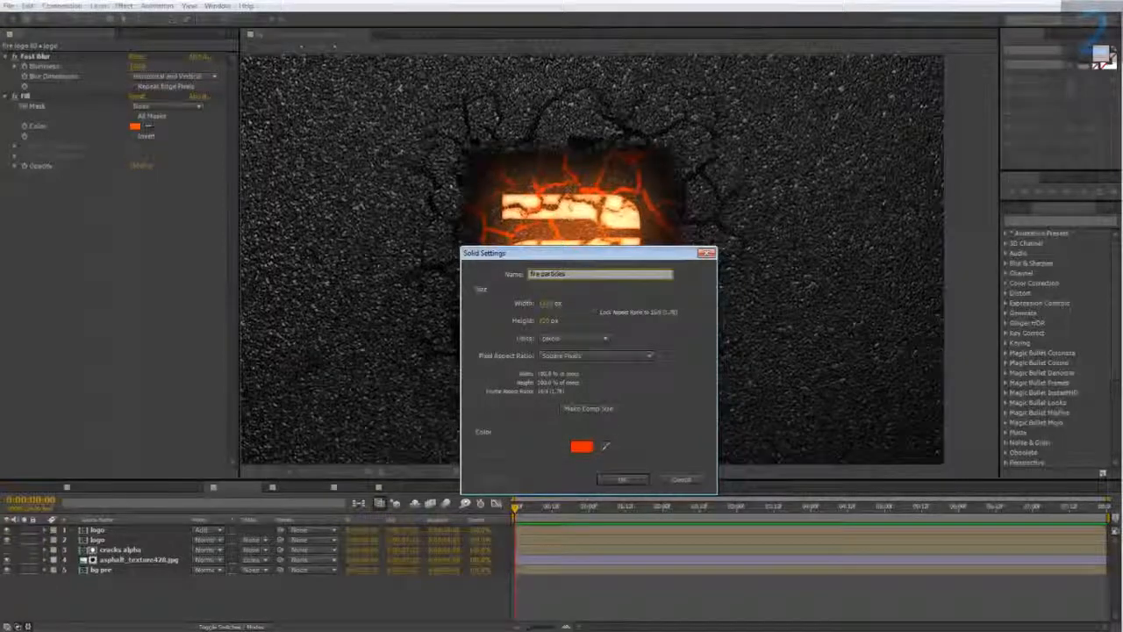
pyautogui.press('Return')
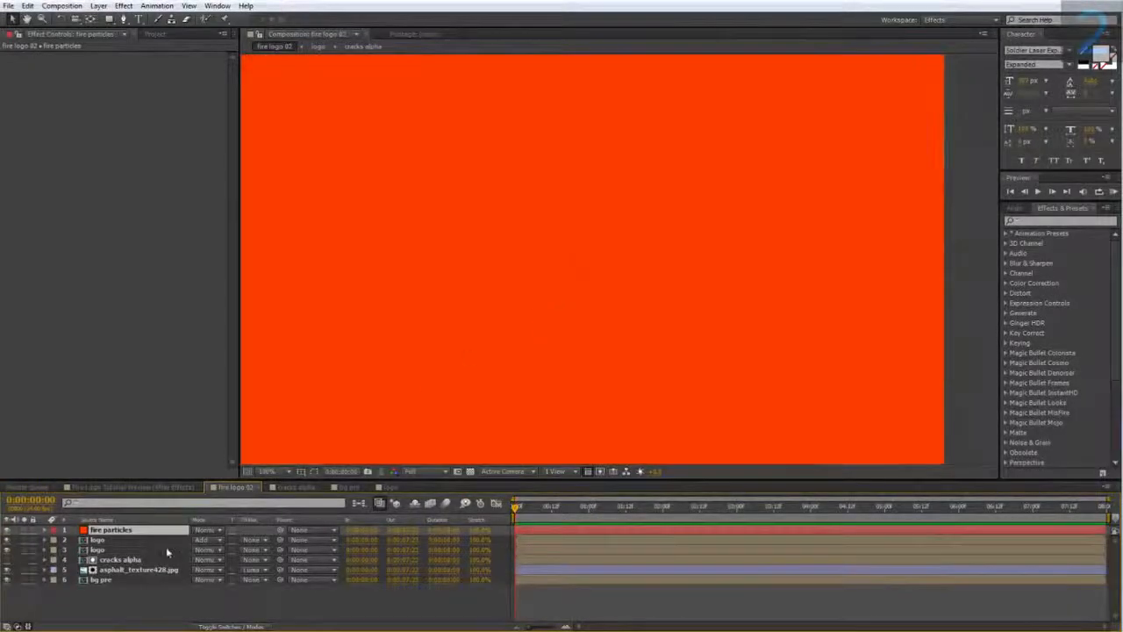
# Step: Apply the Trapcode Particular effect to the fire particles layer
pyautogui.rightClick(140, 532)
pyautogui.moveTo(175, 257)
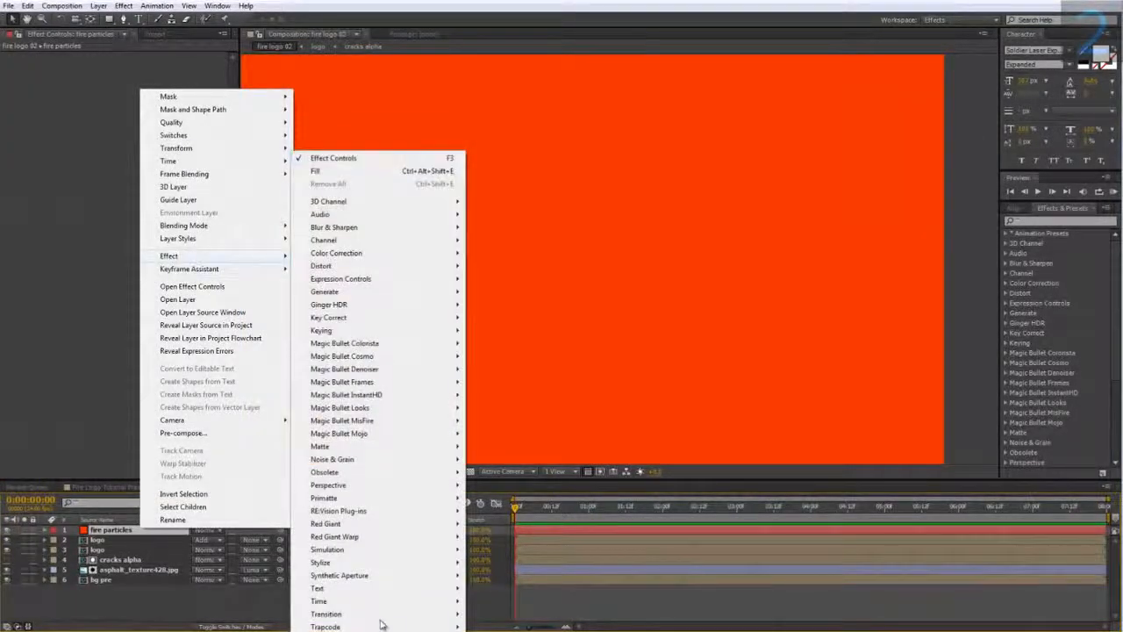
pyautogui.moveTo(372, 627)
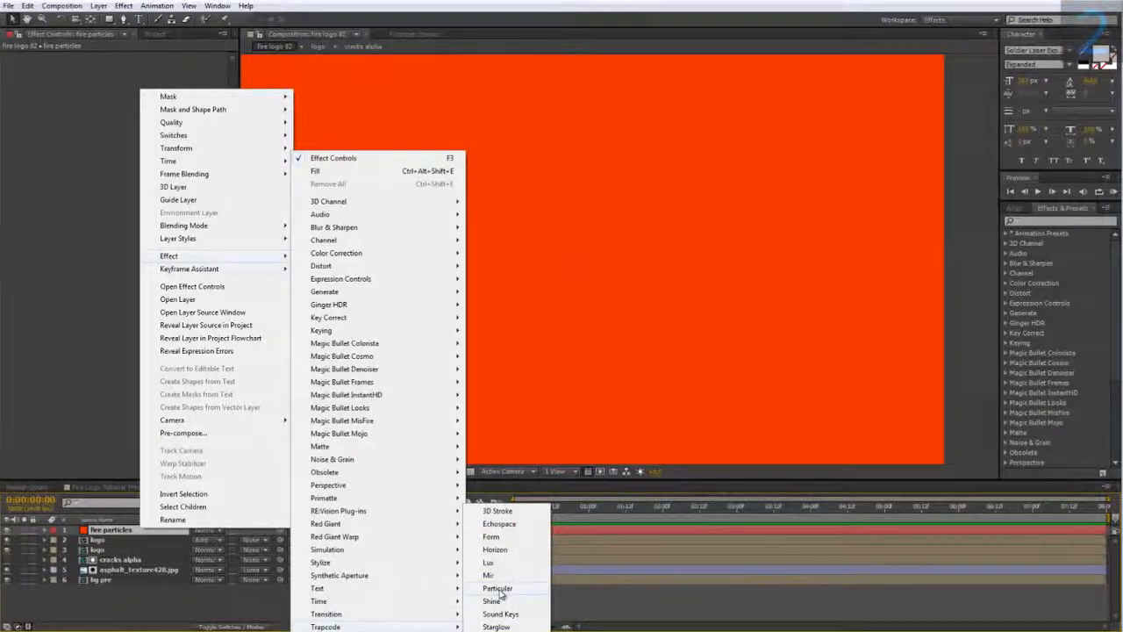
pyautogui.click(497, 588)
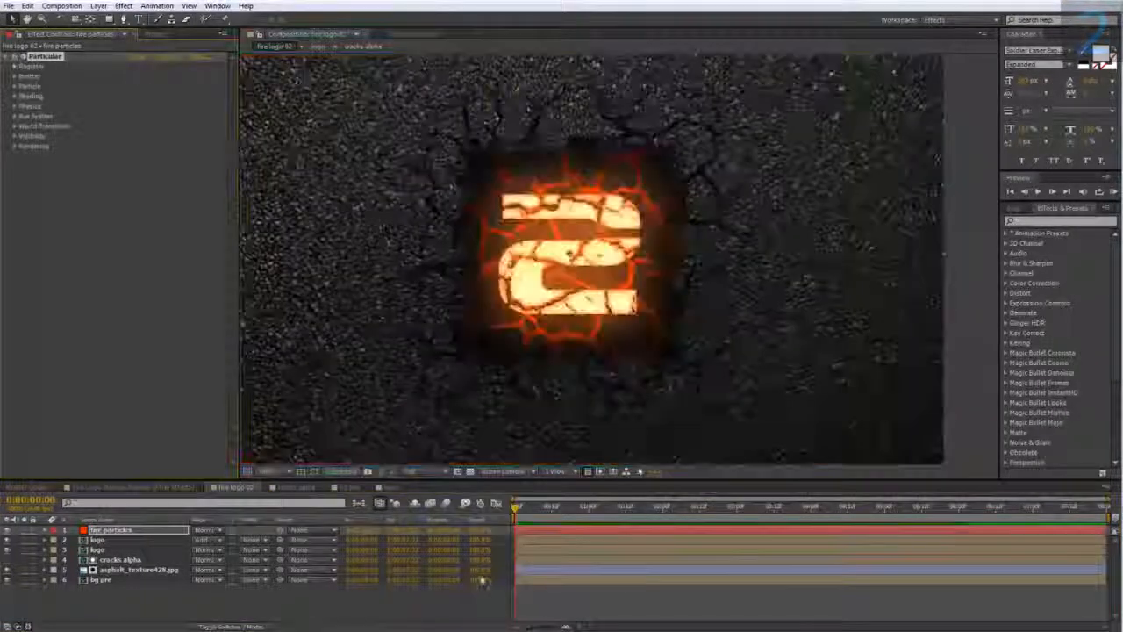
# Step: Set the Particular emitter's particles per second to 50, judging the emission at about 0:00:02:06
pyautogui.click(14, 77)
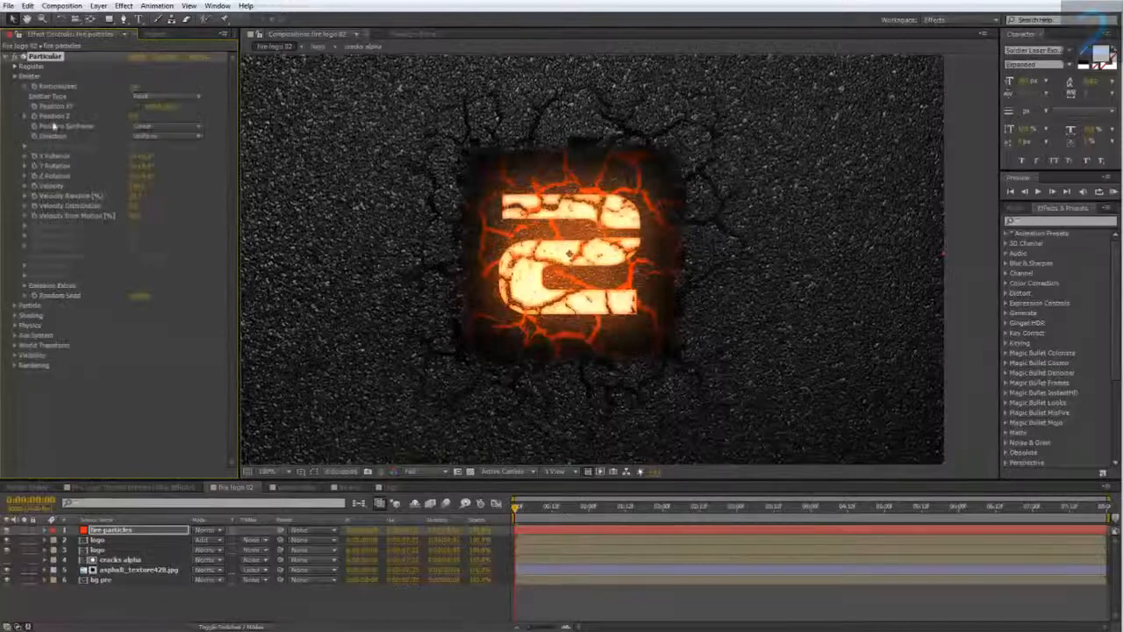
pyautogui.moveTo(543, 515); pyautogui.dragTo(680, 497)
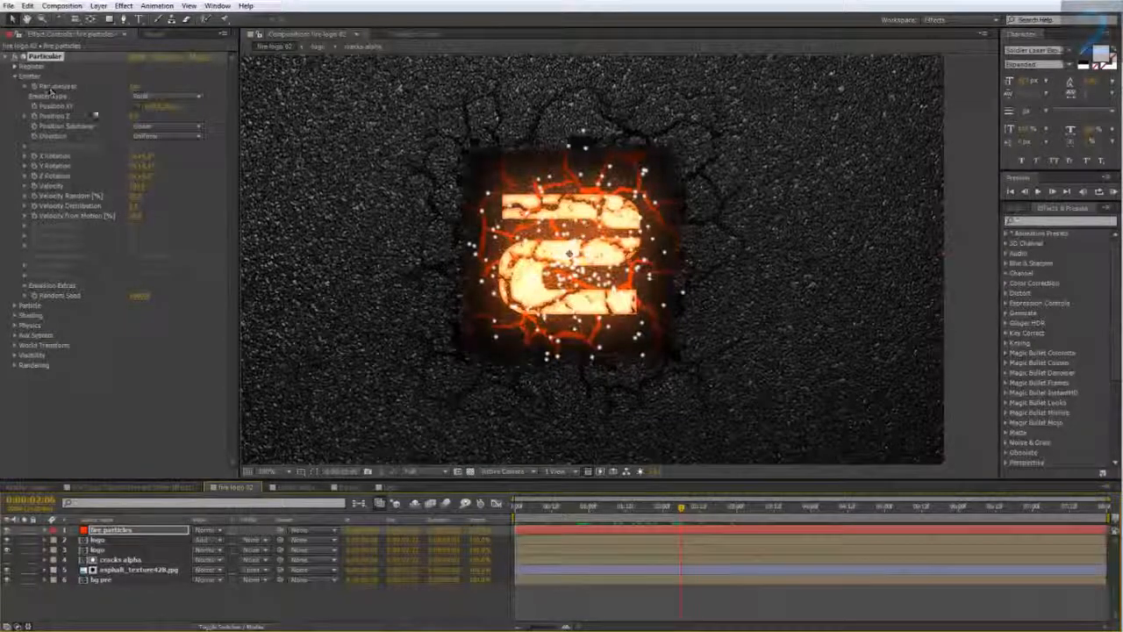
pyautogui.click(138, 86)
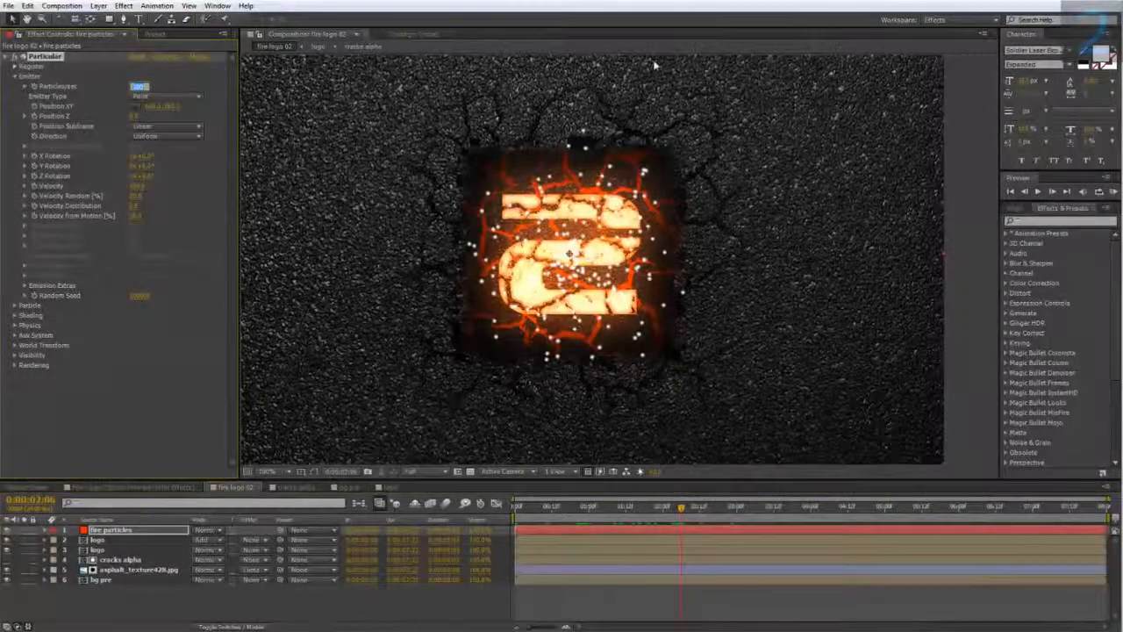
pyautogui.write('50')
pyautogui.press('Return')
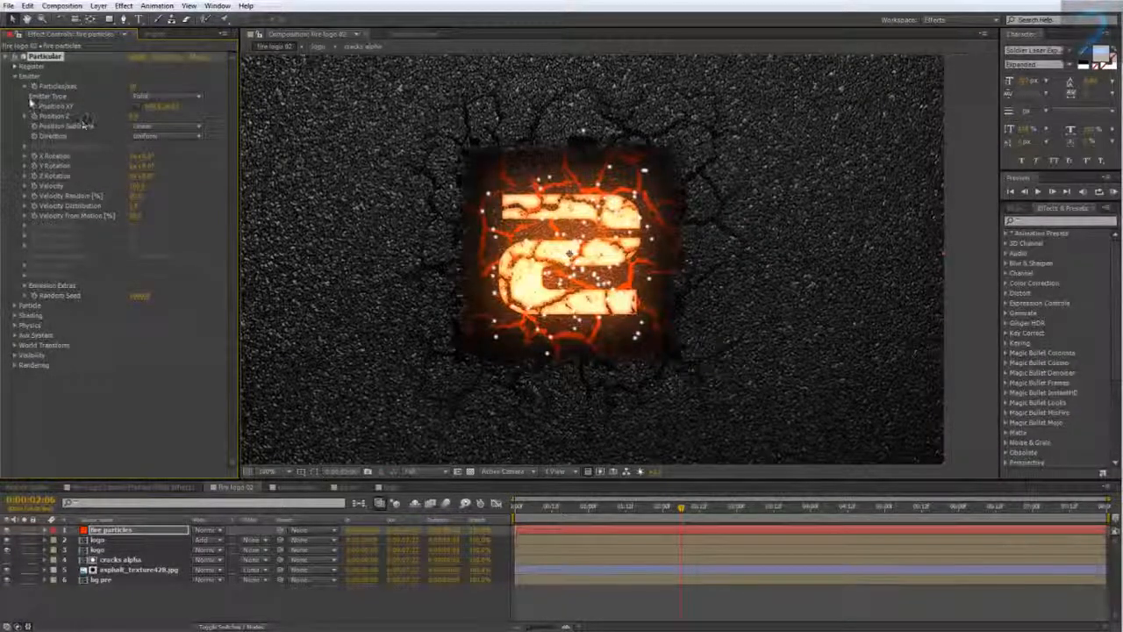
# Step: Try Sphere as the Particular emitter type and settle on Box
pyautogui.click(161, 97)
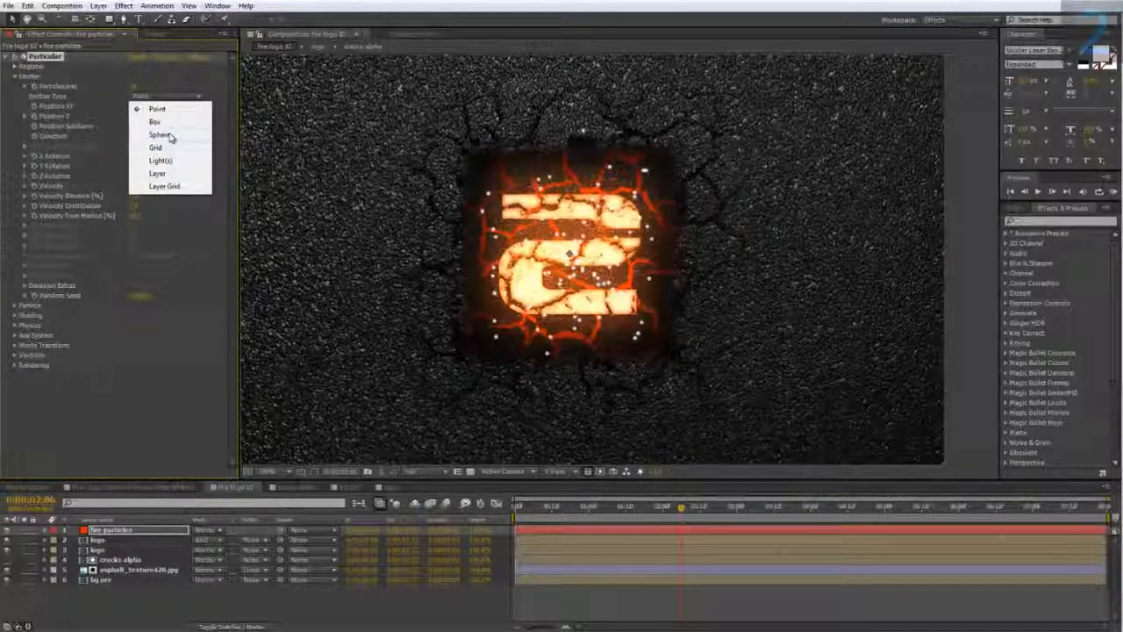
pyautogui.click(161, 134)
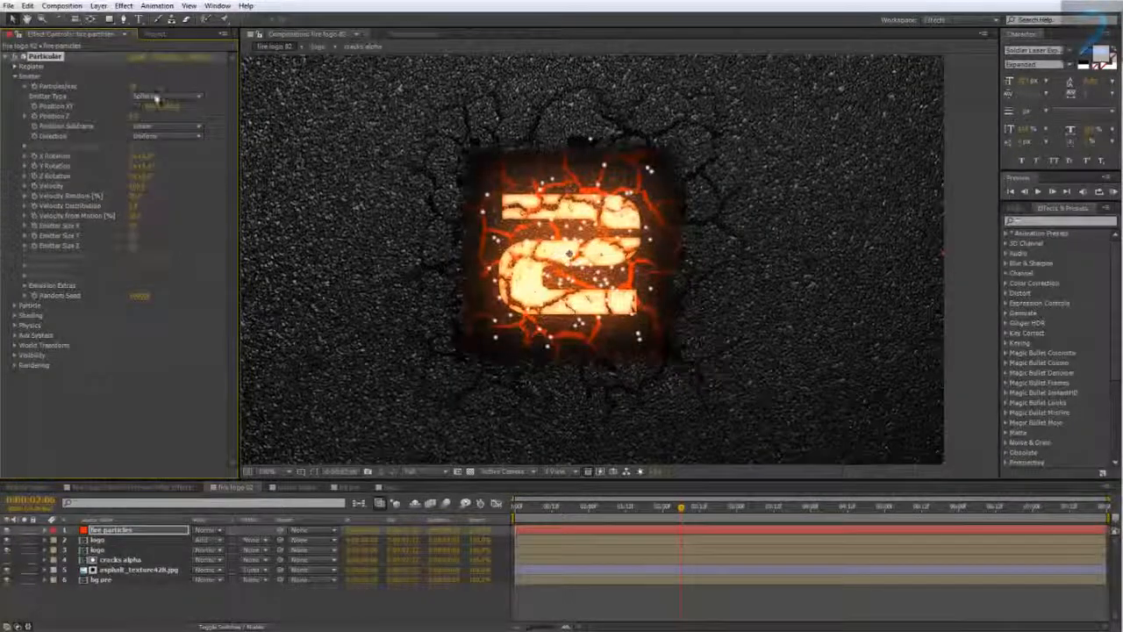
pyautogui.click(156, 99)
pyautogui.click(156, 120)
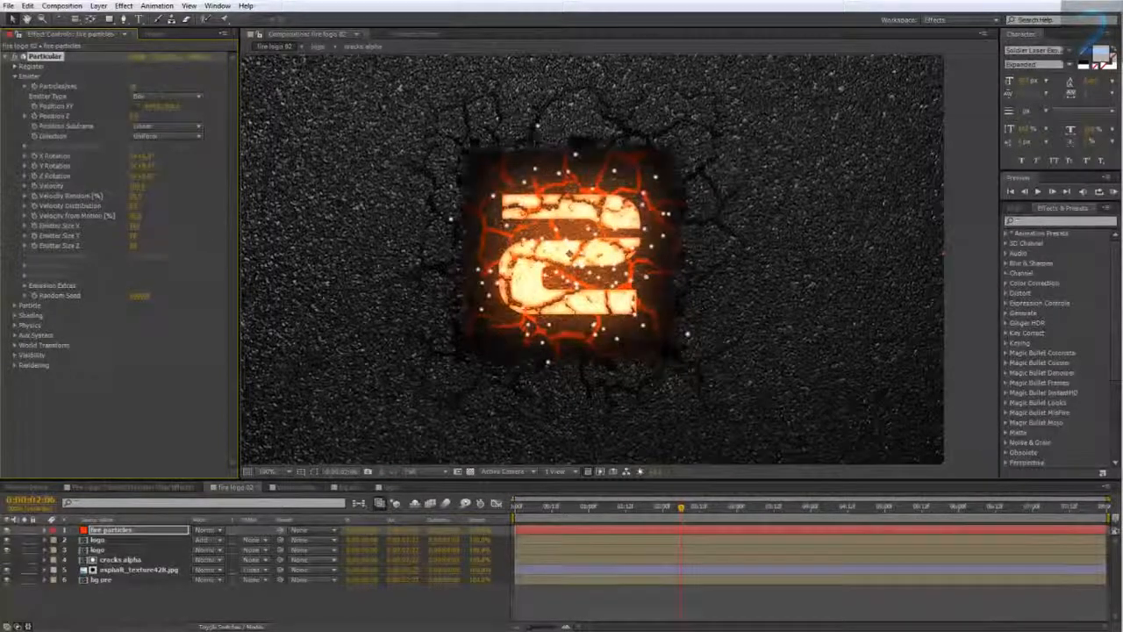
# Step: Increase the emitter's X and Y sizes and set its Z size to 0
pyautogui.moveTo(235, 228); pyautogui.dragTo(258, 229)
pyautogui.moveTo(133, 236); pyautogui.dragTo(155, 238)
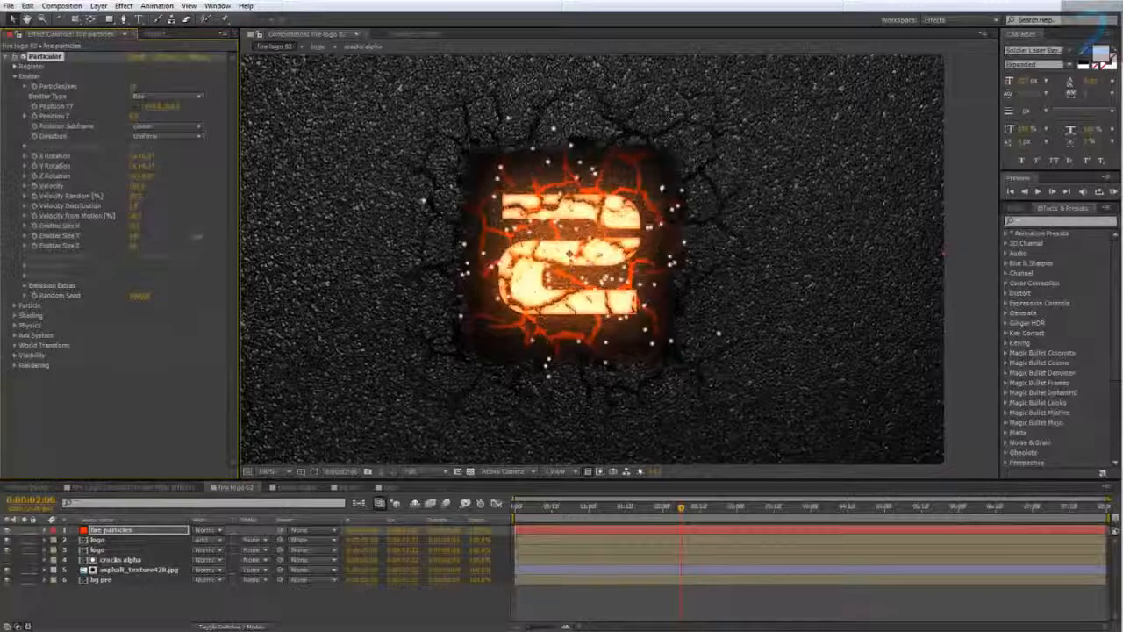
pyautogui.click(132, 246)
pyautogui.write('0')
pyautogui.press('Return')
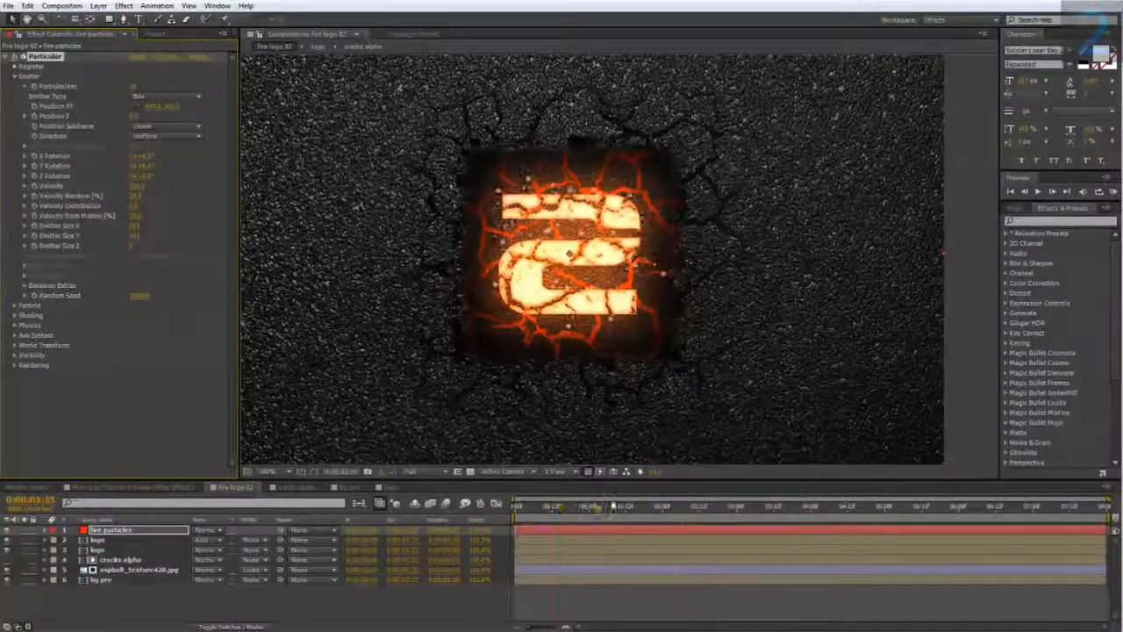
# Step: Preview the particle emission and enlarge the emitter's X and Y sizes further to spread particles across the square hole
pyautogui.click(626, 506)
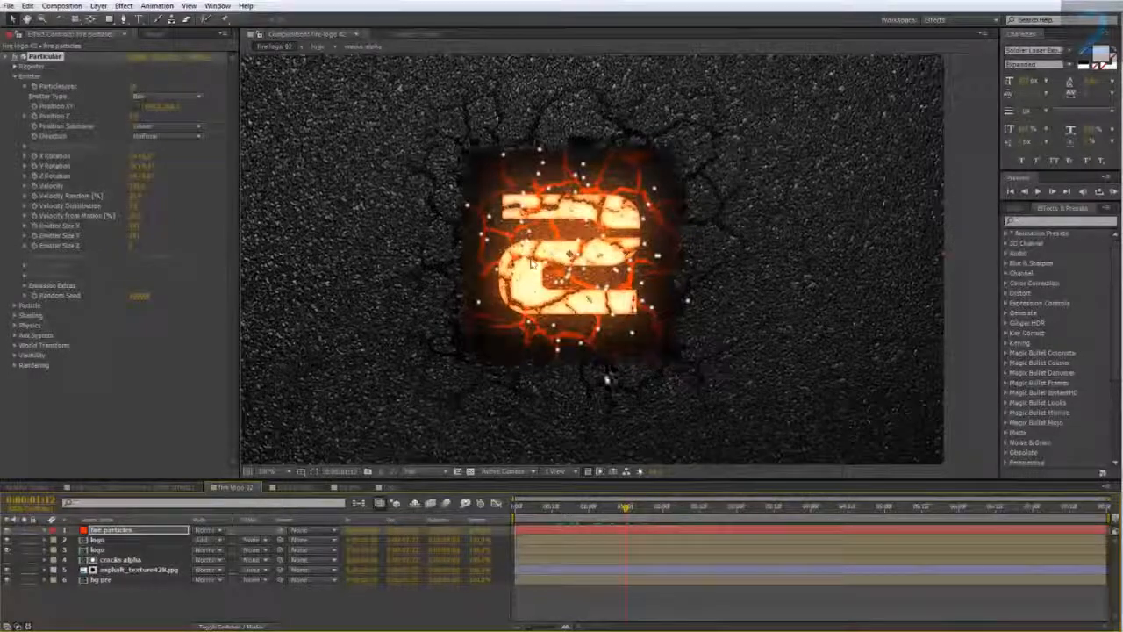
pyautogui.moveTo(625, 507); pyautogui.dragTo(545, 507)
pyautogui.press('space')
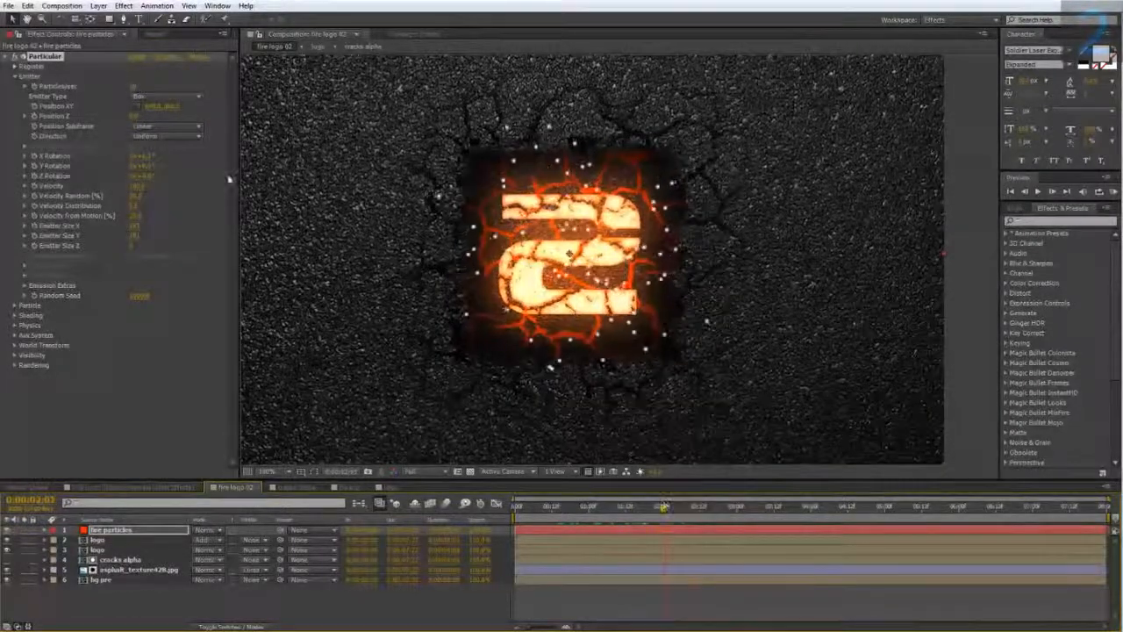
pyautogui.moveTo(134, 226); pyautogui.dragTo(197, 238)
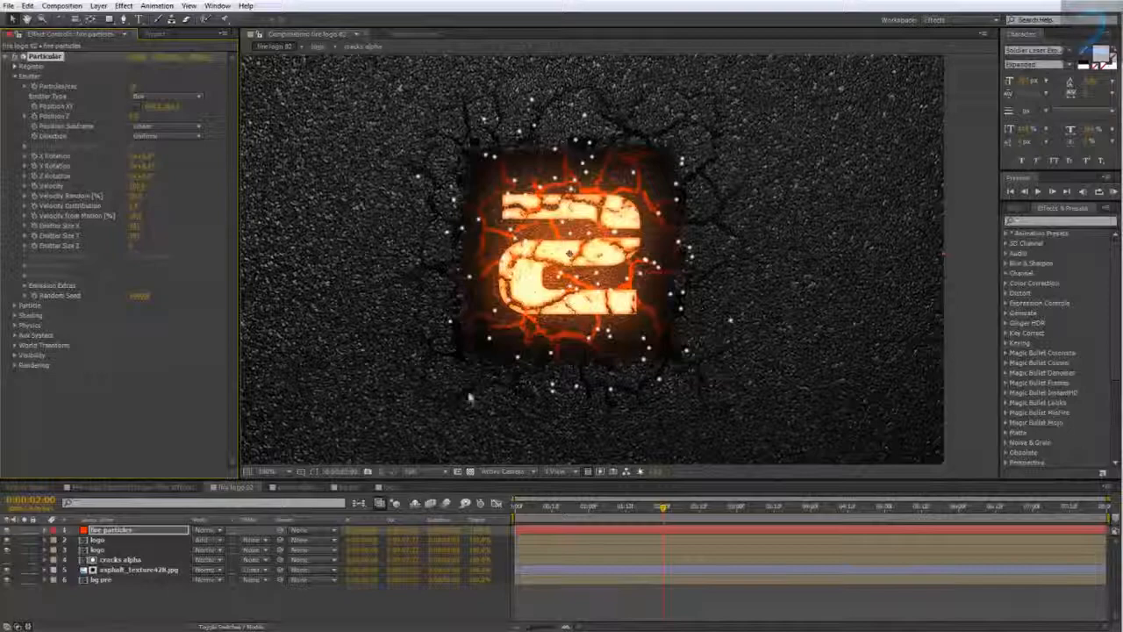
# Step: Set Wind X to 150 in Particular's Air physics settings
pyautogui.moveTo(494, 356); pyautogui.dragTo(405, 393)
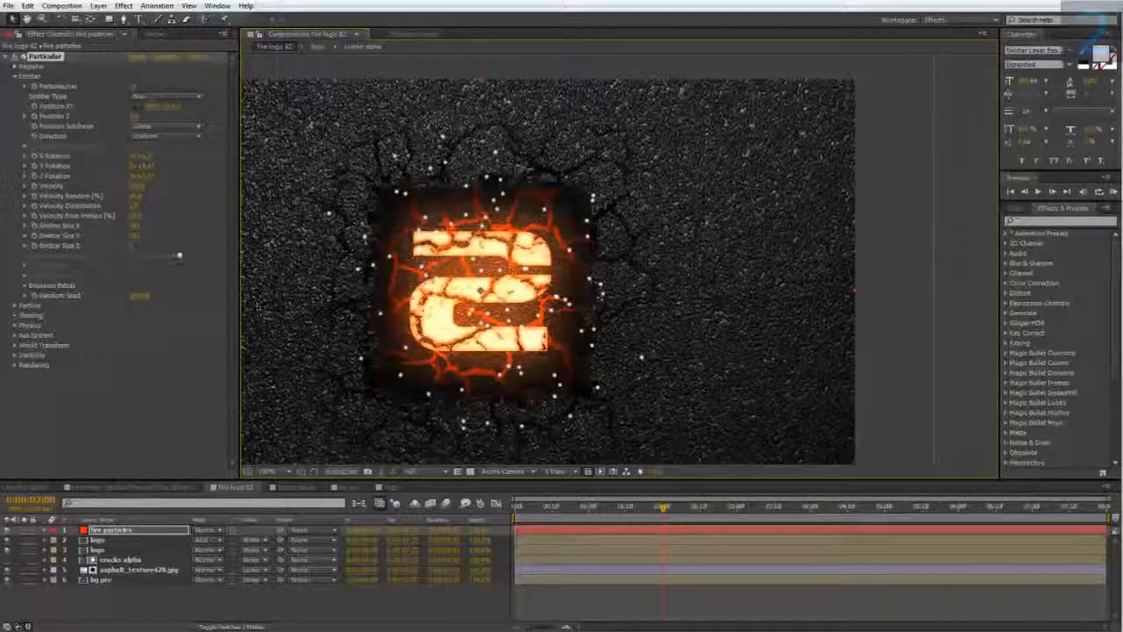
pyautogui.click(14, 306)
pyautogui.scroll(-1, 151, 344)
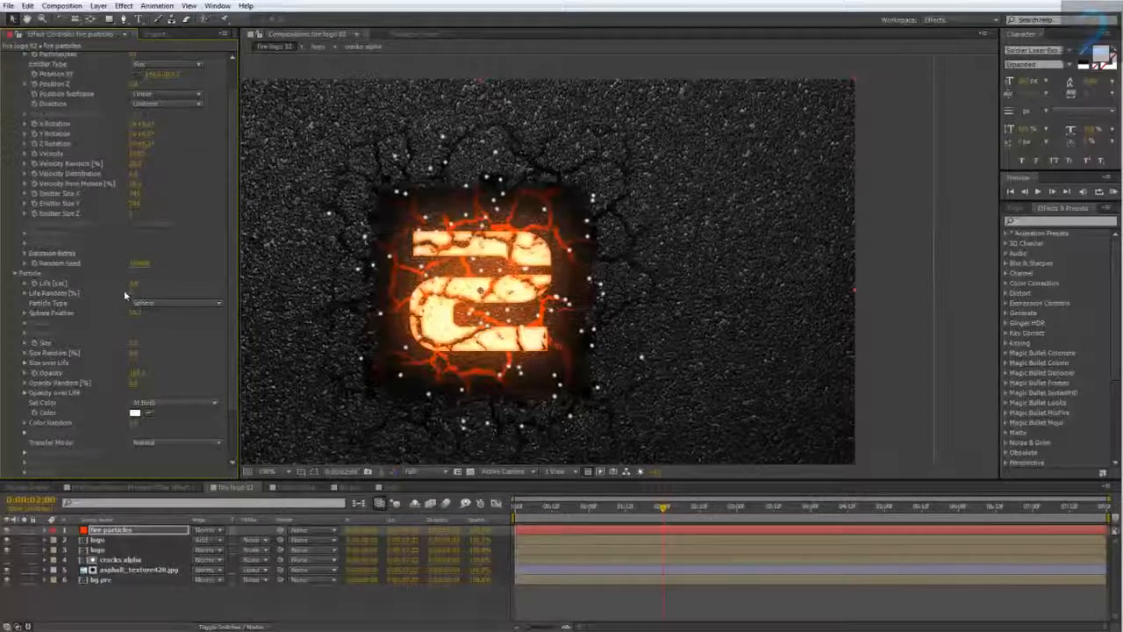
pyautogui.scroll(-2, 54, 309)
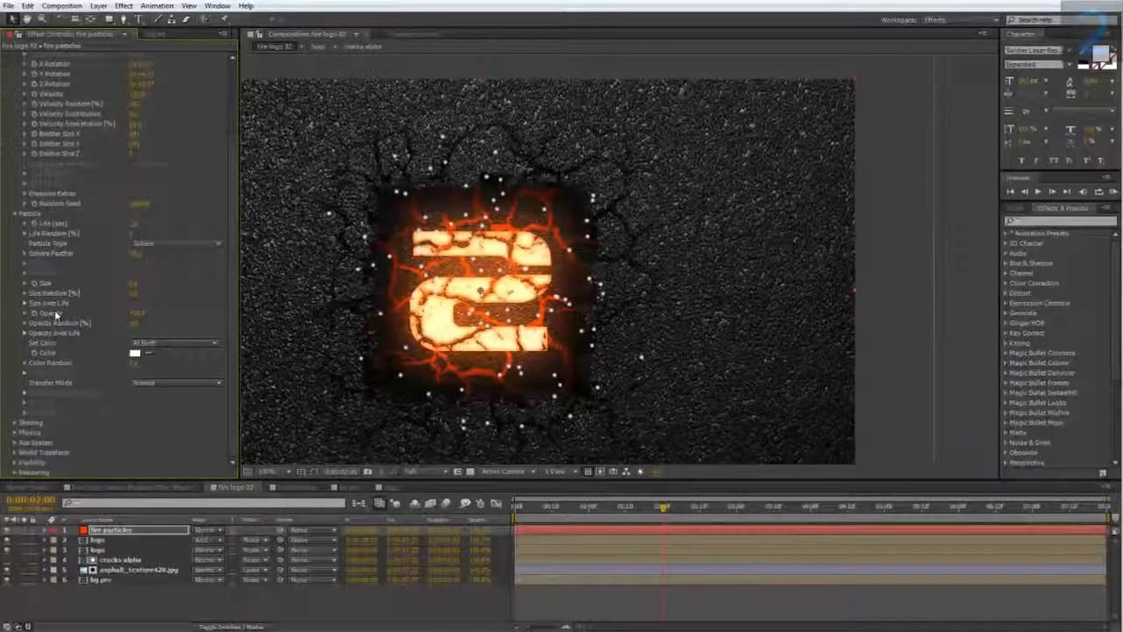
pyautogui.click(14, 434)
pyautogui.scroll(-2, 24, 427)
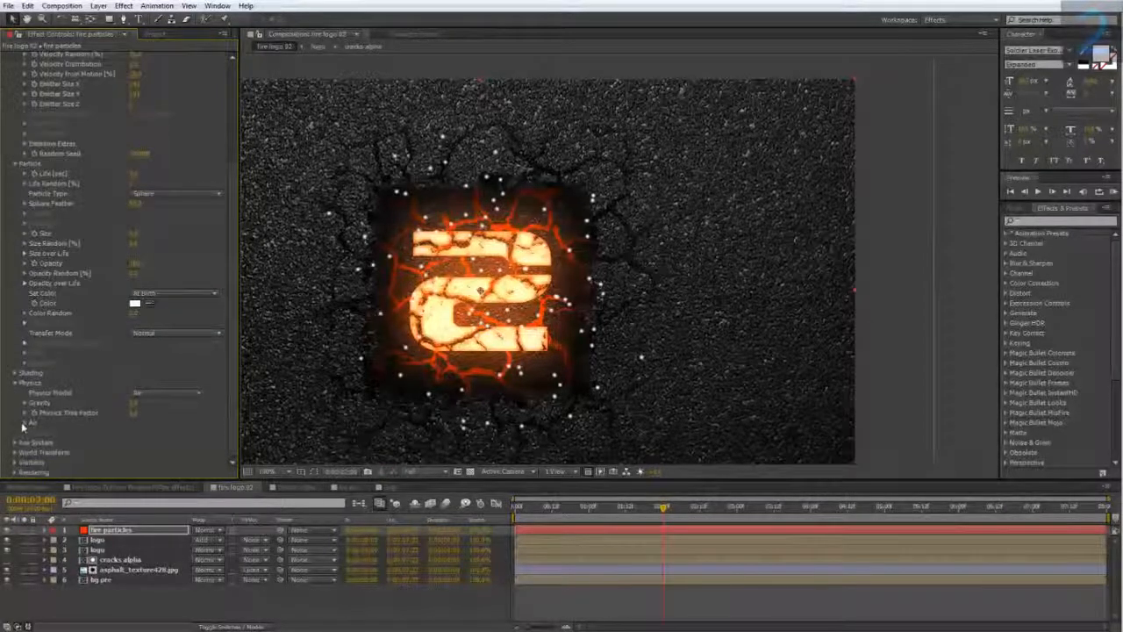
pyautogui.click(25, 424)
pyautogui.scroll(-5, 25, 425)
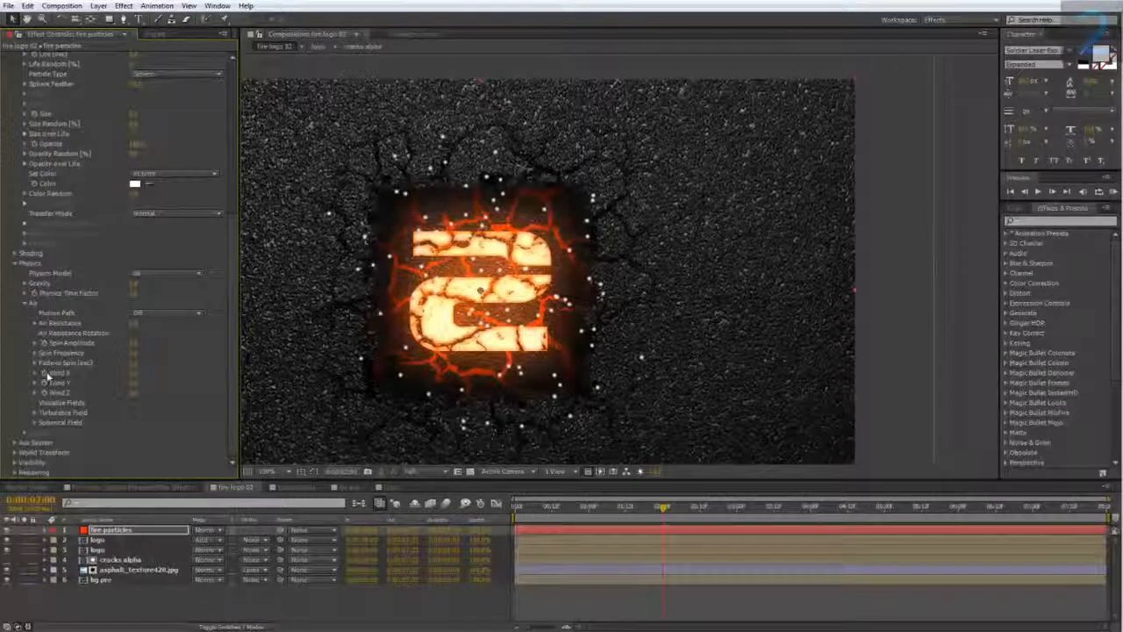
pyautogui.click(134, 372)
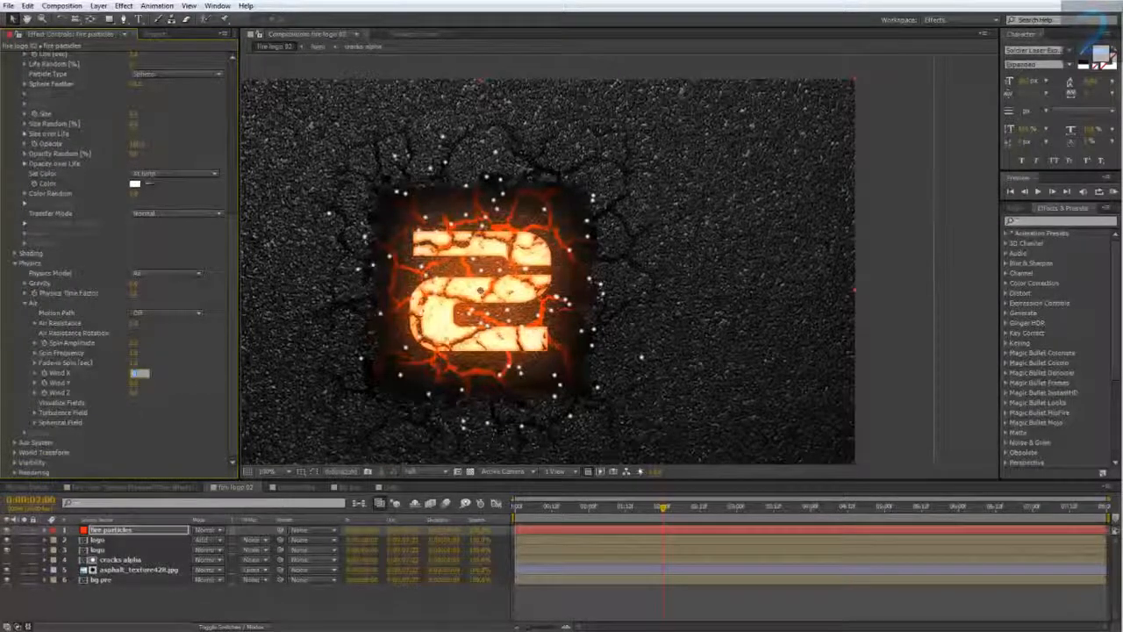
pyautogui.write('150')
pyautogui.press('Return')
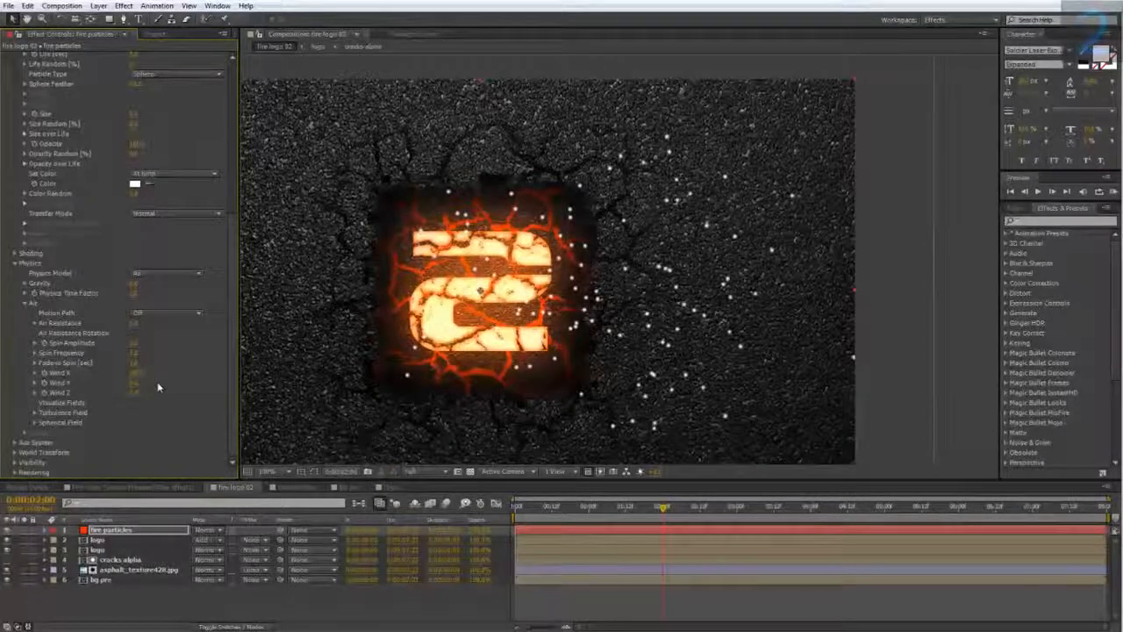
# Step: Set Wind Y to -100 in Particular's Air physics so the particles blow upward
pyautogui.click(135, 384)
pyautogui.click(134, 383)
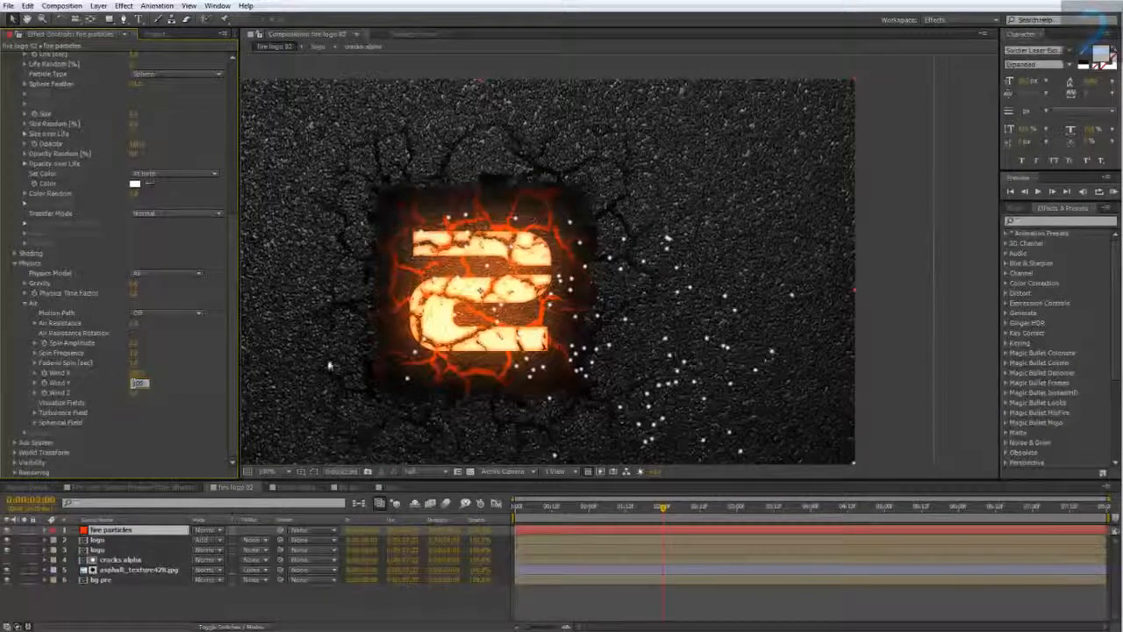
pyautogui.write('-100')
pyautogui.press('Return')
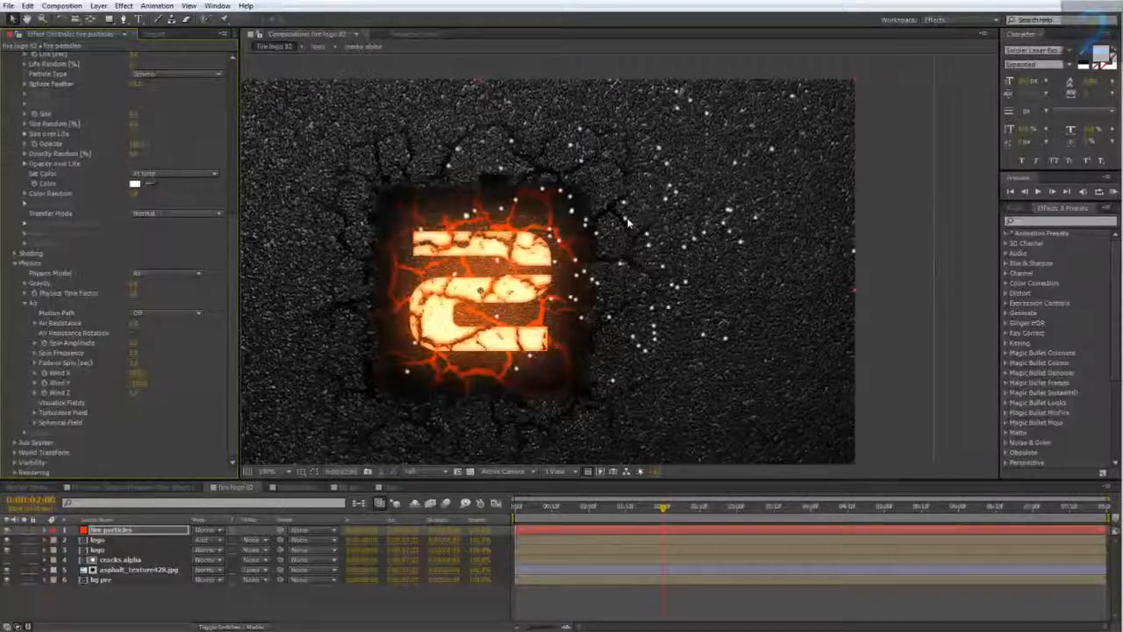
# Step: Adjust Wind Z in Particular's Air physics and scrub through the animation to check how the particles blow
pyautogui.moveTo(665, 509); pyautogui.dragTo(799, 509)
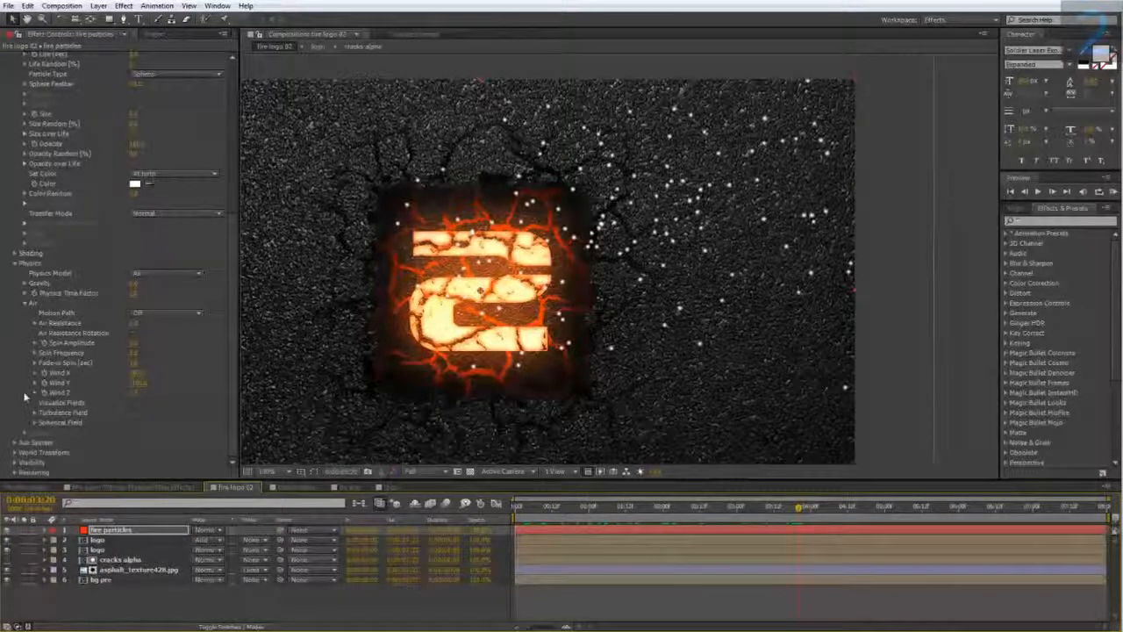
pyautogui.click(136, 393)
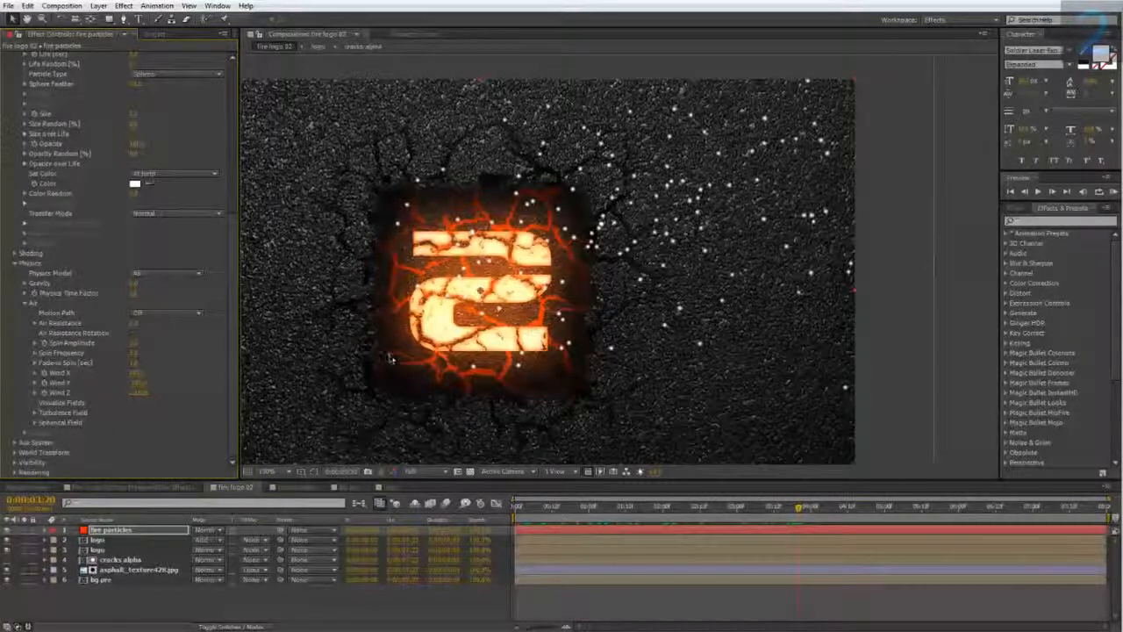
pyautogui.moveTo(569, 508); pyautogui.dragTo(809, 513)
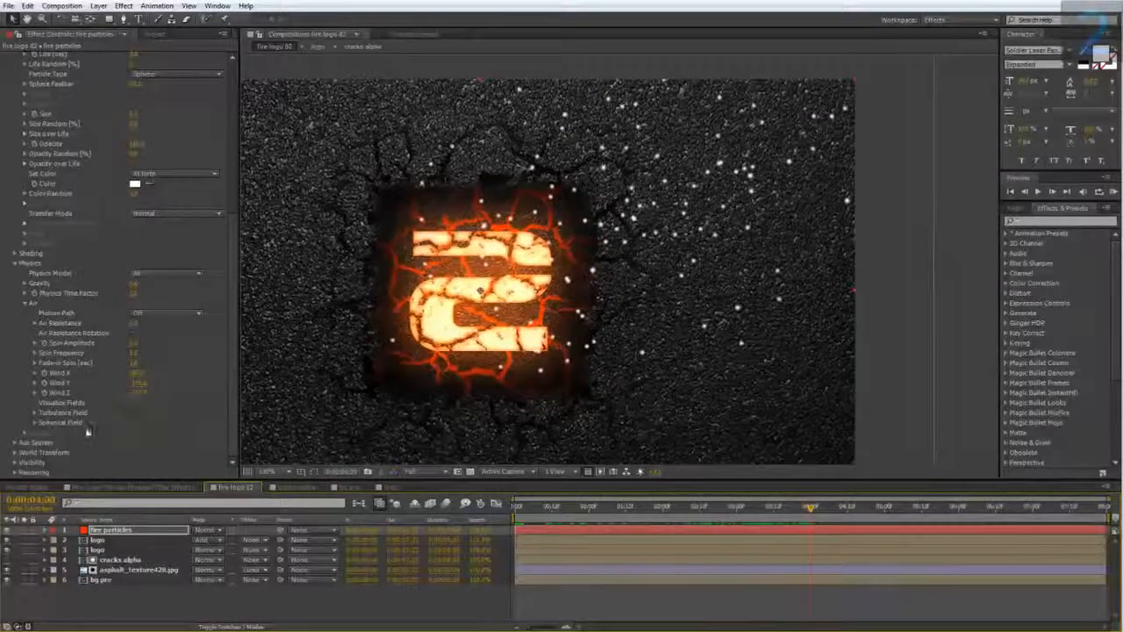
# Step: Increase Affect Position in Particular's Turbulence Field and scrub through the animation to check the particle movement
pyautogui.click(33, 412)
pyautogui.scroll(-3, 64, 418)
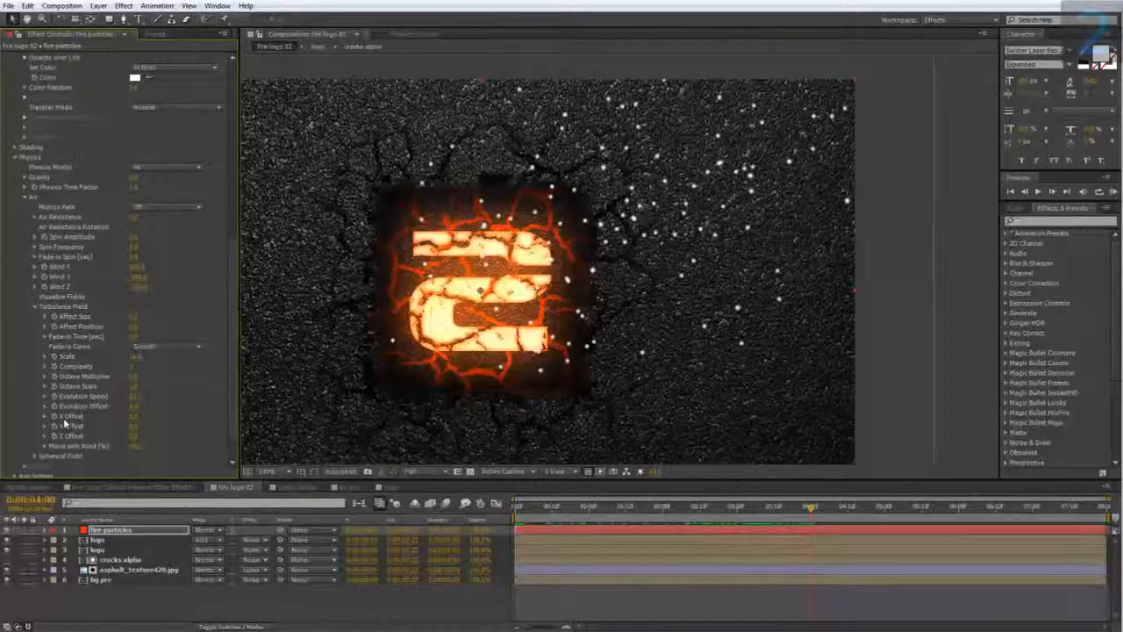
pyautogui.moveTo(133, 327); pyautogui.dragTo(191, 331)
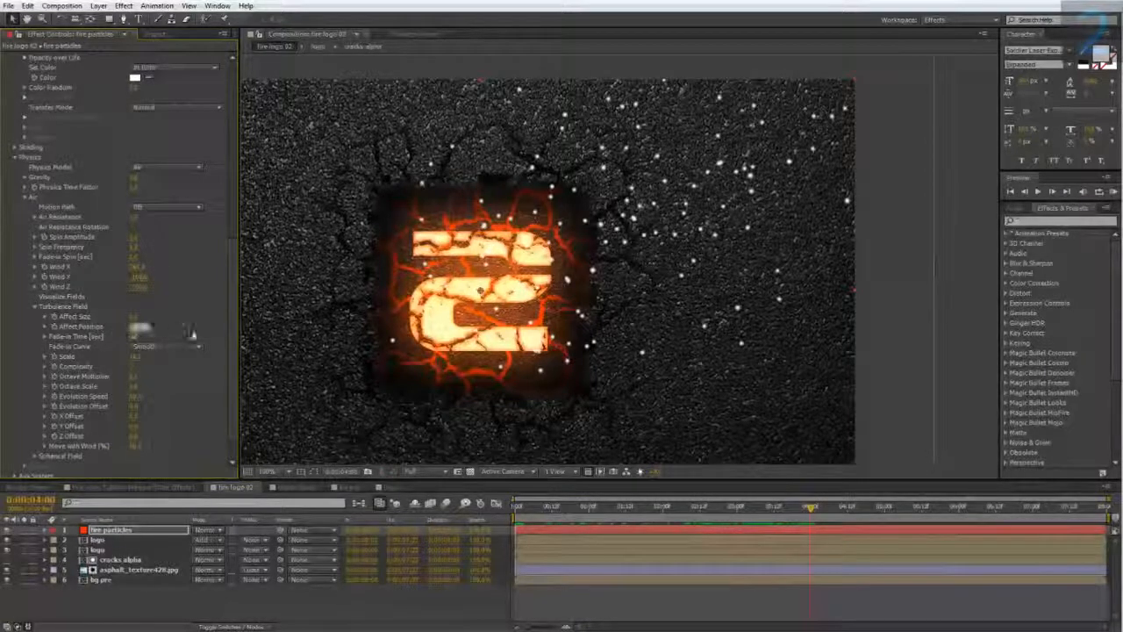
pyautogui.press('Return')
pyautogui.moveTo(530, 507); pyautogui.dragTo(832, 524)
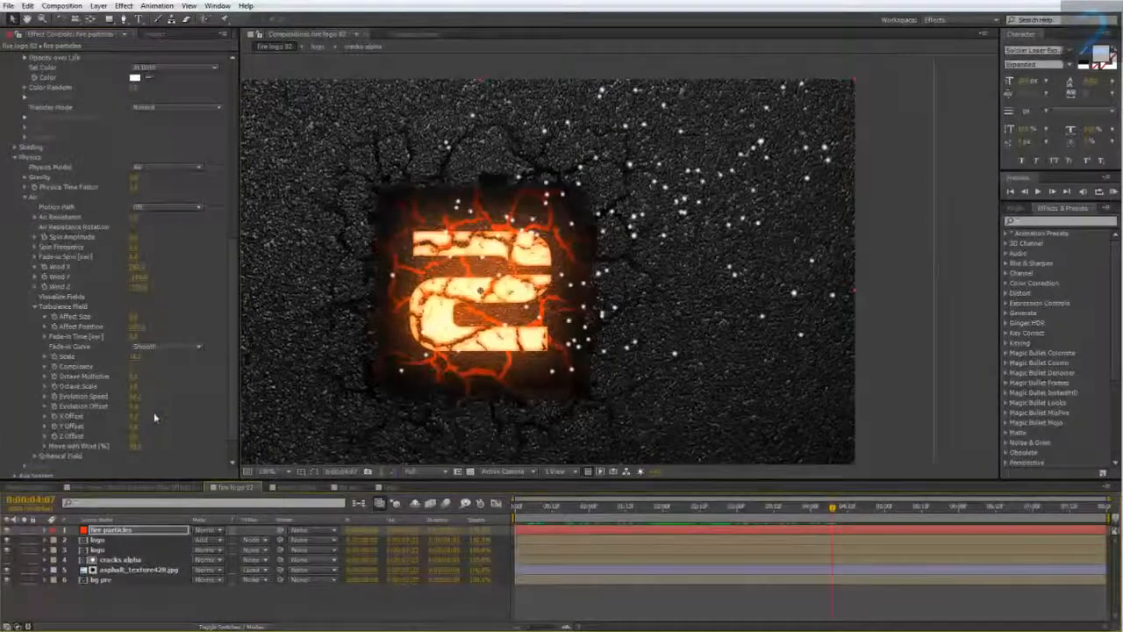
# Step: Change the particle color from white to a pale yellow
pyautogui.scroll(4, 128, 211)
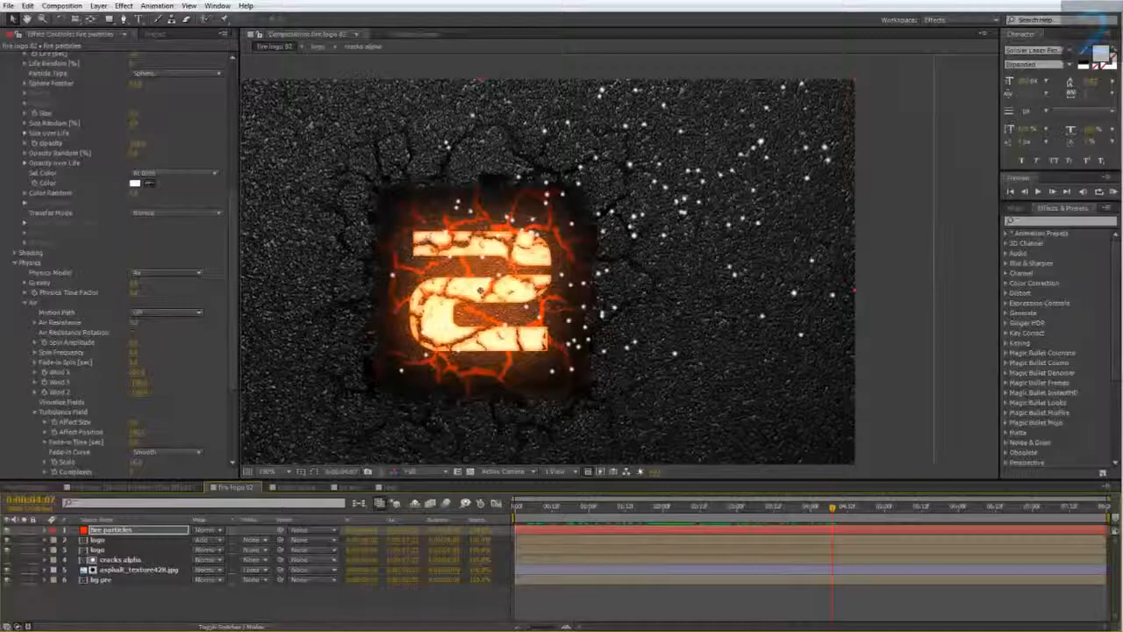
pyautogui.click(438, 326)
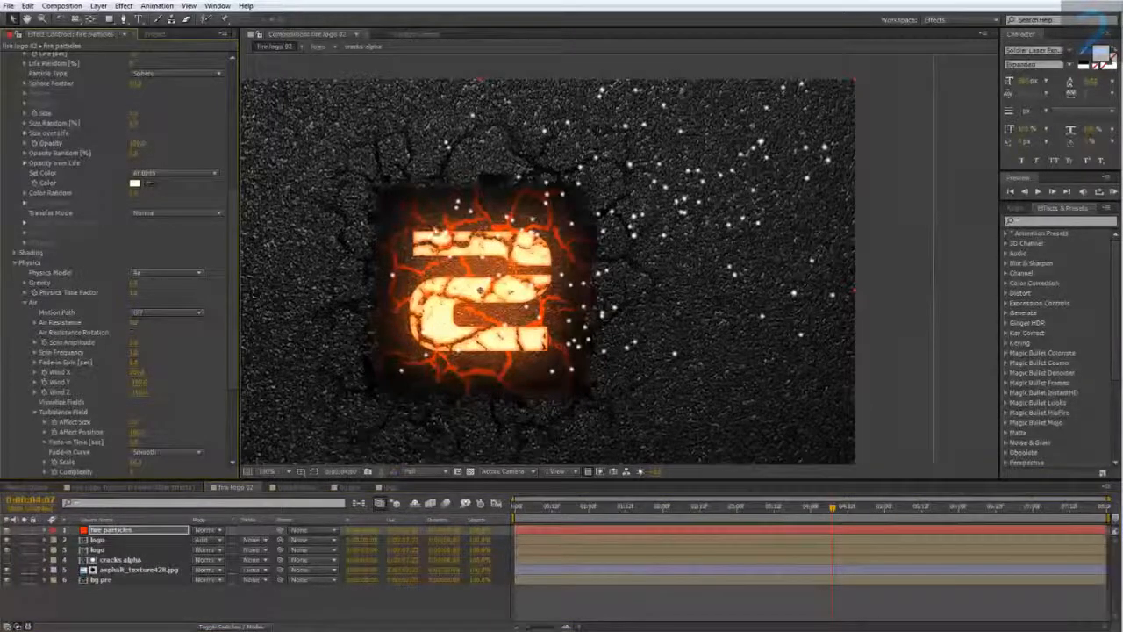
pyautogui.scroll(1, 443, 321)
pyautogui.click(134, 184)
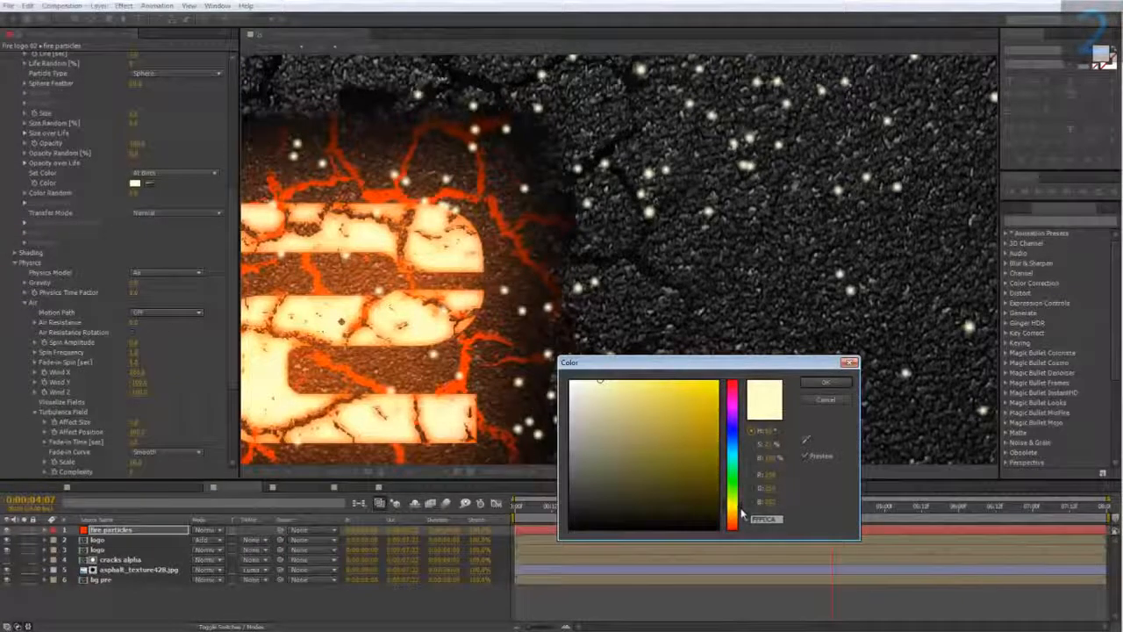
pyautogui.click(814, 384)
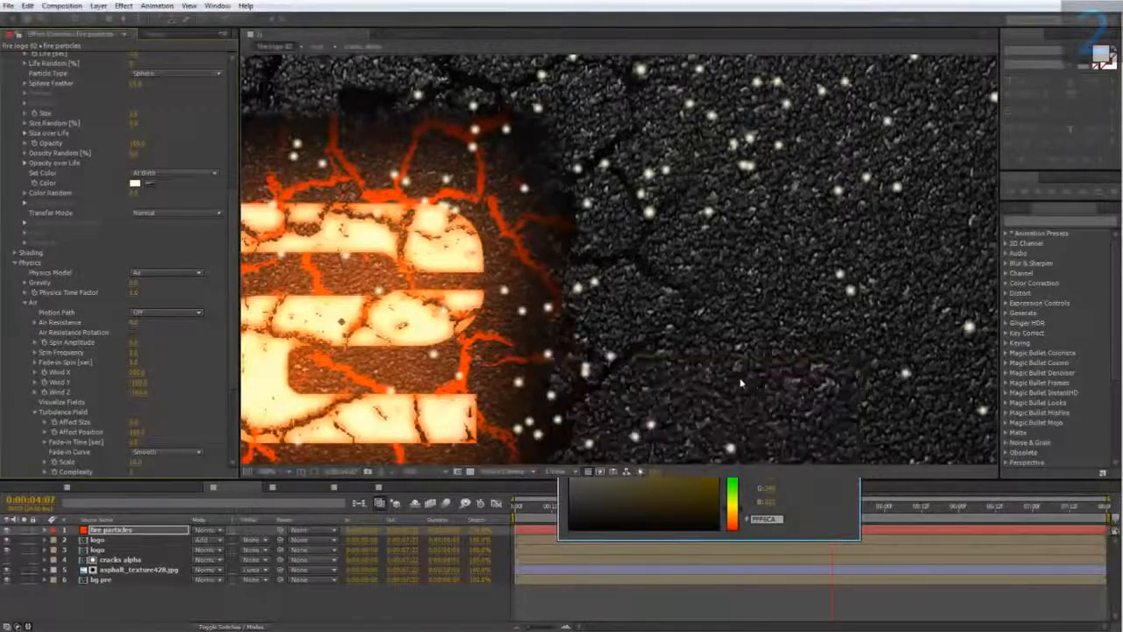
# Step: Check the sparks in the finished Fire Logo preview and set Motion Blur to On in Particular's Rendering settings
pyautogui.scroll(-1, 739, 384)
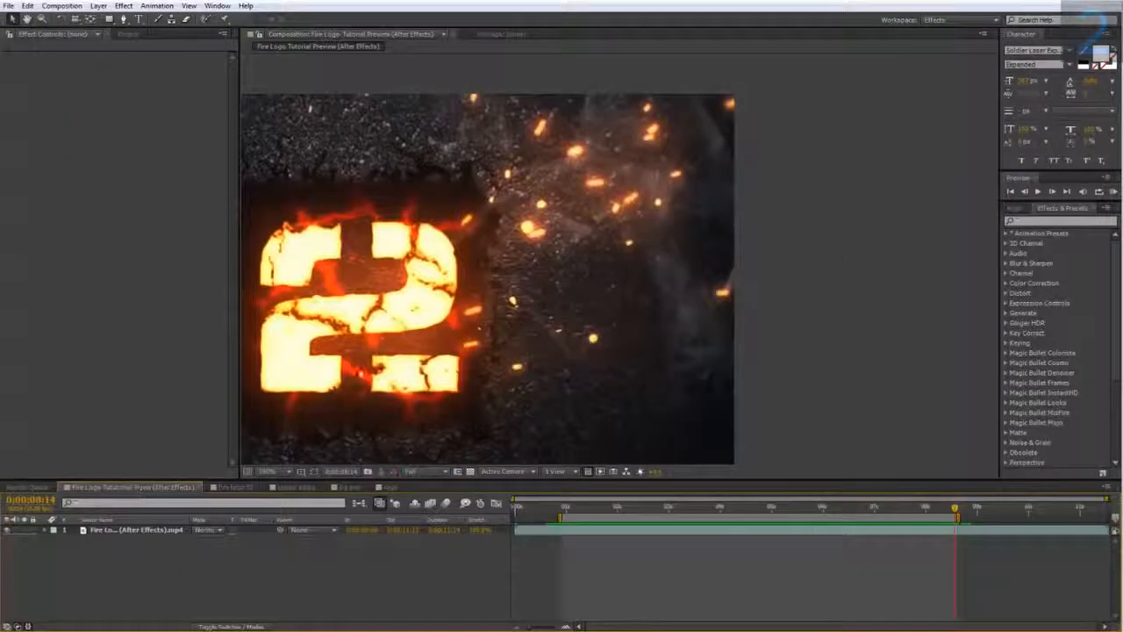
pyautogui.moveTo(595, 182); pyautogui.dragTo(595, 193)
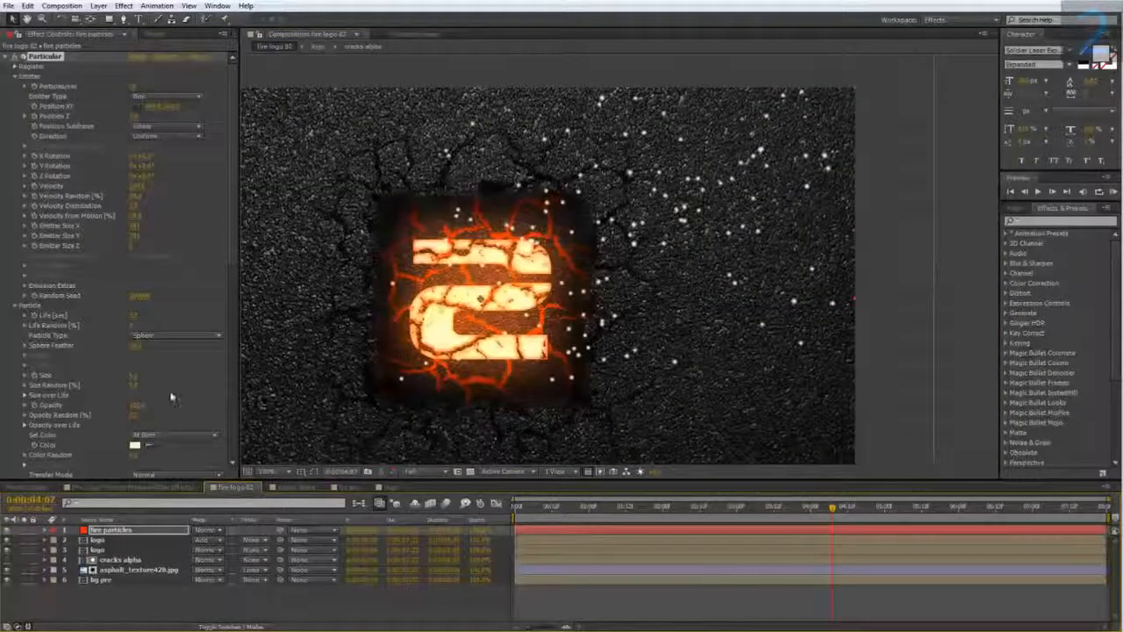
pyautogui.scroll(-10, 105, 408)
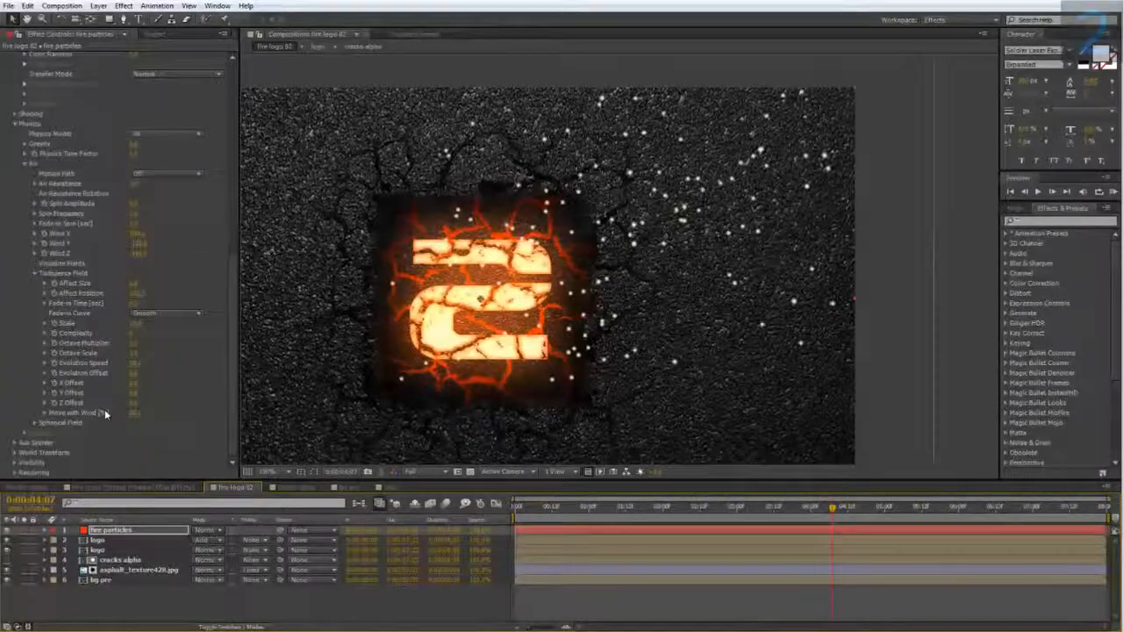
pyautogui.click(14, 473)
pyautogui.scroll(-2, 26, 416)
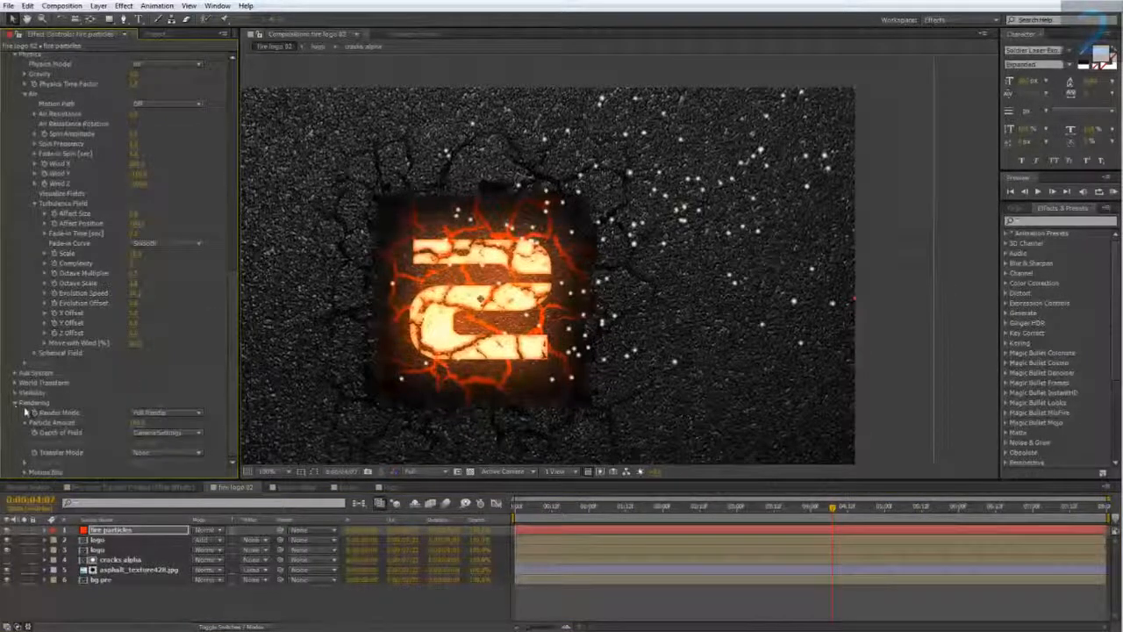
pyautogui.click(24, 472)
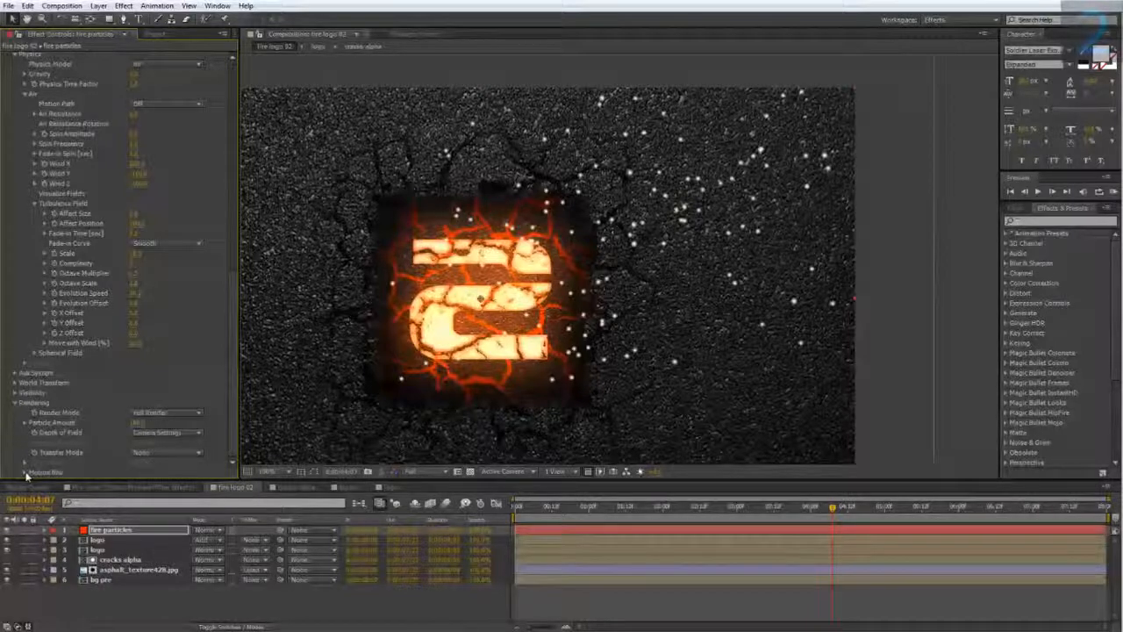
pyautogui.scroll(-2, 30, 476)
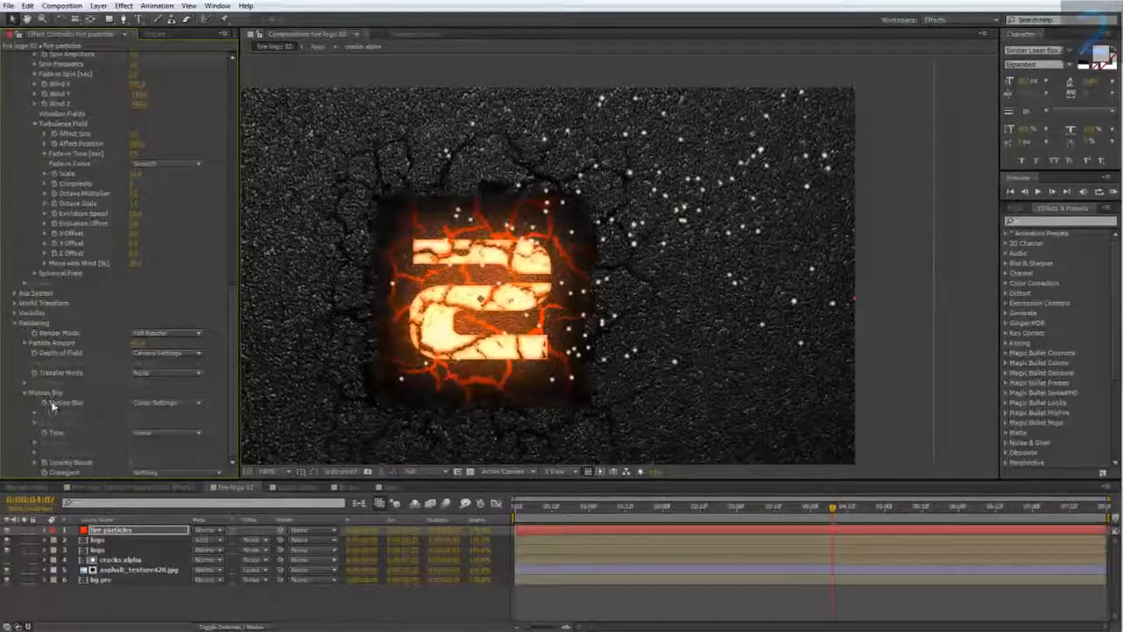
pyautogui.click(147, 404)
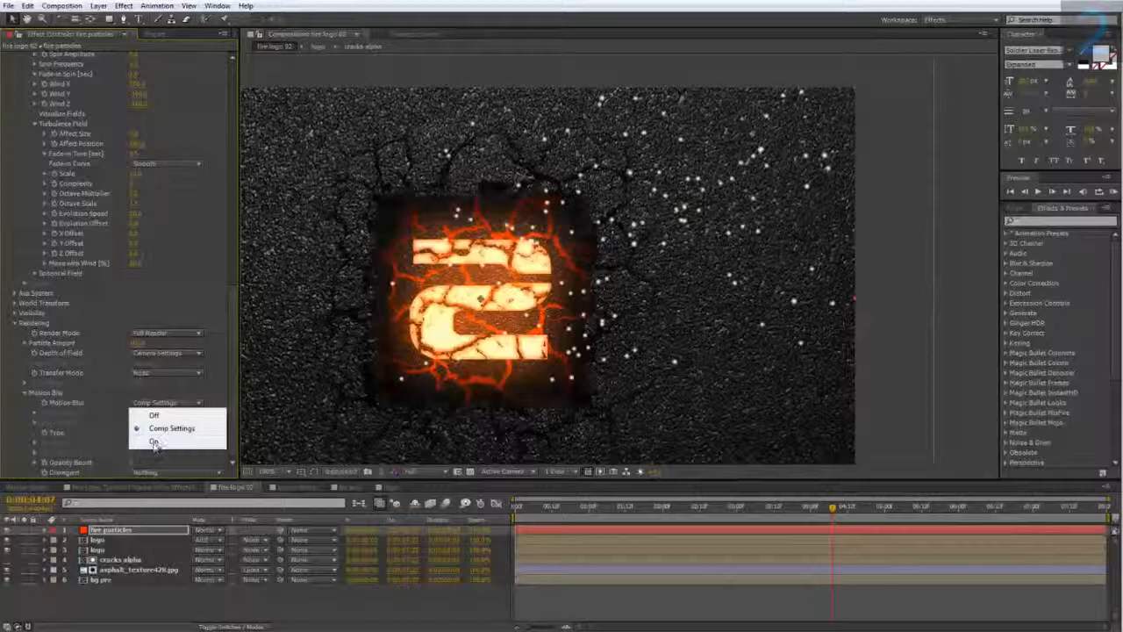
pyautogui.click(155, 442)
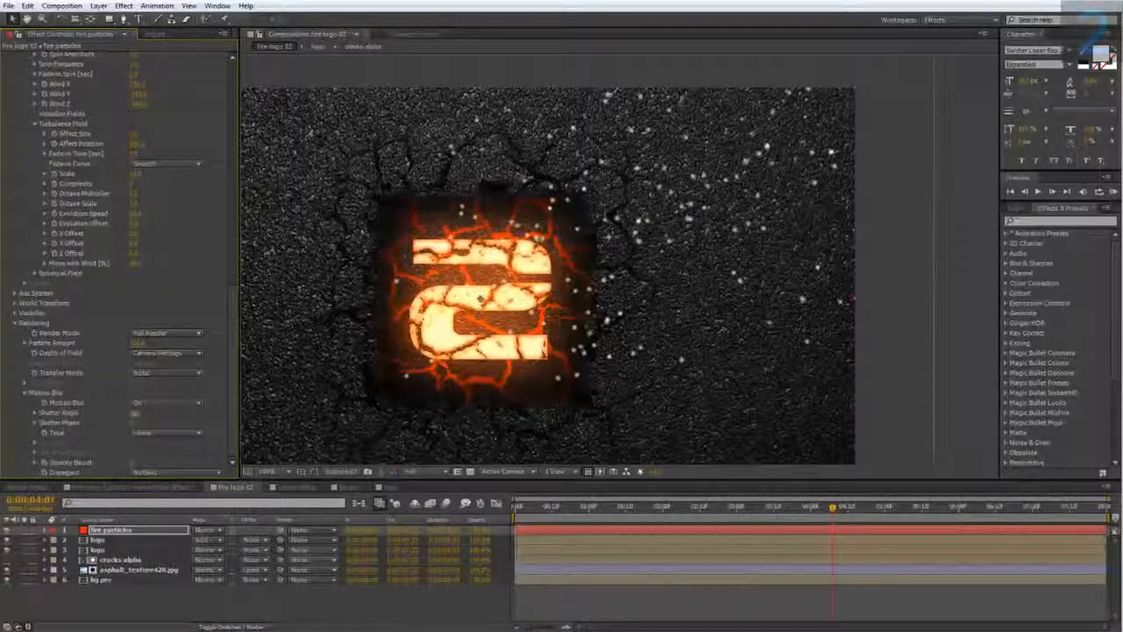
# Step: Set the Motion Blur Shutter Angle to 400 to stretch the particles into streaks
pyautogui.moveTo(178, 416); pyautogui.dragTo(407, 415)
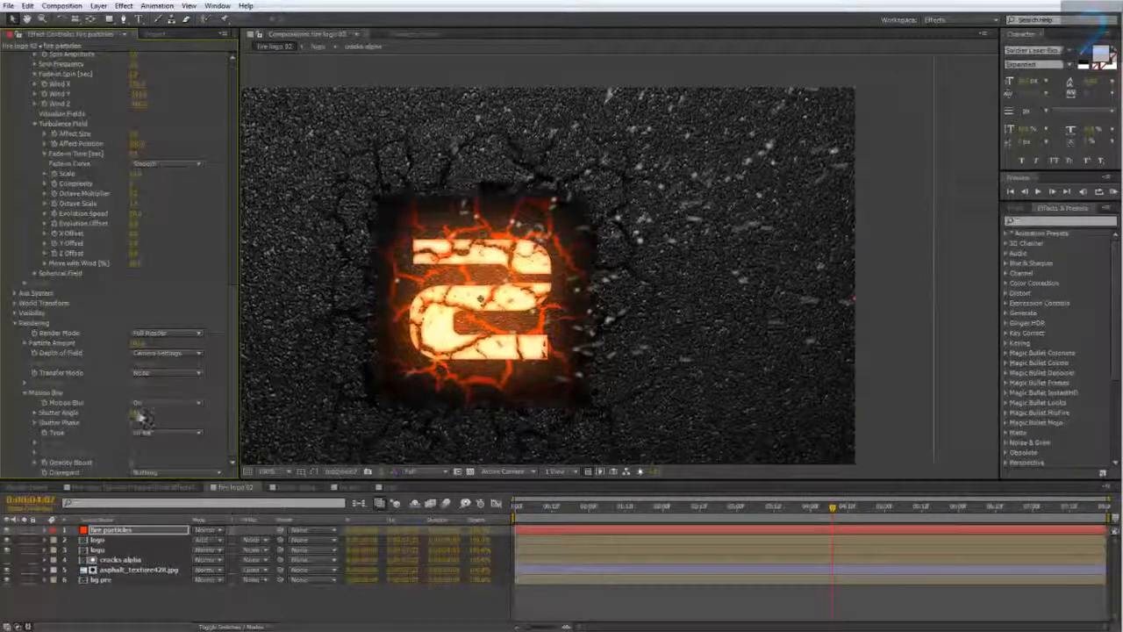
pyautogui.click(139, 412)
pyautogui.write('400')
pyautogui.press('Return')
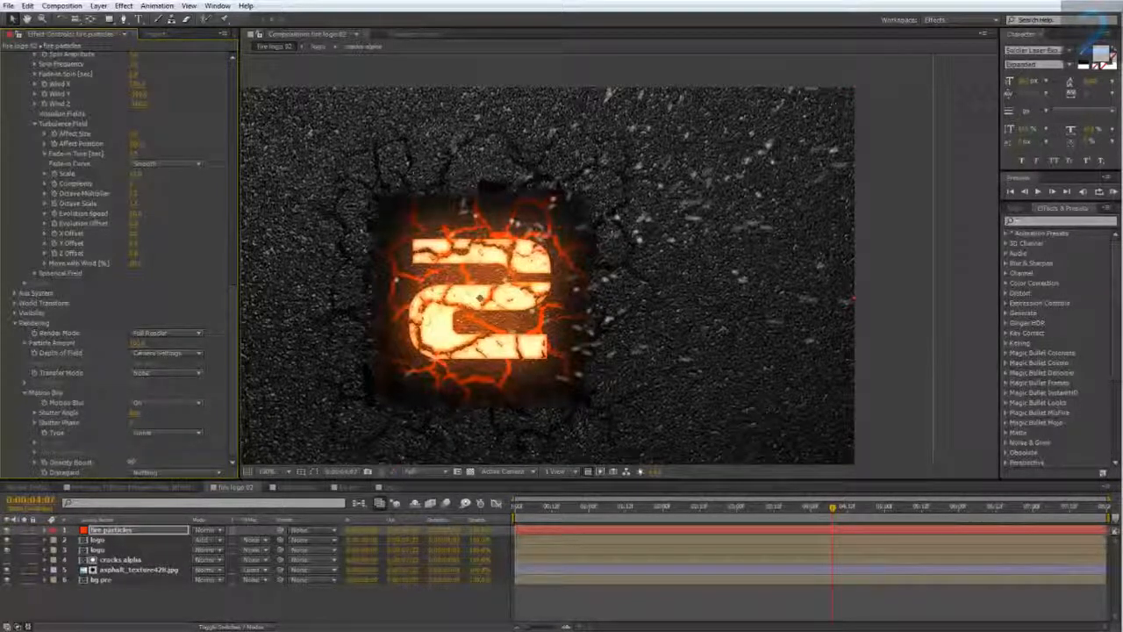
# Step: Raise the motion blur's Opacity Boost for the particles and apply a Glow effect to the fire particles layer
pyautogui.moveTo(132, 462); pyautogui.dragTo(141, 462)
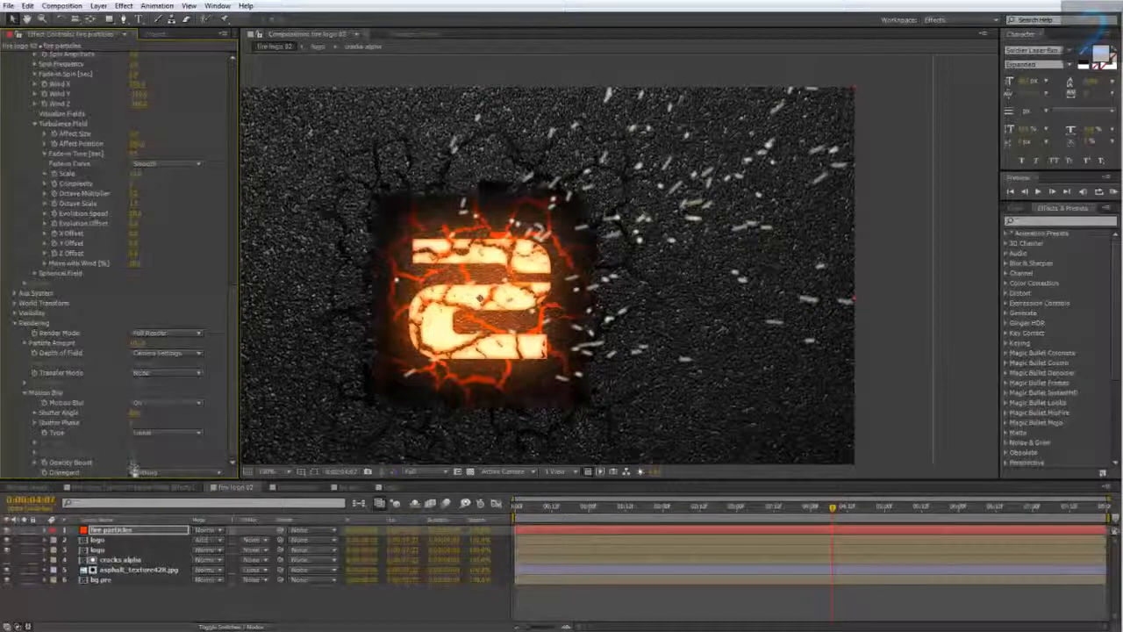
pyautogui.rightClick(123, 529)
pyautogui.moveTo(206, 263)
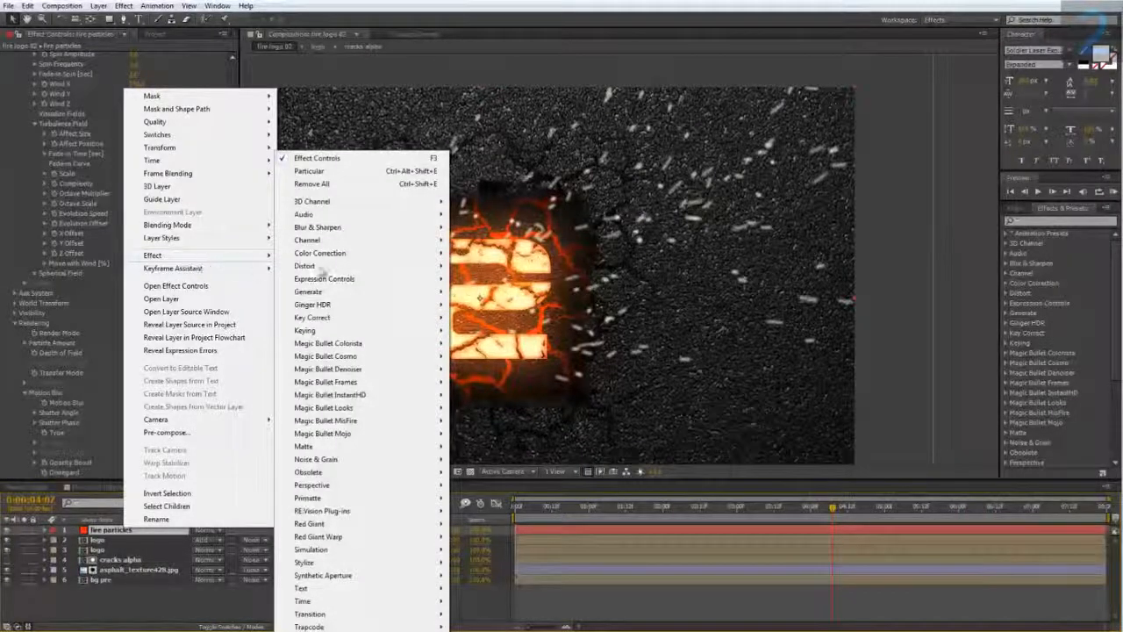
pyautogui.moveTo(331, 564)
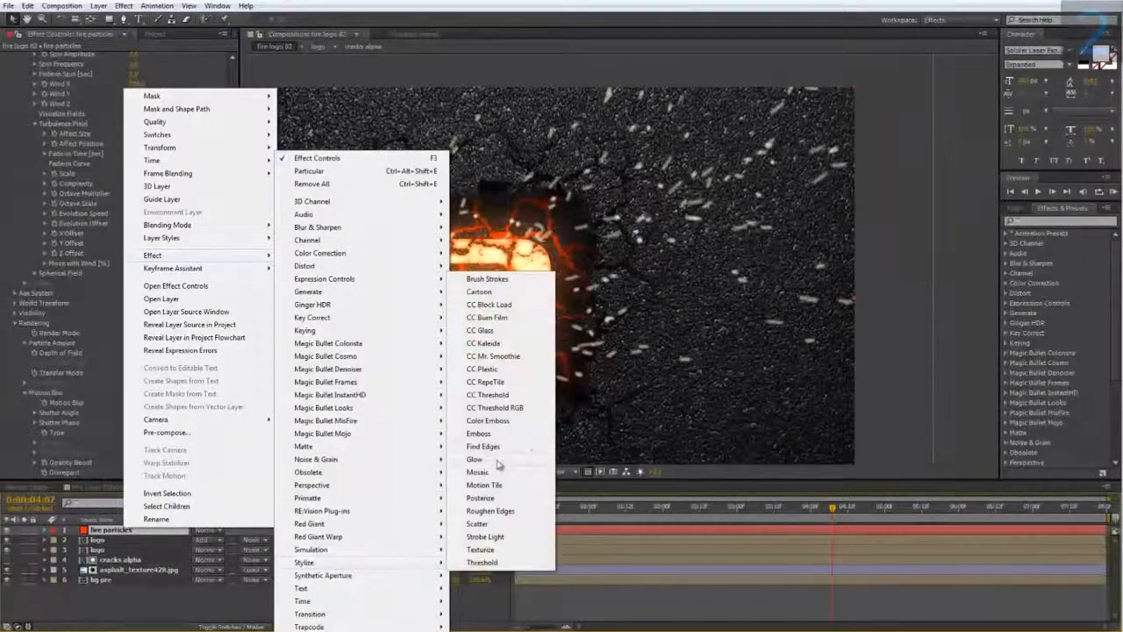
pyautogui.click(501, 464)
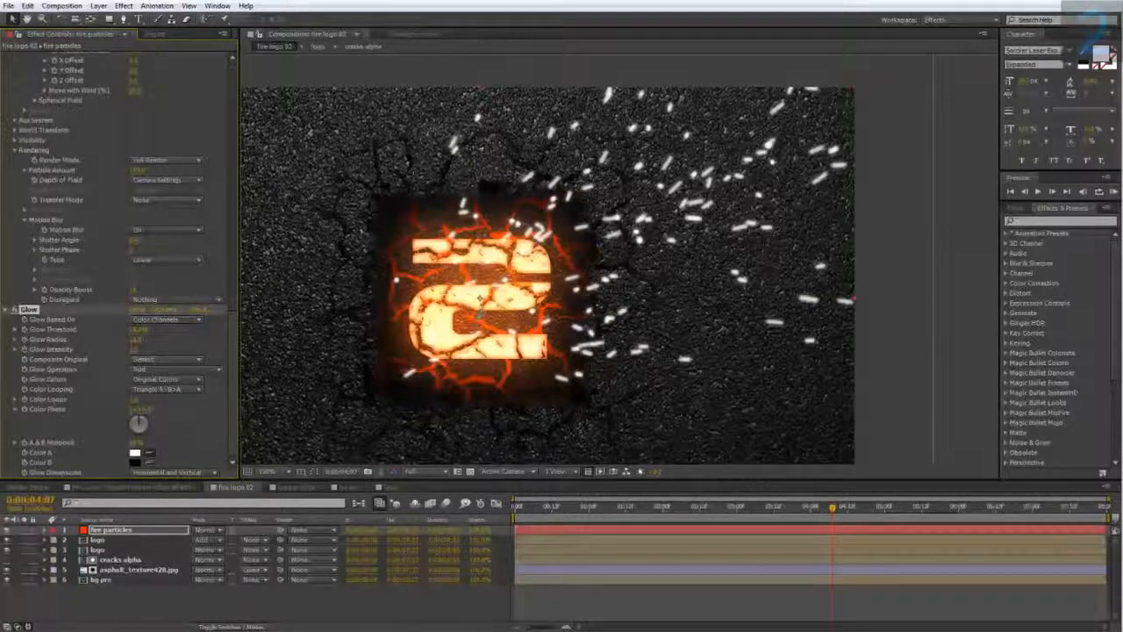
# Step: Set the Glow effect's Color A to a fully saturated bright orange
pyautogui.click(481, 326)
pyautogui.click(136, 452)
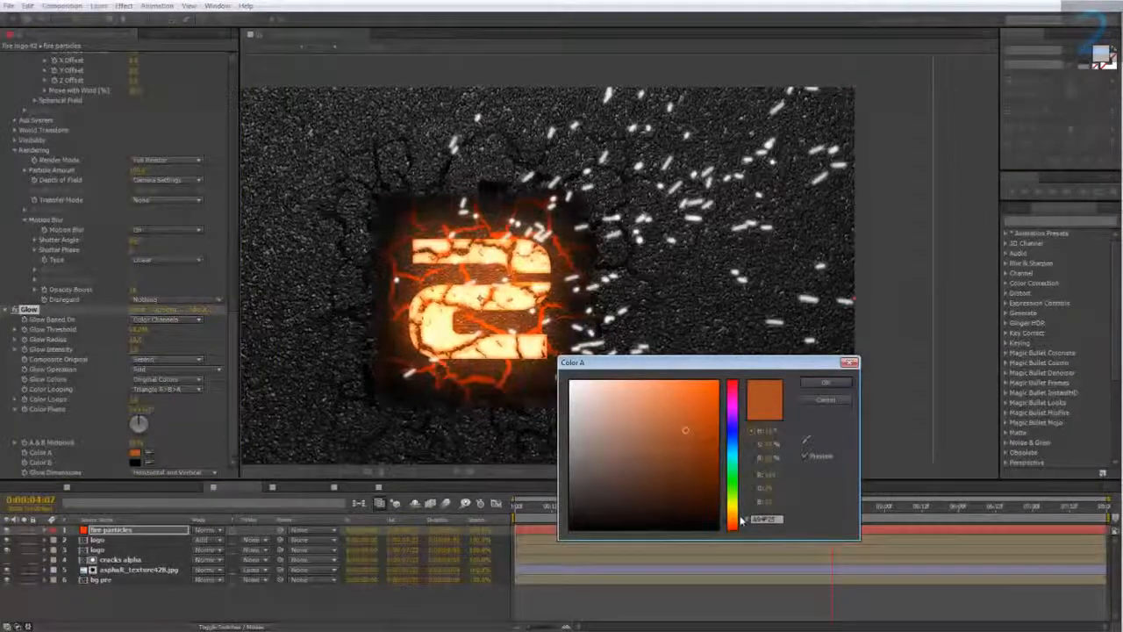
pyautogui.moveTo(741, 524); pyautogui.dragTo(741, 520)
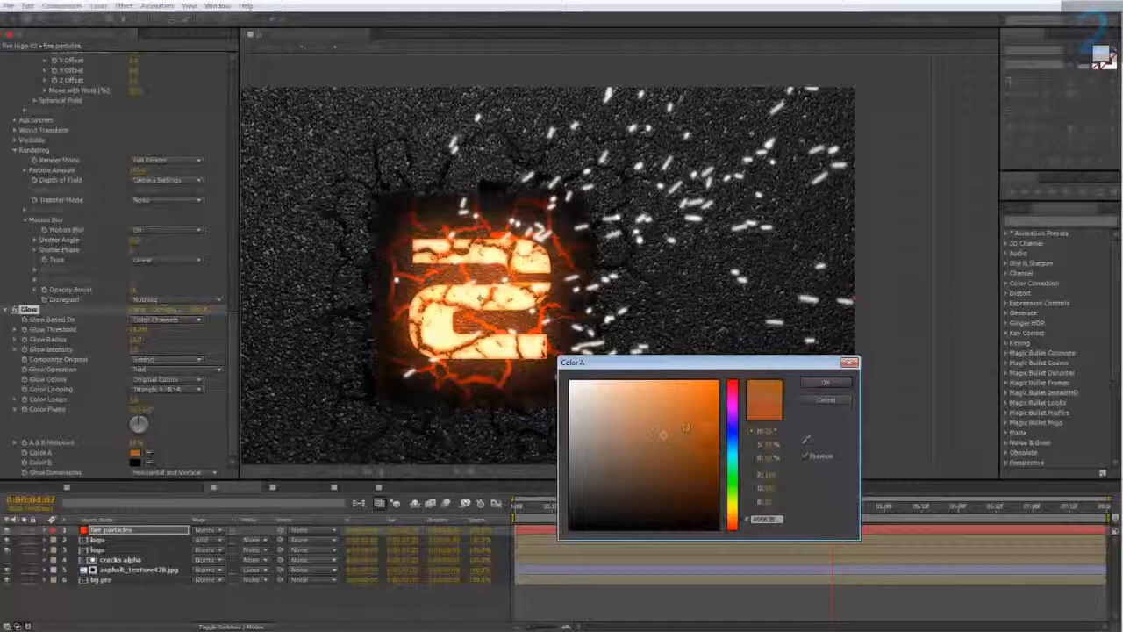
pyautogui.moveTo(686, 429); pyautogui.dragTo(788, 374)
pyautogui.click(812, 384)
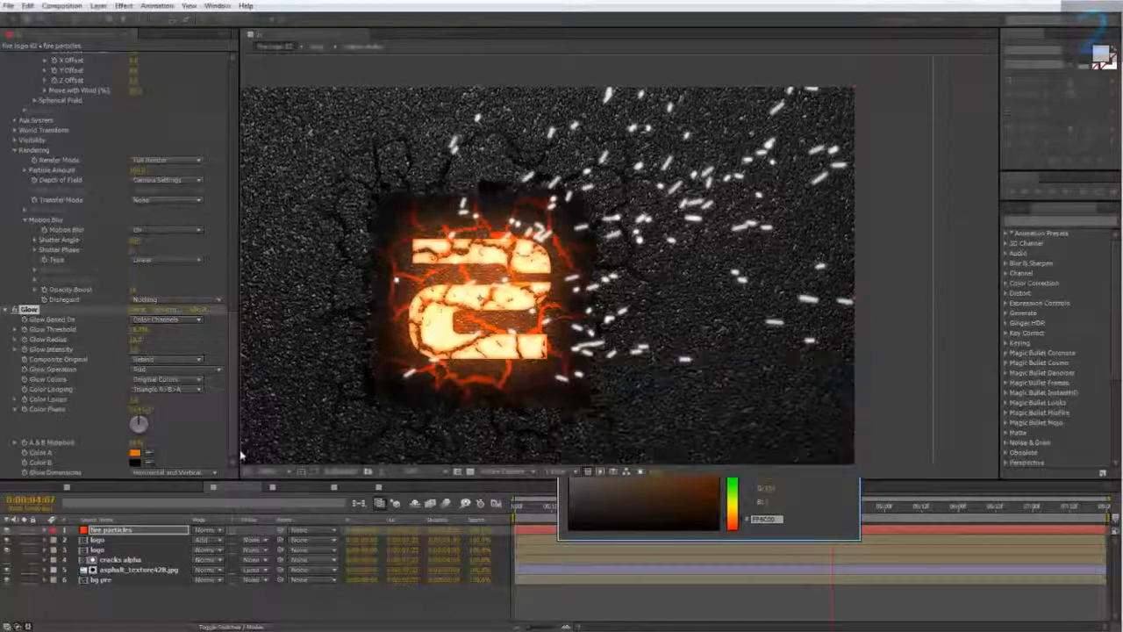
# Step: Set the Glow's Color B to a redder orange and its Glow Colors option to A & B Colors
pyautogui.click(134, 462)
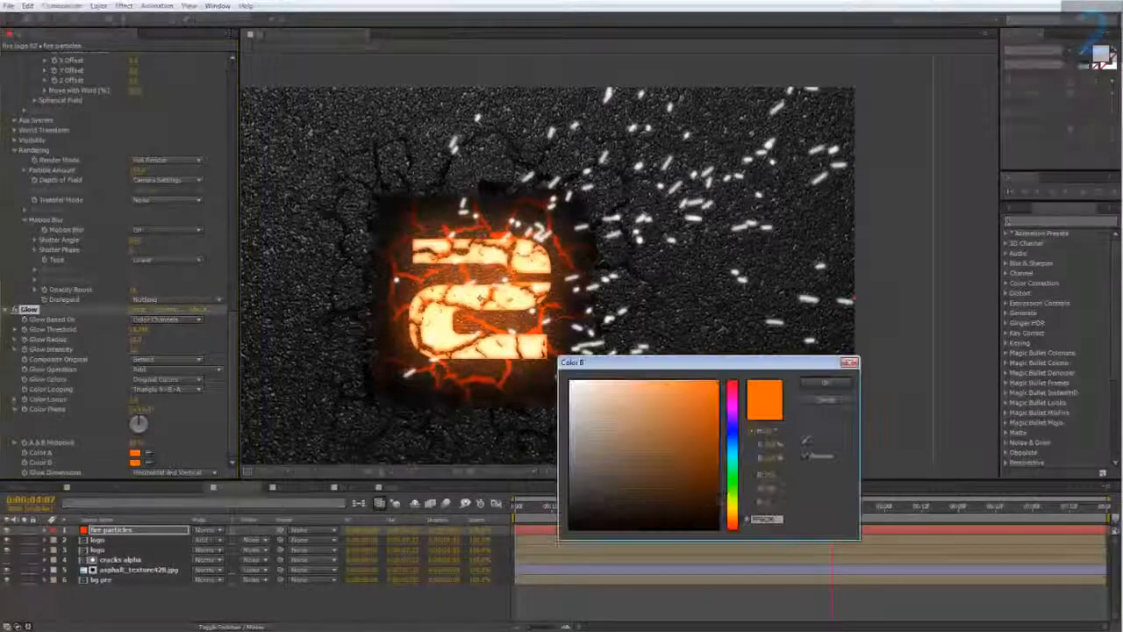
pyautogui.moveTo(740, 520); pyautogui.dragTo(742, 524)
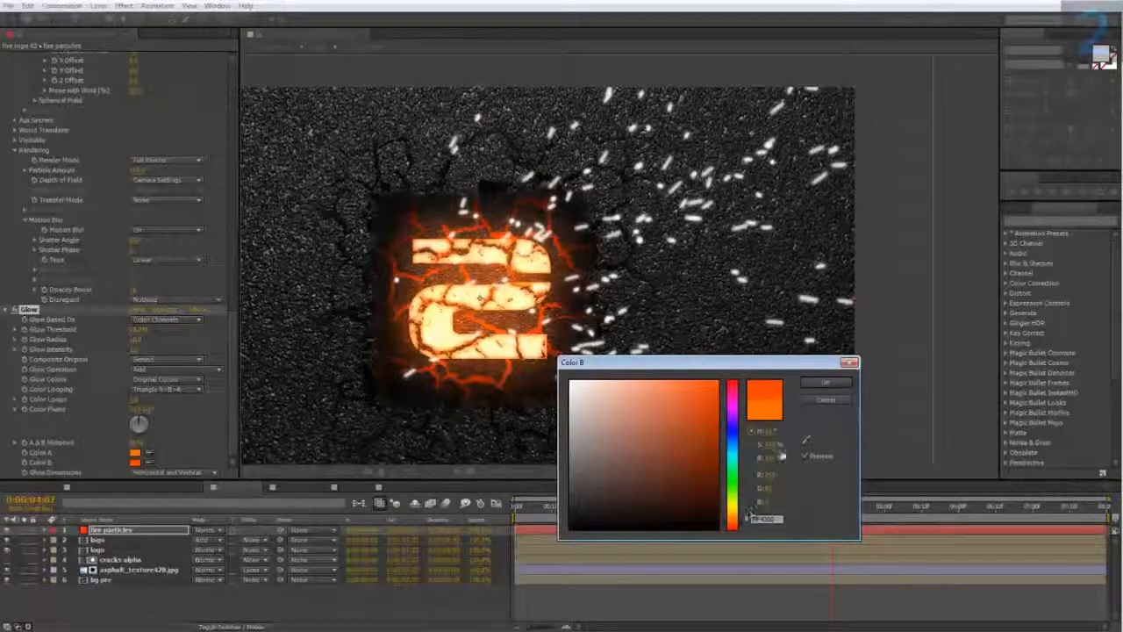
pyautogui.click(824, 384)
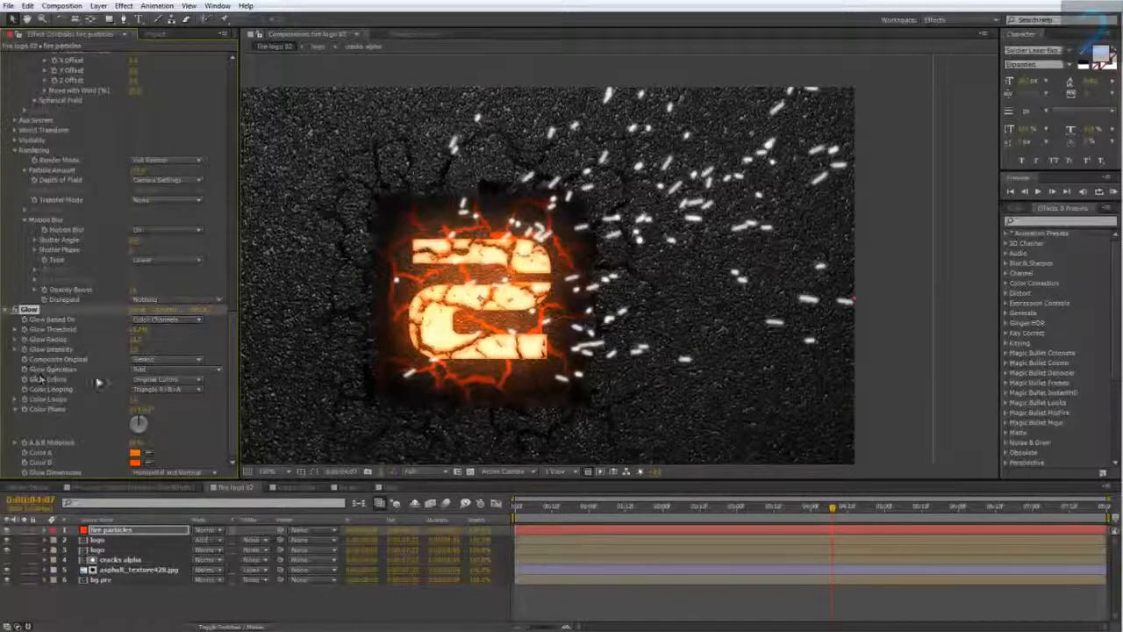
pyautogui.click(147, 383)
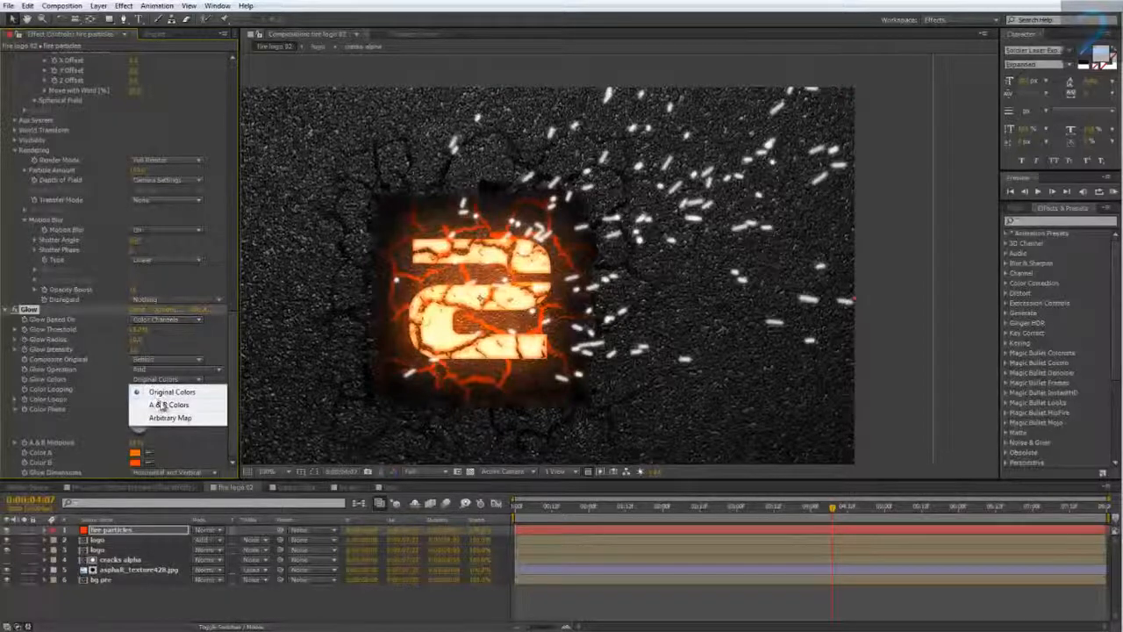
pyautogui.click(162, 405)
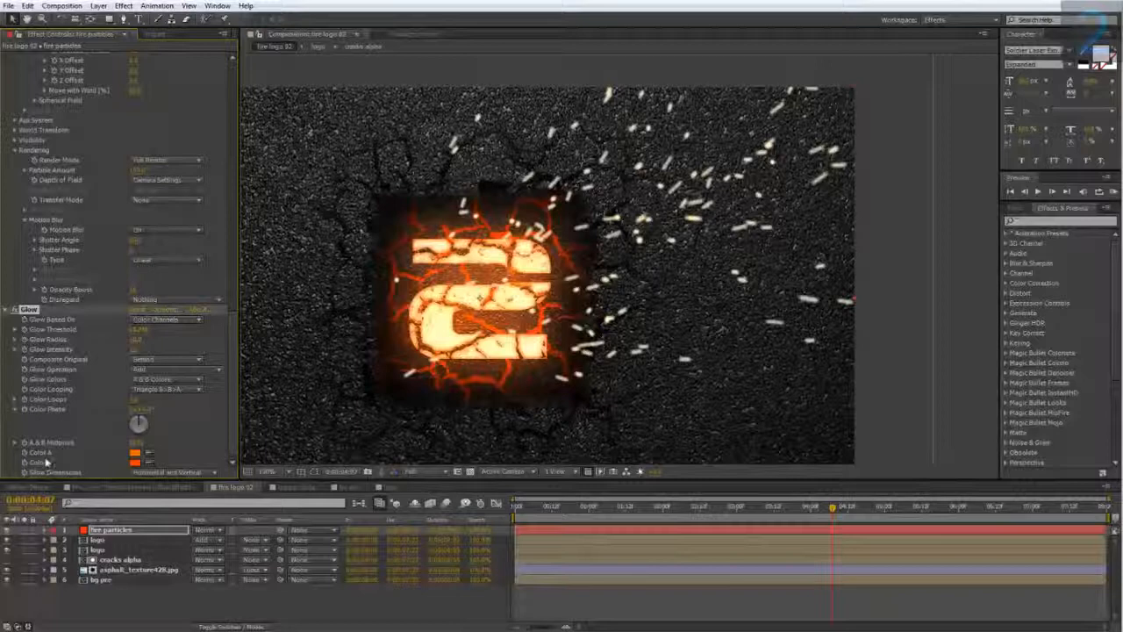
# Step: Lower the Glow Threshold so the sparks turn orange, and set the fire particles layer's blending mode to Add
pyautogui.moveTo(139, 332); pyautogui.dragTo(78, 330)
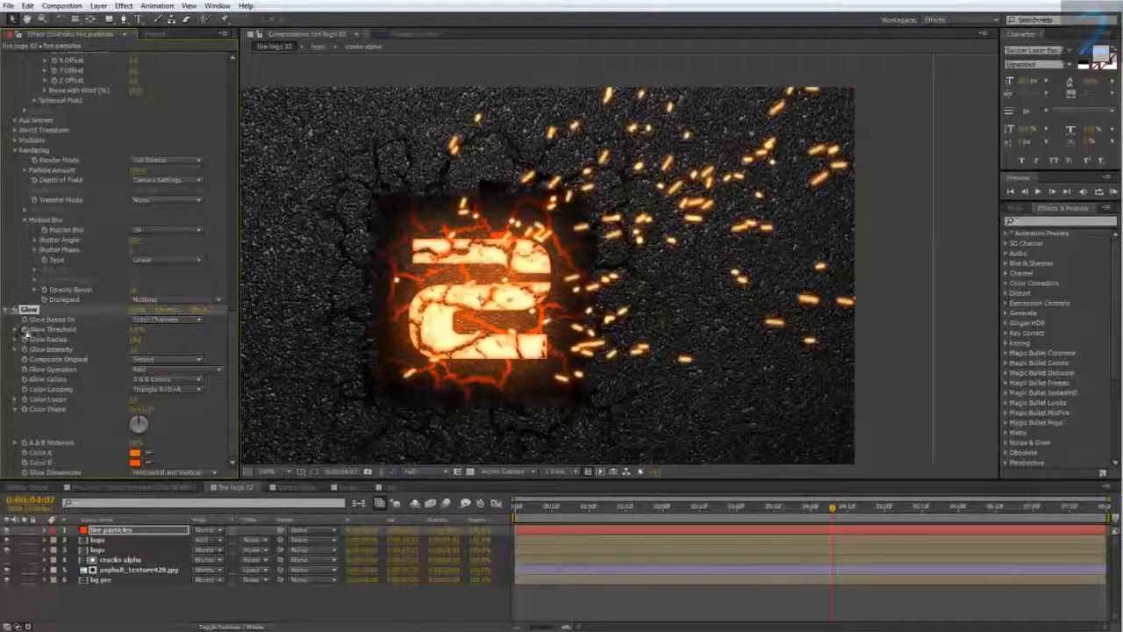
pyautogui.click(196, 532)
pyautogui.click(230, 134)
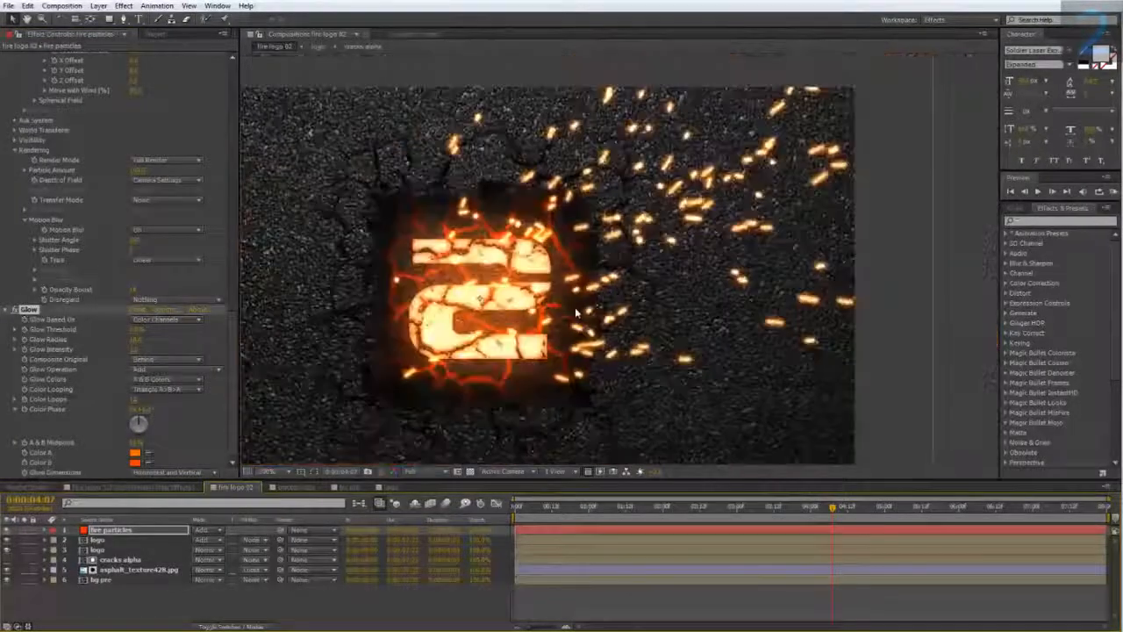
# Step: Increase the Glow Radius on the fire particles layer to spread a softer halo around the sparks
pyautogui.moveTo(577, 313); pyautogui.dragTo(510, 326)
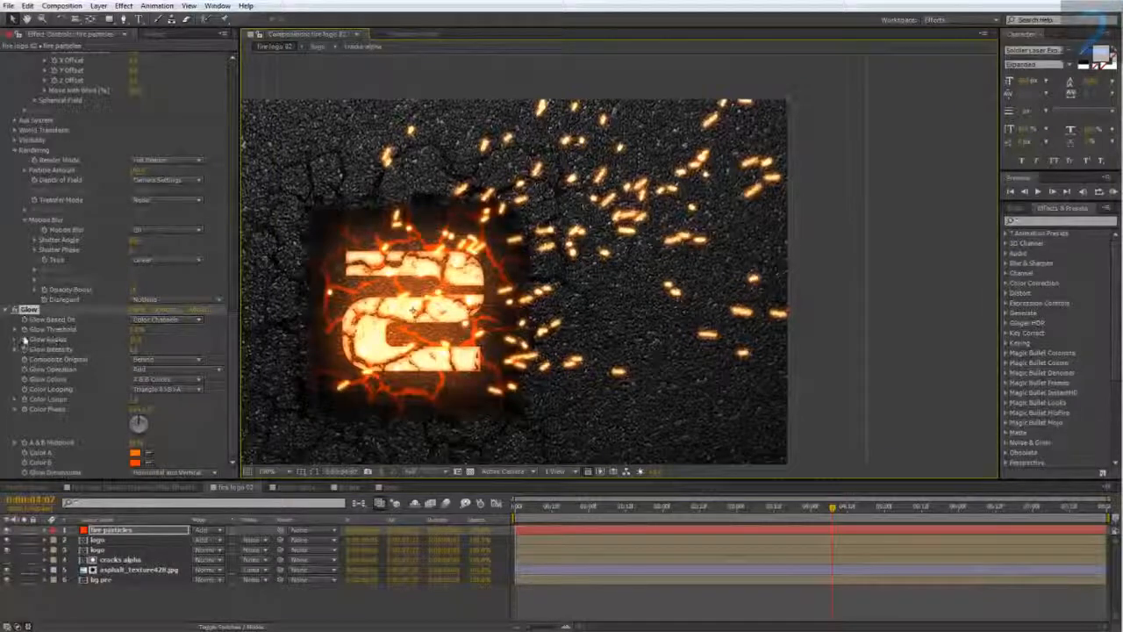
pyautogui.moveTo(136, 339); pyautogui.dragTo(145, 339)
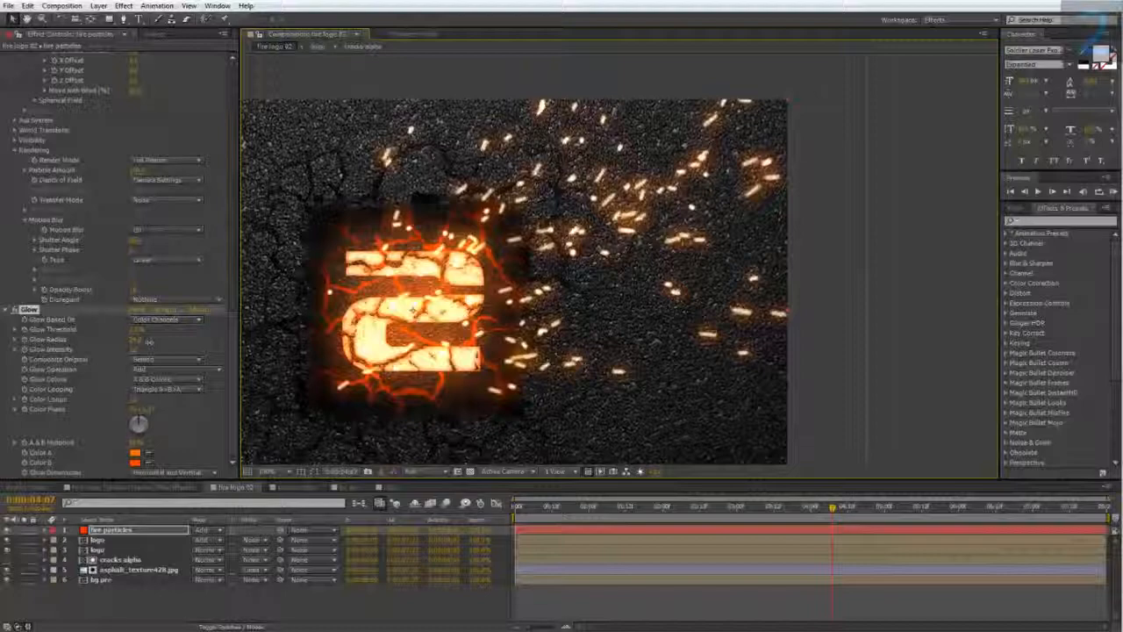
pyautogui.moveTo(150, 342); pyautogui.dragTo(151, 342)
pyautogui.moveTo(511, 339); pyautogui.dragTo(573, 330)
# Step: Check the sparks in the Fire Logo Tutorial Preview composition, and change the Particular particle Color in fire logo 02 to a light peach orange
pyautogui.click(134, 488)
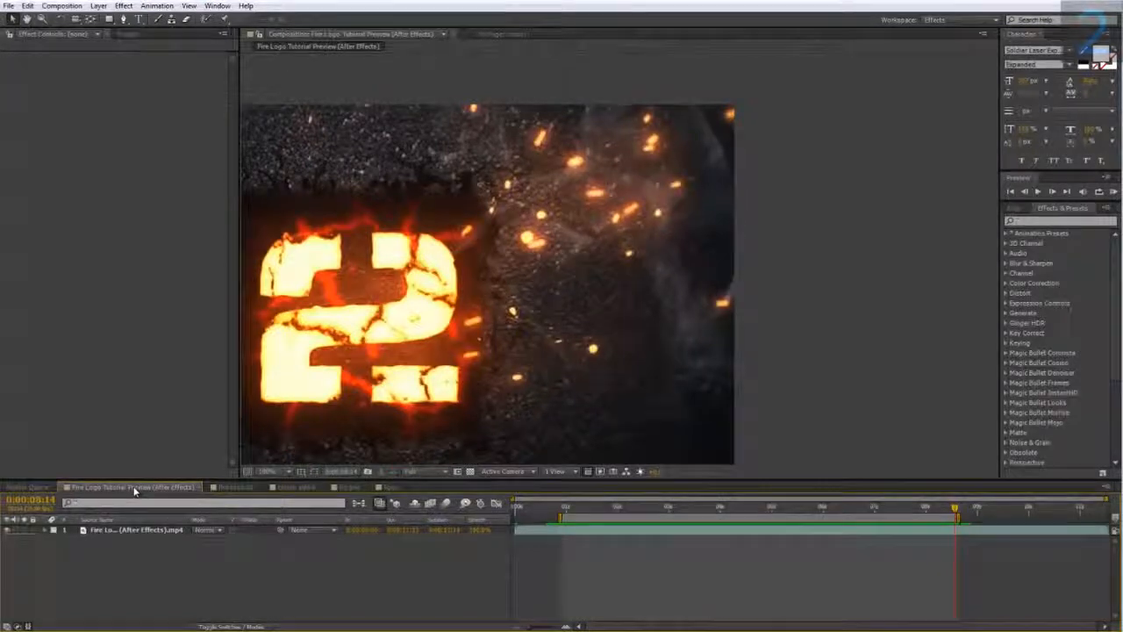
pyautogui.moveTo(576, 178); pyautogui.dragTo(552, 217)
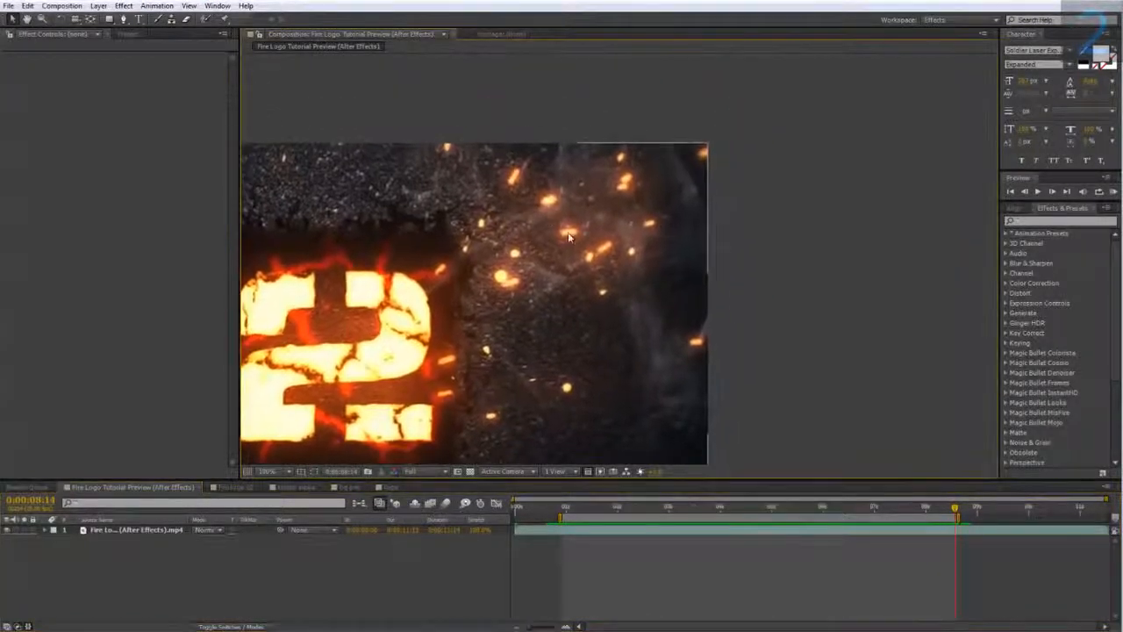
pyautogui.scroll(1, 554, 221)
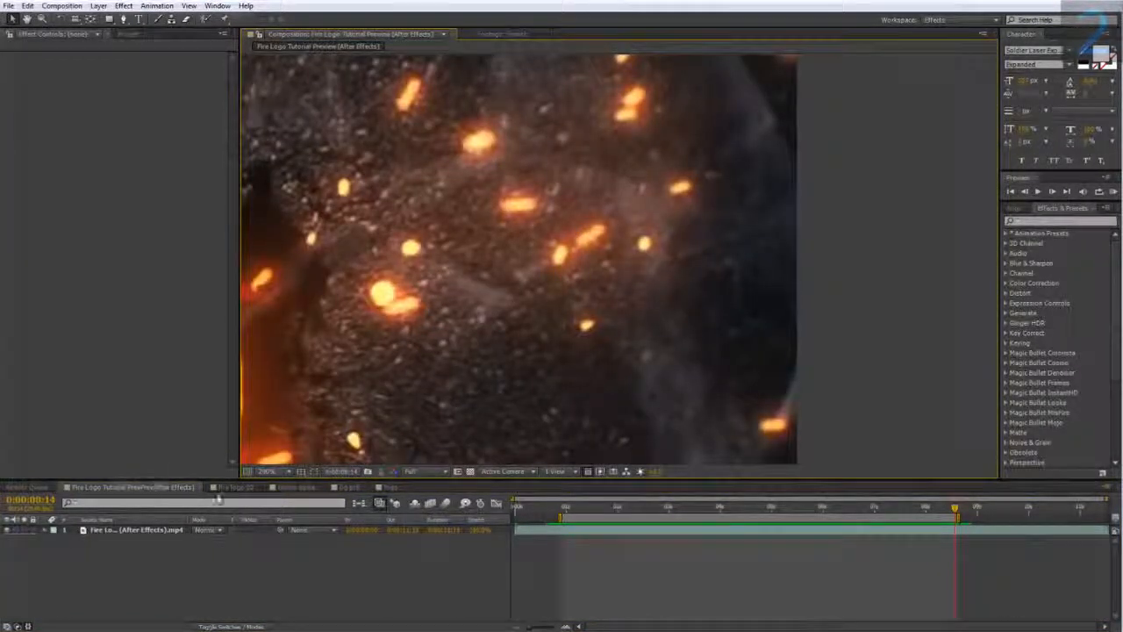
pyautogui.click(235, 486)
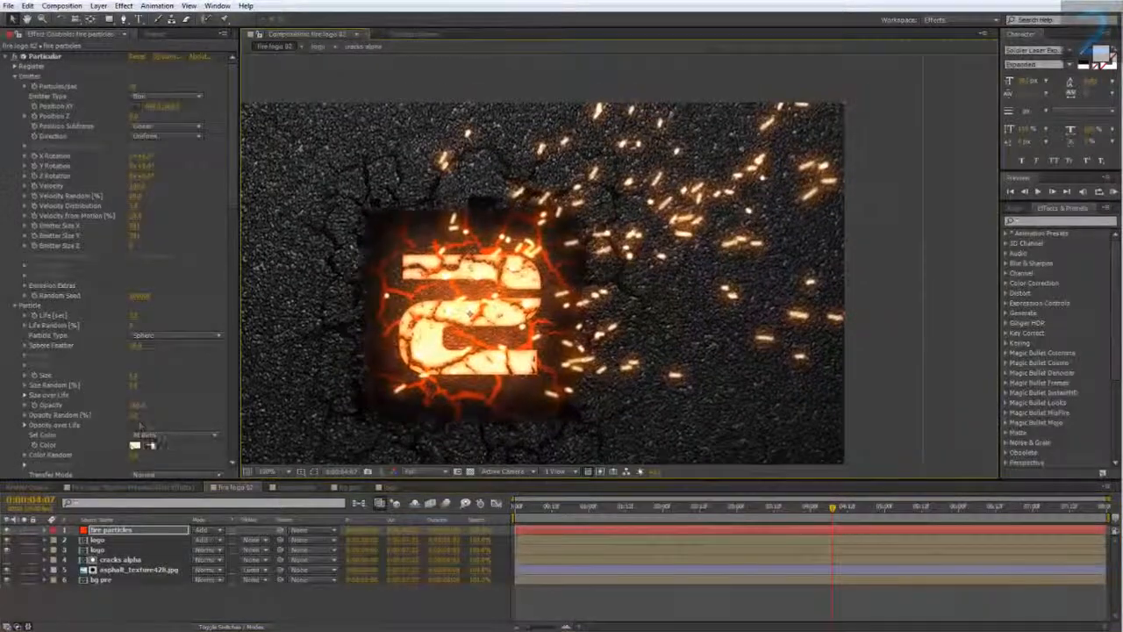
pyautogui.click(134, 445)
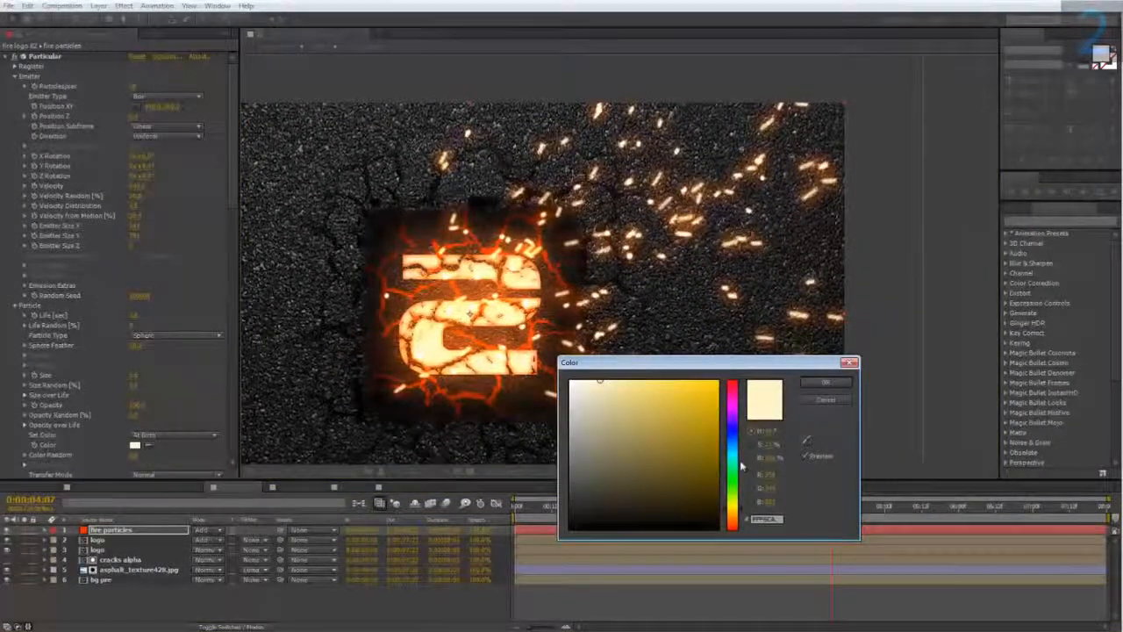
pyautogui.moveTo(742, 517); pyautogui.dragTo(743, 522)
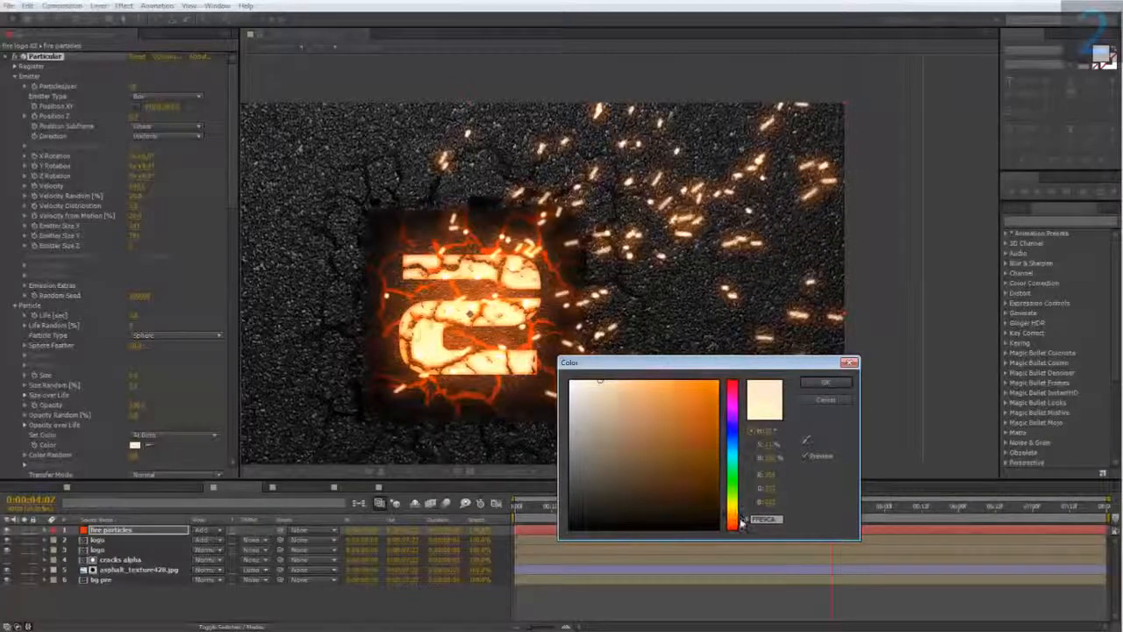
pyautogui.click(633, 383)
pyautogui.moveTo(632, 358); pyautogui.dragTo(640, 355)
pyautogui.click(824, 382)
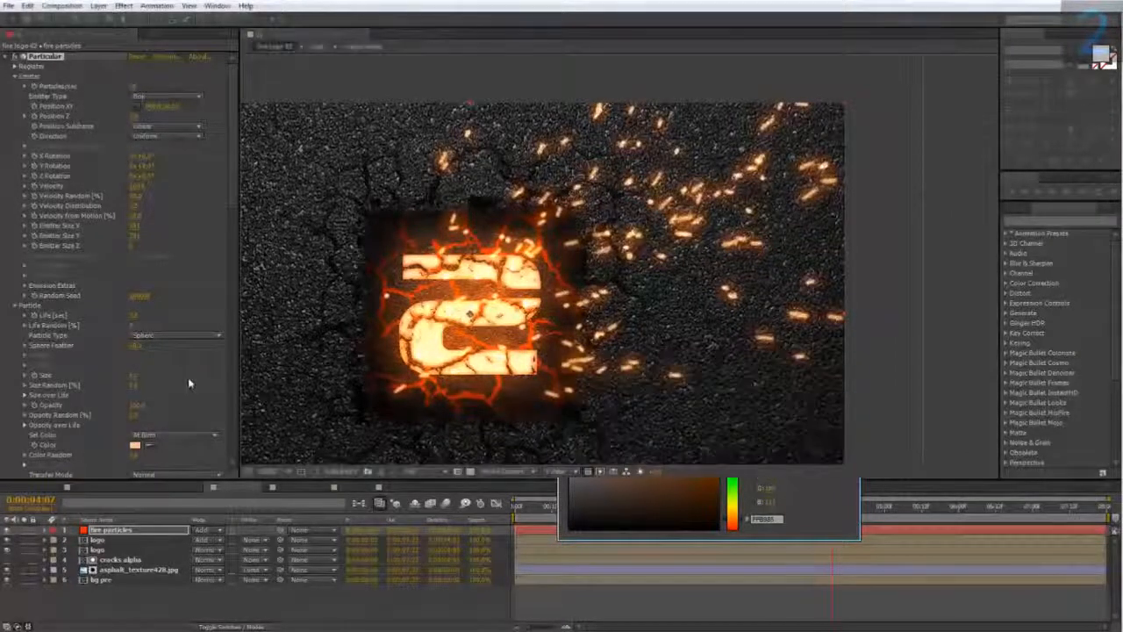
# Step: Reduce the Particular emitter's Particles/sec and check the thinner sparks at 0:00:02:08 in the timeline
pyautogui.scroll(-5, 176, 263)
pyautogui.scroll(-15, 176, 264)
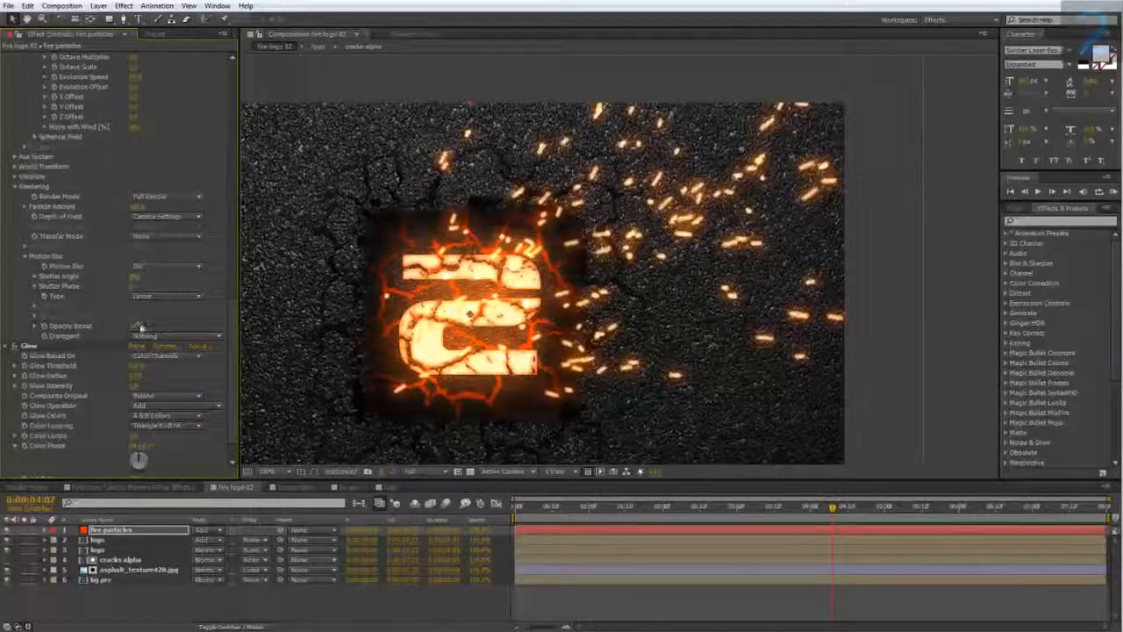
pyautogui.moveTo(228, 366); pyautogui.dragTo(235, 109)
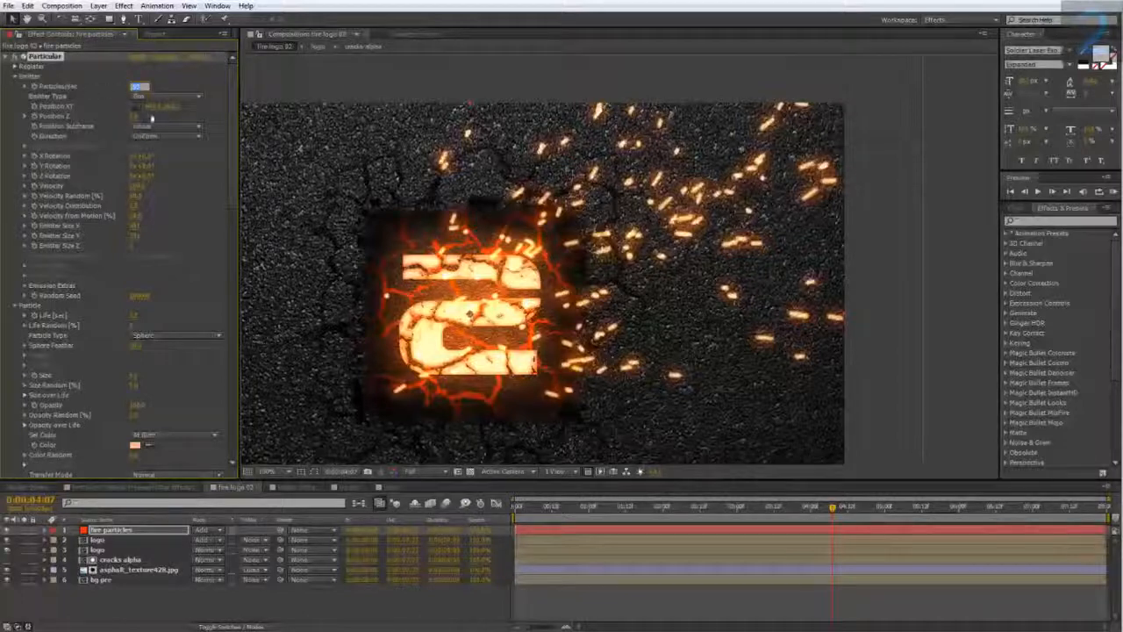
pyautogui.click(186, 86)
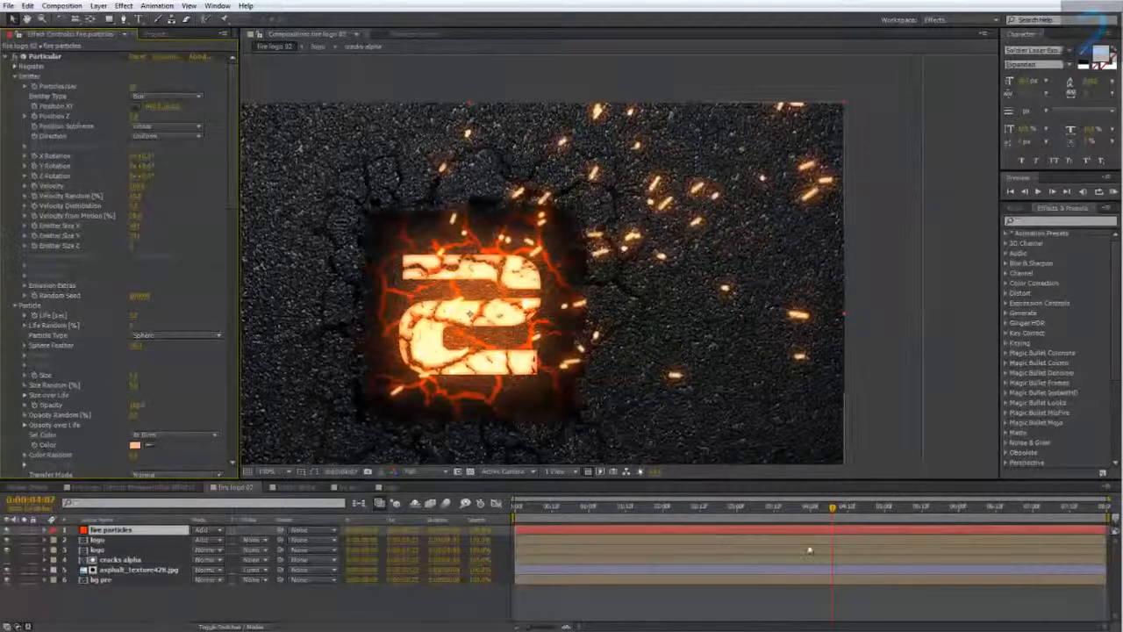
pyautogui.moveTo(784, 511); pyautogui.dragTo(686, 527)
pyautogui.rightClick(686, 527)
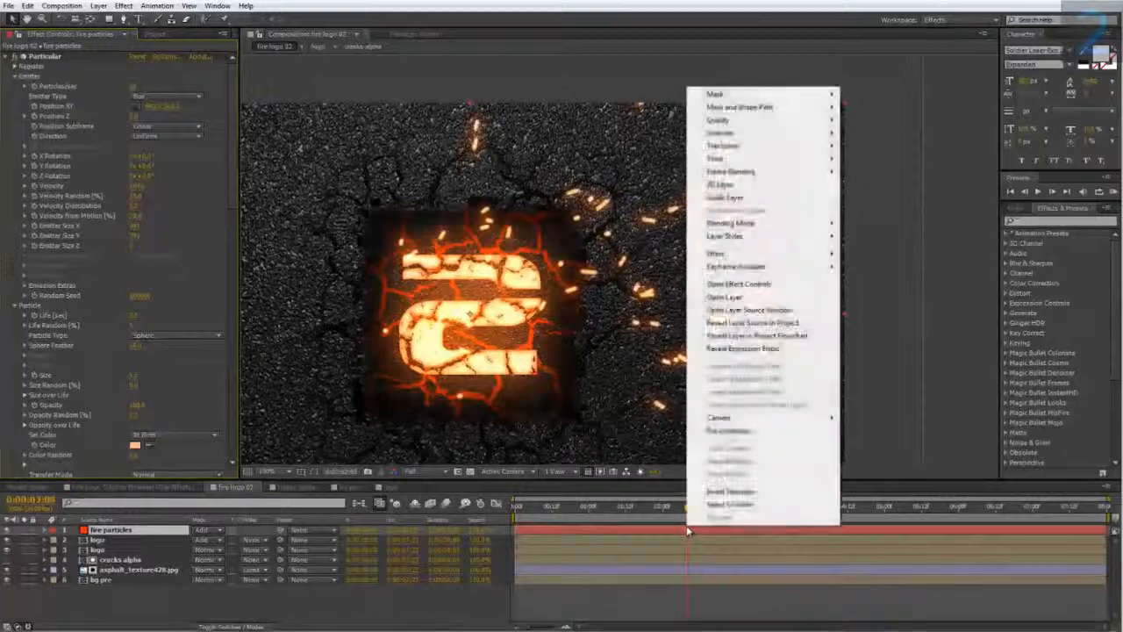
pyautogui.click(665, 528)
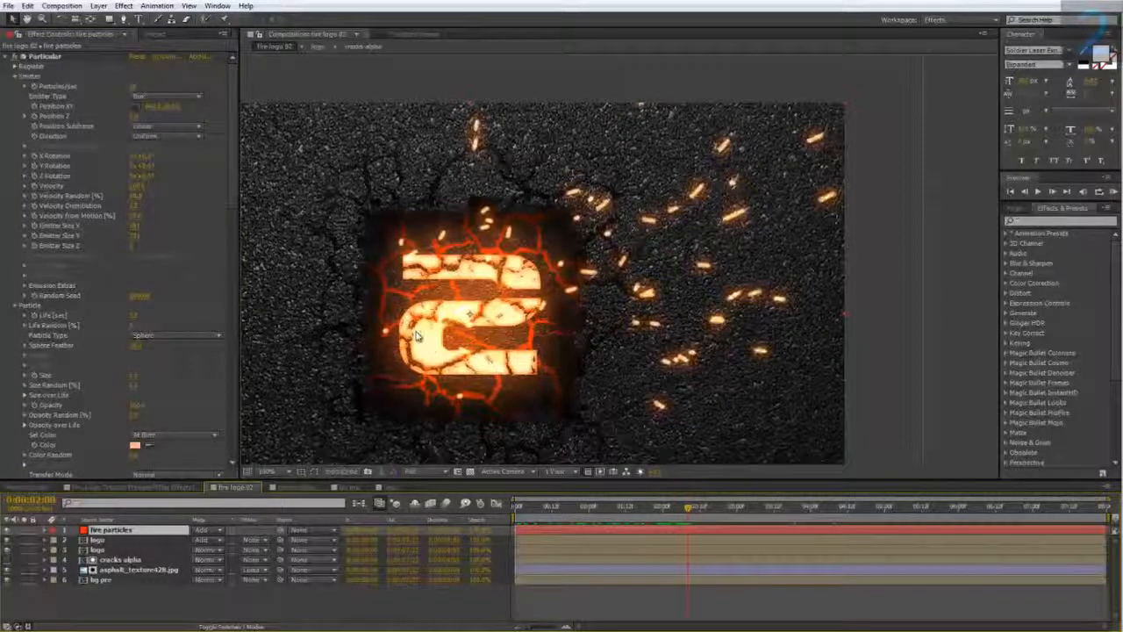
# Step: Shape the particles' Size over Life curve to ramp up quickly from zero and hold full size, and return to the first frame
pyautogui.scroll(-6, 237, 289)
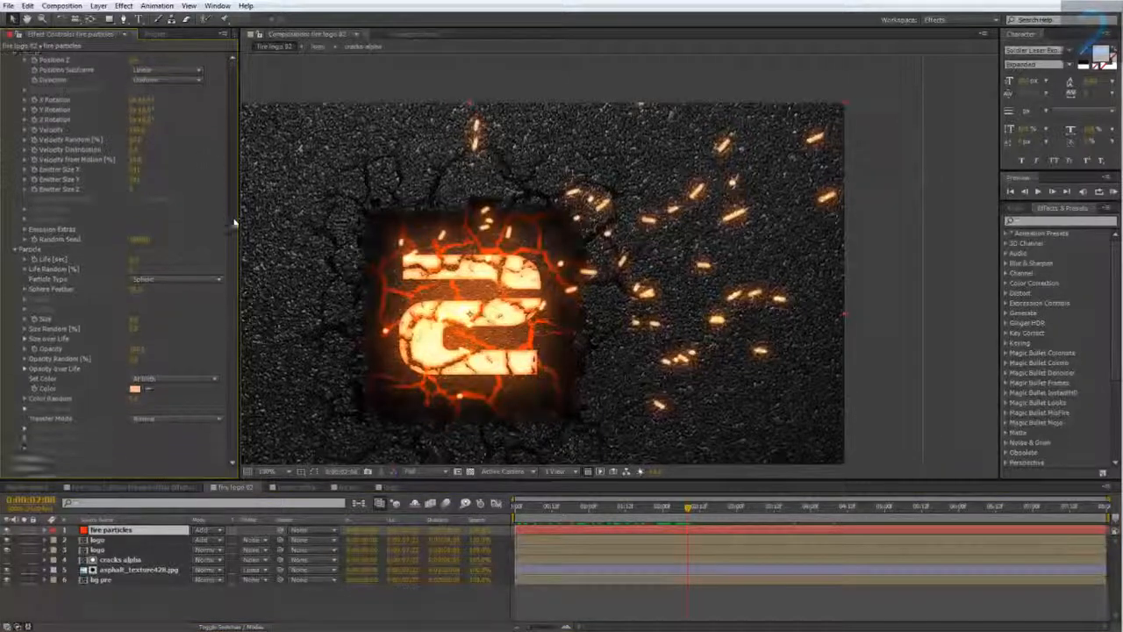
pyautogui.scroll(5, 239, 255)
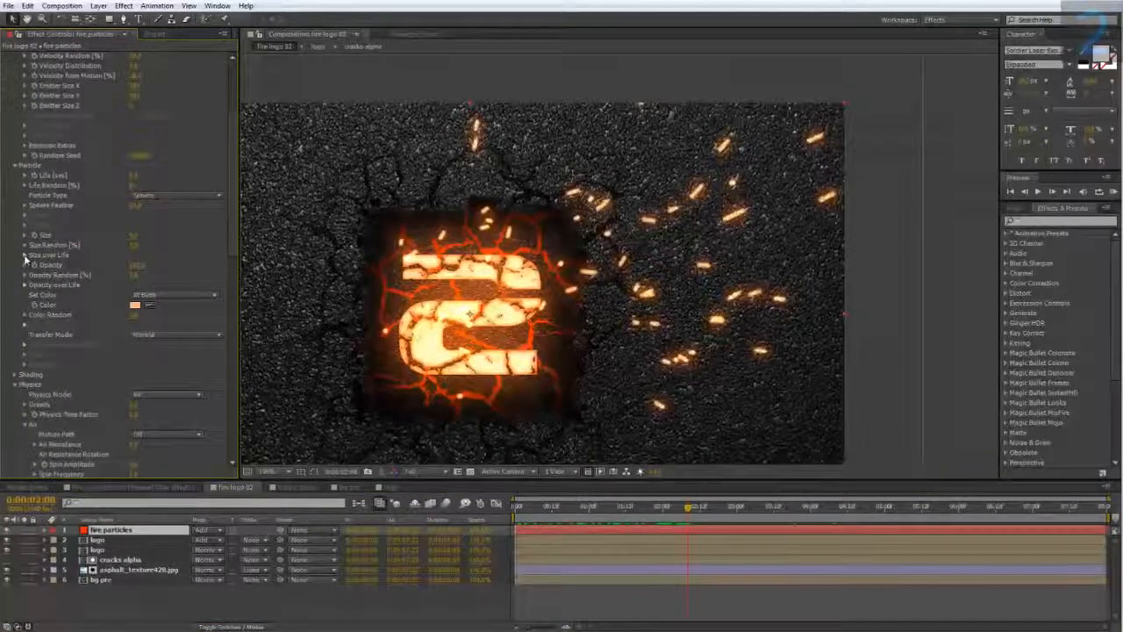
pyautogui.click(26, 255)
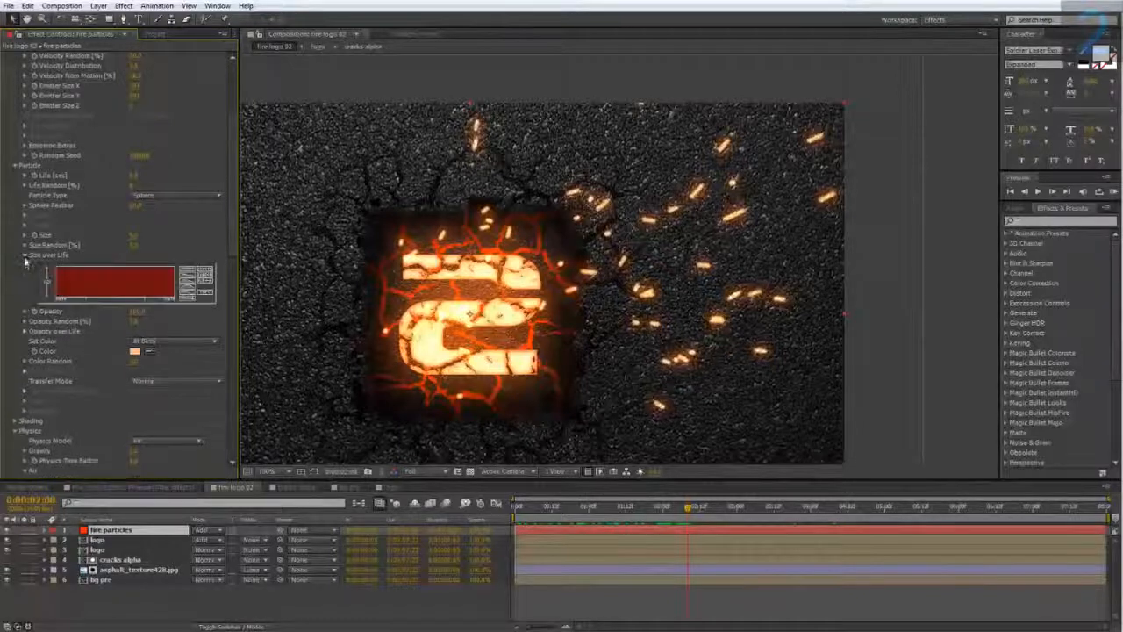
pyautogui.click(185, 296)
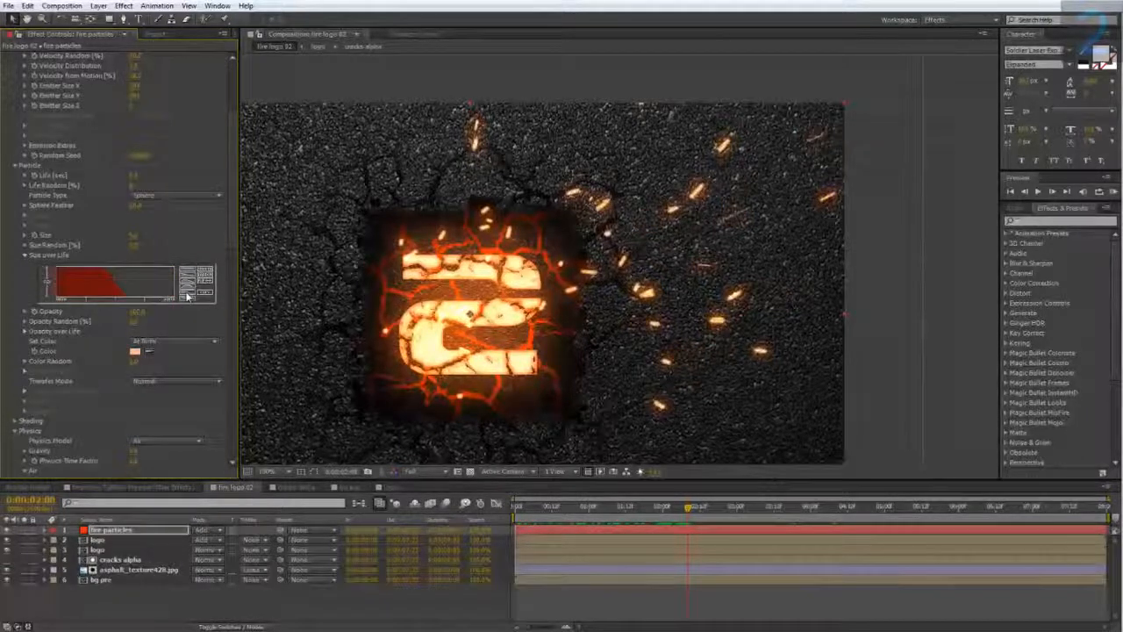
pyautogui.click(201, 287)
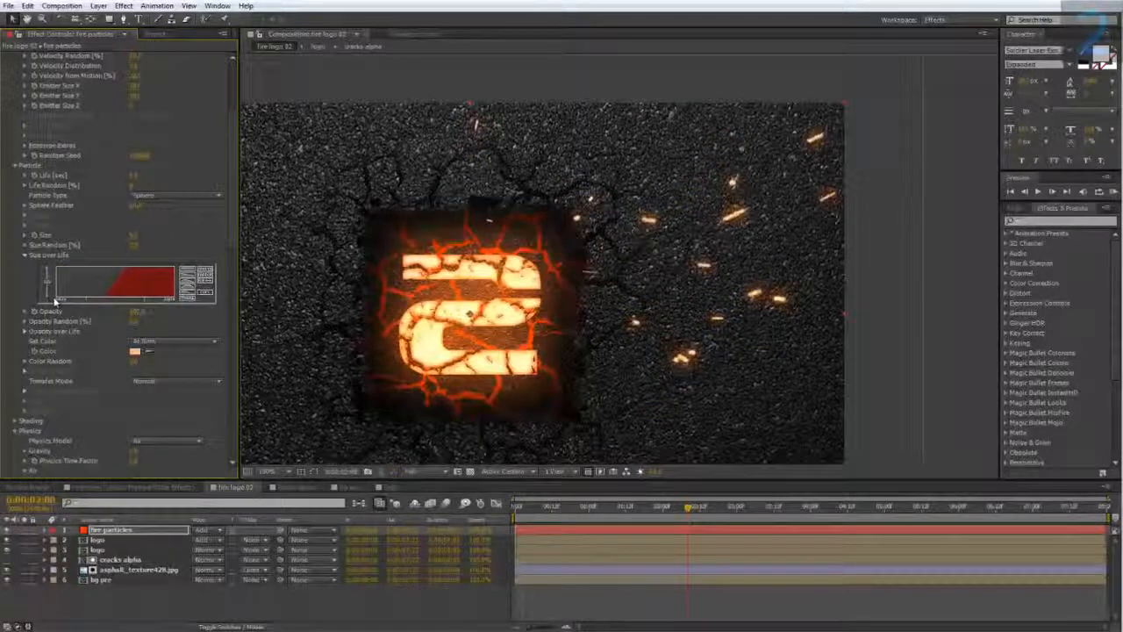
pyautogui.moveTo(72, 279); pyautogui.dragTo(148, 256)
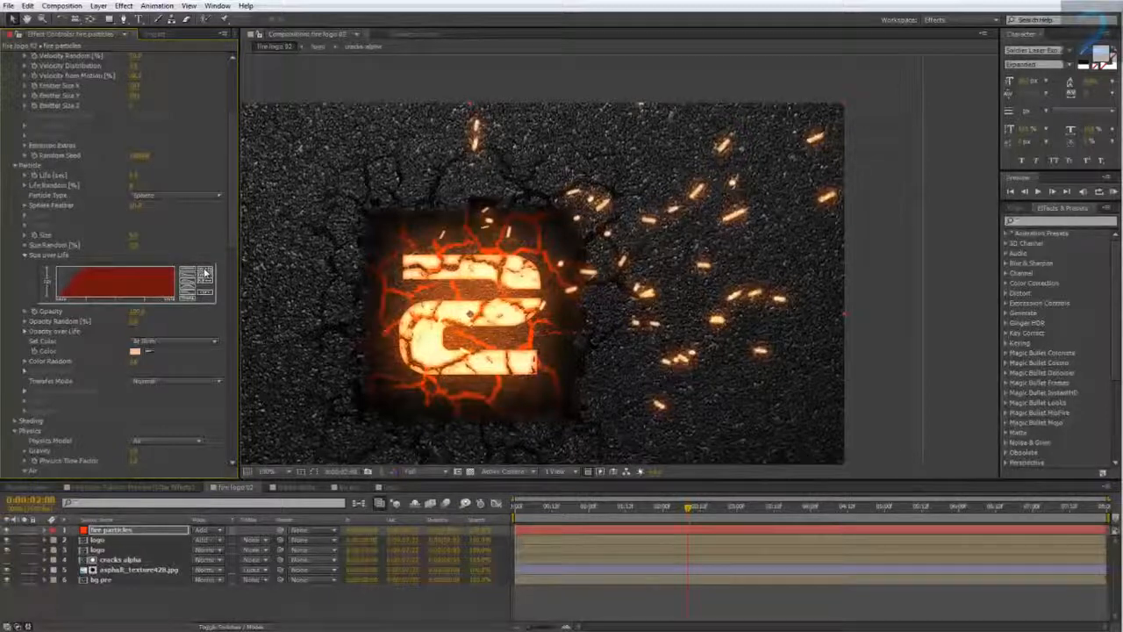
pyautogui.moveTo(651, 510); pyautogui.dragTo(488, 536)
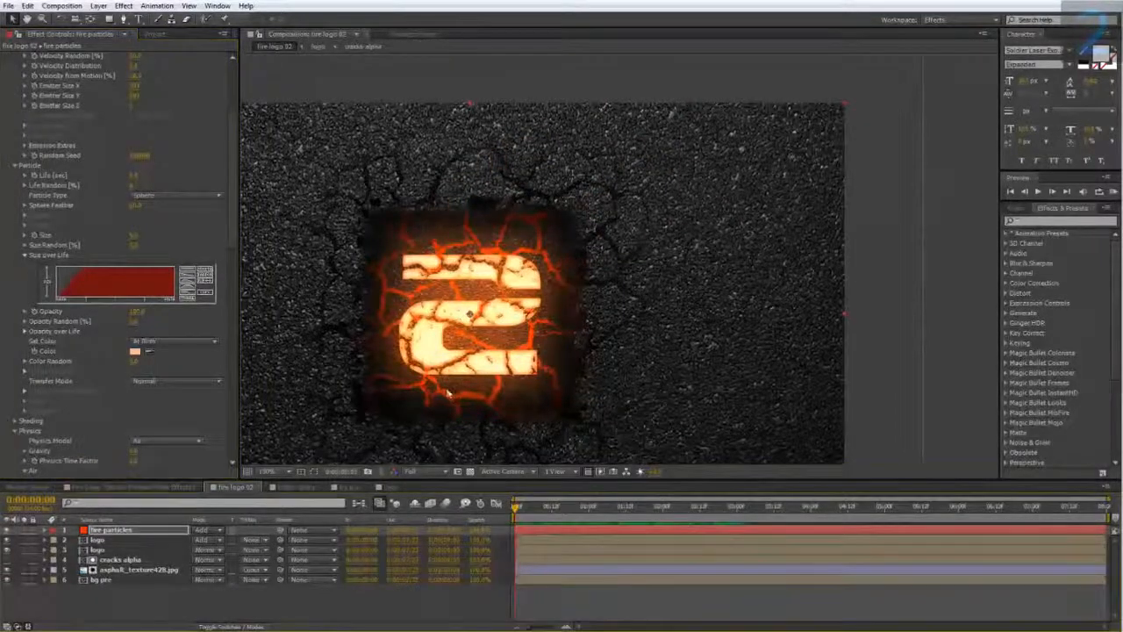
# Step: Set the Particular emitter's Pre Run to 100 in Emission Extras and check the sparks at 0:00:04:12 in fire logo 02
pyautogui.moveTo(449, 394); pyautogui.dragTo(515, 363)
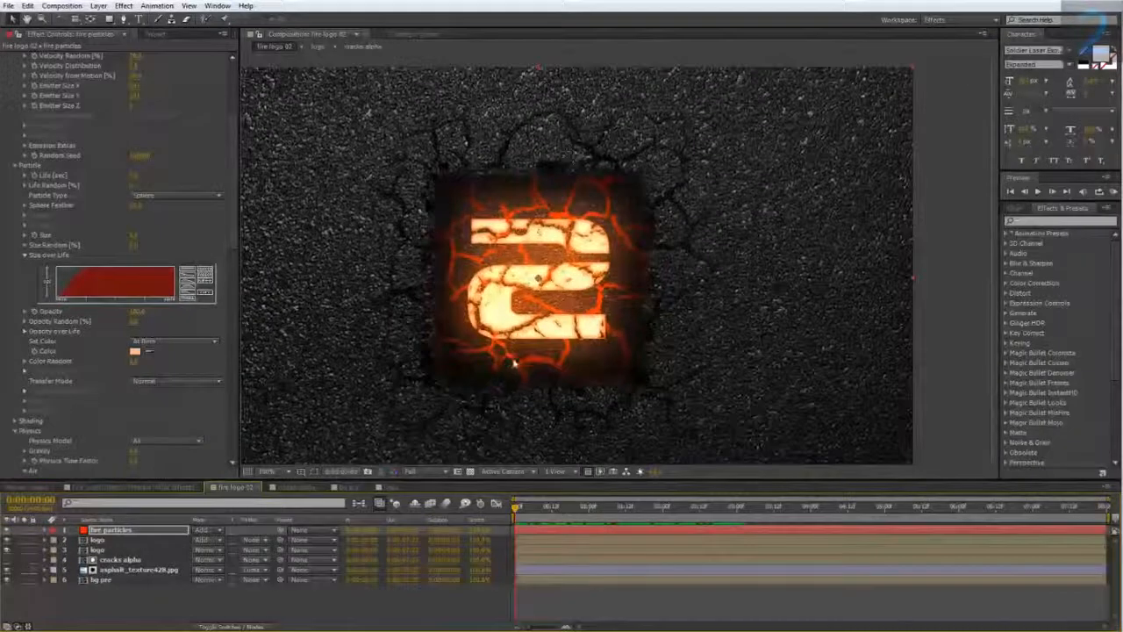
pyautogui.scroll(3, 180, 417)
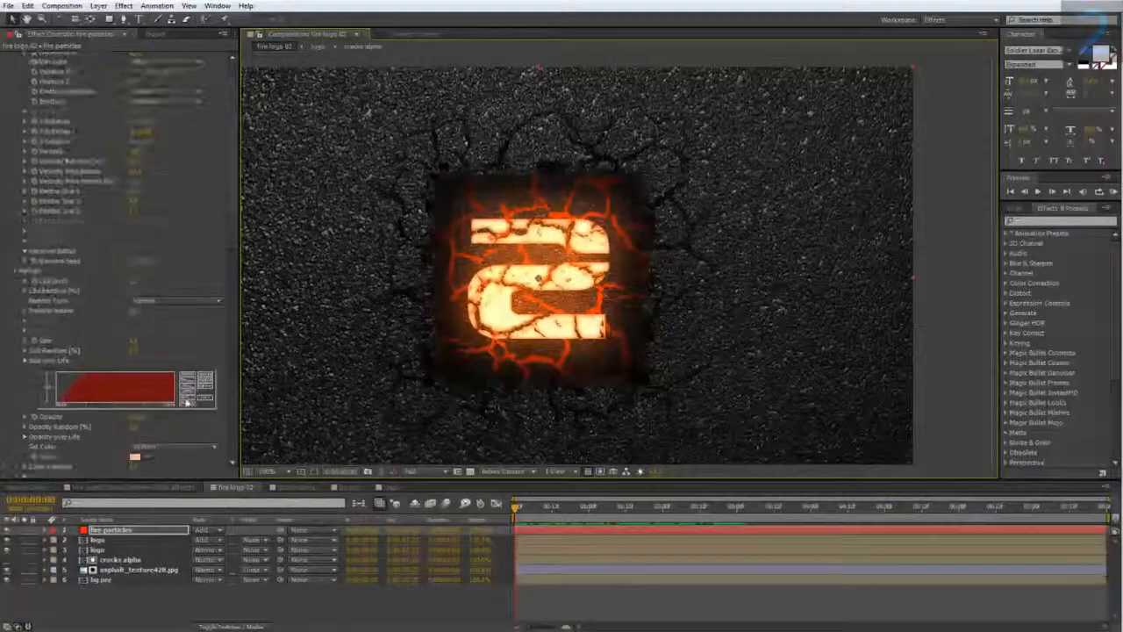
pyautogui.scroll(1, 187, 400)
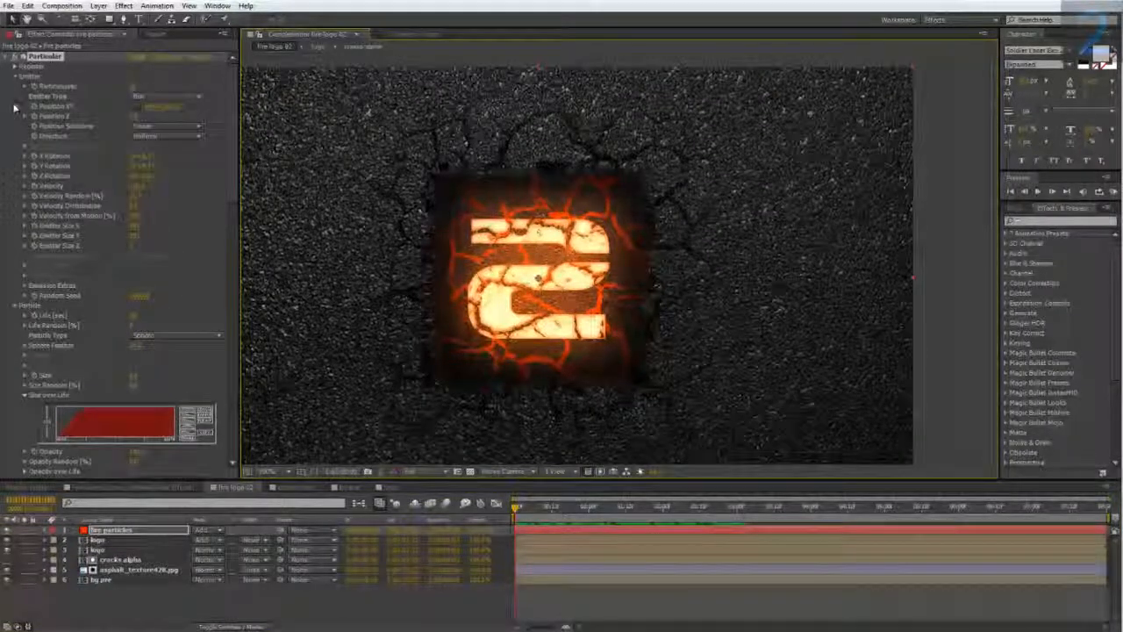
pyautogui.click(24, 286)
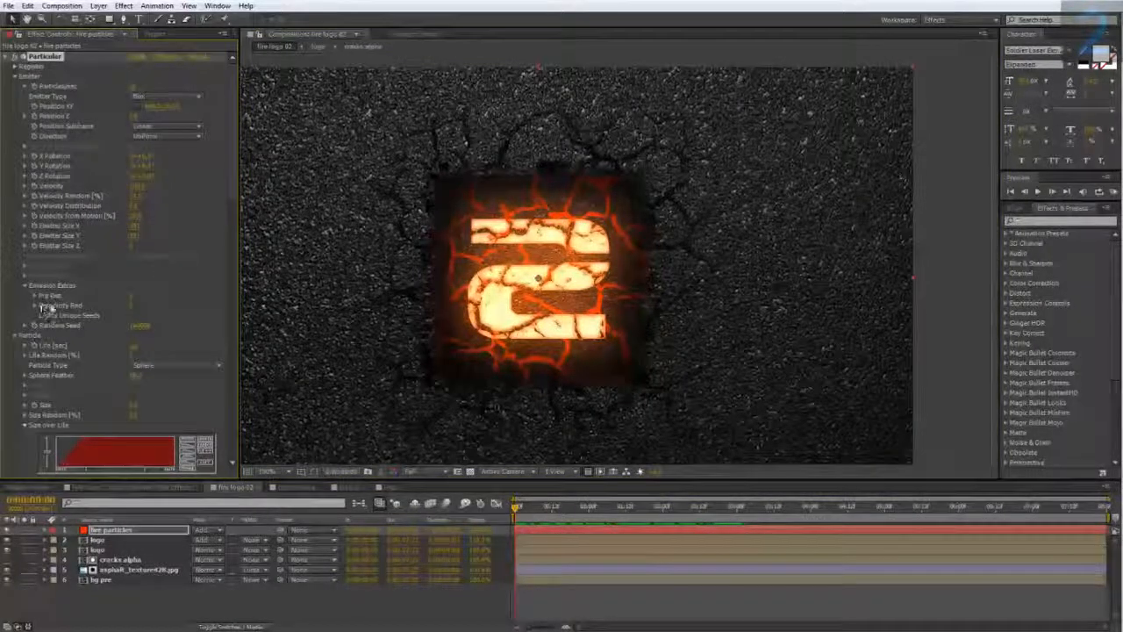
pyautogui.click(131, 296)
pyautogui.press('Return')
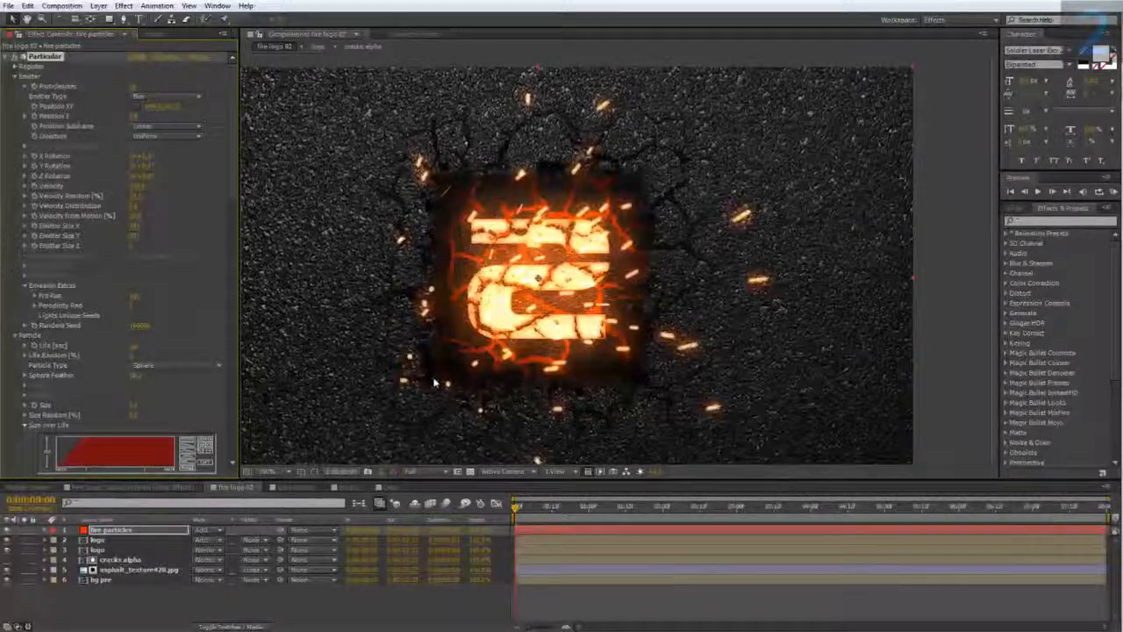
pyautogui.moveTo(516, 507); pyautogui.dragTo(847, 529)
pyautogui.scroll(-1, 648, 351)
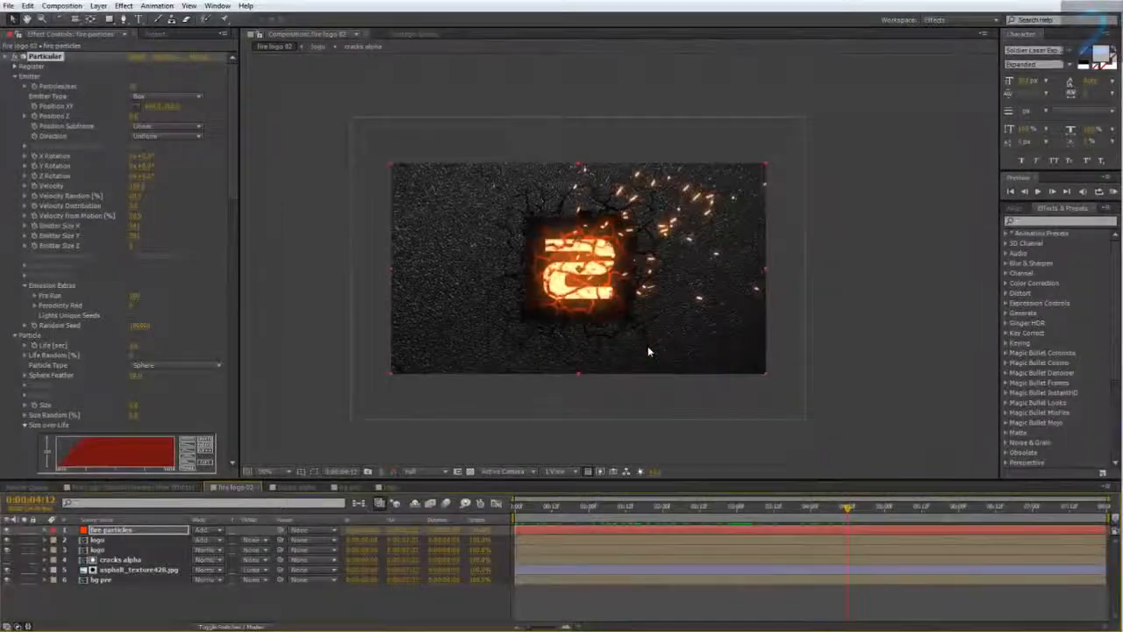
pyautogui.scroll(1, 648, 351)
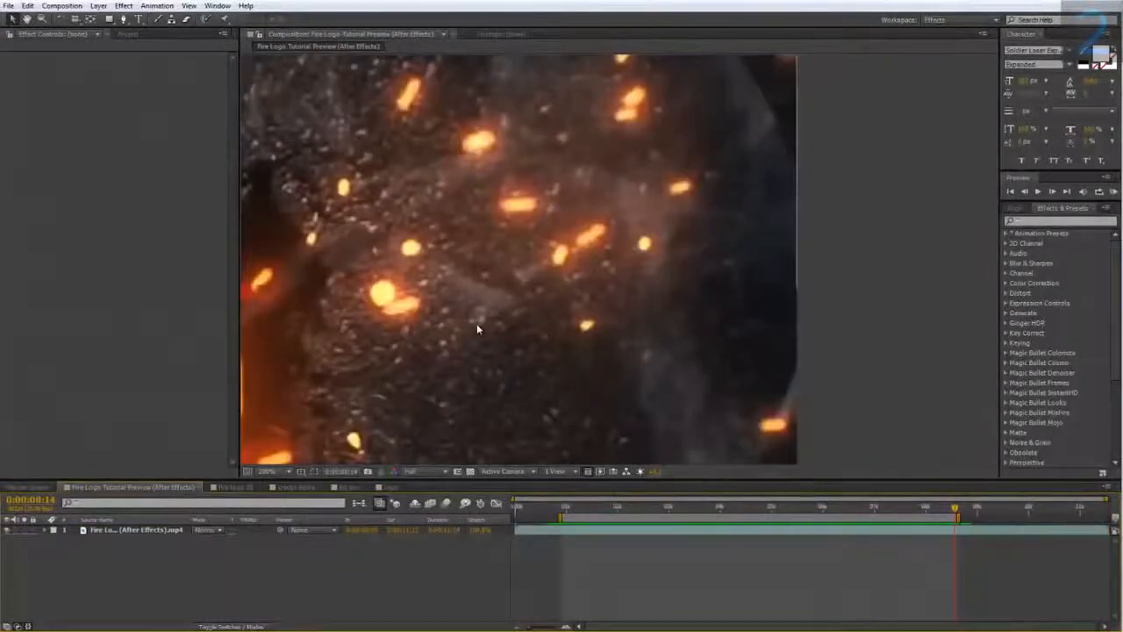
# Step: Examine the sparks around the logo at several times between 0:00:02:06 and 0:00:03:16 in the Fire Logo Tutorial Preview composition
pyautogui.scroll(-2, 477, 323)
pyautogui.moveTo(581, 510); pyautogui.dragTo(629, 509)
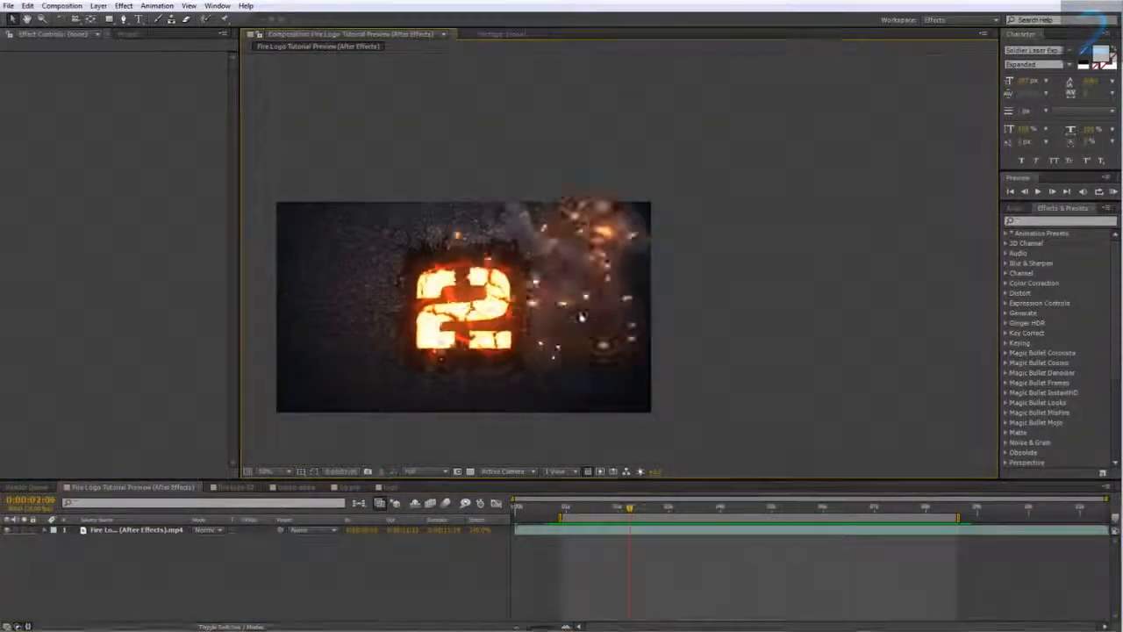
pyautogui.scroll(1, 579, 315)
pyautogui.moveTo(564, 310); pyautogui.dragTo(709, 252)
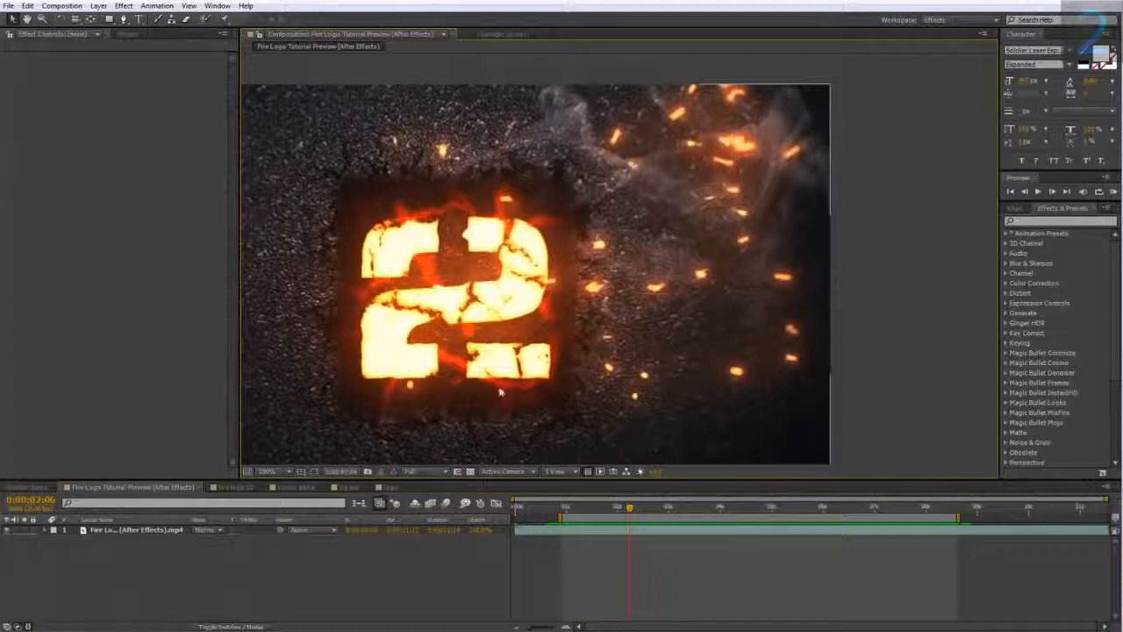
pyautogui.moveTo(629, 507); pyautogui.dragTo(701, 516)
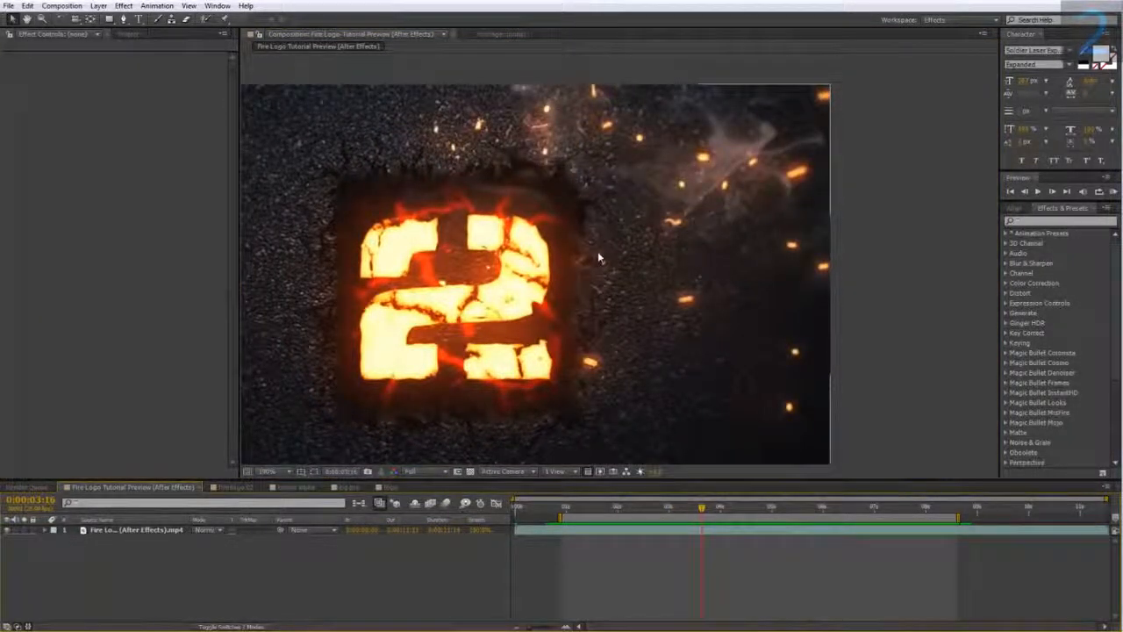
pyautogui.click(671, 507)
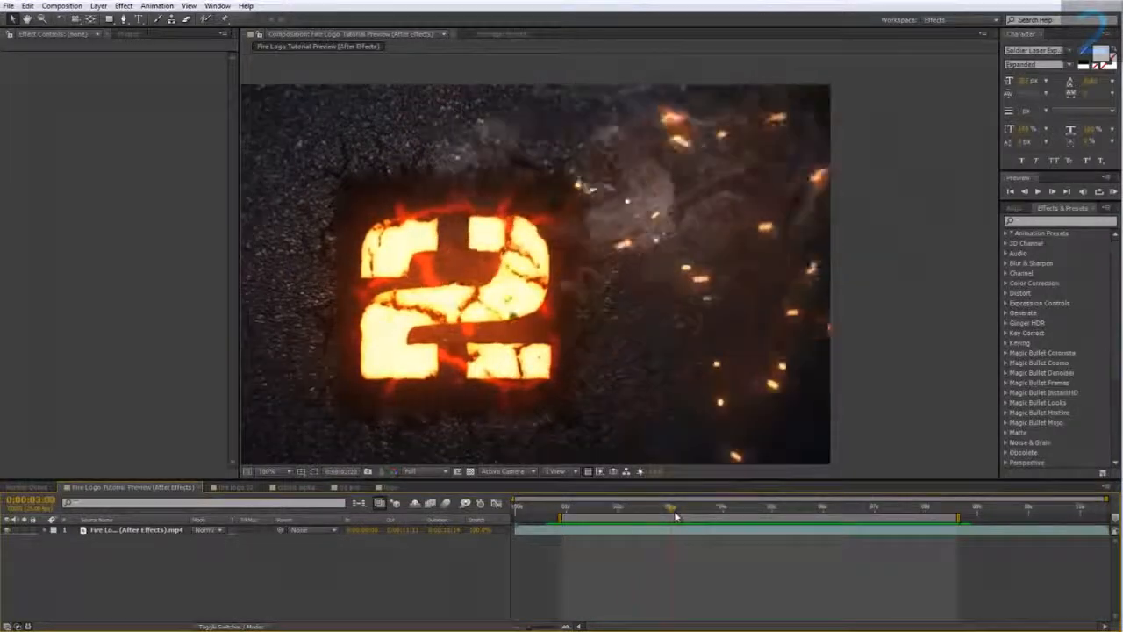
pyautogui.moveTo(675, 516)
pyautogui.mouseDown()
pyautogui.moveTo(770, 519)
pyautogui.moveTo(685, 513)
pyautogui.mouseUp()
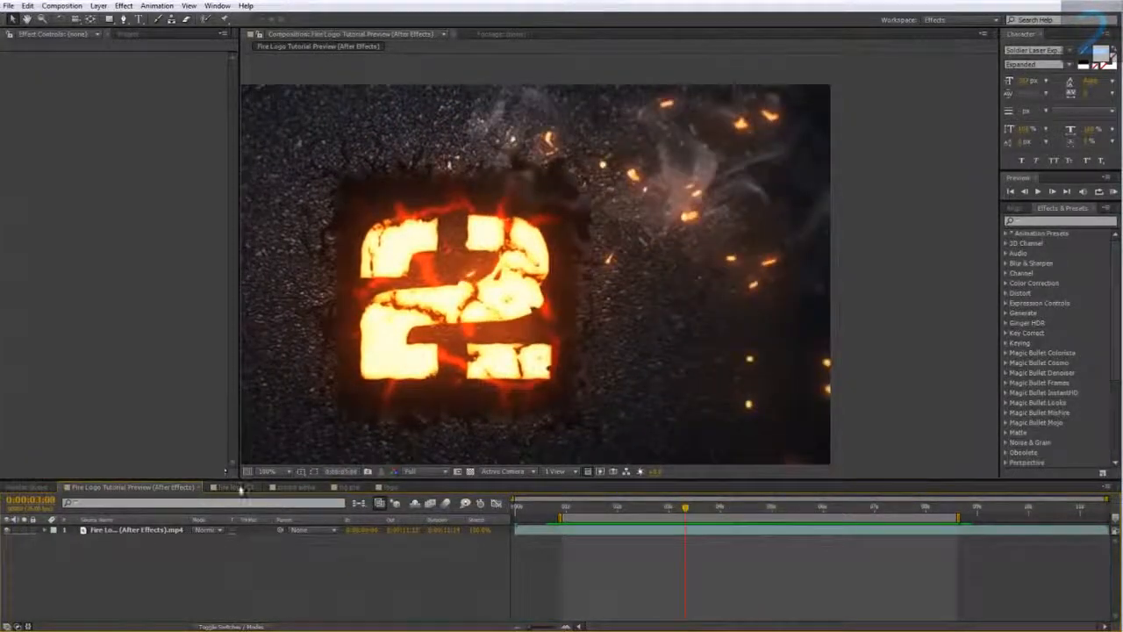
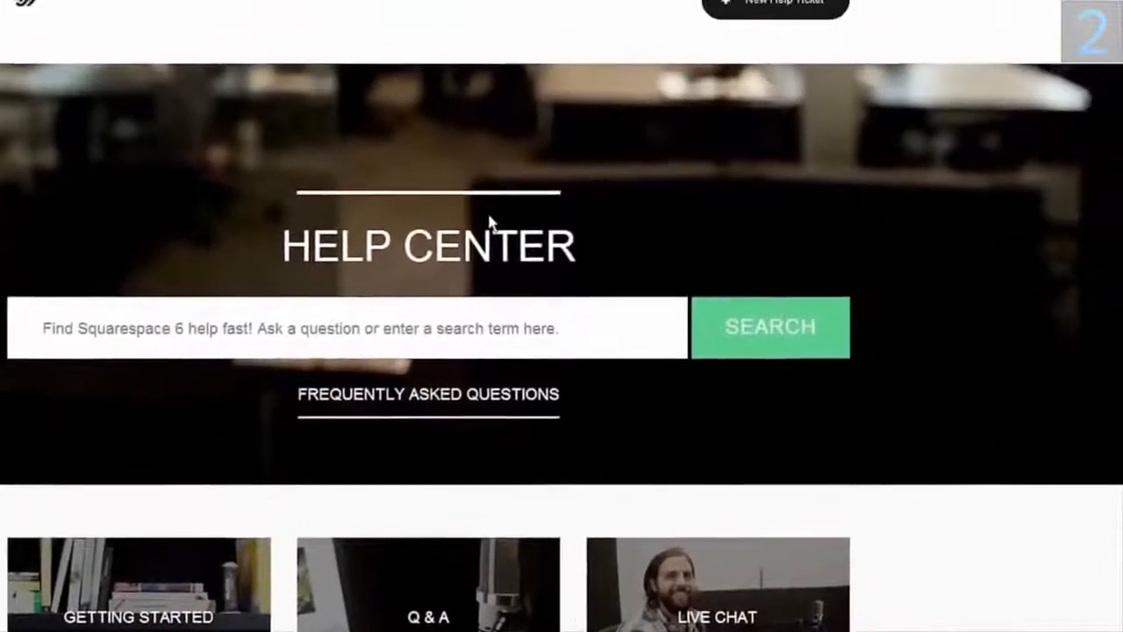
pyautogui.click(755, 9)
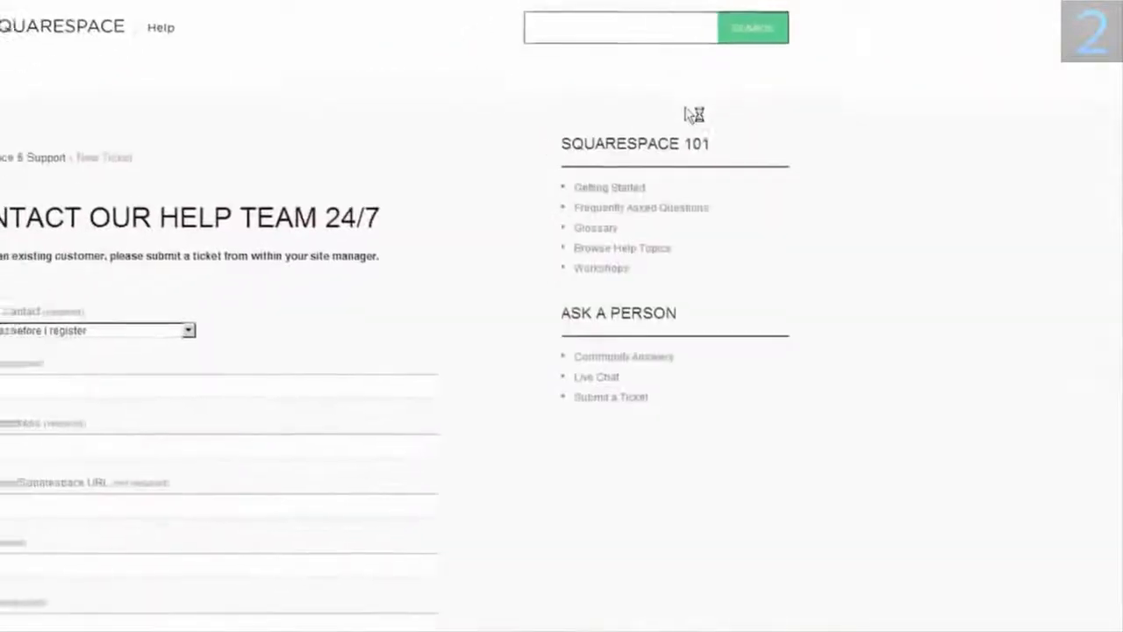
pyautogui.click(130, 332)
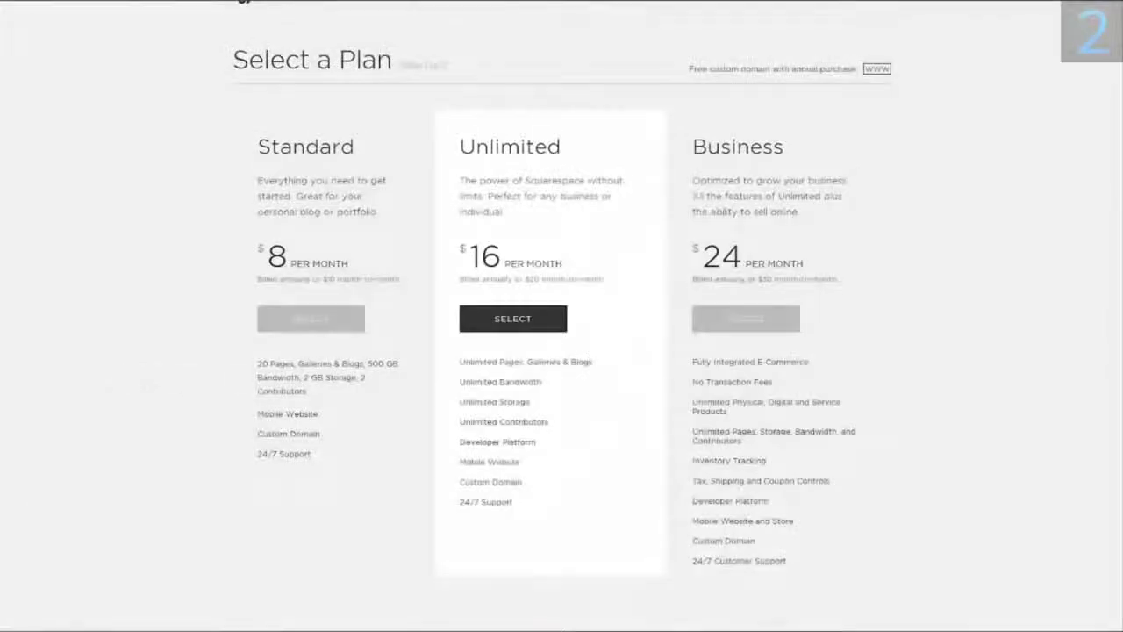
pyautogui.click(290, 323)
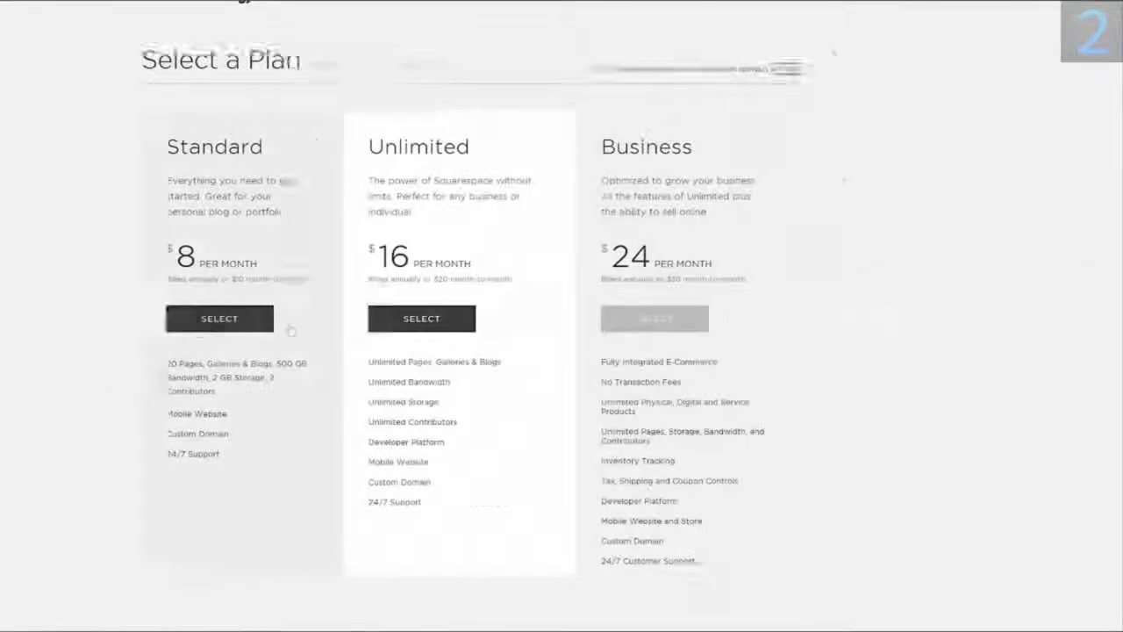
pyautogui.click(275, 423)
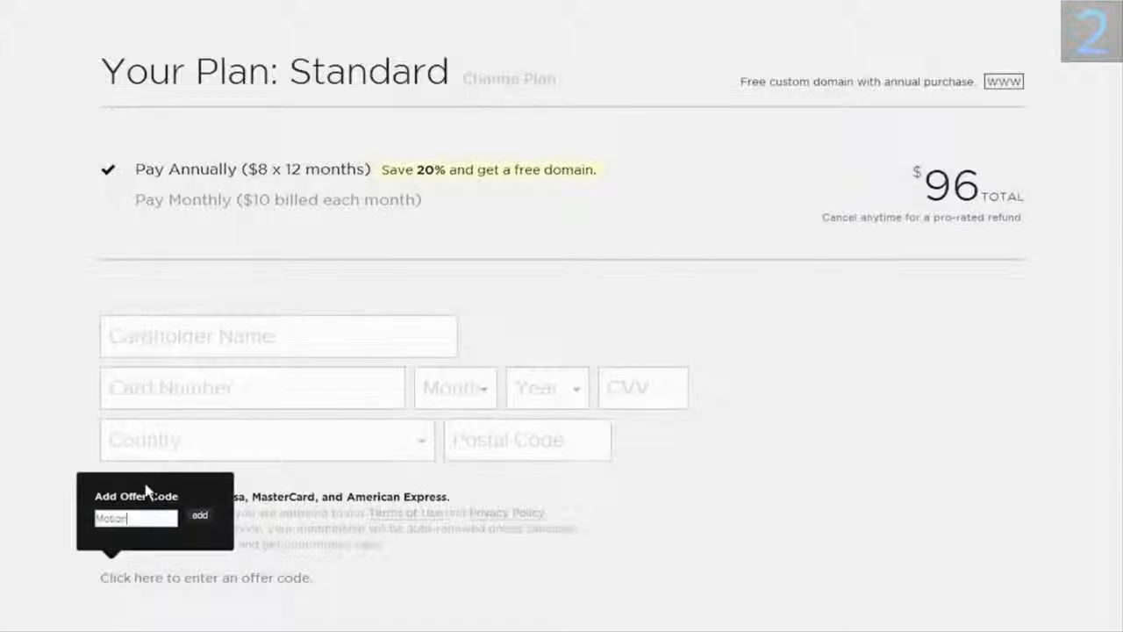
pyautogui.press('Return')
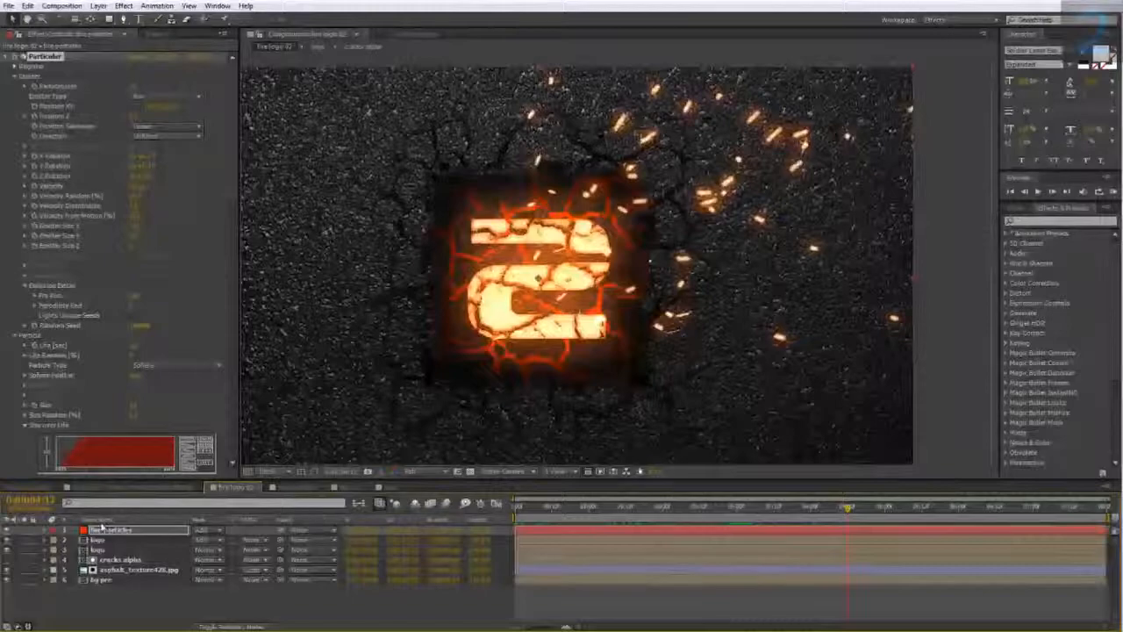
# Step: Duplicate the fire particles layer and pre-compose the copy as "displacement map ref", moving all attributes into the new composition and opening it
pyautogui.rightClick(102, 529)
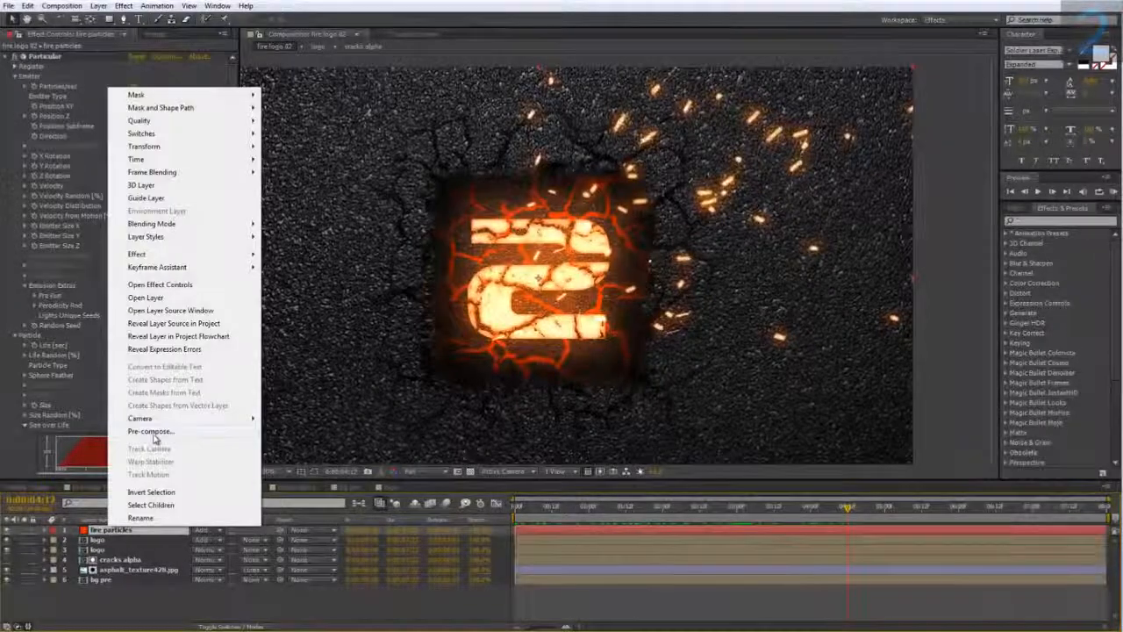
pyautogui.click(151, 432)
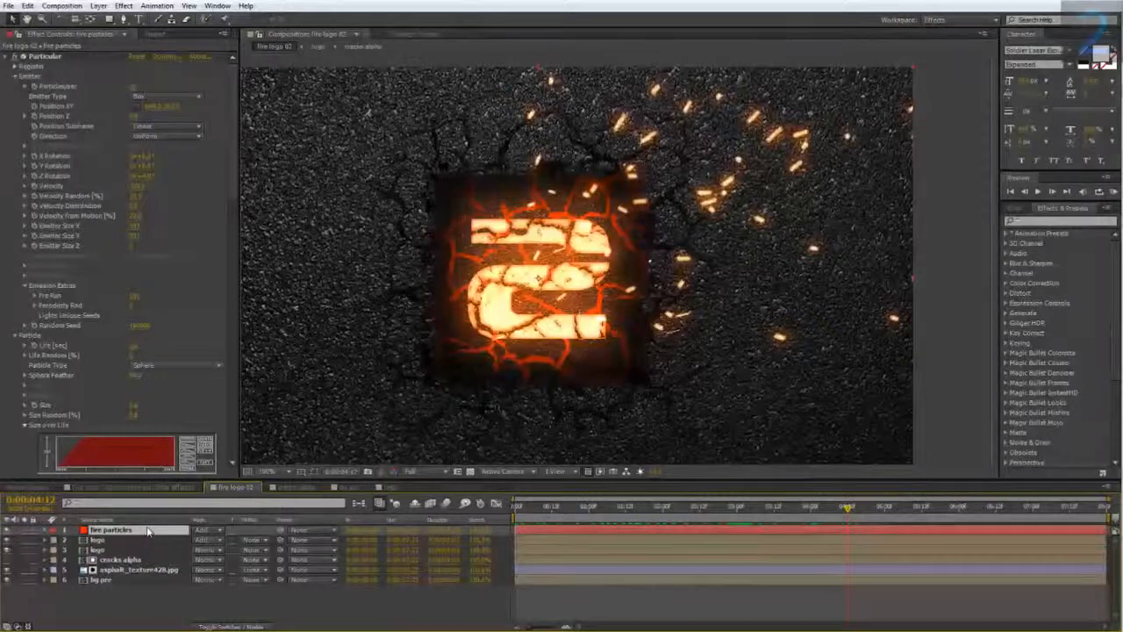
pyautogui.hotkey('ctrl', 'd')
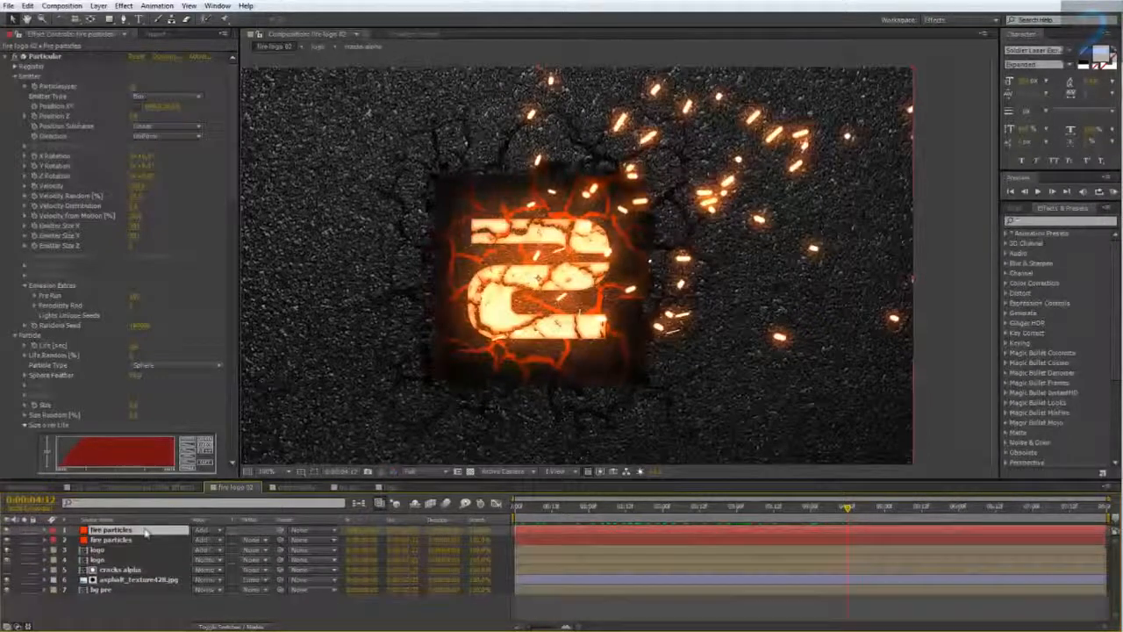
pyautogui.rightClick(145, 532)
pyautogui.click(176, 434)
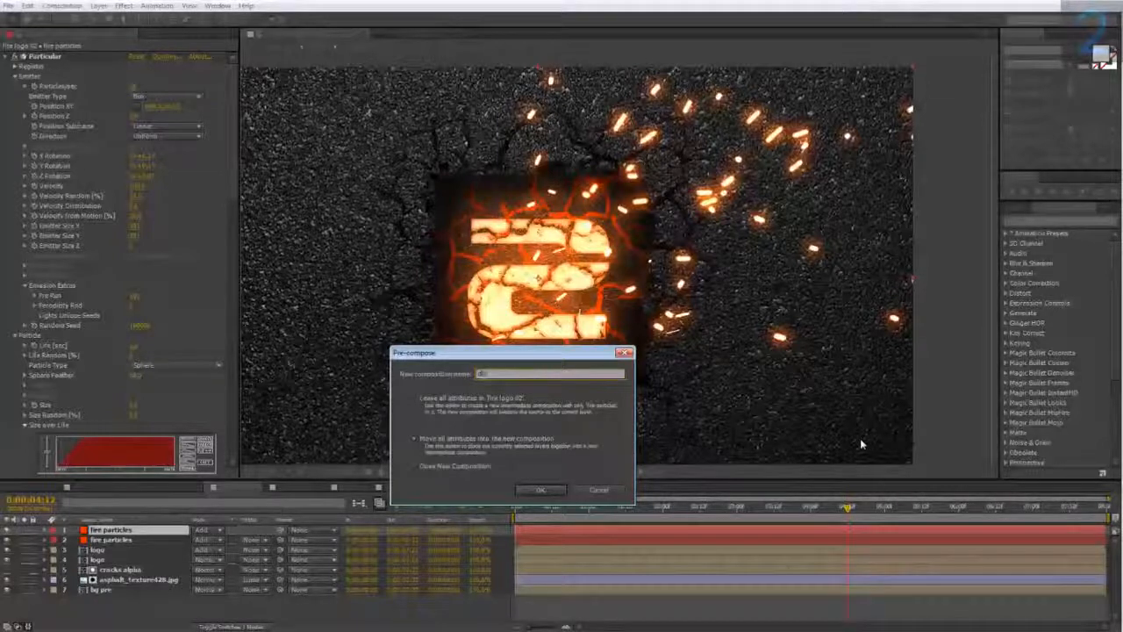
pyautogui.write('displacement map ref')
pyautogui.click(533, 488)
pyautogui.click(540, 489)
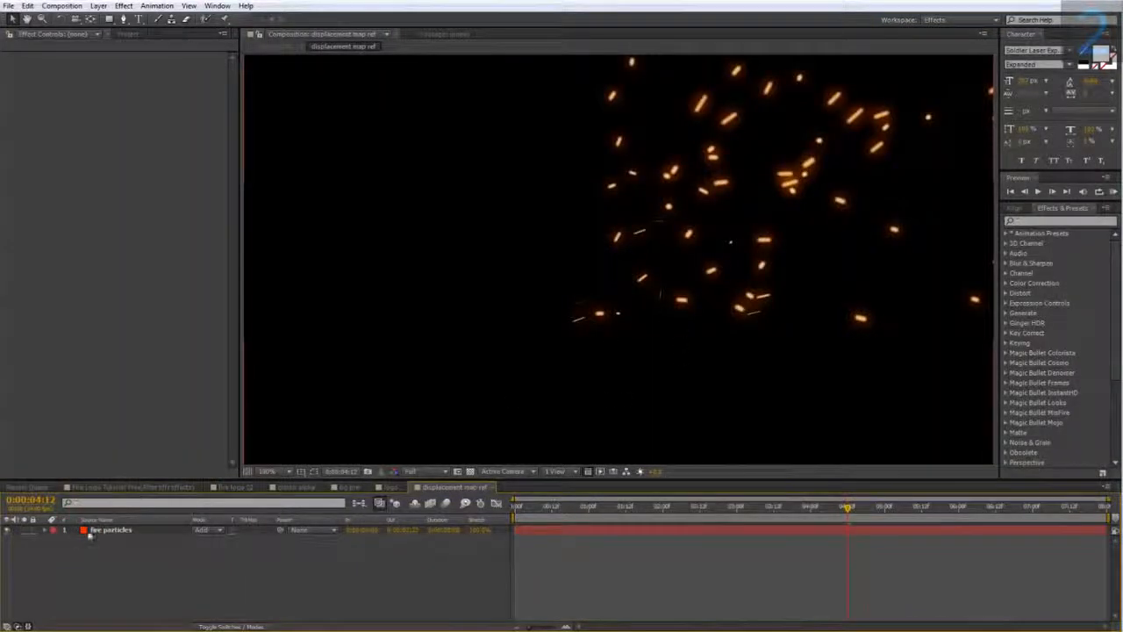
# Step: Set the Particular particle Size to 25 on the fire particles layer in the displacement map ref composition
pyautogui.click(91, 533)
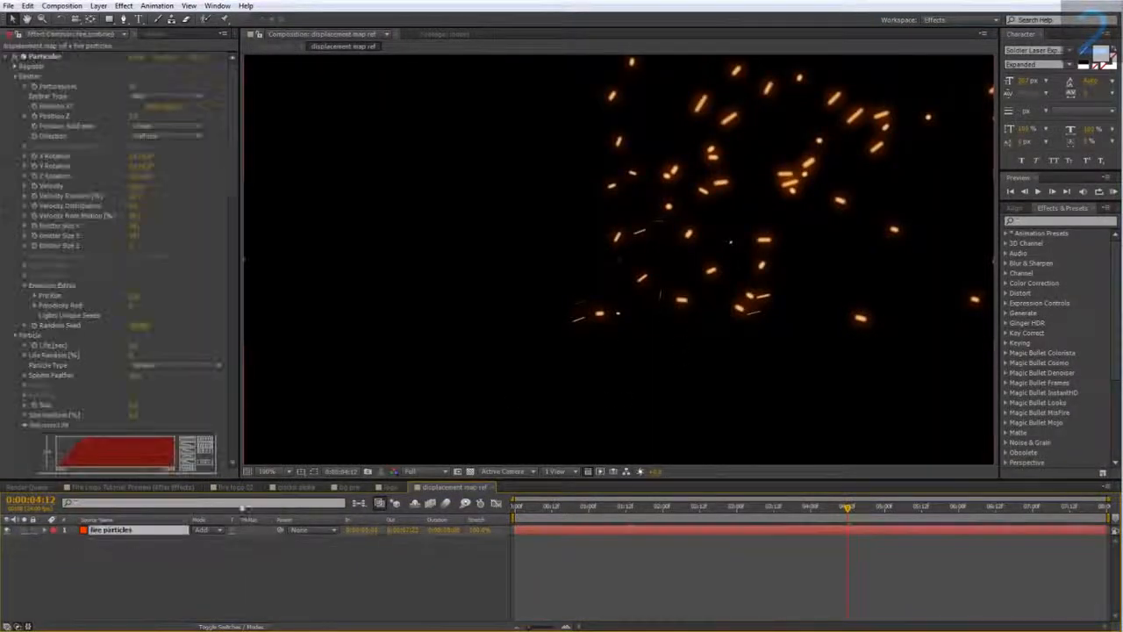
pyautogui.scroll(-3, 88, 345)
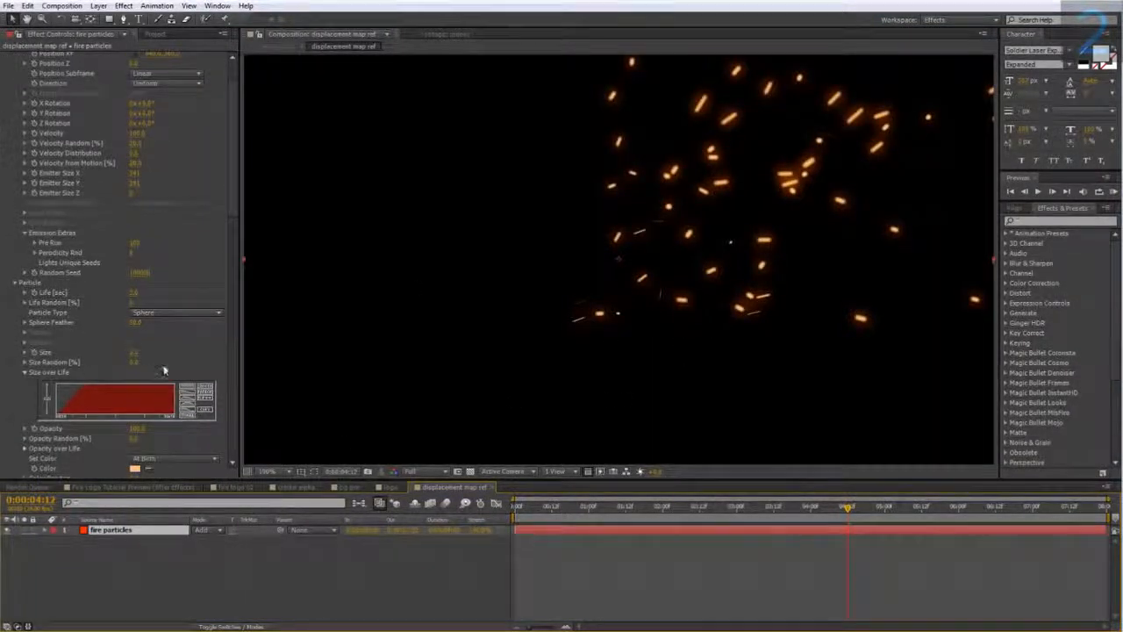
pyautogui.click(138, 352)
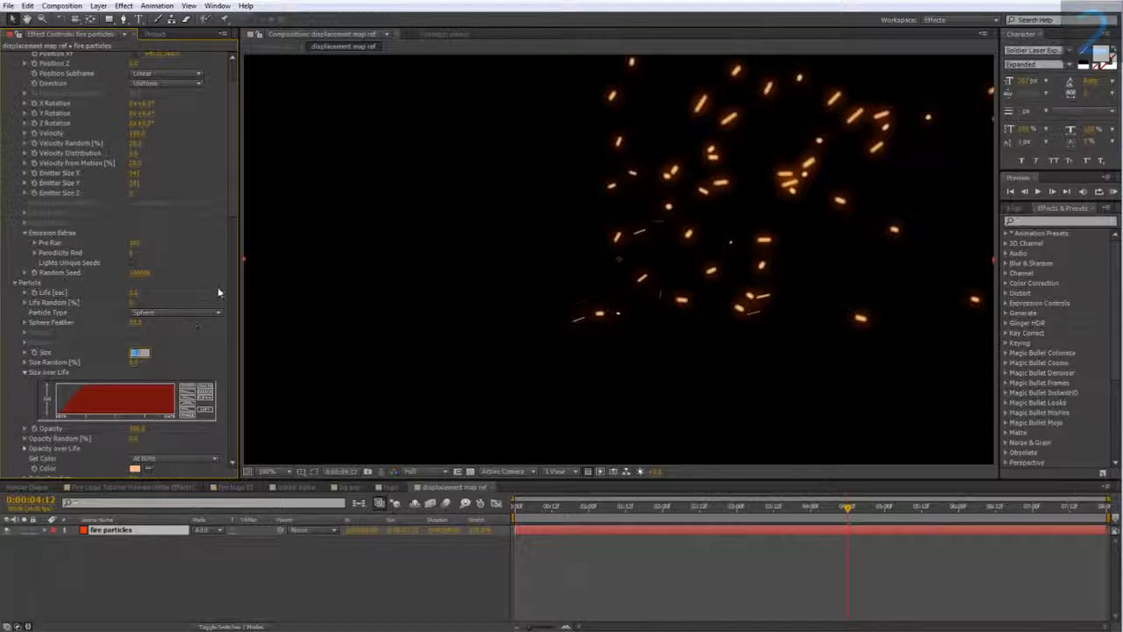
pyautogui.write('25')
pyautogui.press('Return')
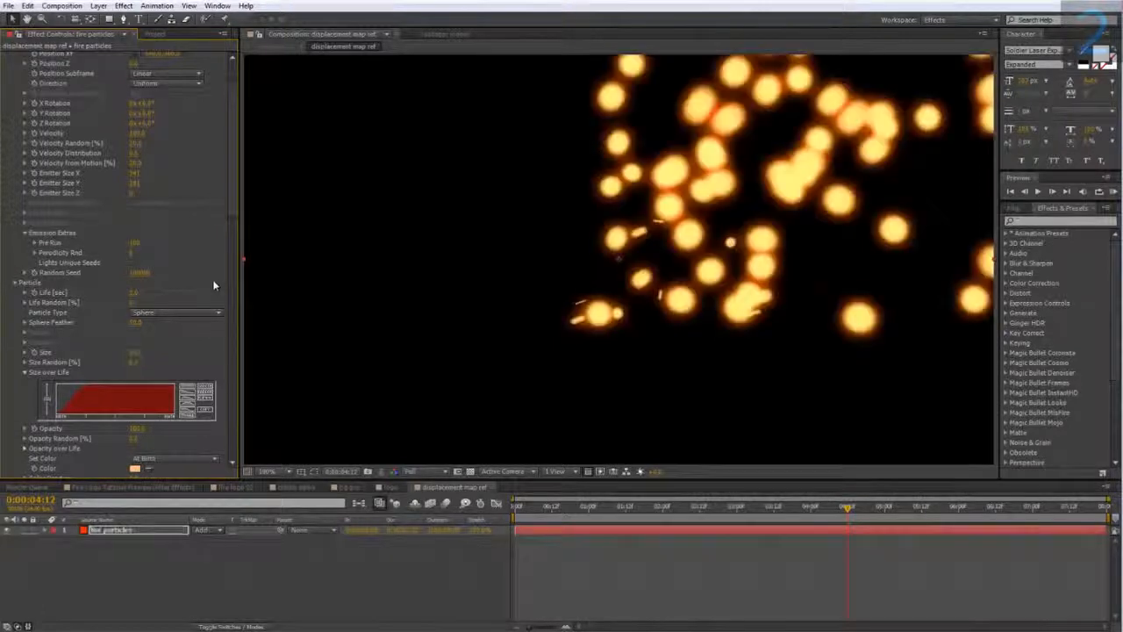
# Step: Add a Tint effect to make the enlarged particles black and white, and increase their Glow Radius for a softer halo
pyautogui.rightClick(143, 530)
pyautogui.moveTo(214, 254)
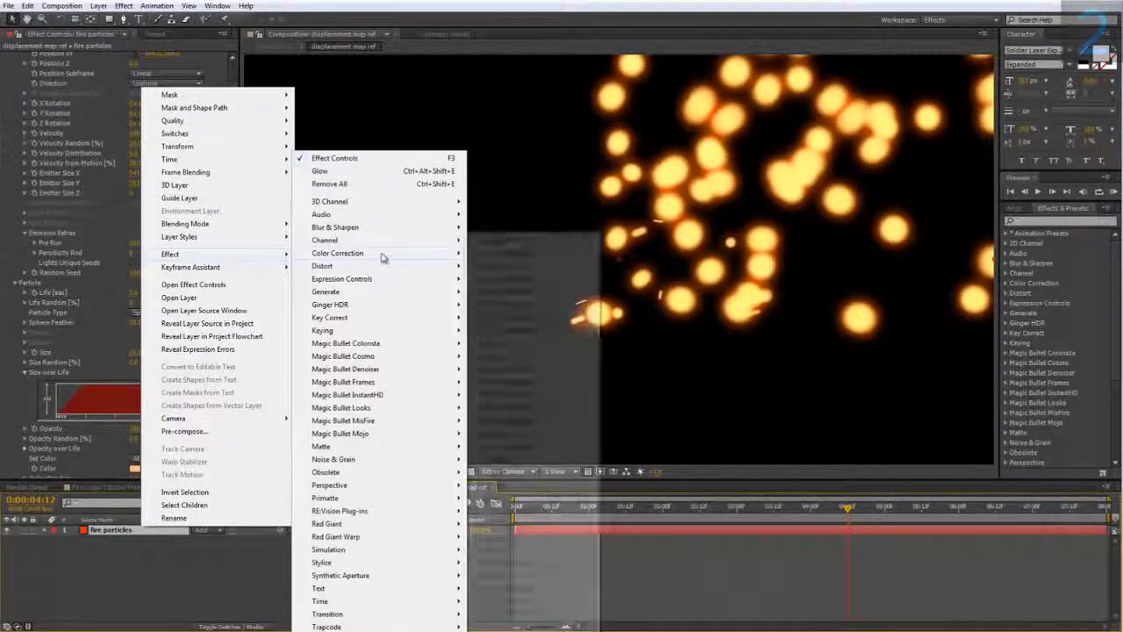
pyautogui.moveTo(381, 256)
pyautogui.click(489, 626)
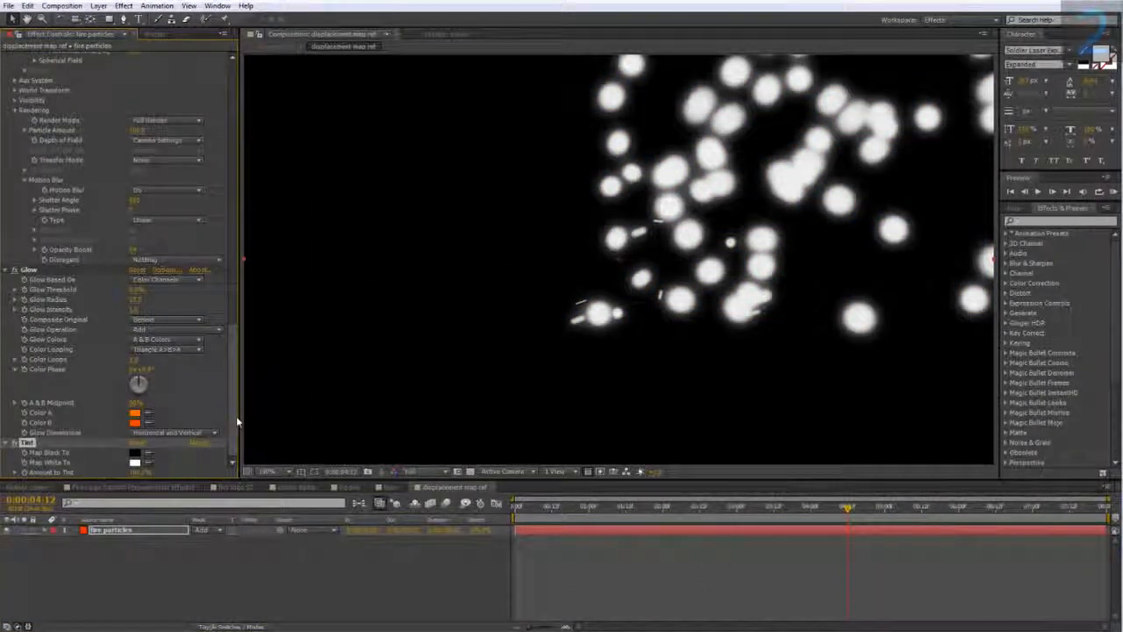
pyautogui.moveTo(133, 302); pyautogui.dragTo(194, 304)
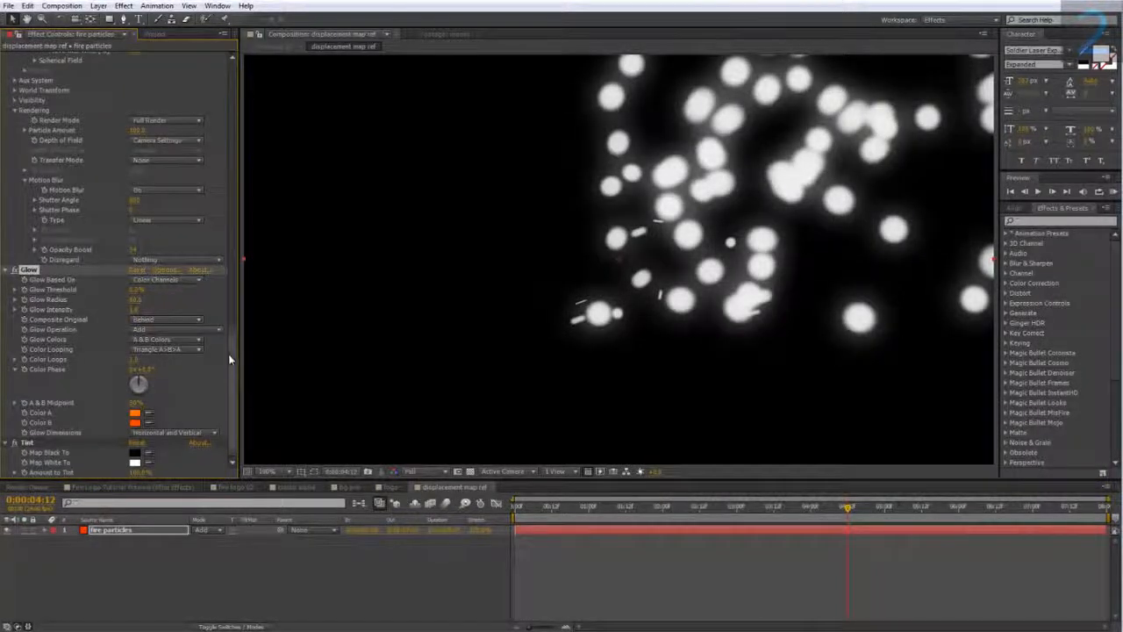
pyautogui.moveTo(230, 356)
pyautogui.mouseDown()
pyautogui.moveTo(232, 282)
pyautogui.moveTo(230, 368)
pyautogui.mouseUp()
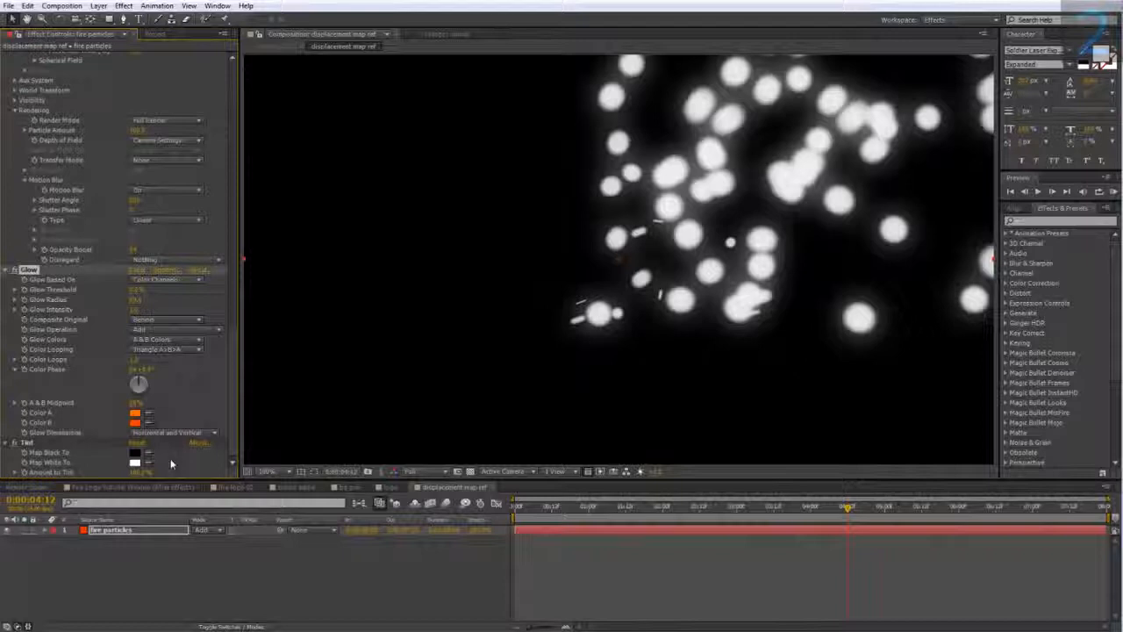
# Step: Apply the Turbulent Displace effect to the fire particles layer to distort the white blobs
pyautogui.rightClick(130, 534)
pyautogui.moveTo(190, 257)
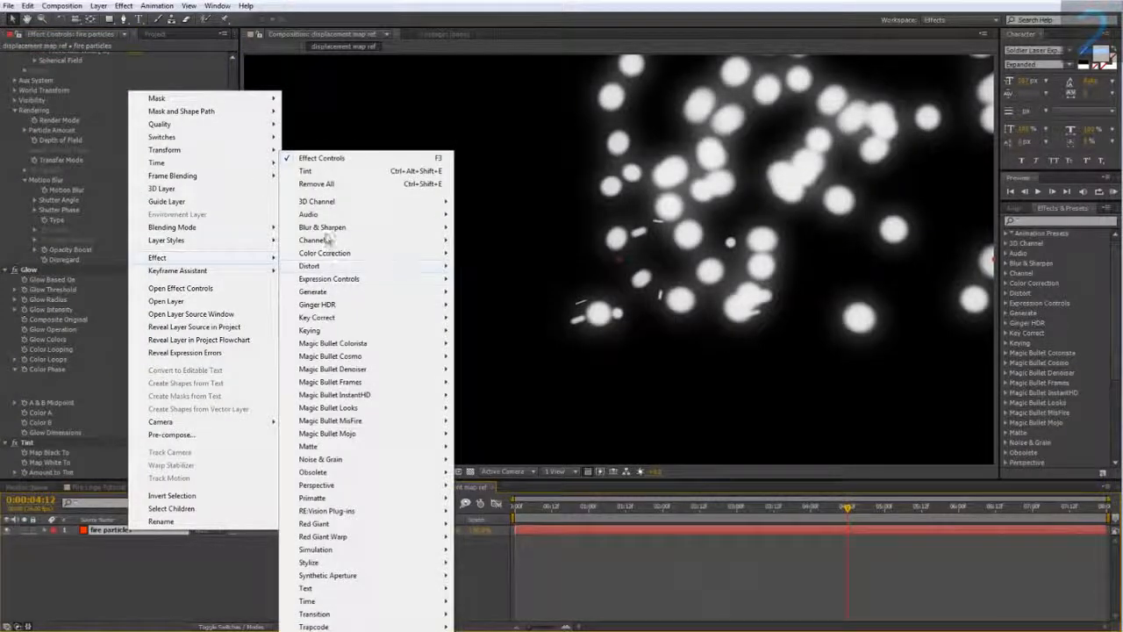
pyautogui.moveTo(338, 335)
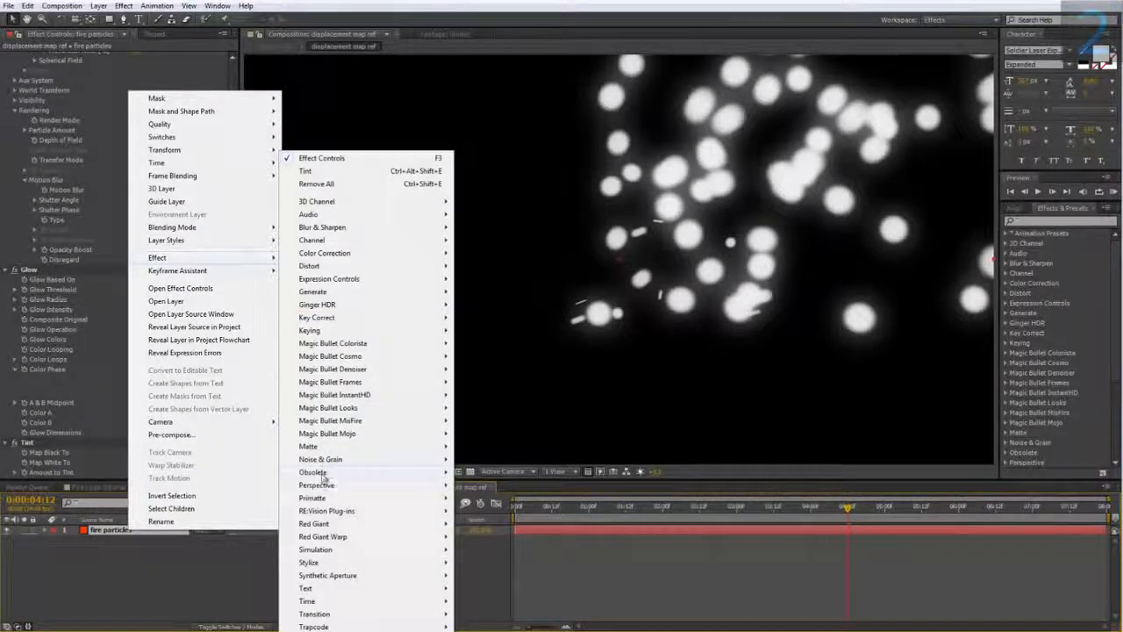
pyautogui.moveTo(322, 268)
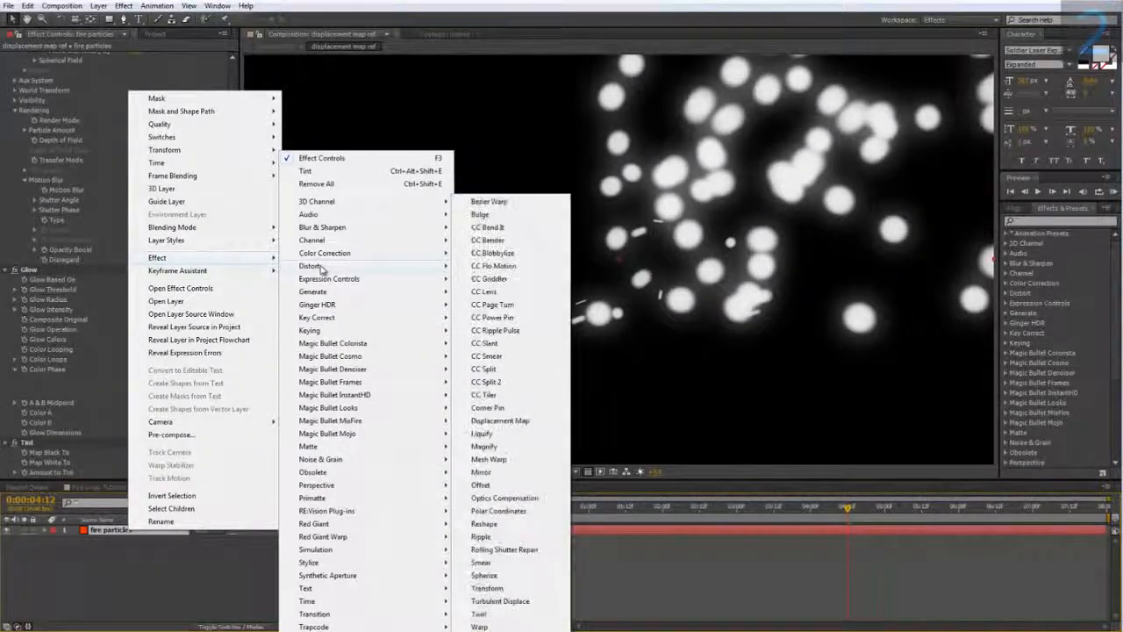
pyautogui.click(500, 600)
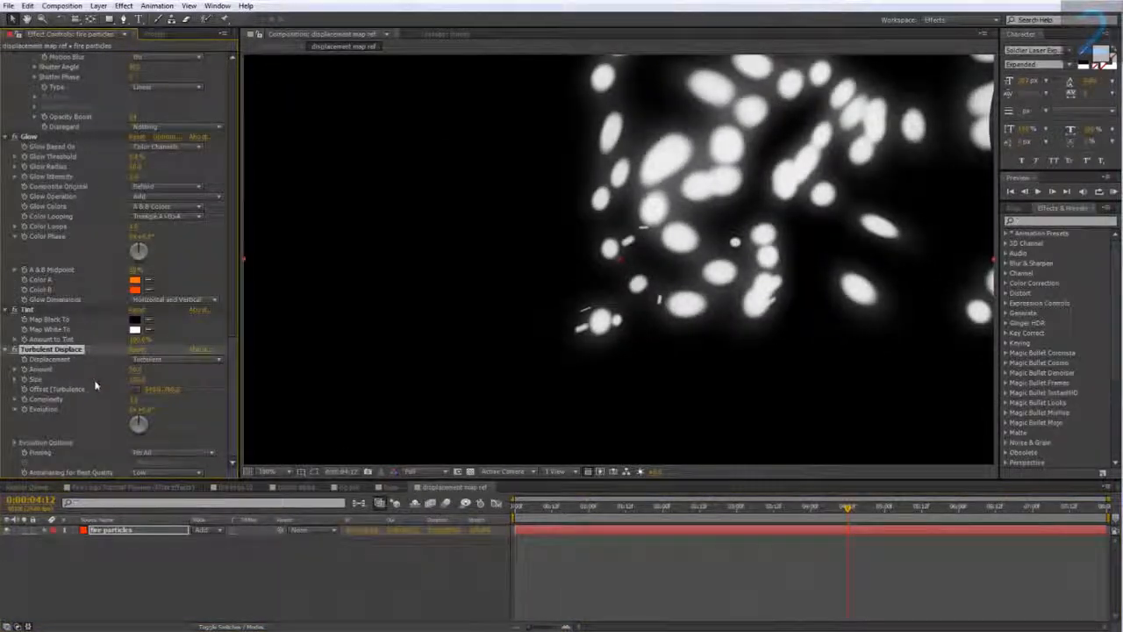
# Step: Set the Turbulent Displace Amount to 100 and Size to 25, and check the distorted blobs at another time
pyautogui.click(137, 369)
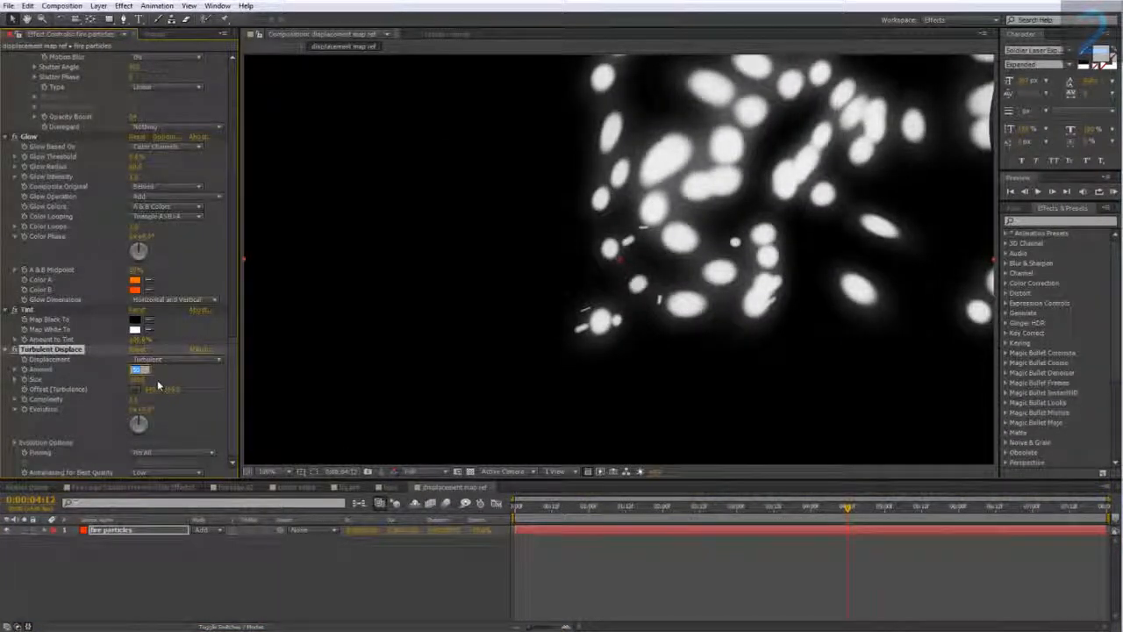
pyautogui.write('100')
pyautogui.click(186, 392)
pyautogui.click(138, 381)
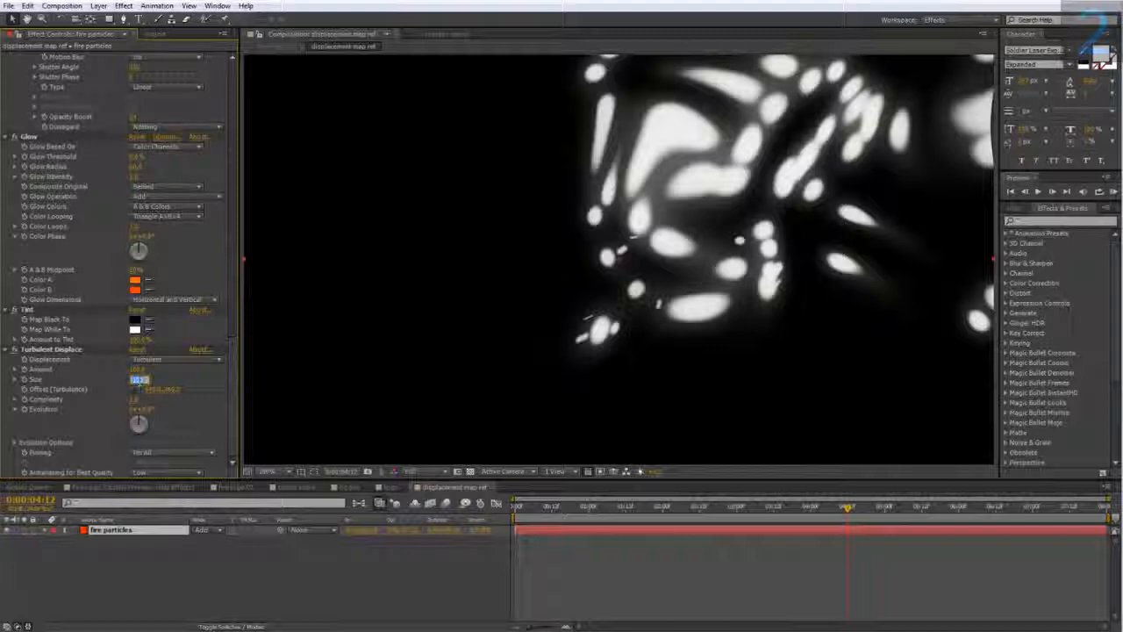
pyautogui.write('25')
pyautogui.click(186, 384)
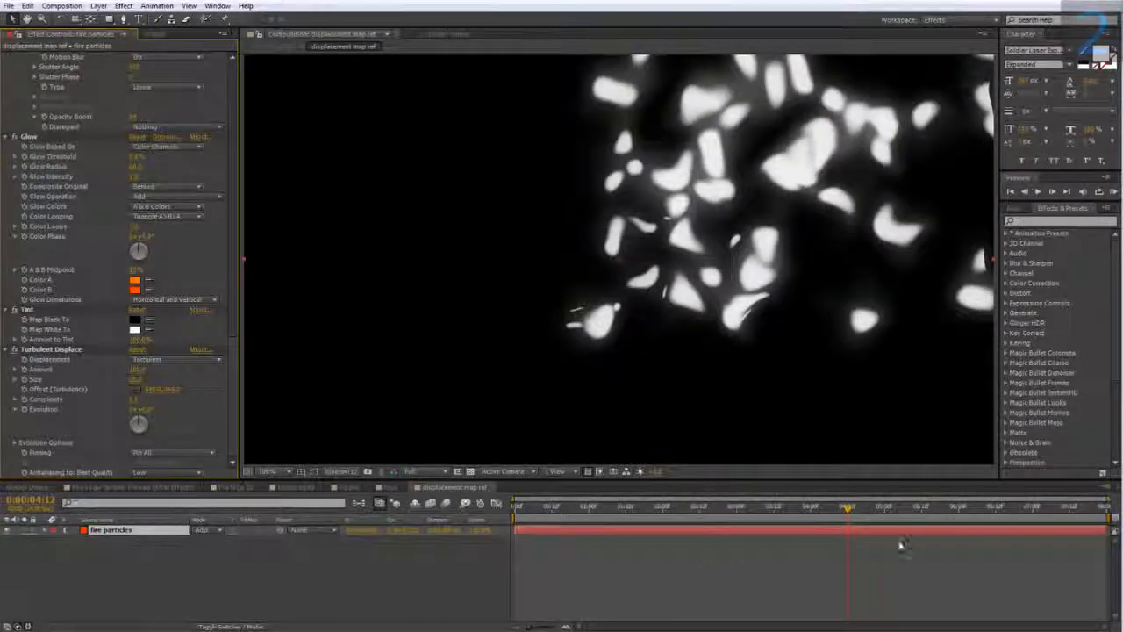
pyautogui.moveTo(848, 527); pyautogui.dragTo(969, 526)
# Step: Raise the Particular Sphere Feather to 100 to soften the particle edges, and check the result at another frame
pyautogui.scroll(3, 78, 348)
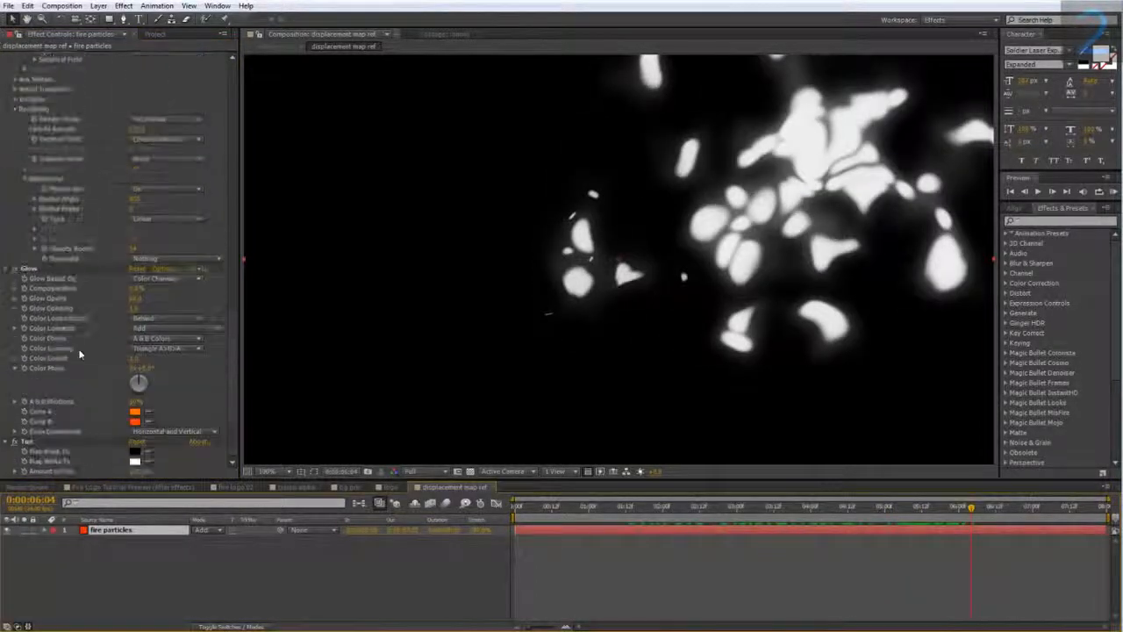
pyautogui.scroll(10, 78, 348)
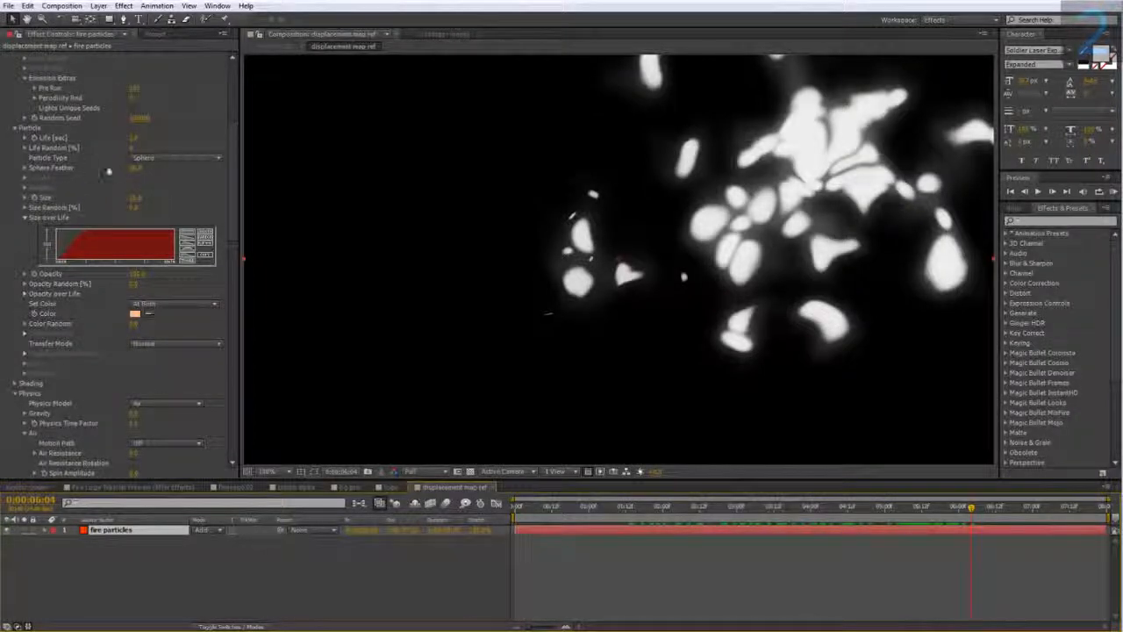
pyautogui.moveTo(134, 169); pyautogui.dragTo(258, 170)
pyautogui.moveTo(971, 507); pyautogui.dragTo(928, 546)
# Step: Change the Particular emitter's Random Seed on the displacement map particles and preview the new particle pattern over time
pyautogui.scroll(5, 158, 308)
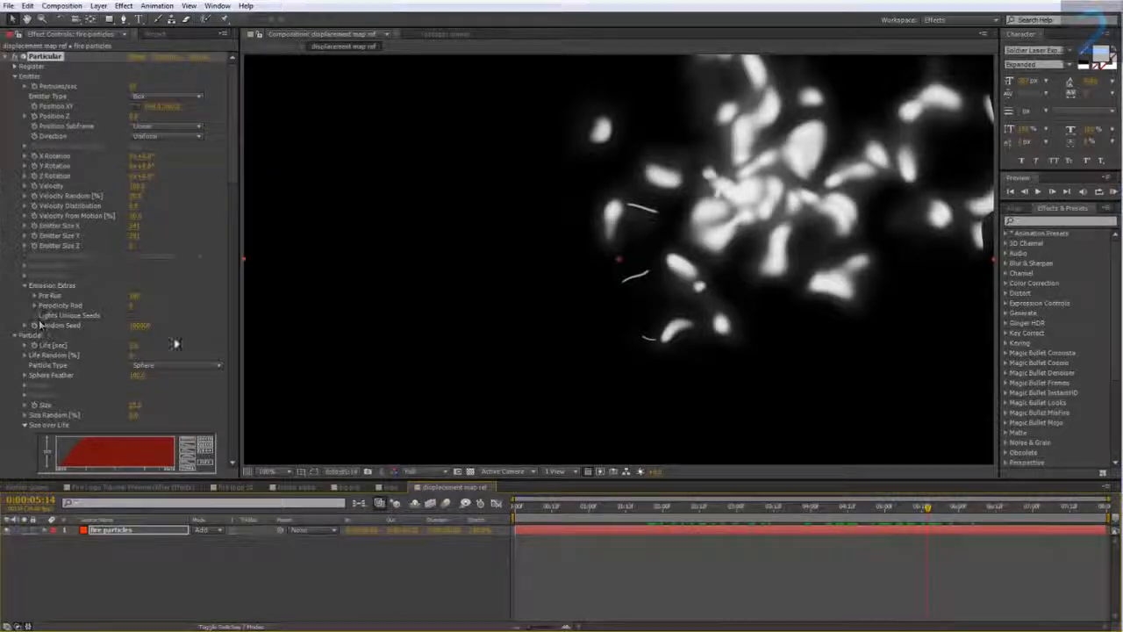
pyautogui.moveTo(143, 327); pyautogui.dragTo(148, 324)
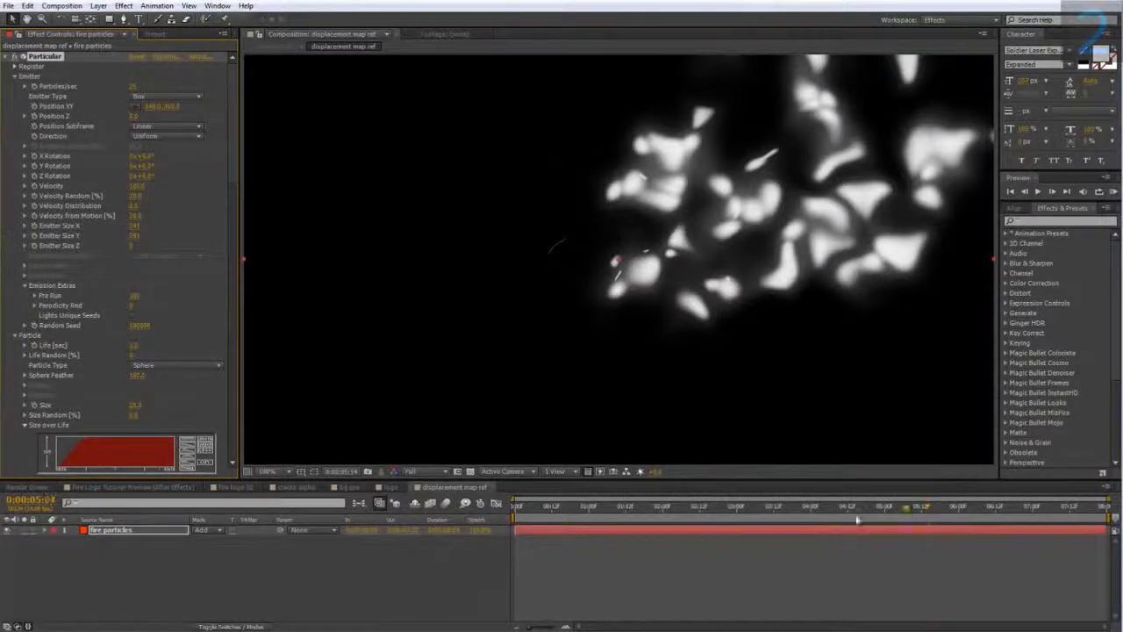
pyautogui.moveTo(856, 516); pyautogui.dragTo(727, 509)
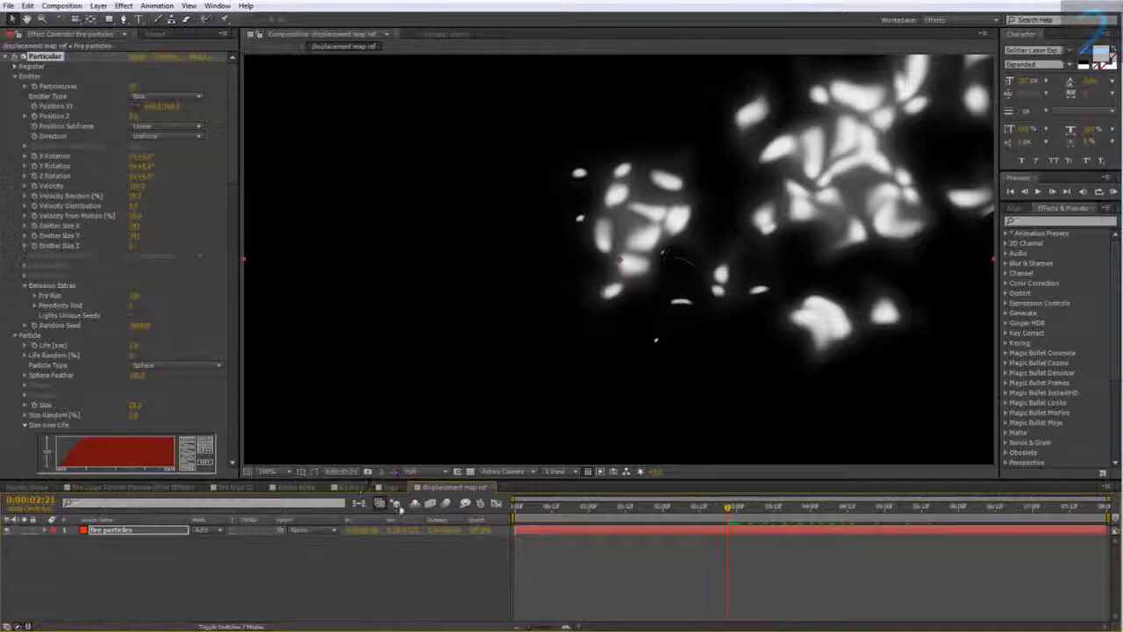
# Step: Return to the fire logo 02 composition, hide the displacement map ref layer and add a new adjustment layer above it
pyautogui.click(243, 487)
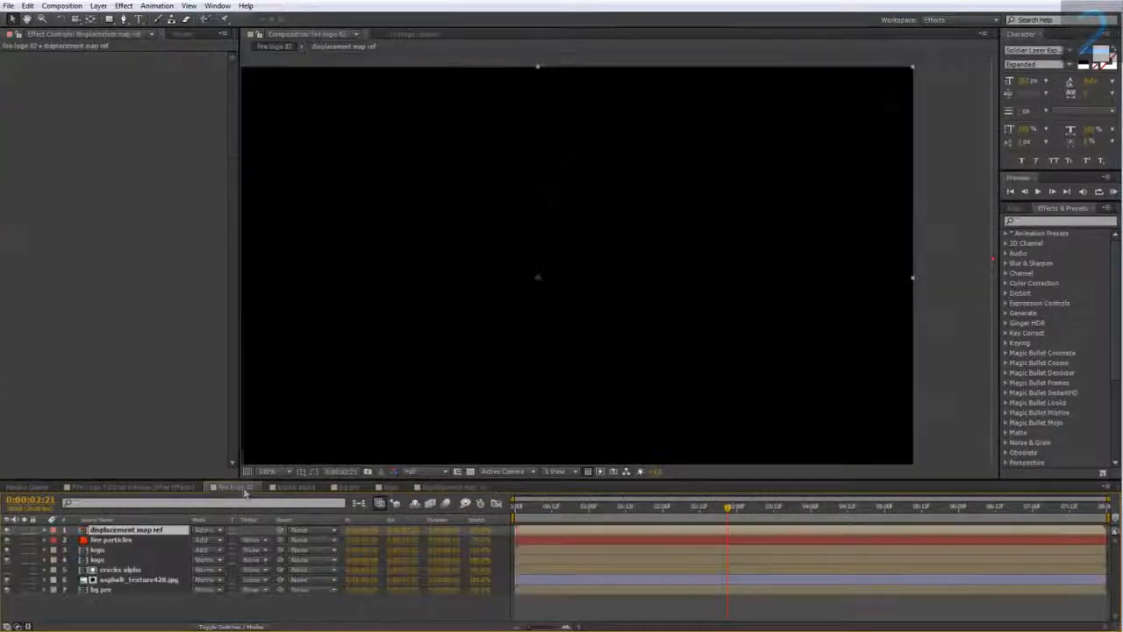
pyautogui.moveTo(444, 338); pyautogui.dragTo(515, 296)
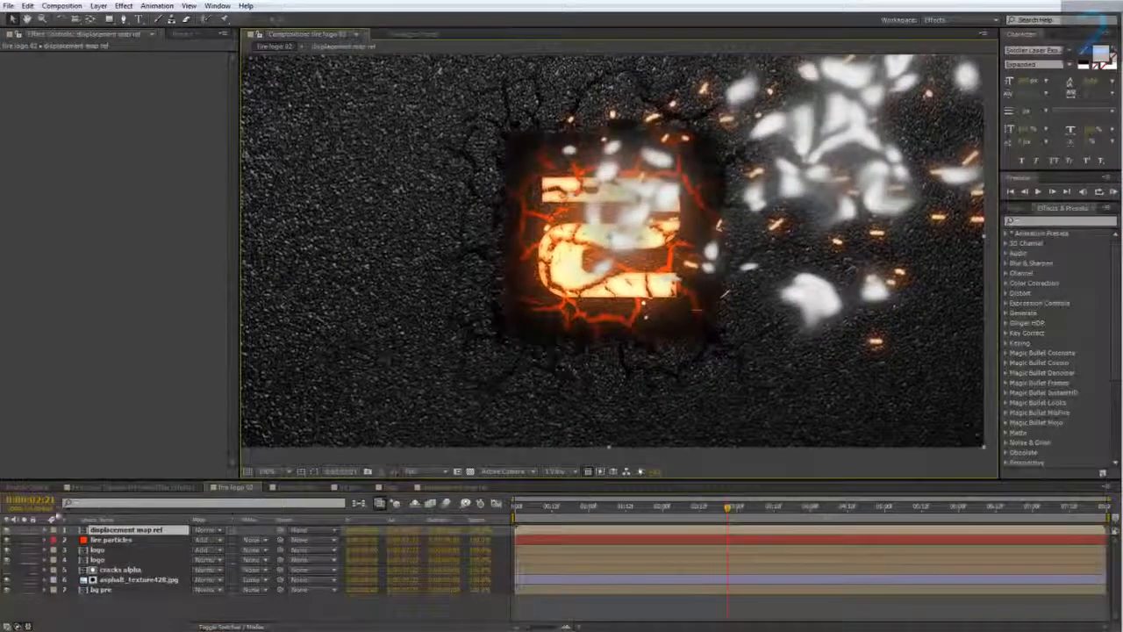
pyautogui.click(7, 531)
pyautogui.rightClick(122, 608)
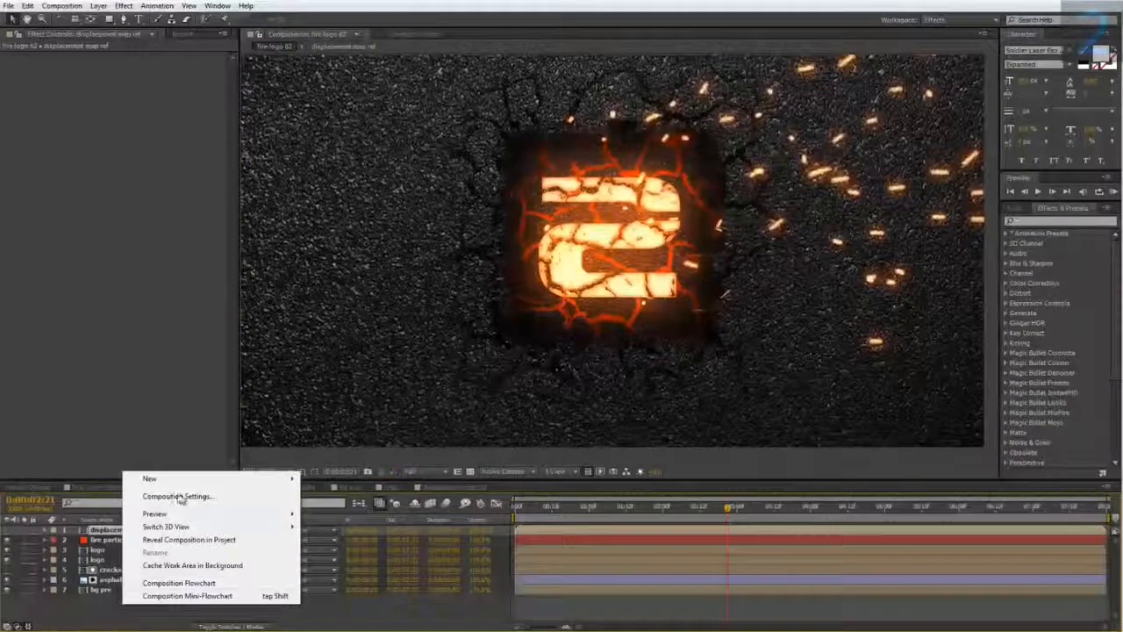
pyautogui.moveTo(179, 481)
pyautogui.click(349, 574)
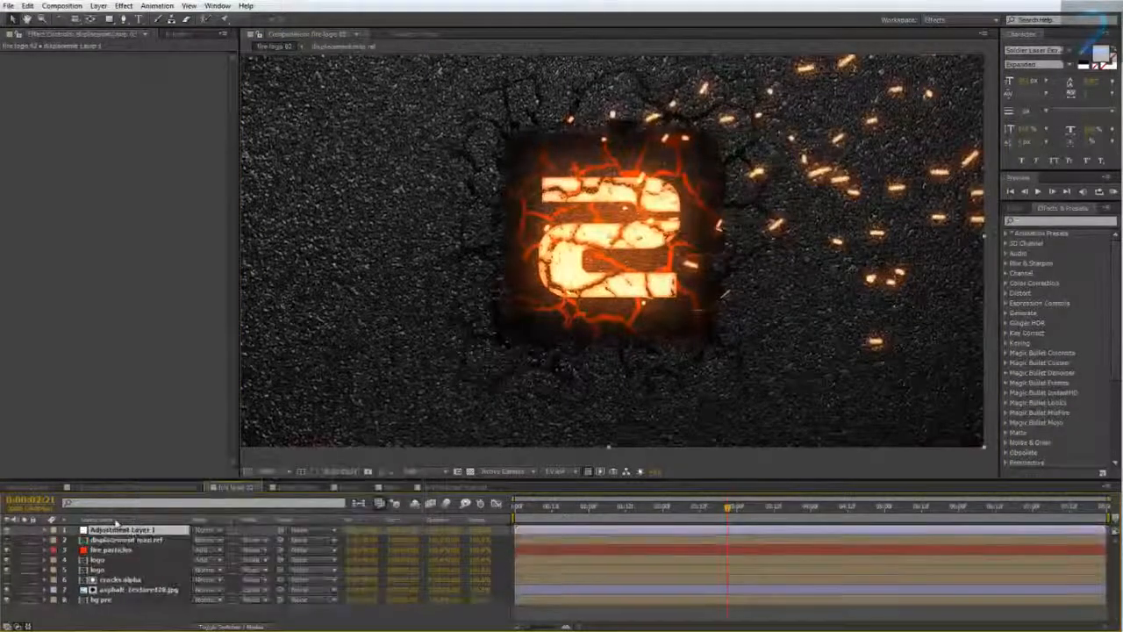
# Step: Apply the Displacement Map effect to the adjustment layer, using displacement map ref as its map layer
pyautogui.rightClick(115, 530)
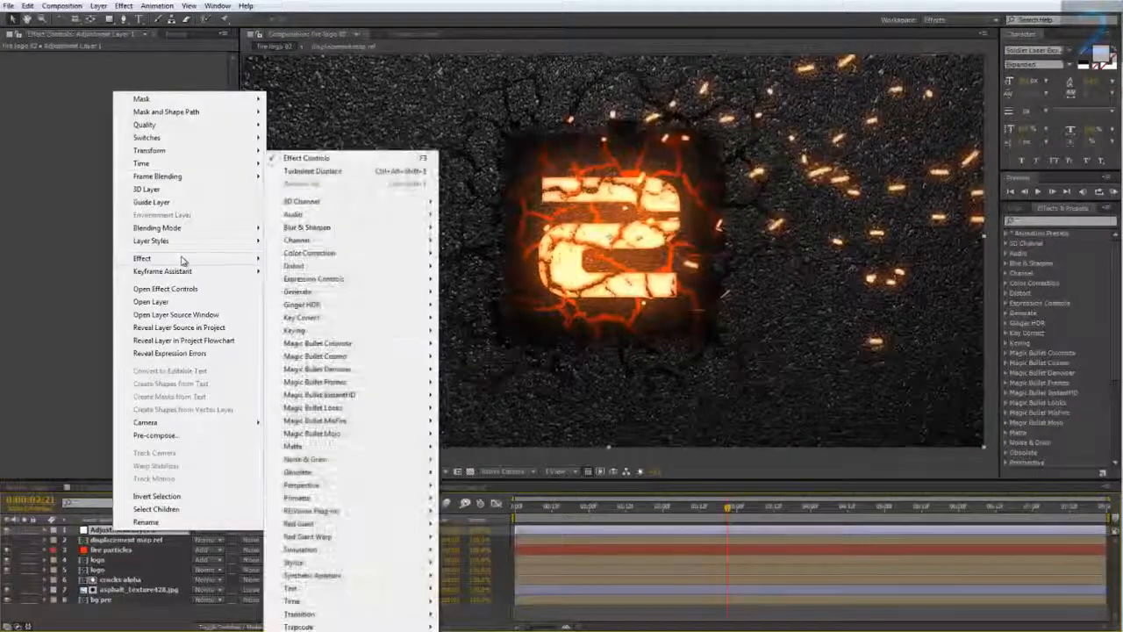
pyautogui.moveTo(321, 263)
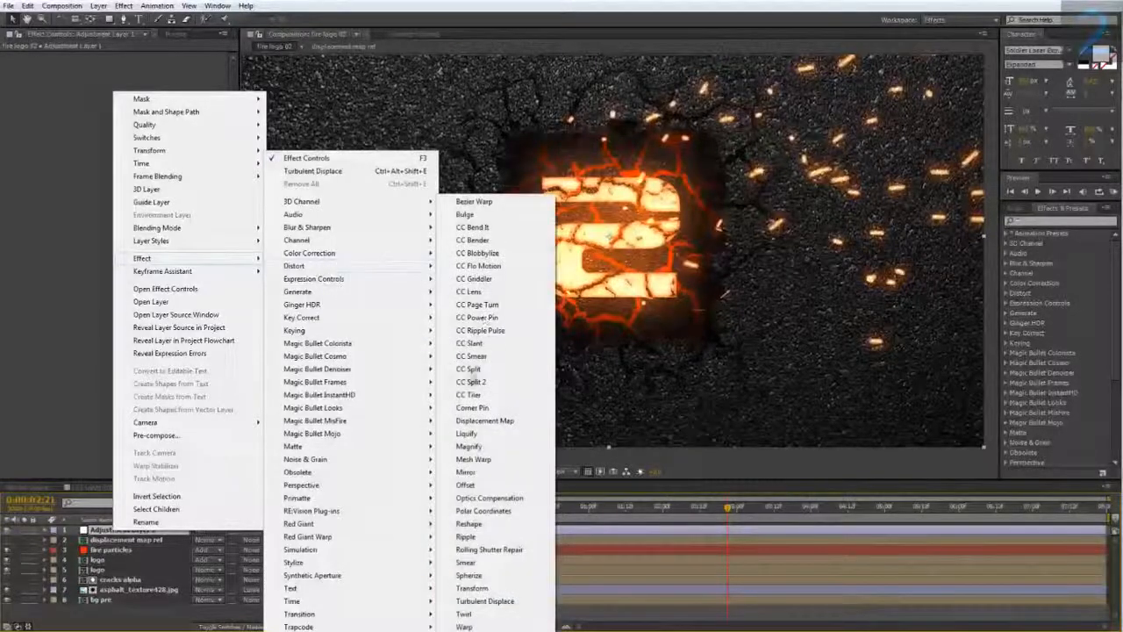
pyautogui.click(498, 425)
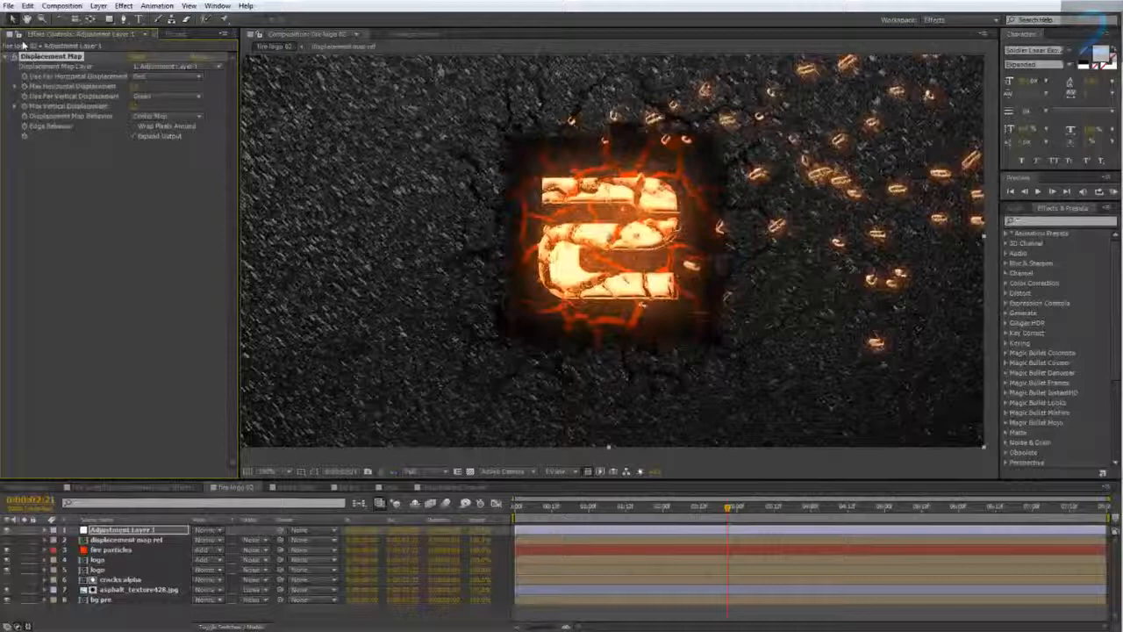
pyautogui.click(166, 67)
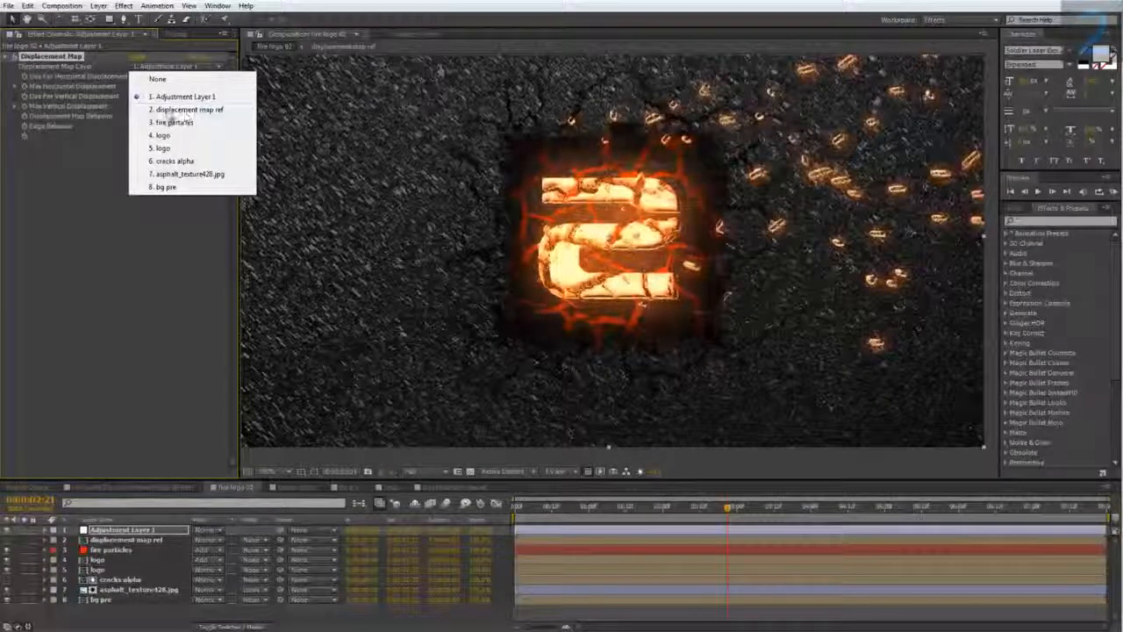
pyautogui.click(162, 111)
# Step: Set the Displacement Map's maximum horizontal and vertical displacement to 20 and check the distortion over time
pyautogui.moveTo(674, 509); pyautogui.dragTo(805, 515)
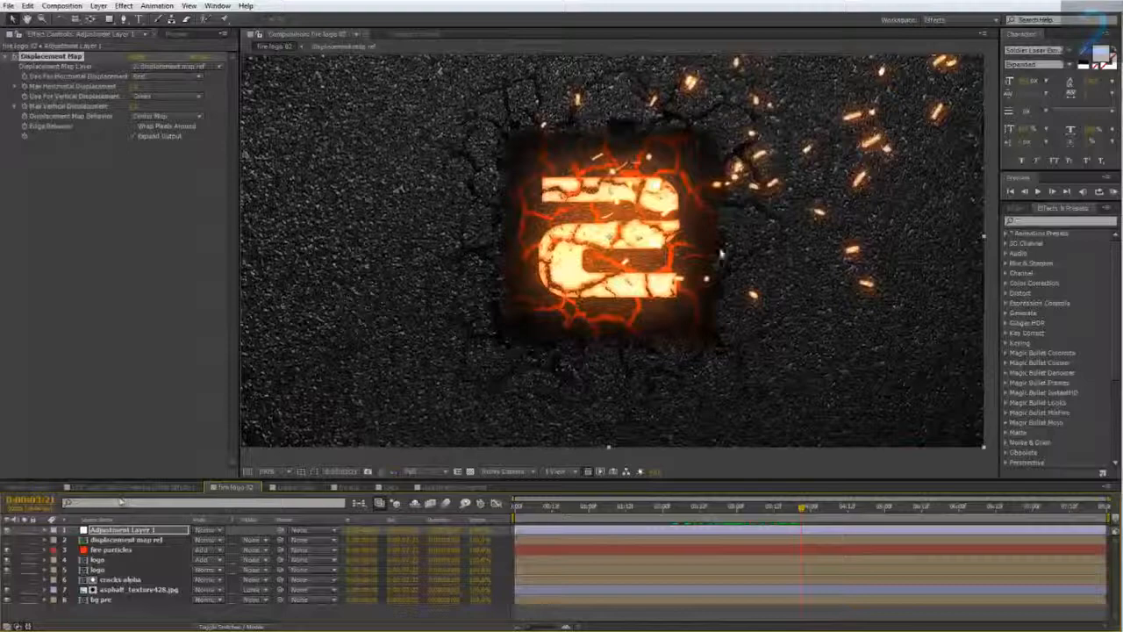
pyautogui.moveTo(721, 253); pyautogui.dragTo(626, 296)
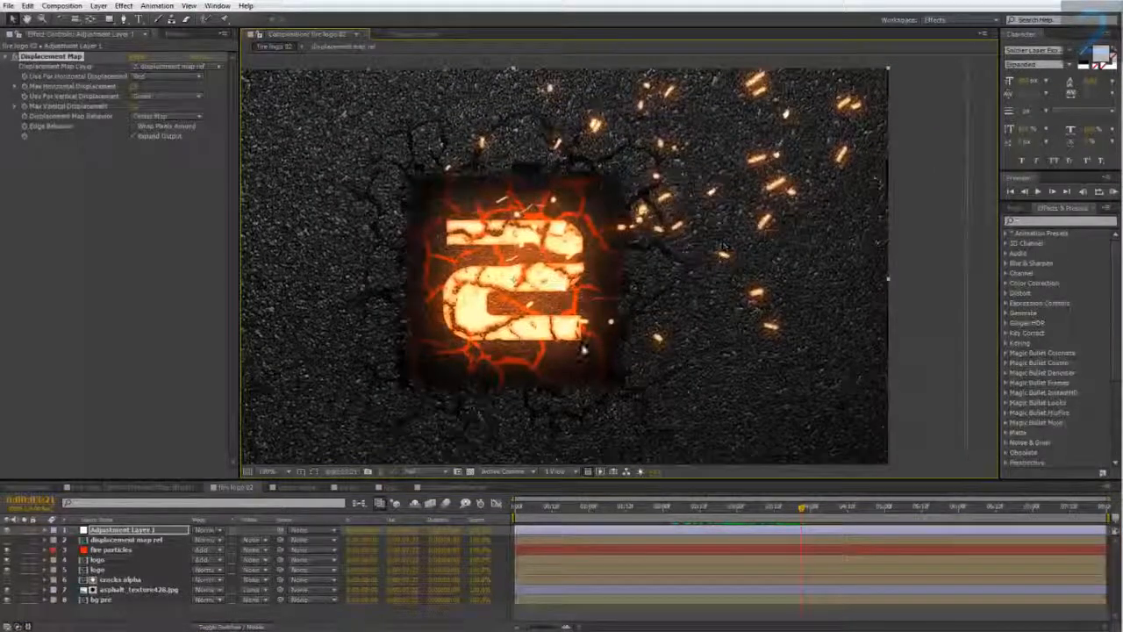
pyautogui.moveTo(773, 516); pyautogui.dragTo(742, 522)
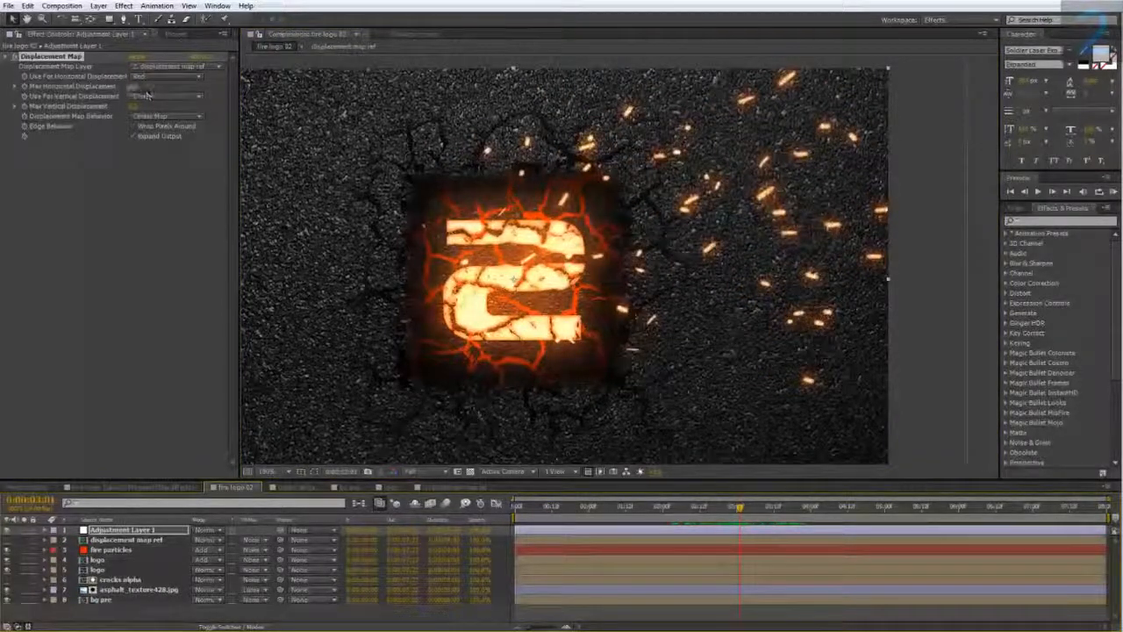
pyautogui.click(134, 87)
pyautogui.write('20')
pyautogui.click(133, 107)
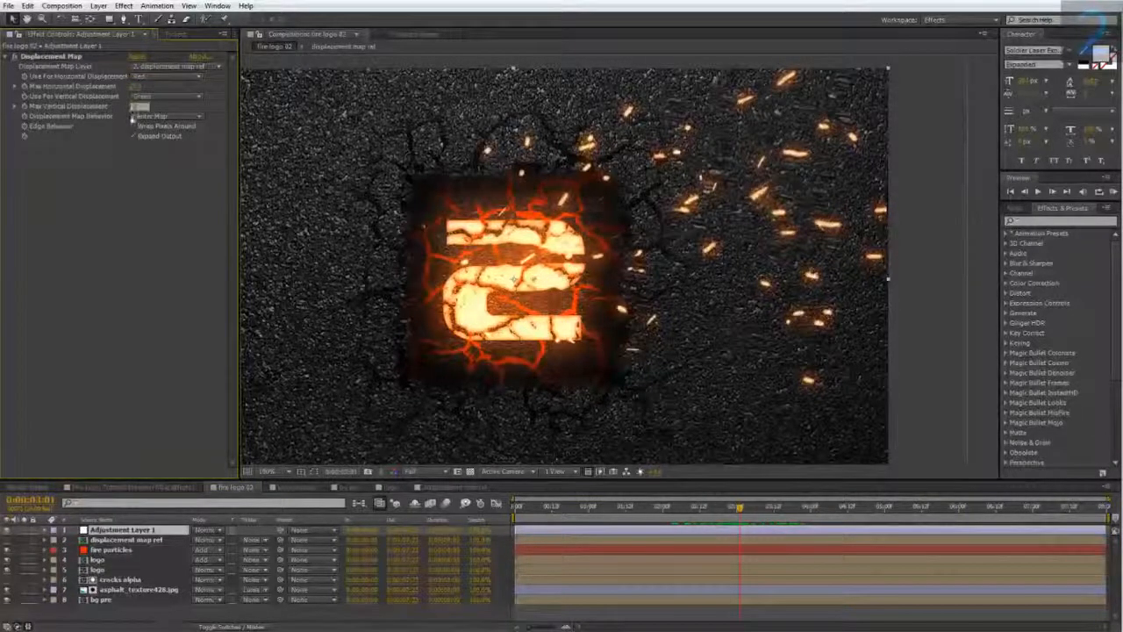
pyautogui.write('20')
pyautogui.press('Return')
pyautogui.moveTo(697, 507); pyautogui.dragTo(813, 529)
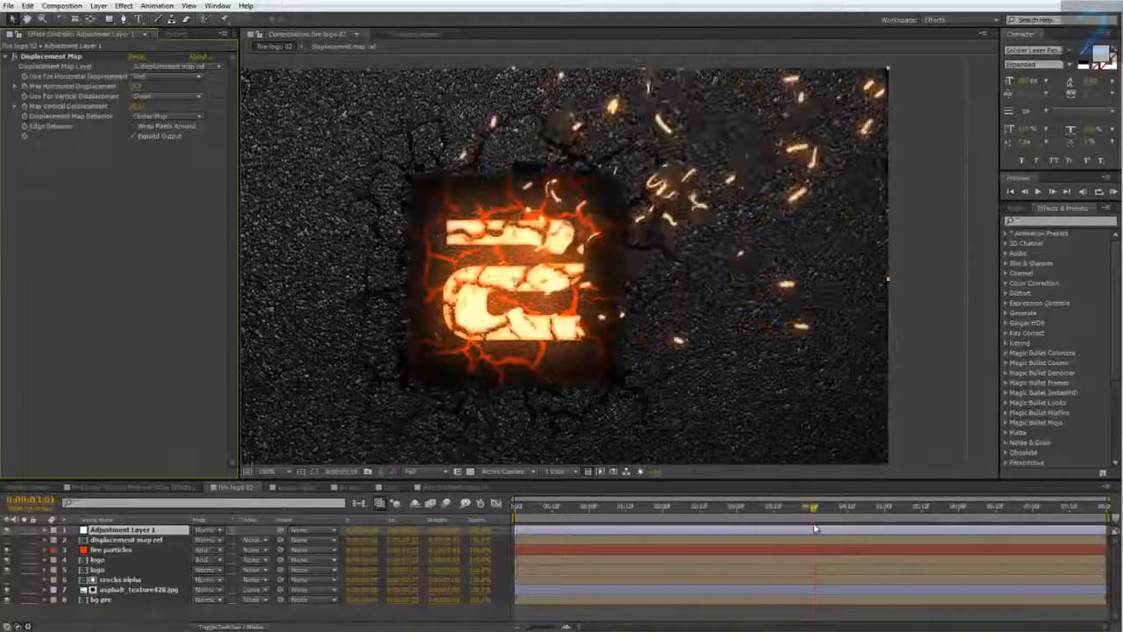
# Step: Set the Displacement Map's maximum horizontal and vertical displacement to 10
pyautogui.click(138, 86)
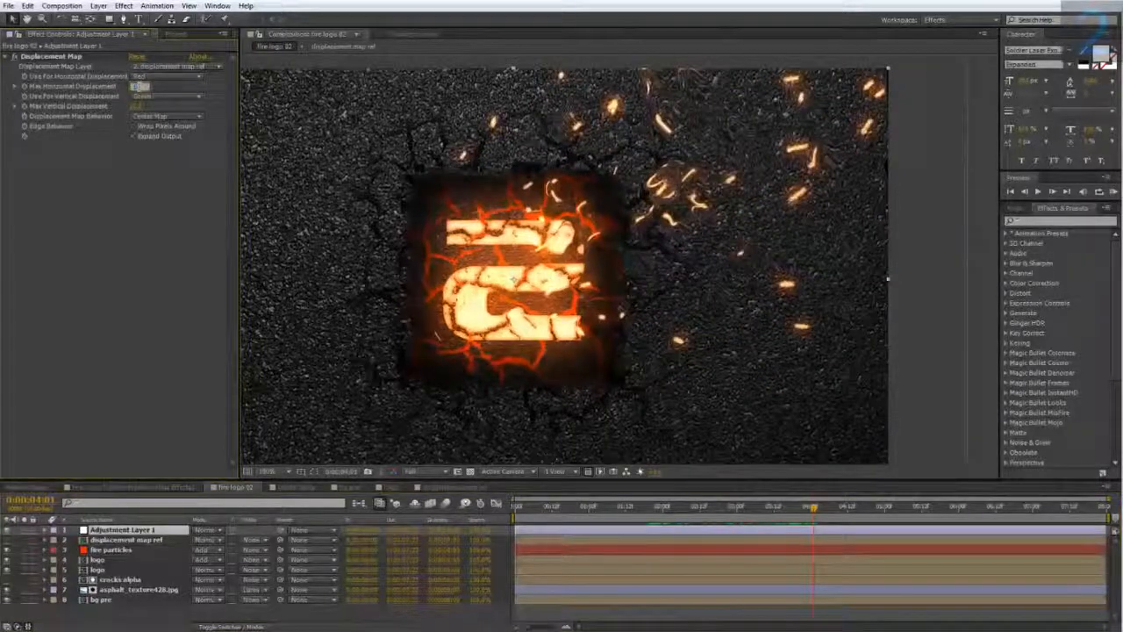
pyautogui.write('10')
pyautogui.press('Return')
pyautogui.click(136, 106)
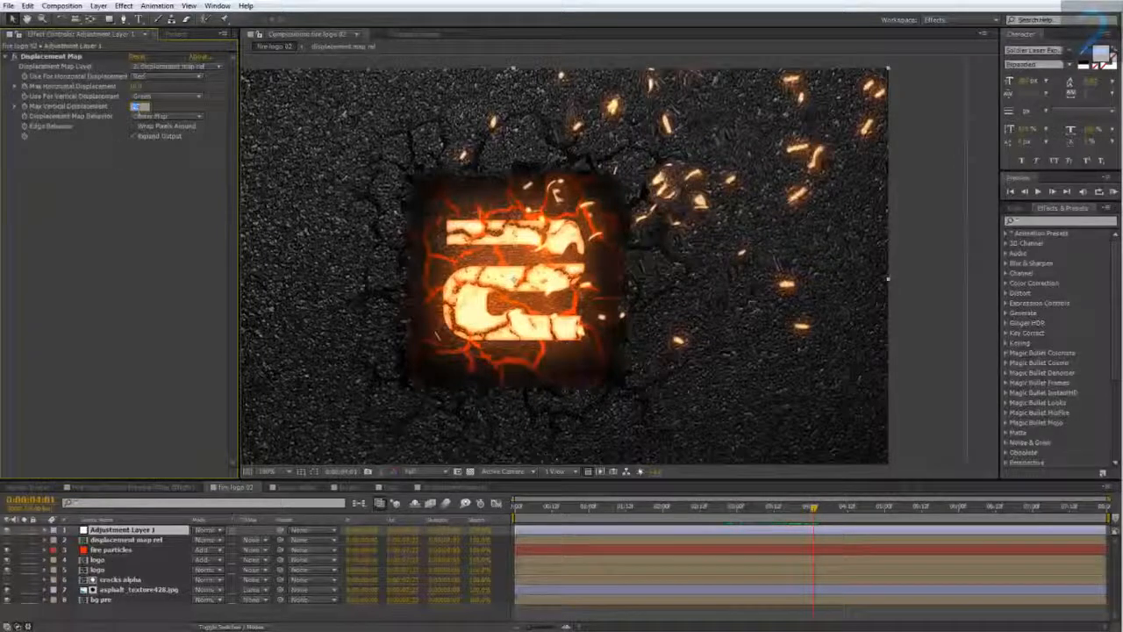
pyautogui.press('Return')
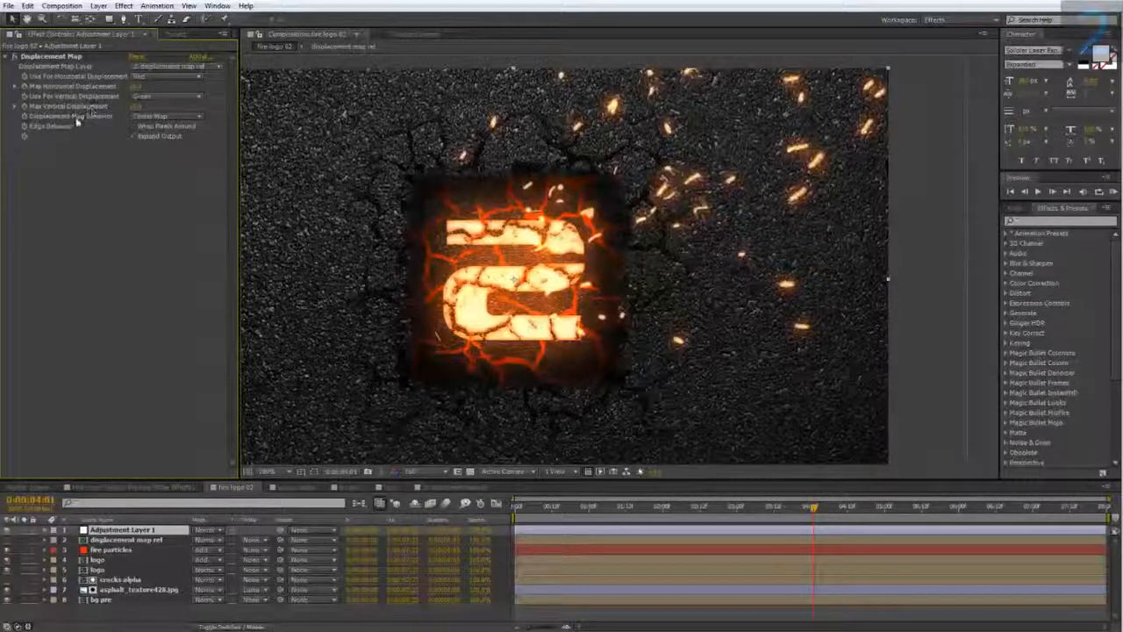
# Step: Use Luminance for both the horizontal and vertical displacement, and check the sparks at an earlier frame
pyautogui.click(162, 78)
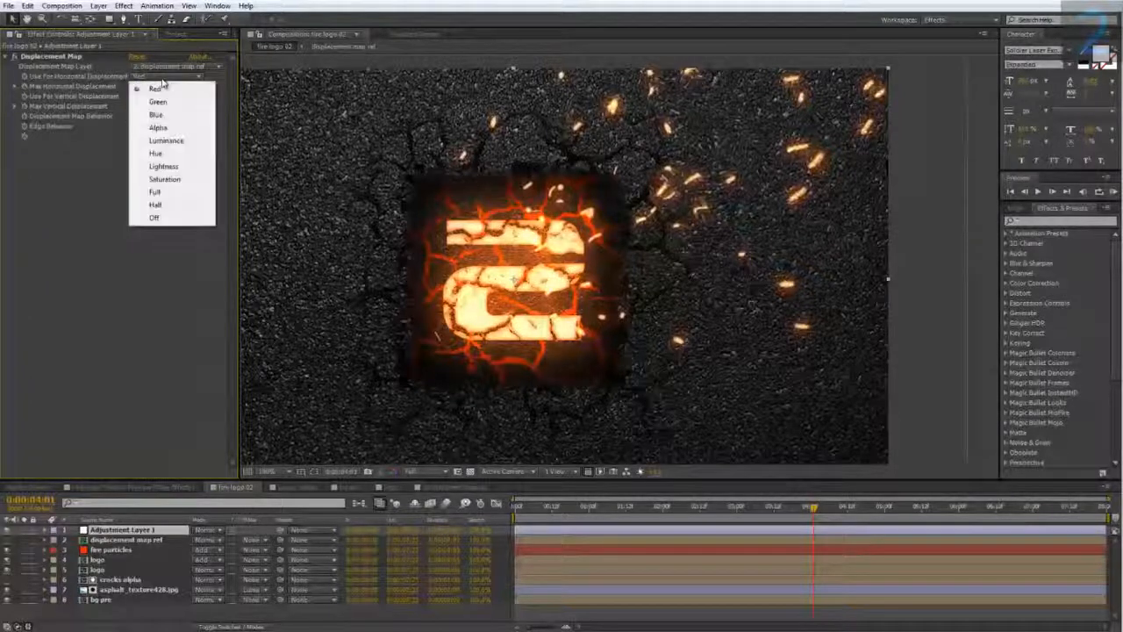
pyautogui.click(174, 140)
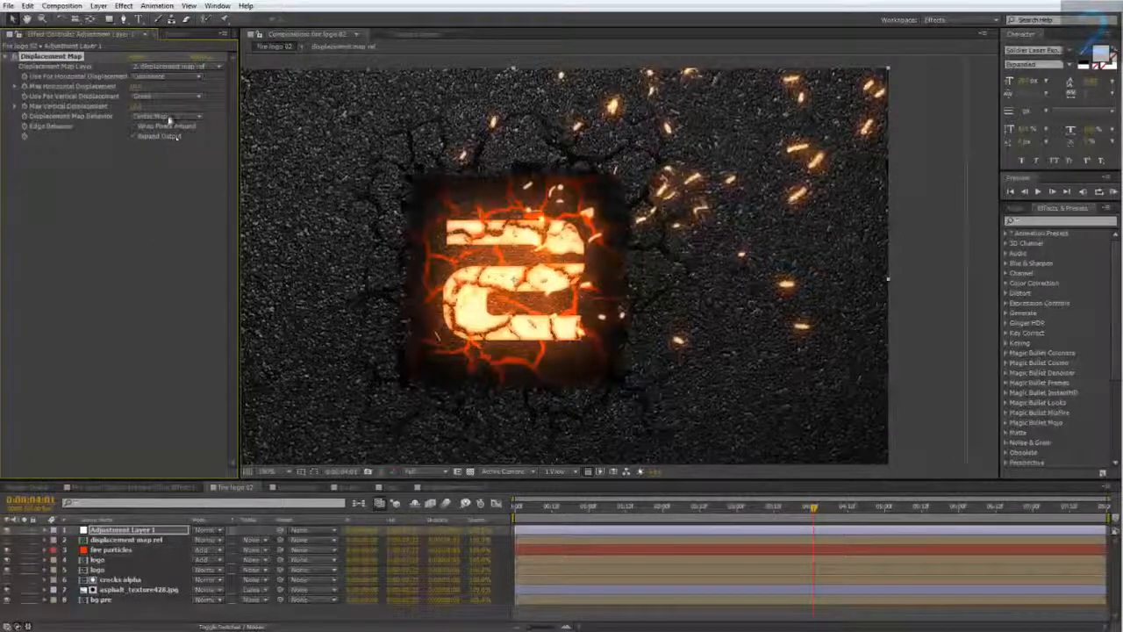
pyautogui.click(164, 96)
pyautogui.click(170, 157)
pyautogui.moveTo(813, 508); pyautogui.dragTo(772, 522)
# Step: Compare against the finished preview composition and add the smoke.mp4 footage as the top layer of fire logo 02
pyautogui.moveTo(538, 401); pyautogui.dragTo(571, 405)
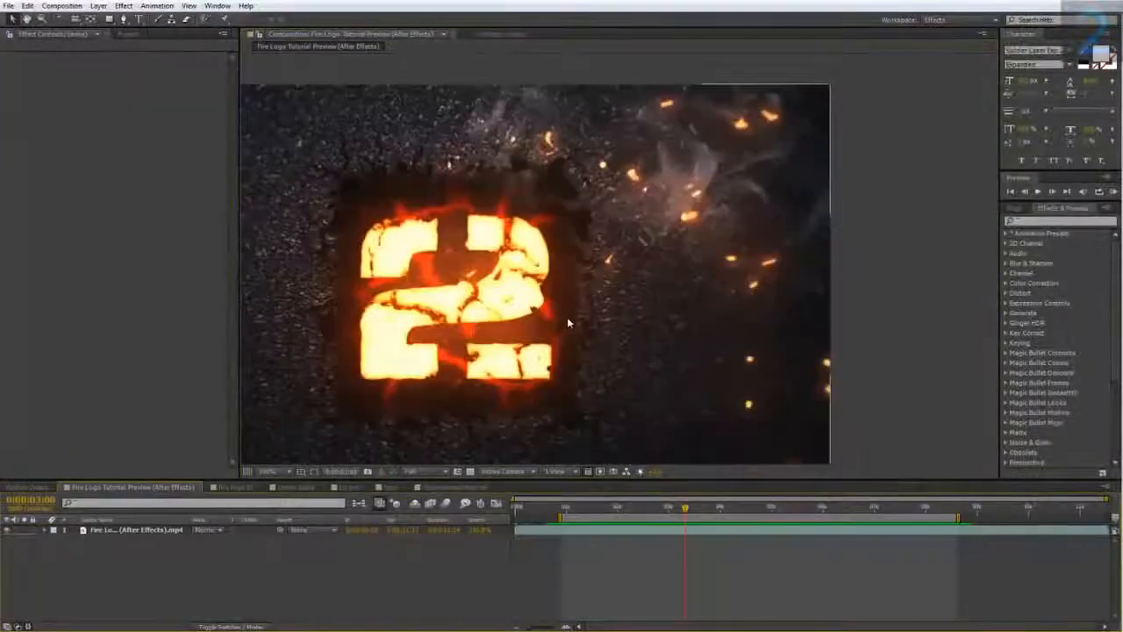
pyautogui.scroll(-1, 567, 317)
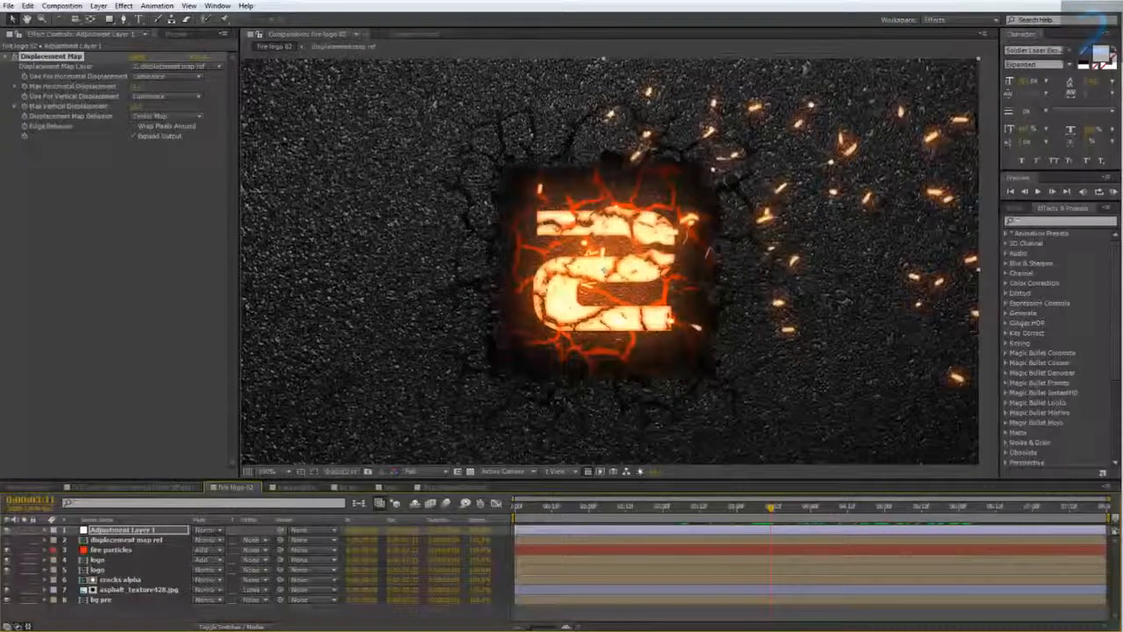
pyautogui.click(176, 33)
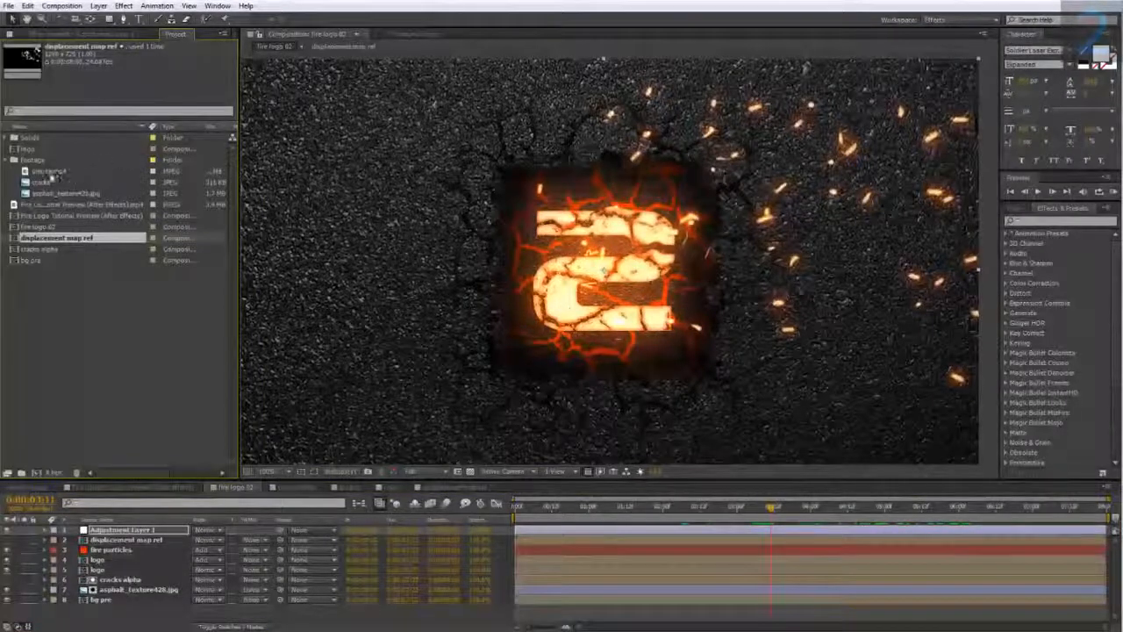
pyautogui.moveTo(45, 172); pyautogui.dragTo(146, 522)
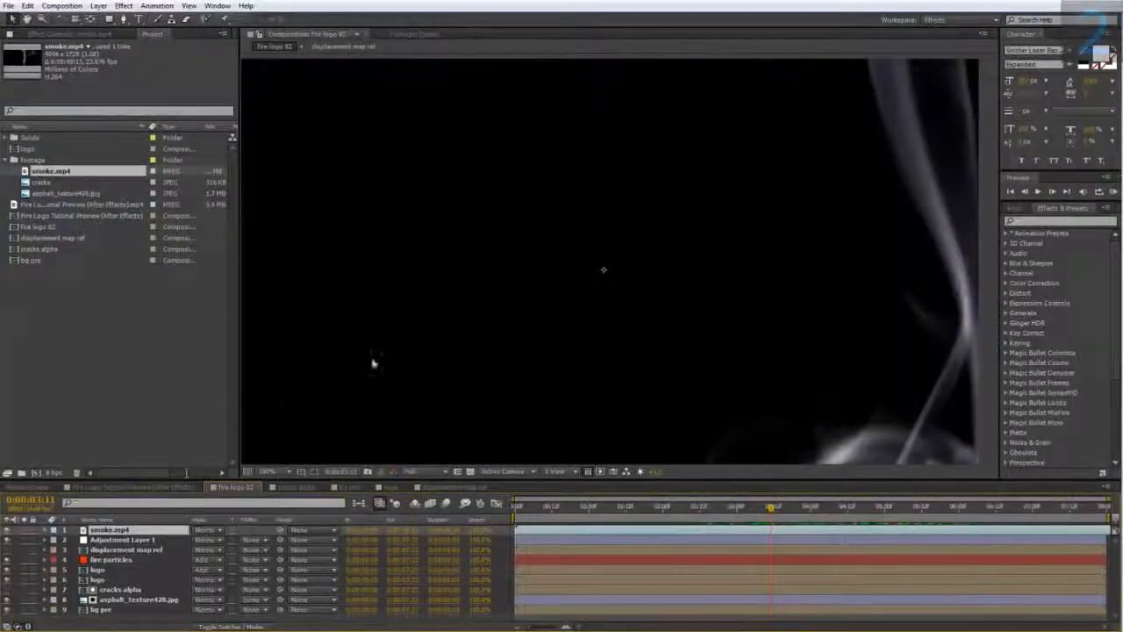
# Step: Scale the smoke.mp4 layer down to about 42% so the footage fits the composition's height
pyautogui.scroll(-2, 371, 363)
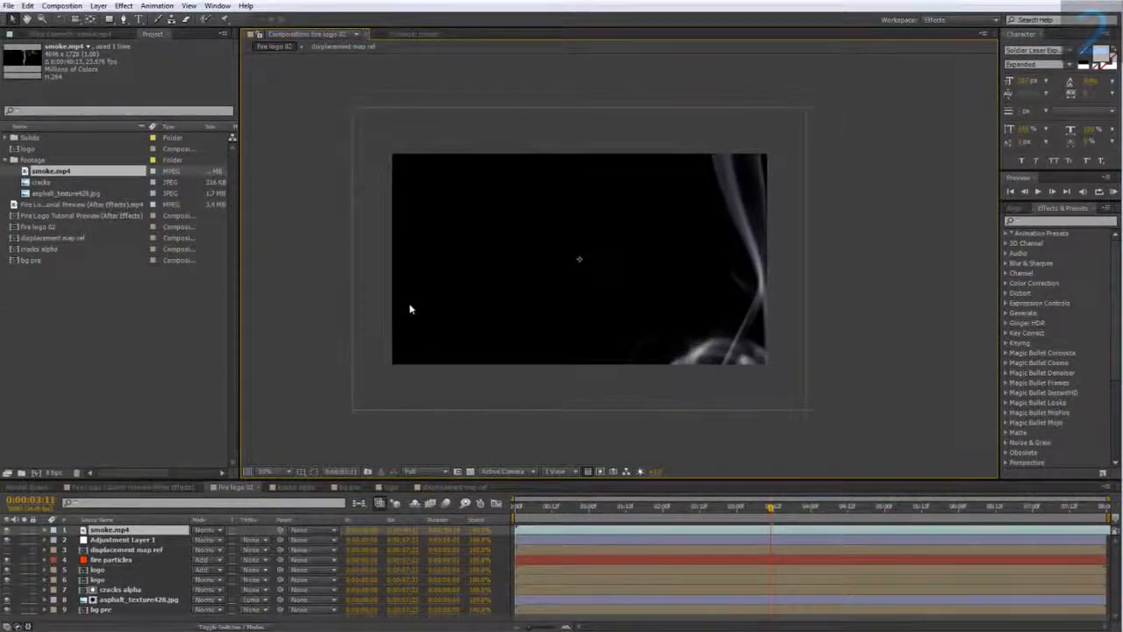
pyautogui.press(',')
pyautogui.press(',')
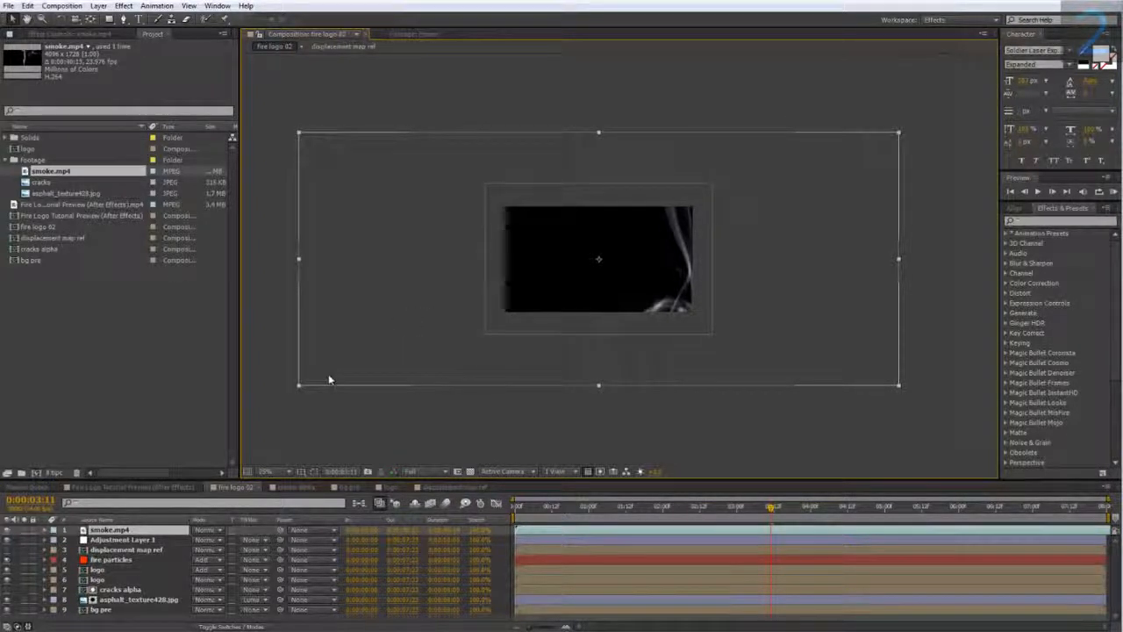
pyautogui.press('s')
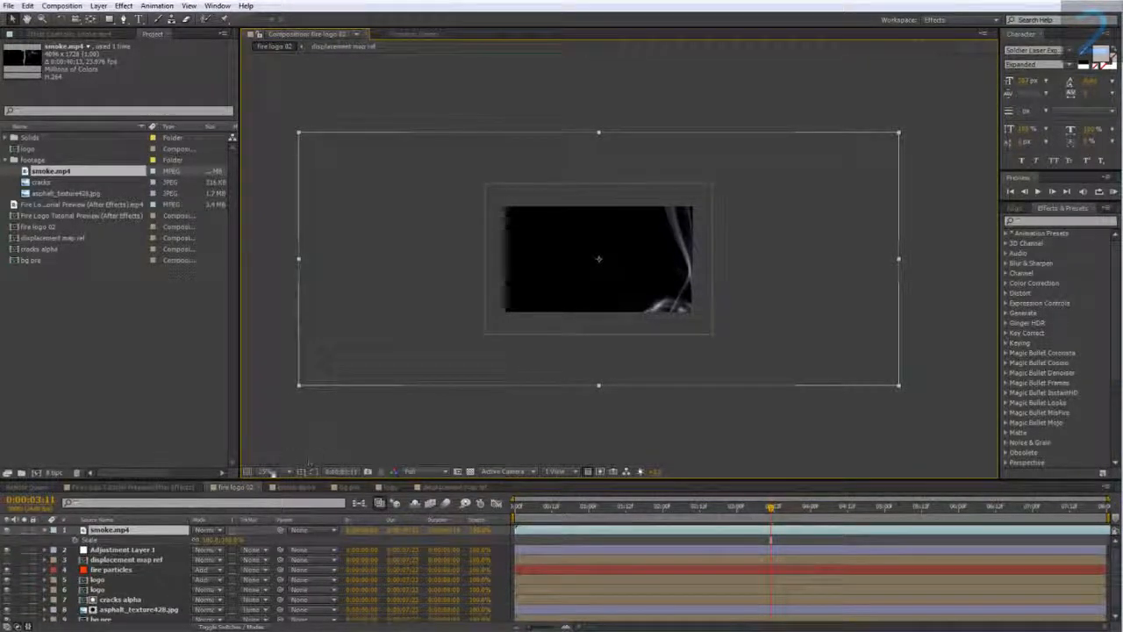
pyautogui.moveTo(237, 540); pyautogui.dragTo(150, 532)
# Step: Open the smoke.mp4 layer in its own viewer and examine how the smoke develops over time
pyautogui.doubleClick(150, 531)
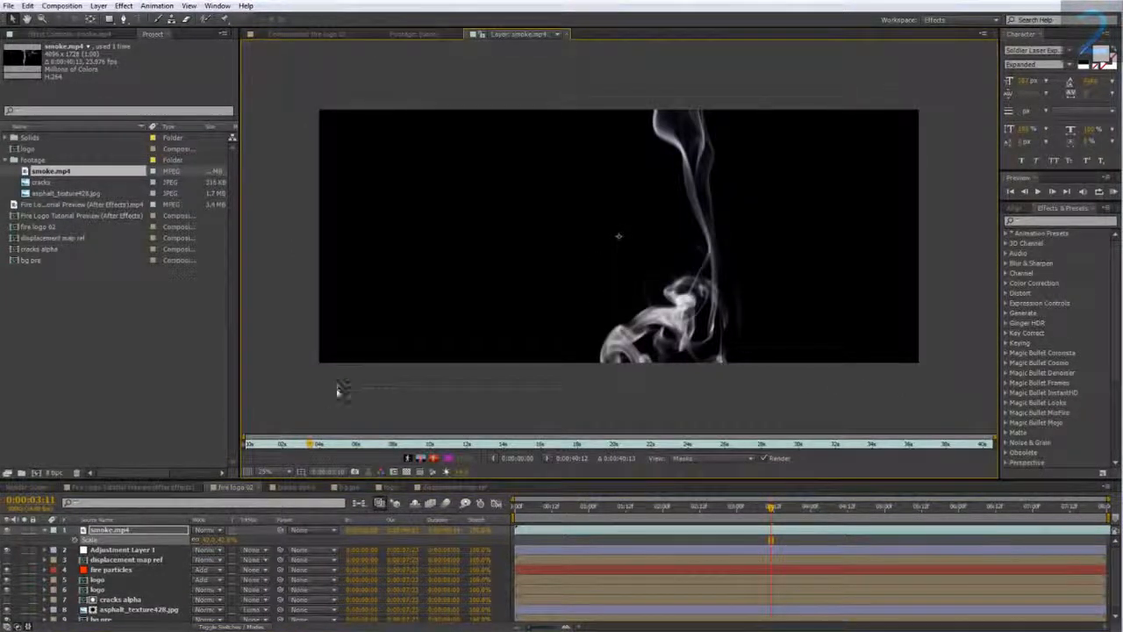
pyautogui.moveTo(310, 444); pyautogui.dragTo(336, 466)
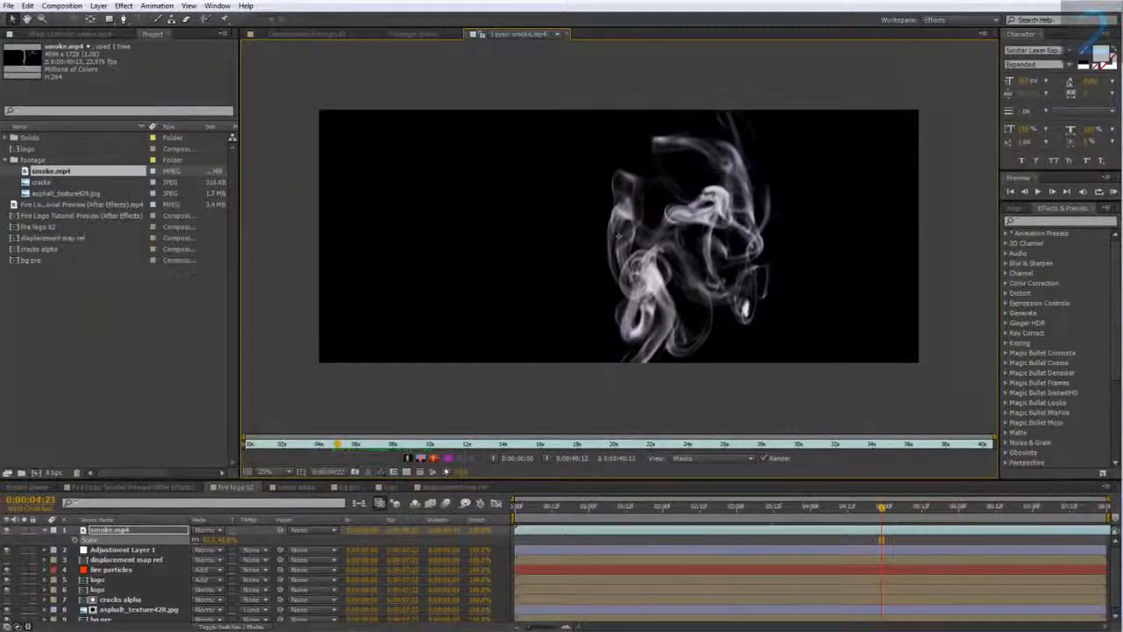
# Step: Rotate the smoke.mp4 layer to about 71° and move it so the smoke rises from the logo's side in fire logo 02
pyautogui.press('r')
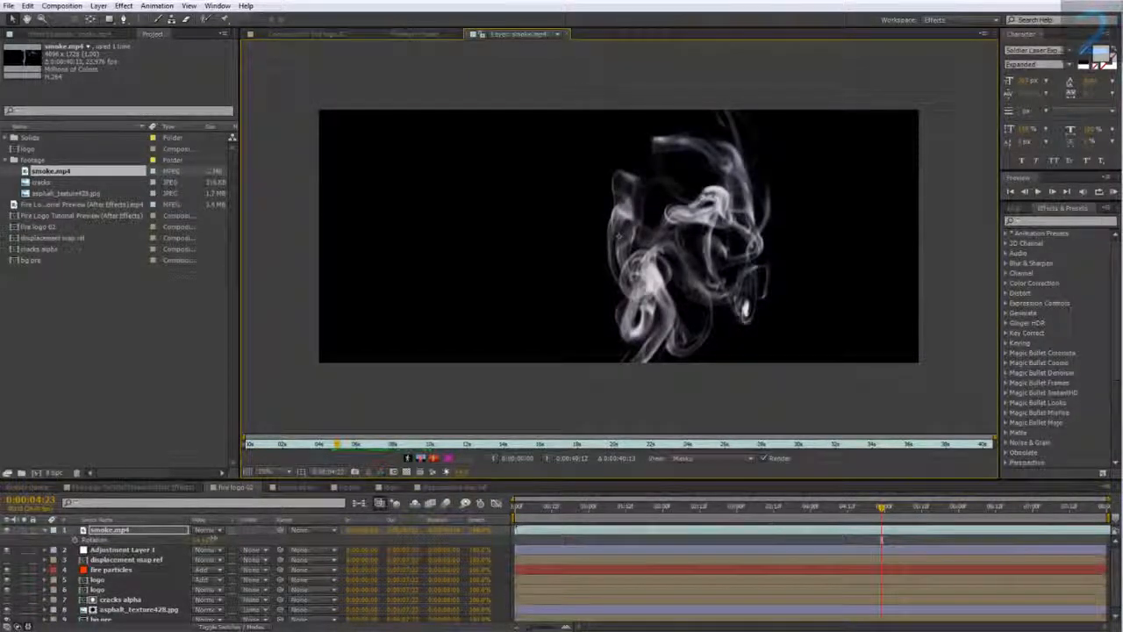
pyautogui.click(323, 33)
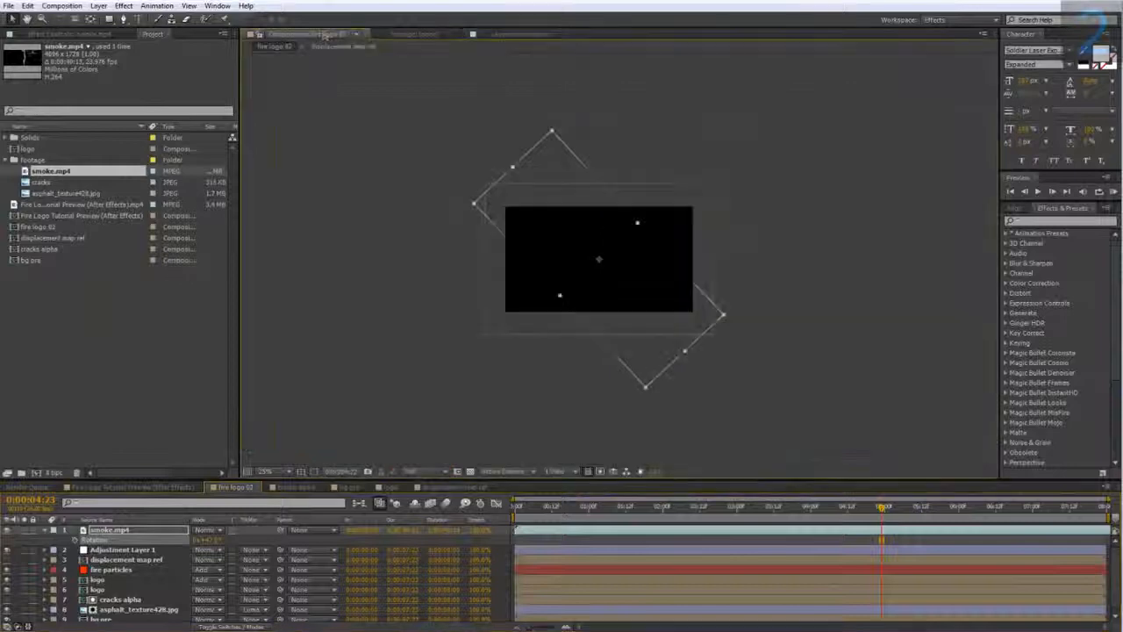
pyautogui.scroll(2, 579, 191)
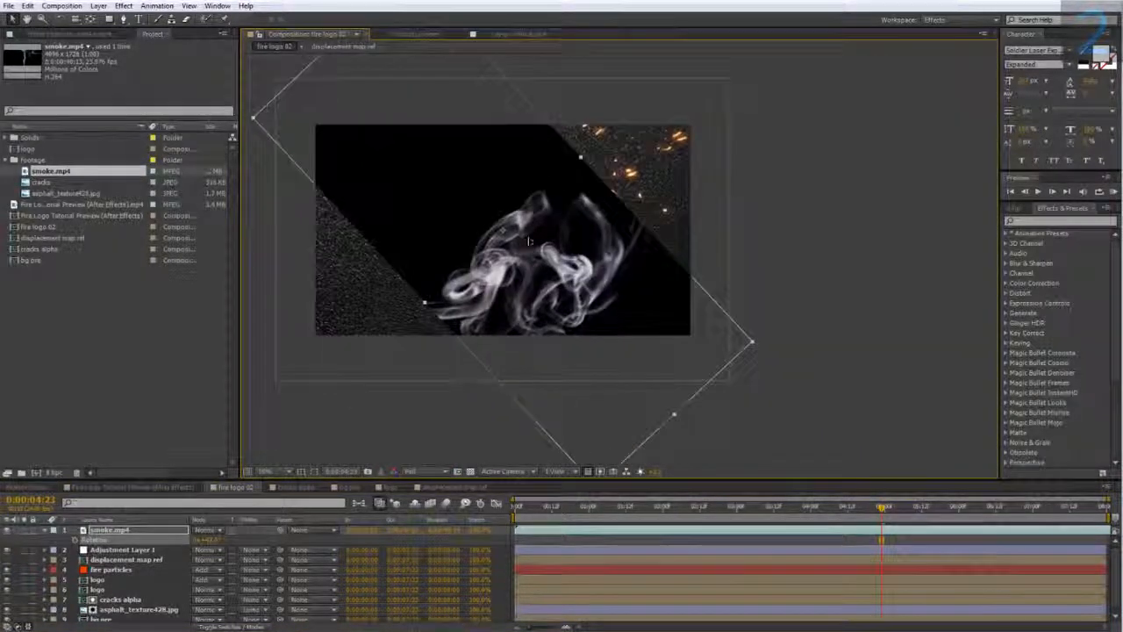
pyautogui.moveTo(540, 294); pyautogui.dragTo(569, 246)
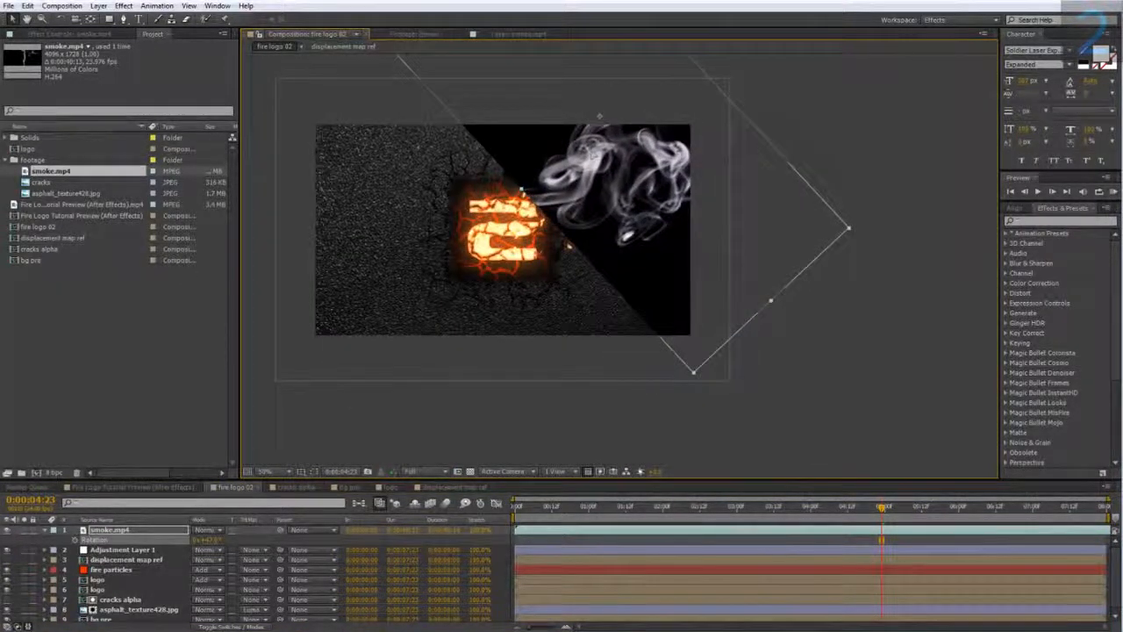
pyautogui.moveTo(593, 154); pyautogui.dragTo(588, 157)
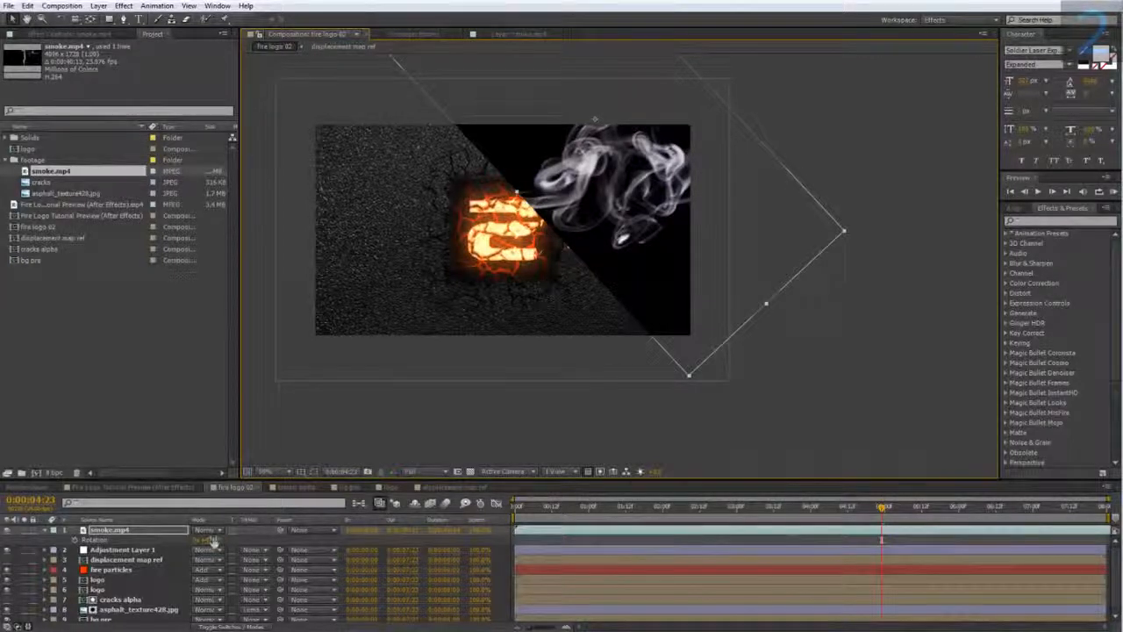
pyautogui.moveTo(212, 538); pyautogui.dragTo(410, 323)
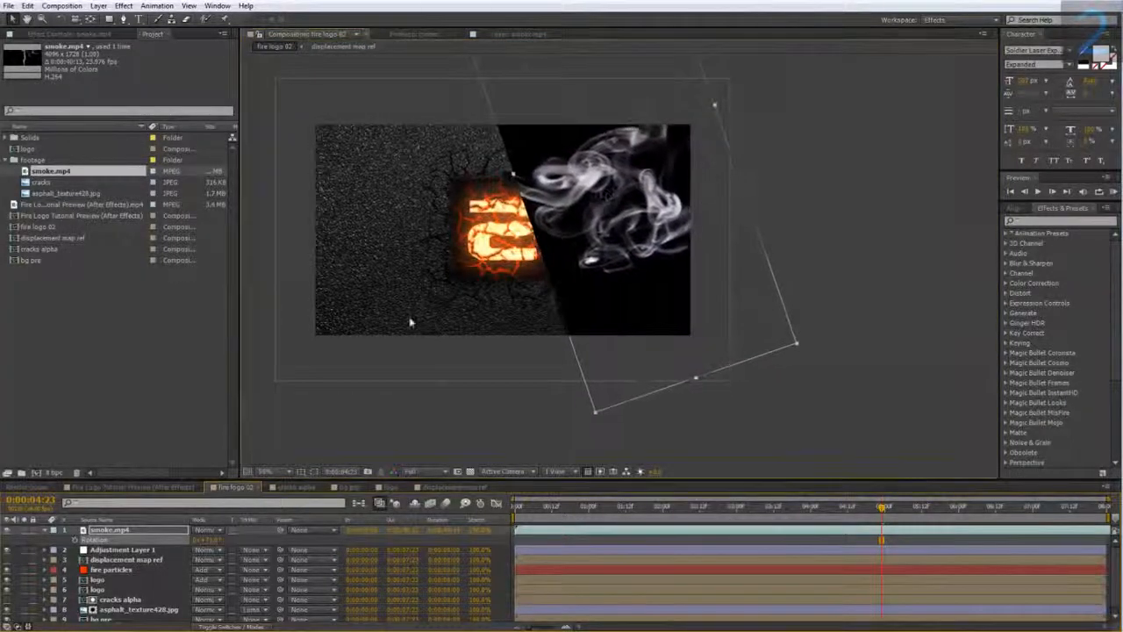
# Step: Set the smoke.mp4 layer's blending mode to Screen and slide the layer earlier in time to use a more developed part of the smoke
pyautogui.click(206, 530)
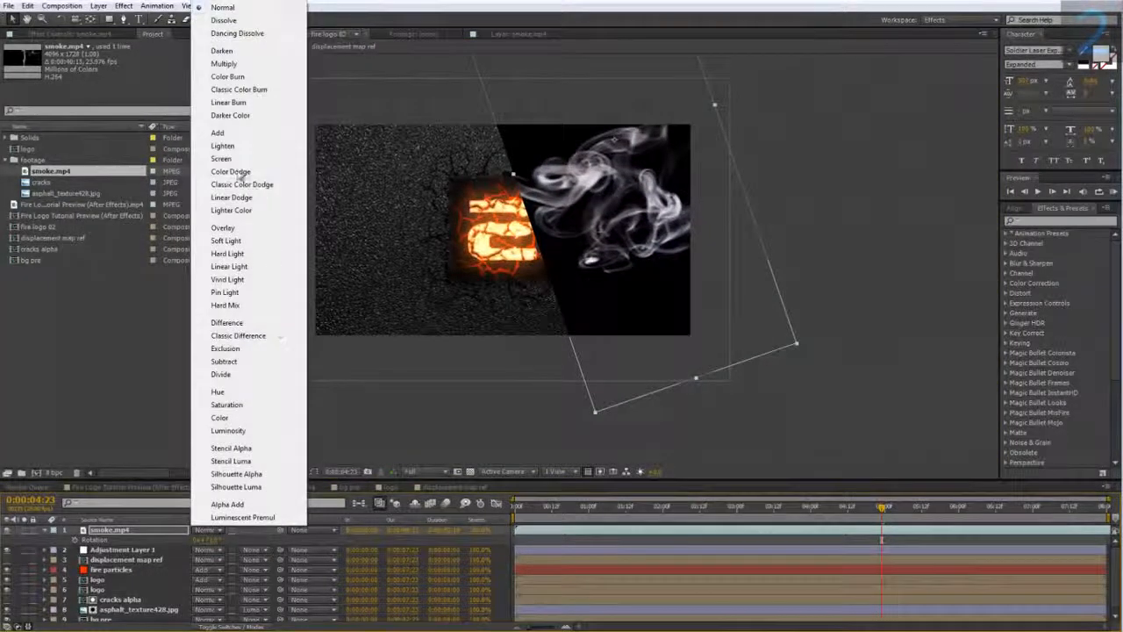
pyautogui.click(230, 159)
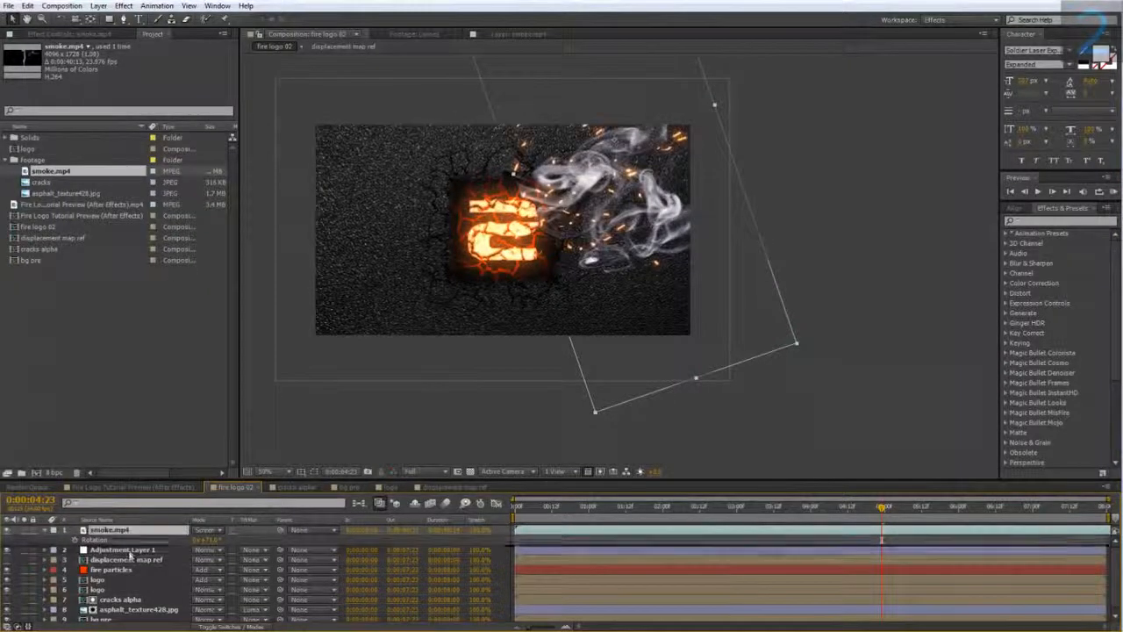
pyautogui.moveTo(130, 554); pyautogui.dragTo(138, 532)
pyautogui.scroll(1, 275, 370)
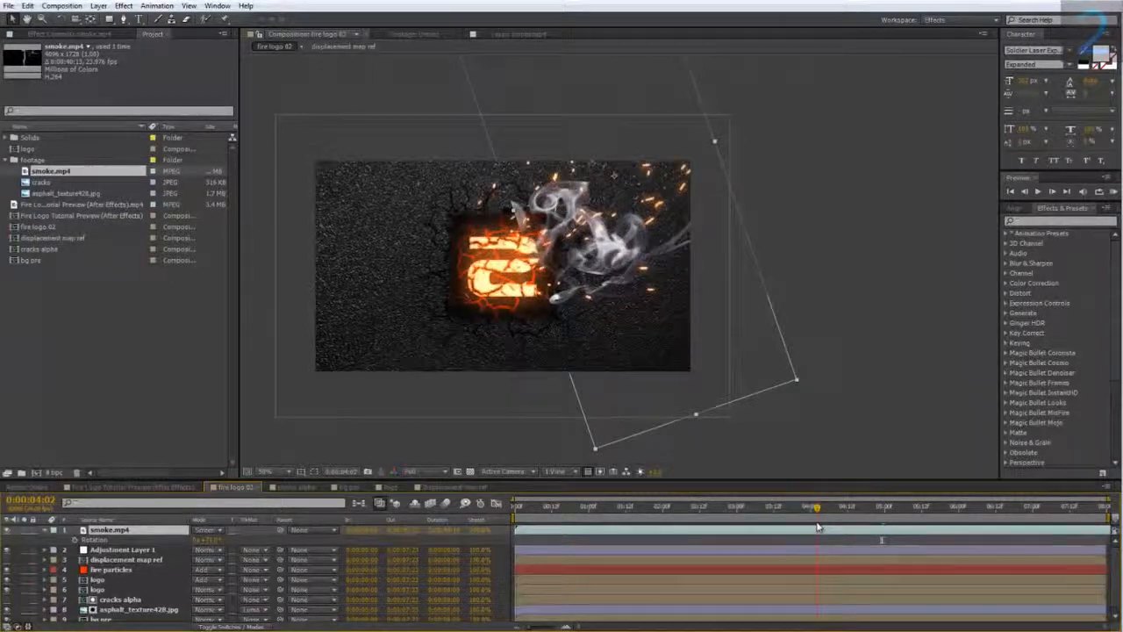
pyautogui.moveTo(818, 526); pyautogui.dragTo(813, 527)
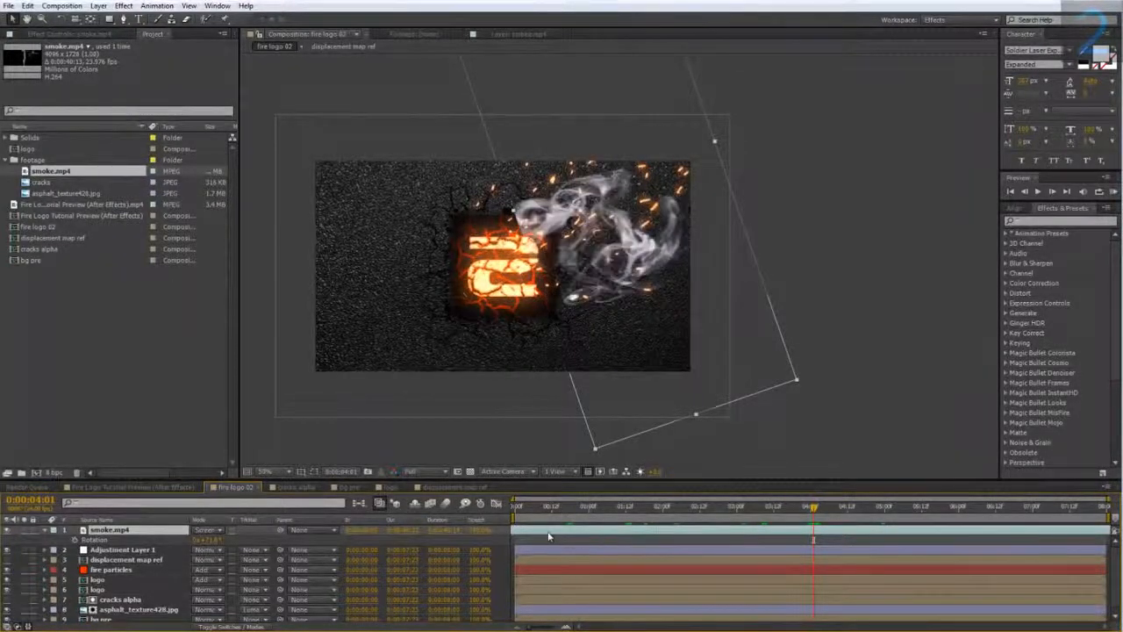
pyautogui.moveTo(667, 509); pyautogui.dragTo(735, 528)
# Step: Shift the smoke.mp4 layer slightly down and set its rotation to 65°, checking the smoke against the logo at an earlier frame
pyautogui.moveTo(617, 239); pyautogui.dragTo(626, 273)
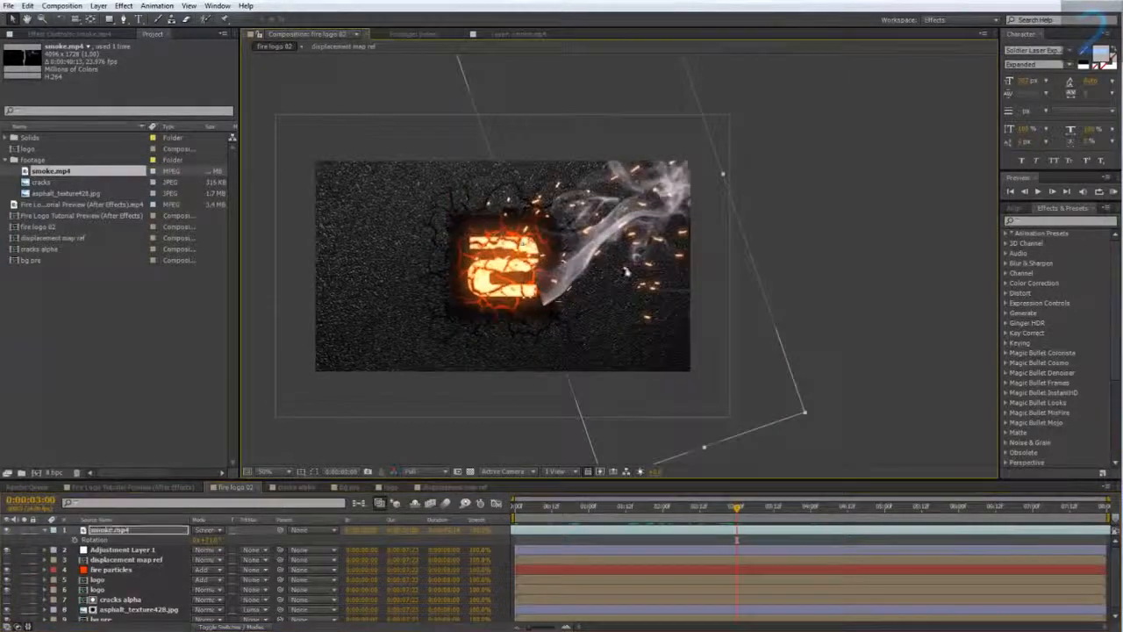
pyautogui.click(211, 541)
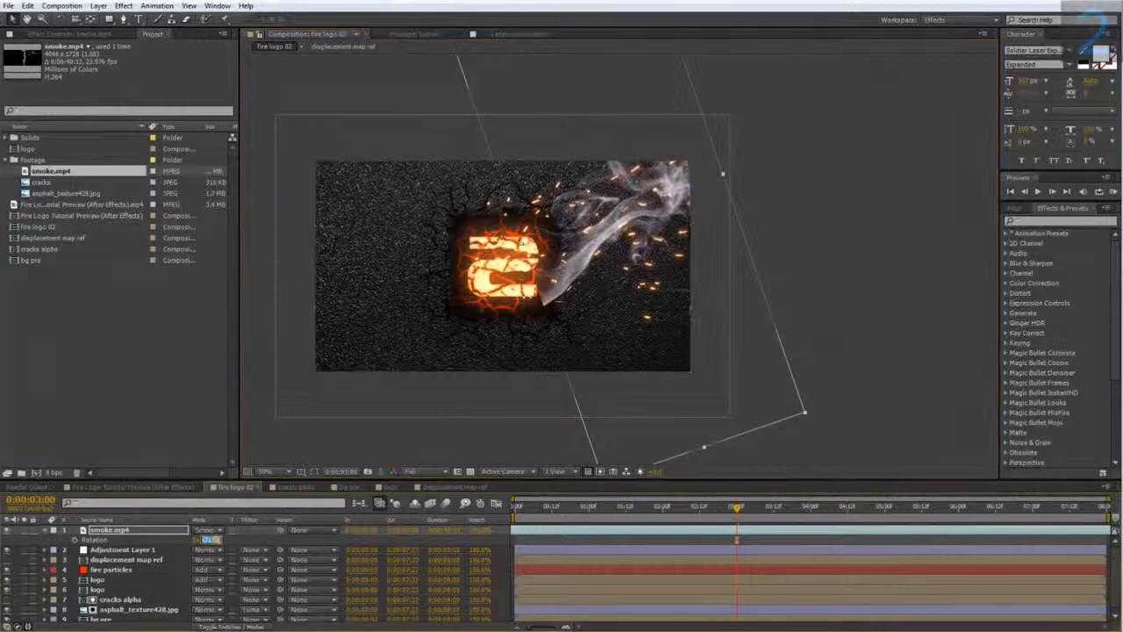
pyautogui.write('65')
pyautogui.press('Return')
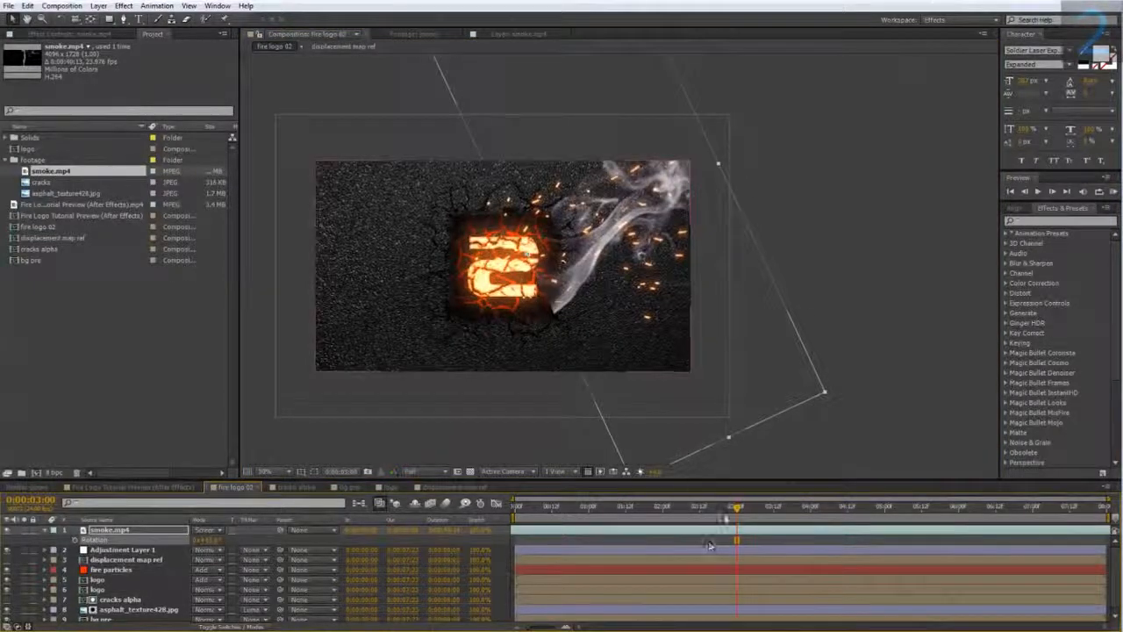
pyautogui.moveTo(726, 516); pyautogui.dragTo(683, 518)
pyautogui.scroll(1, 555, 285)
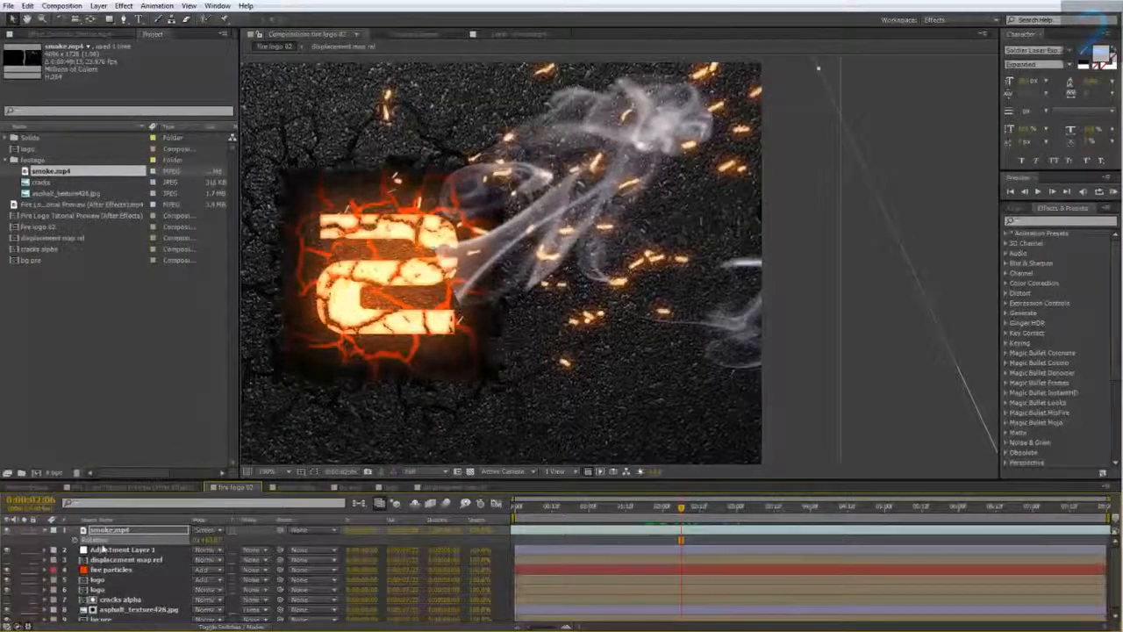
# Step: Pre-compose the smoke.mp4 layer as smoke.mp4 Comp 1, leaving all attributes in fire logo 02
pyautogui.rightClick(109, 530)
pyautogui.click(180, 436)
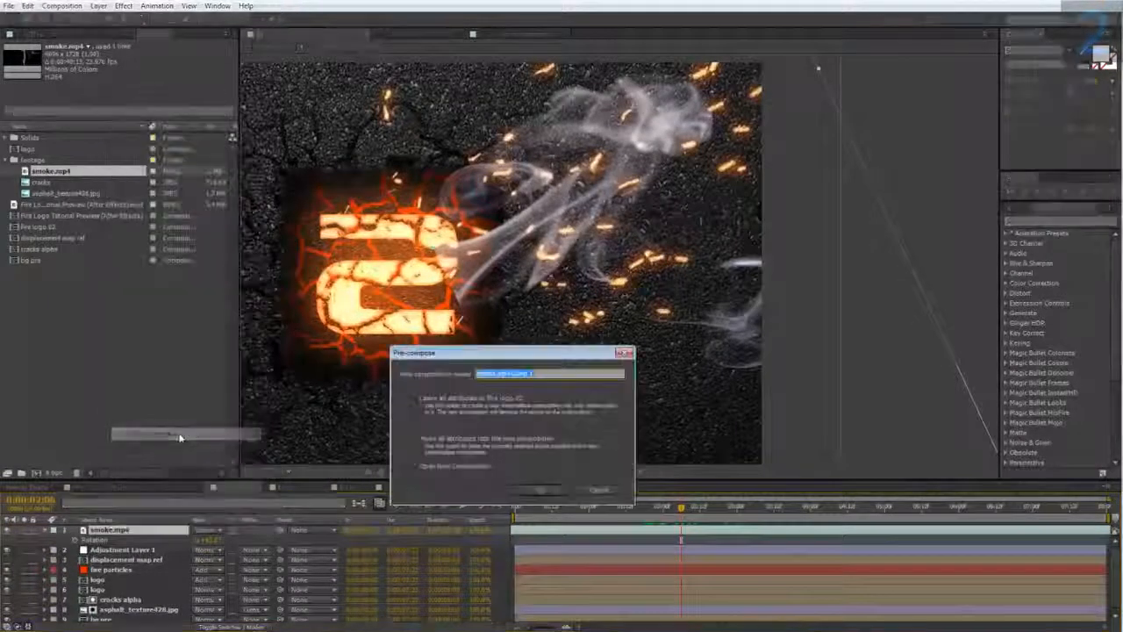
pyautogui.click(422, 398)
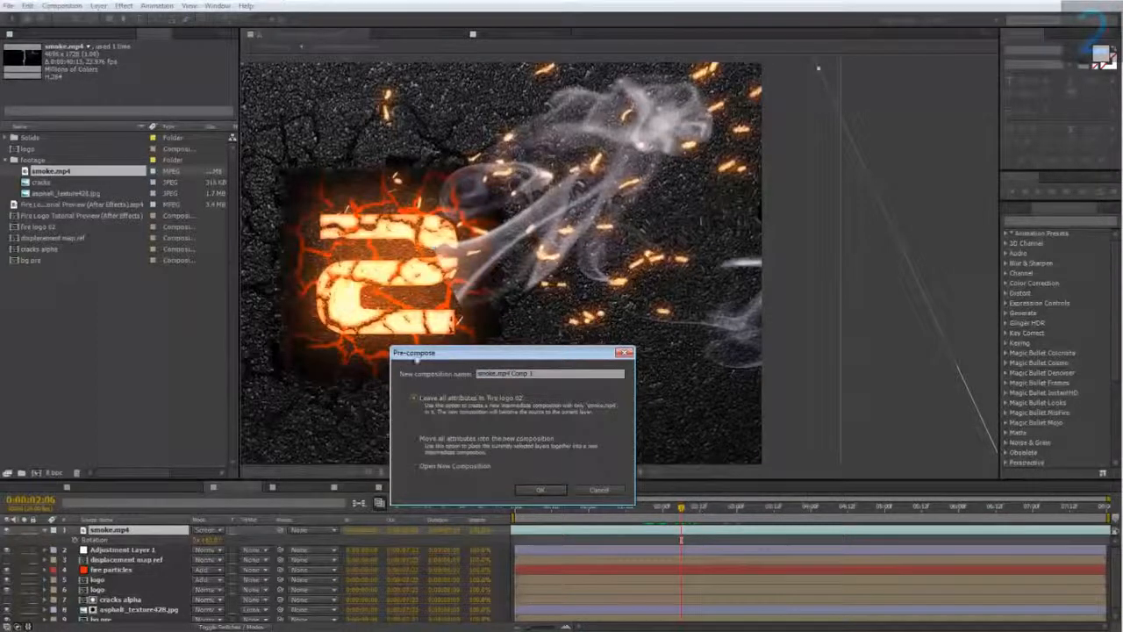
pyautogui.click(537, 491)
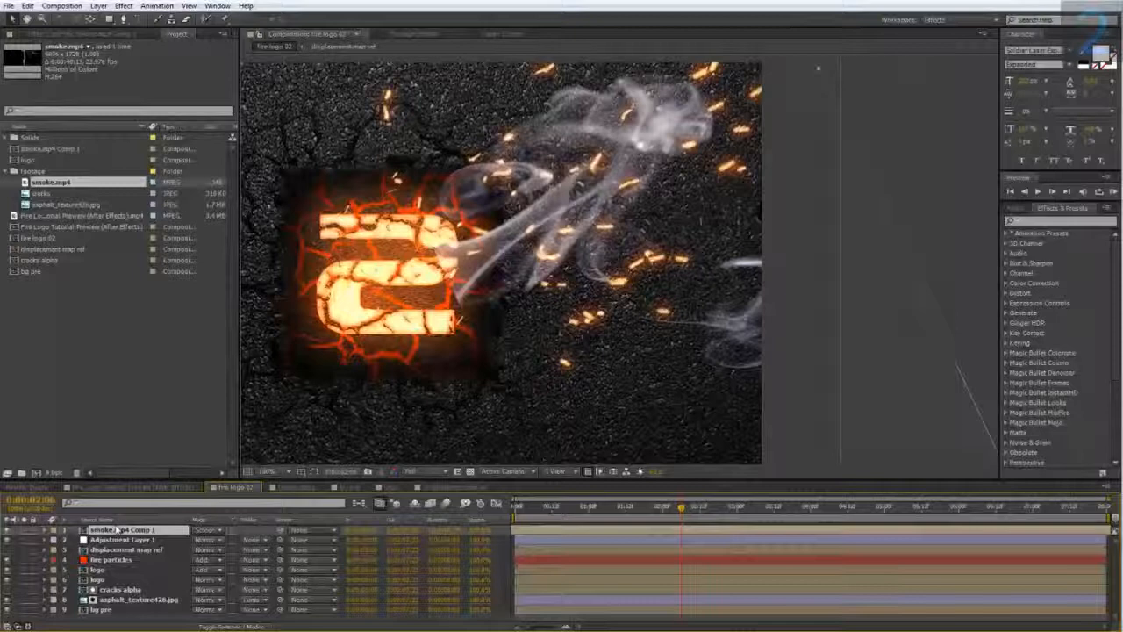
# Step: Open smoke.mp4 Comp 1 and add a full-size elliptical mask to the smoke.mp4 layer, with the mask outline displayed
pyautogui.doubleClick(116, 530)
pyautogui.scroll(-3, 422, 377)
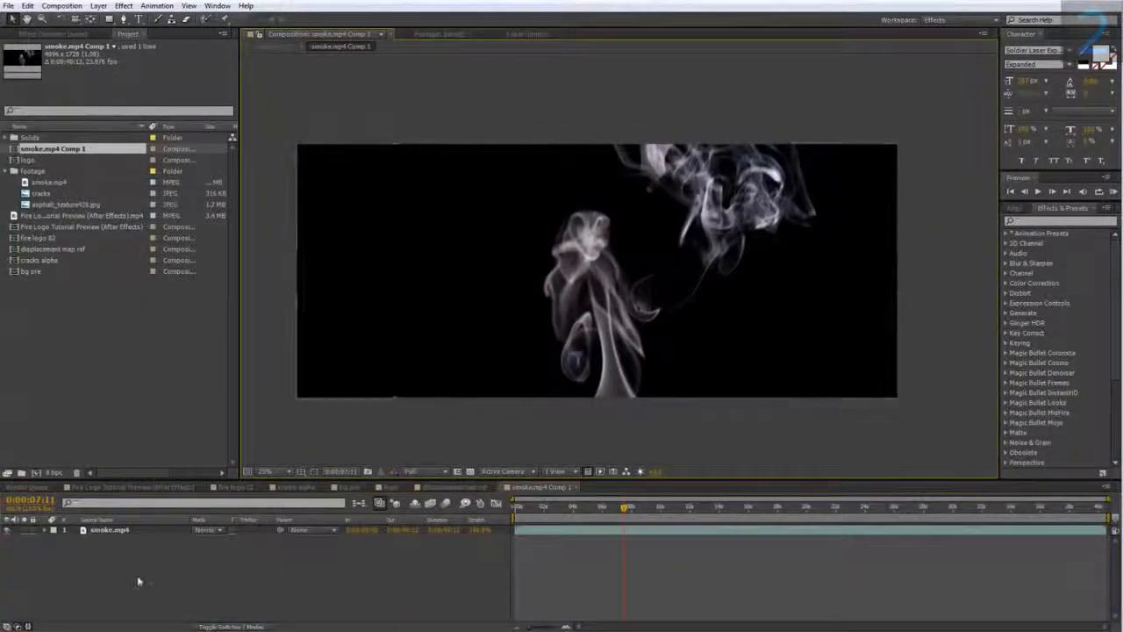
pyautogui.click(114, 530)
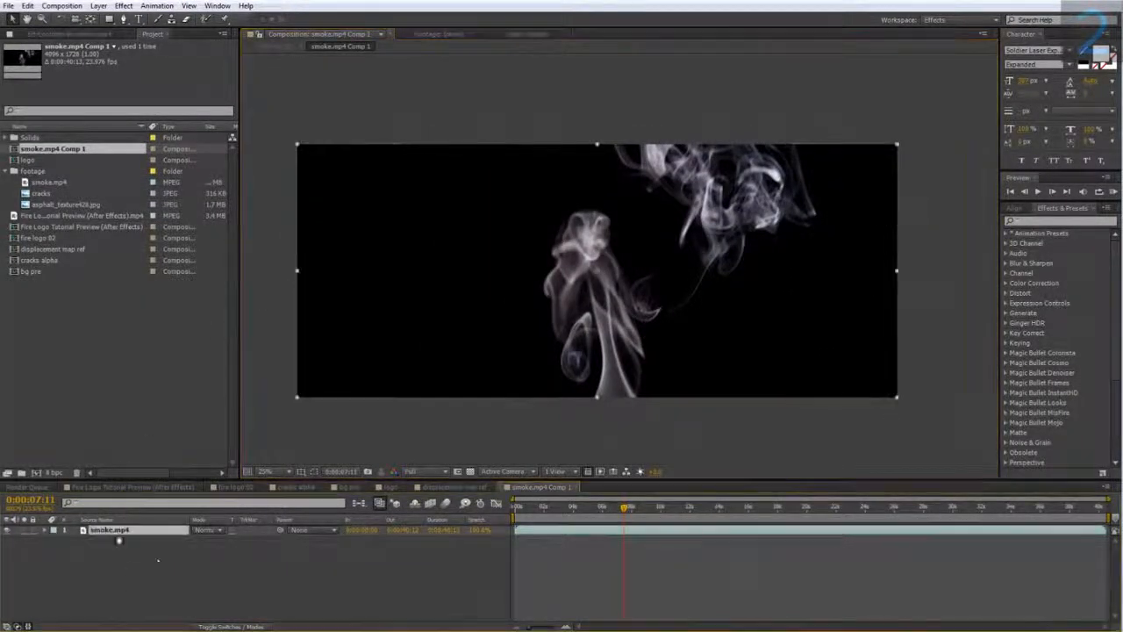
pyautogui.click(108, 20)
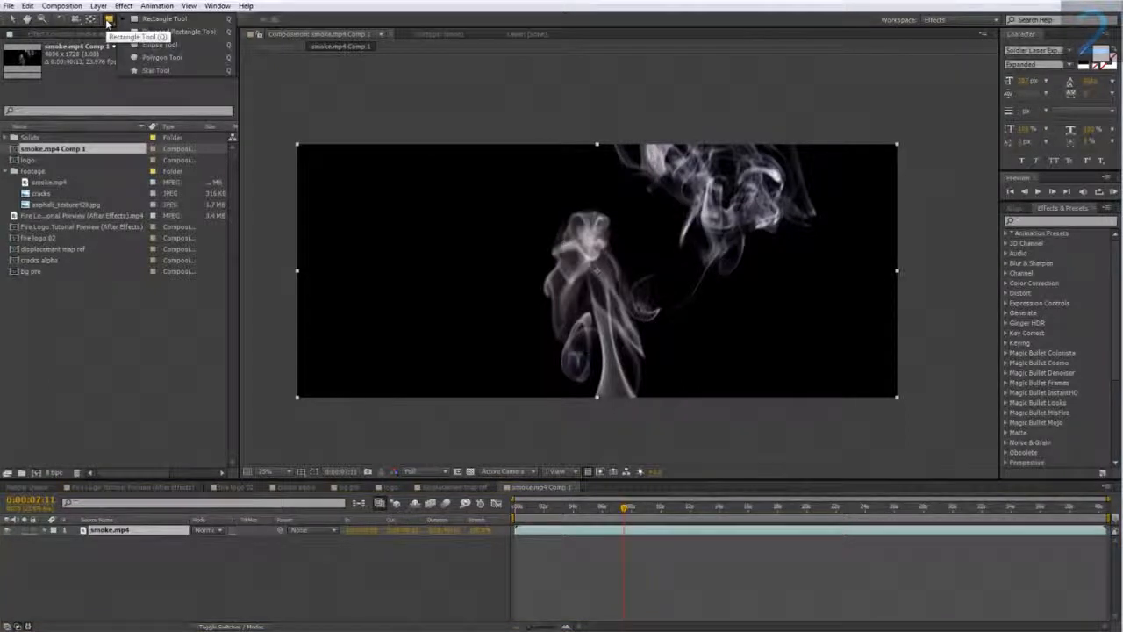
pyautogui.click(141, 45)
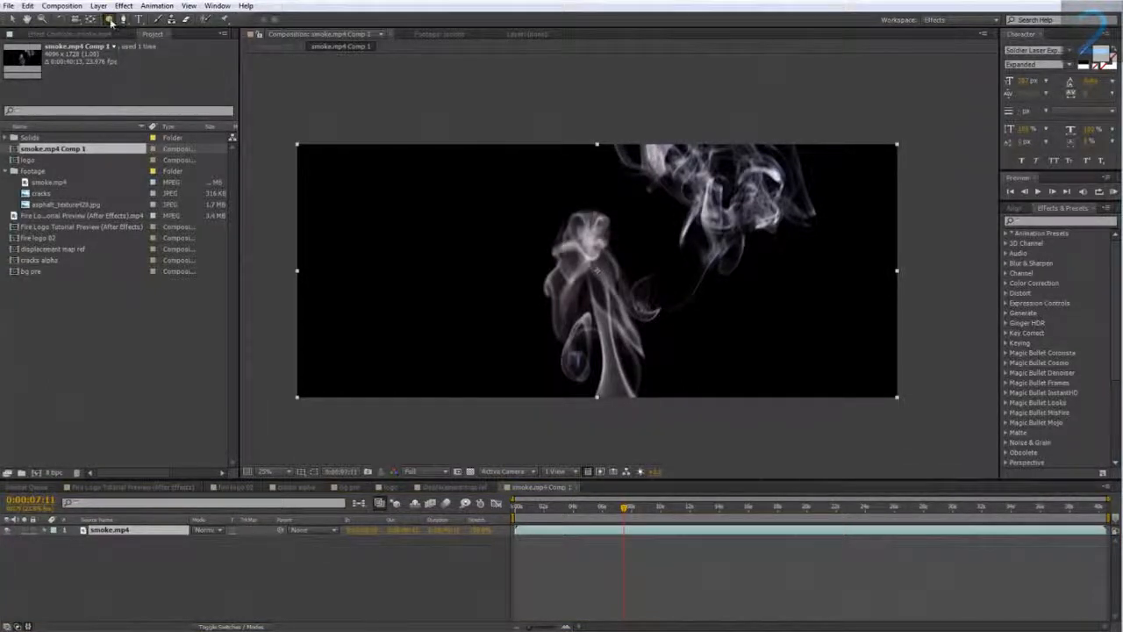
pyautogui.doubleClick(109, 19)
pyautogui.click(315, 470)
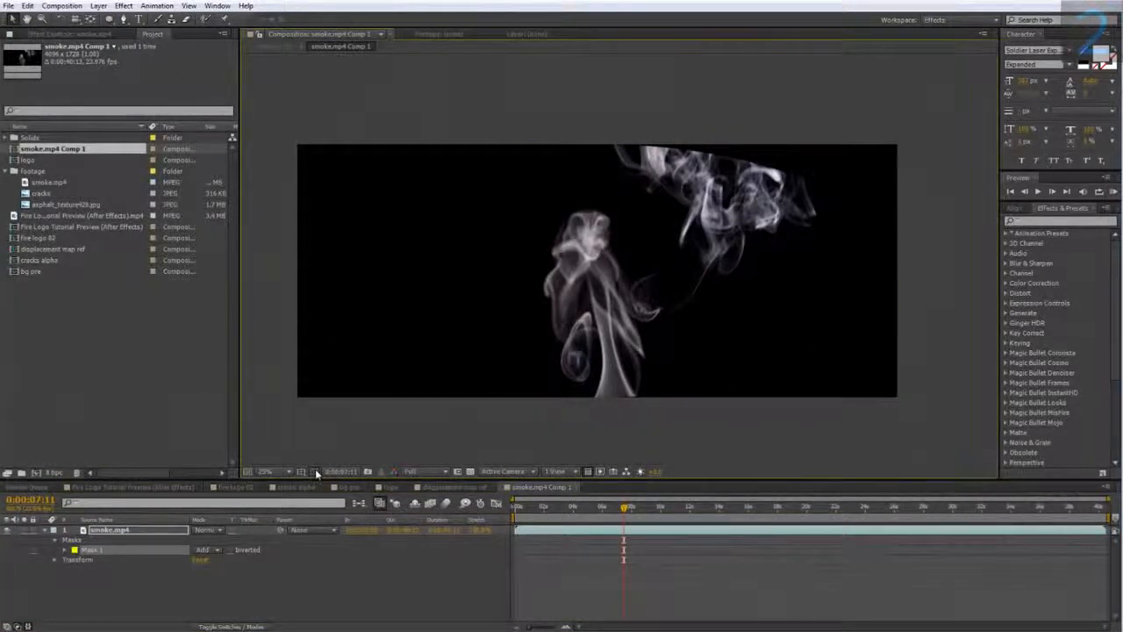
pyautogui.click(315, 470)
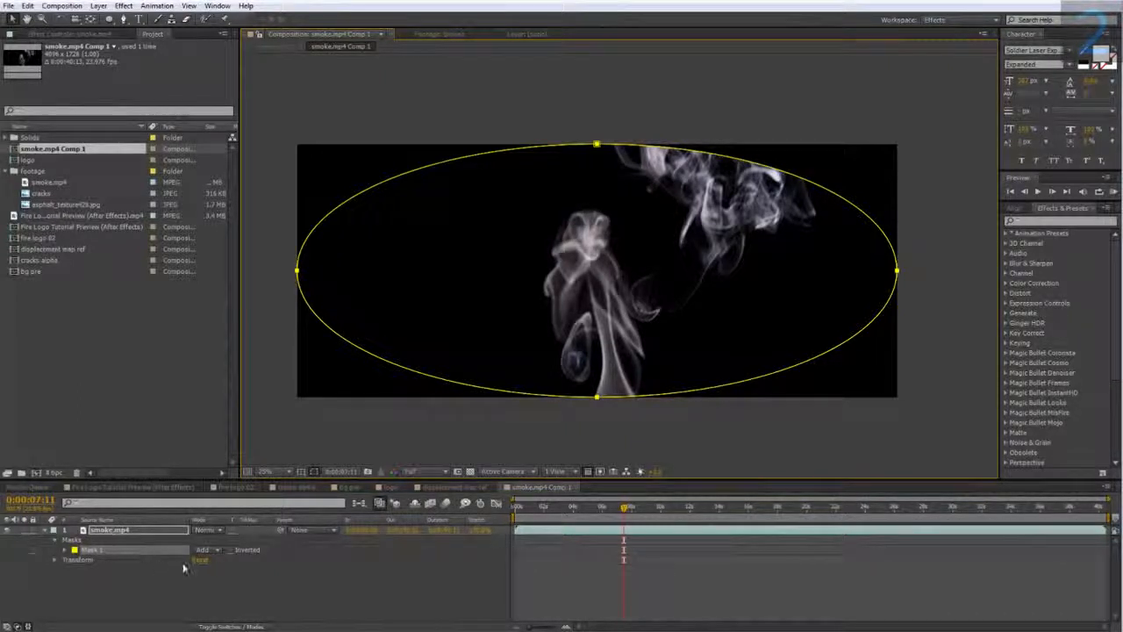
# Step: Set the elliptical mask's feather to 100 pixels
pyautogui.press('f')
pyautogui.click(219, 550)
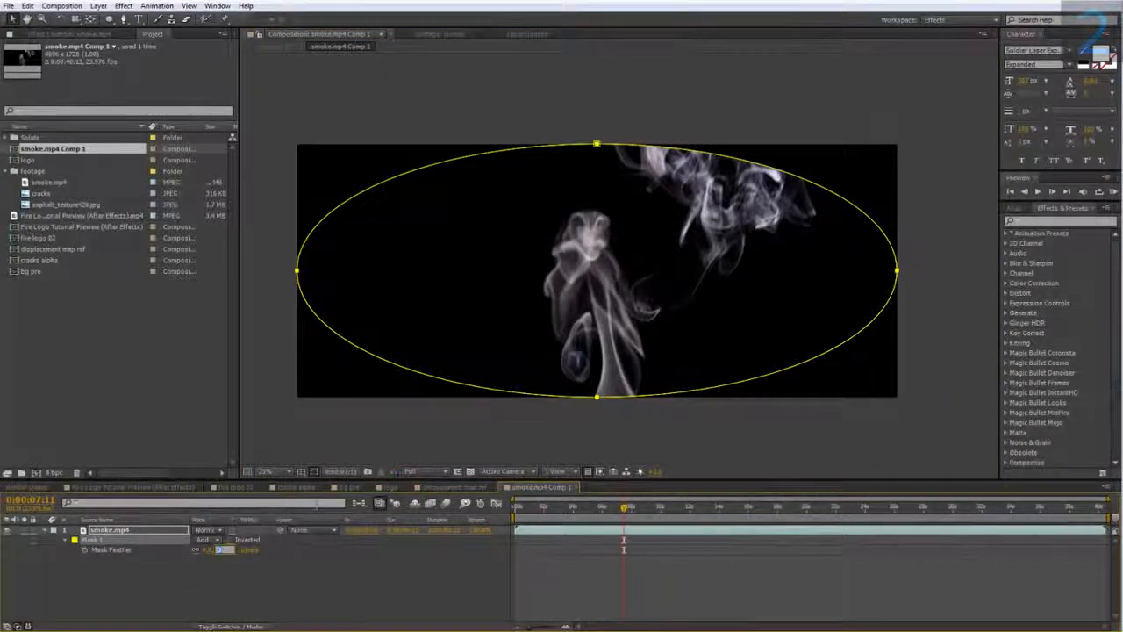
pyautogui.write('100')
pyautogui.press('Return')
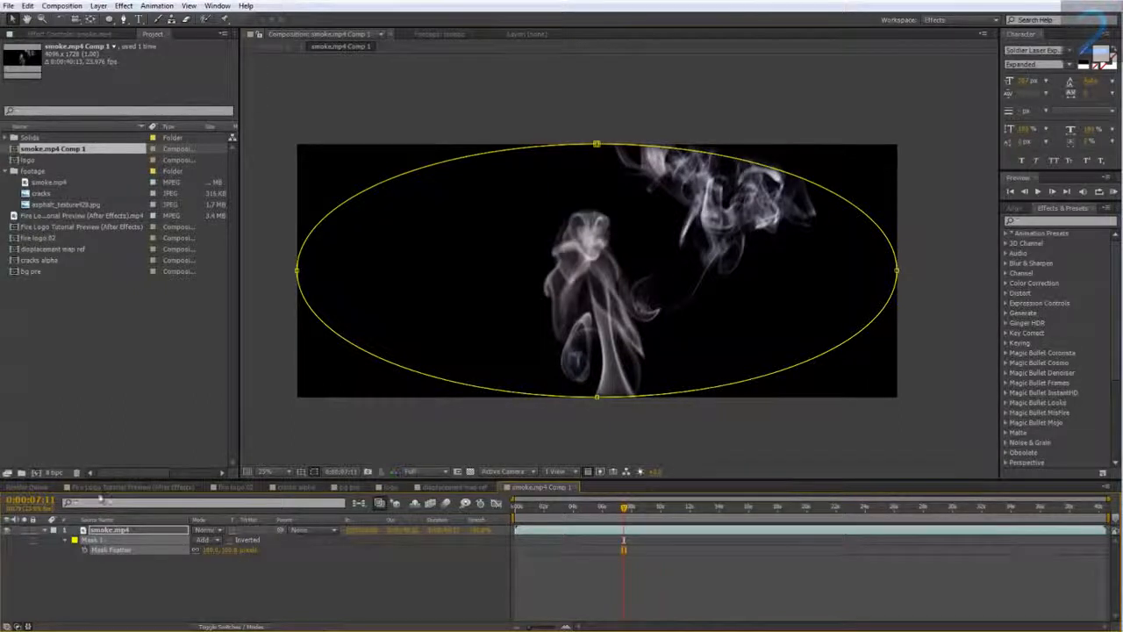
# Step: Reveal all properties of the elliptical mask and set its expansion to -100 pixels
pyautogui.click(65, 541)
pyautogui.click(65, 540)
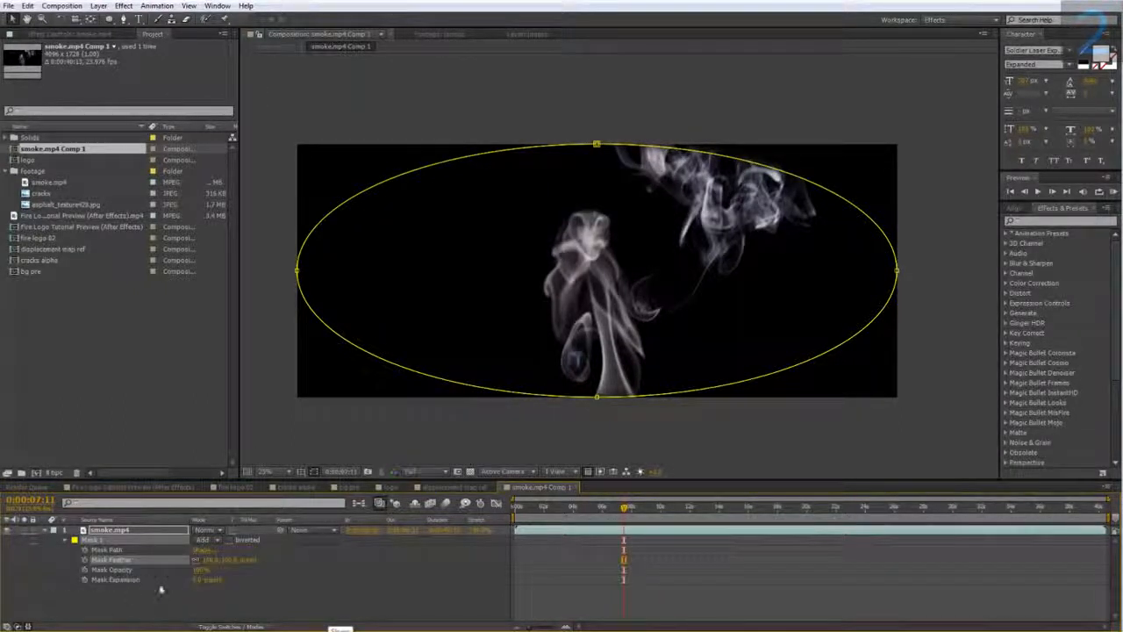
pyautogui.click(196, 580)
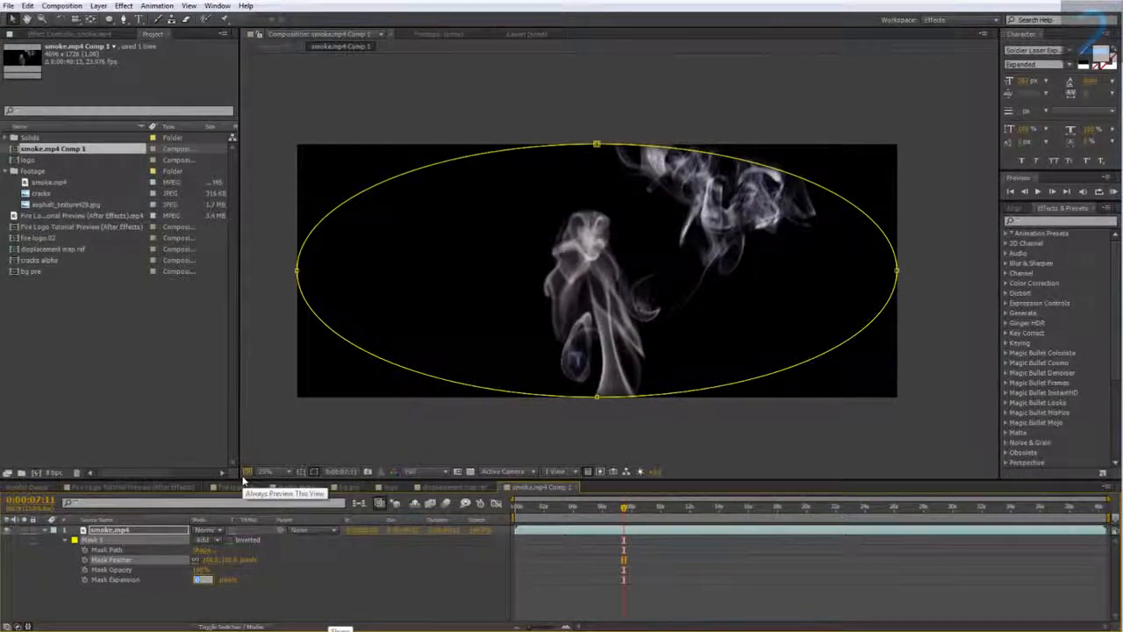
pyautogui.write('100')
pyautogui.press('Return')
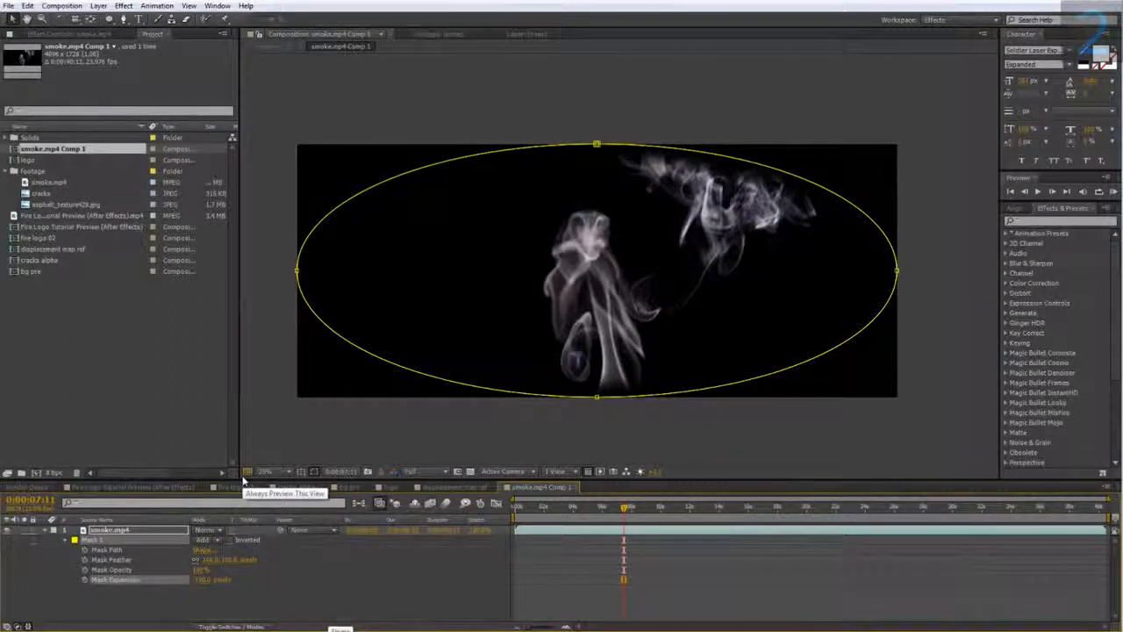
# Step: Set the smoke mask's feather to 200 pixels to soften the cut-off edges
pyautogui.click(236, 559)
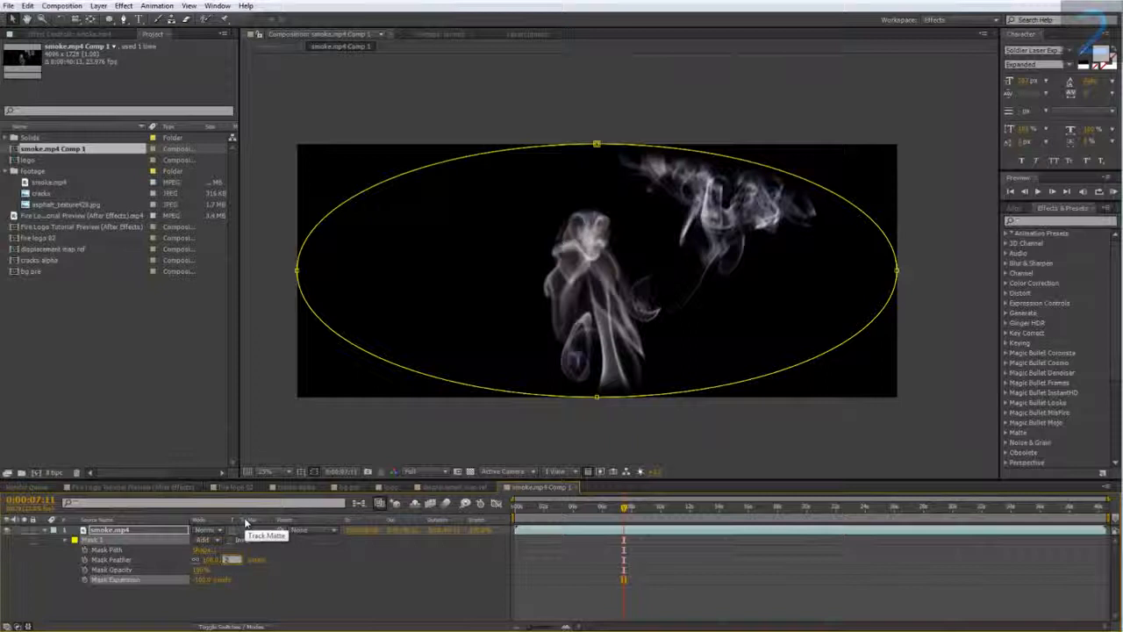
pyautogui.write('200')
pyautogui.press('Return')
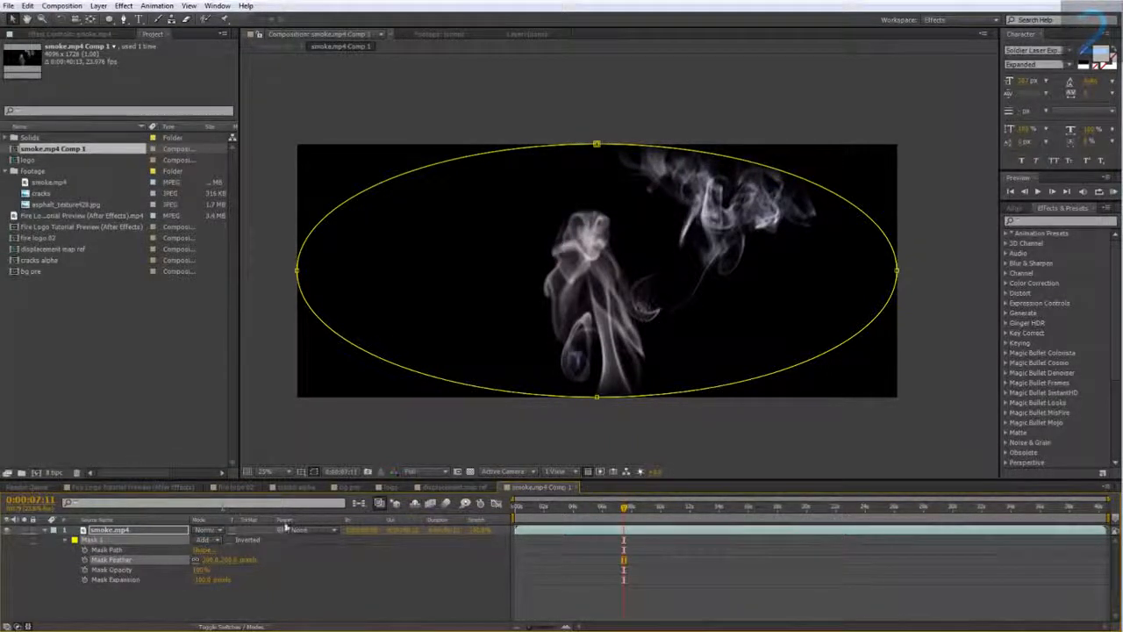
# Step: Return to the fire logo 02 composition and set the opacity of the smoke.mp4 Comp 1 layer to 10%
pyautogui.click(235, 486)
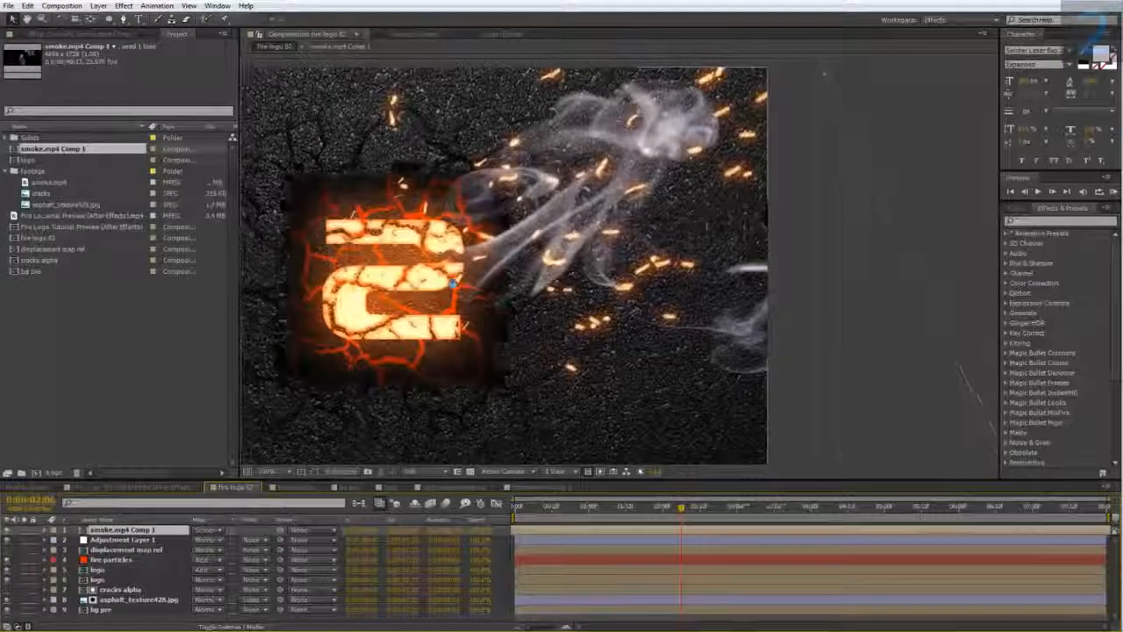
pyautogui.scroll(-2, 405, 293)
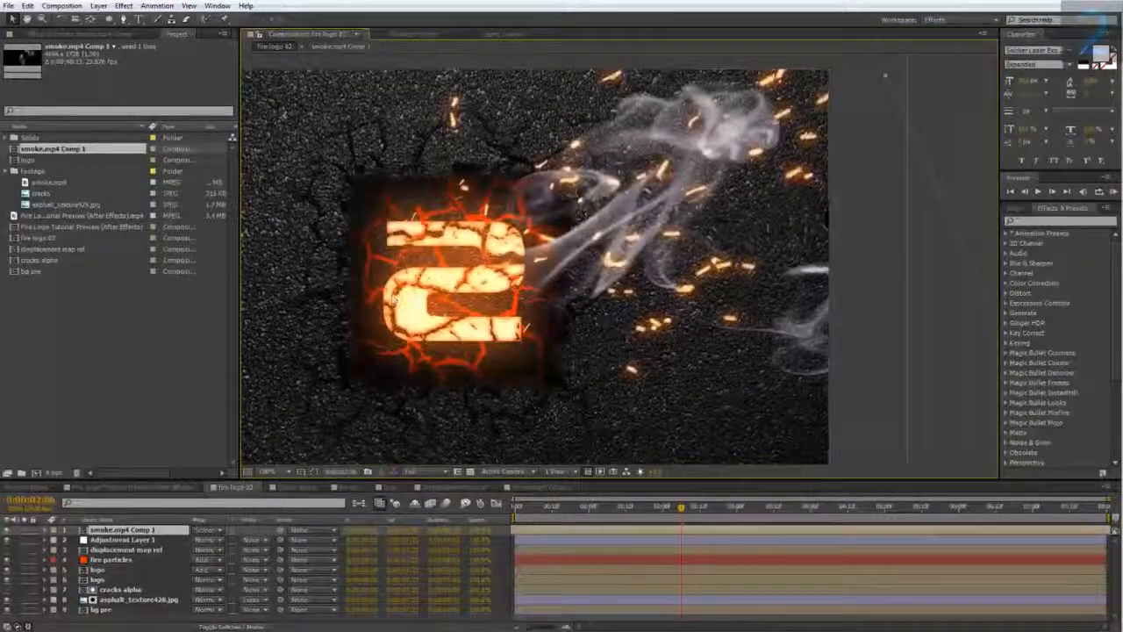
pyautogui.press('t')
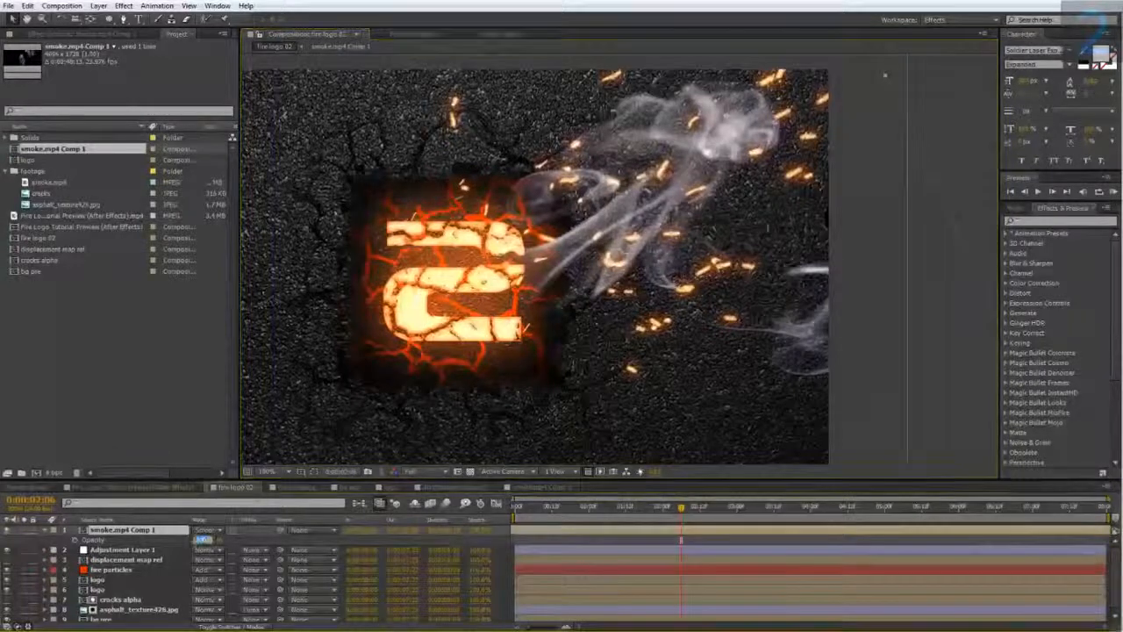
pyautogui.click(205, 539)
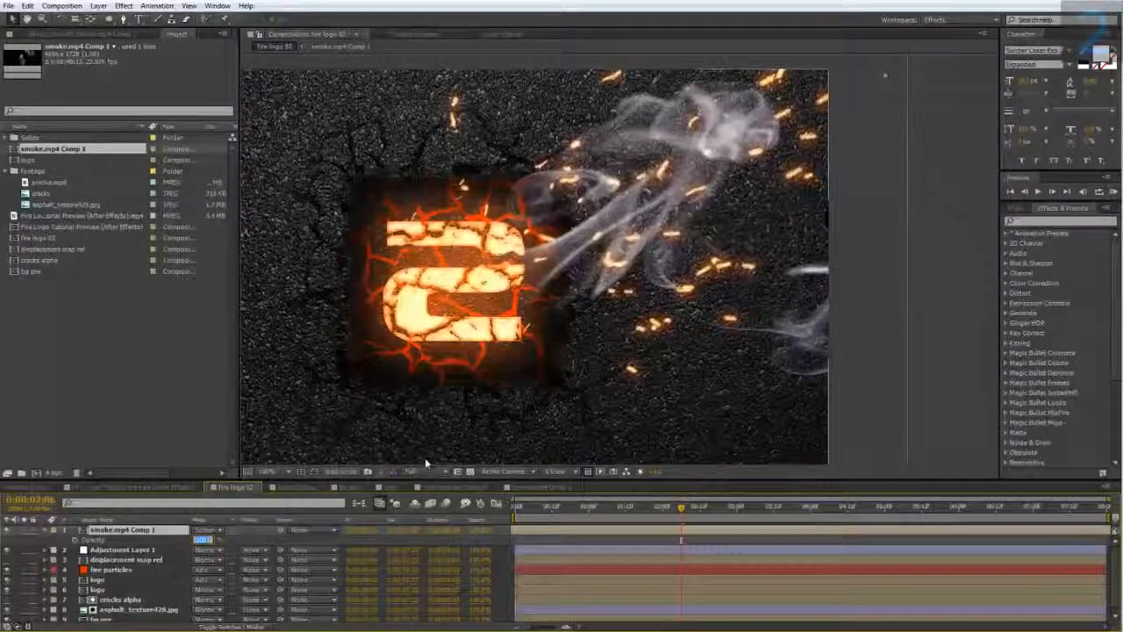
pyautogui.write('10')
pyautogui.press('Return')
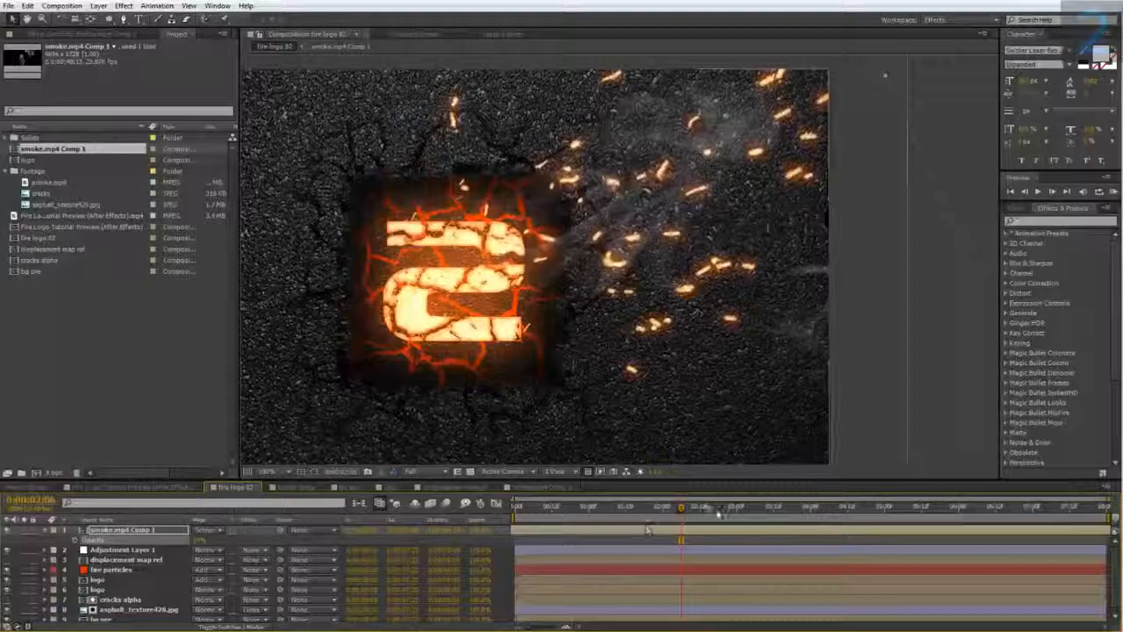
# Step: Scale the smoke.mp4 Comp 1 layer to about 41%, shift it slightly upward, and check the smoke at several times
pyautogui.moveTo(721, 511); pyautogui.dragTo(786, 521)
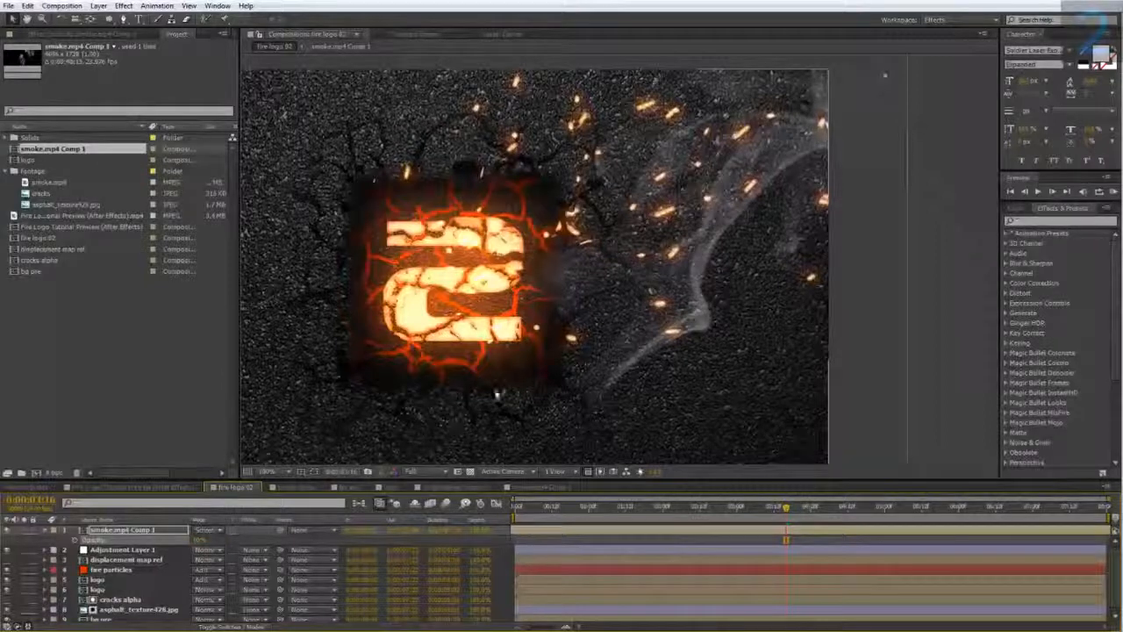
pyautogui.scroll(-3, 456, 412)
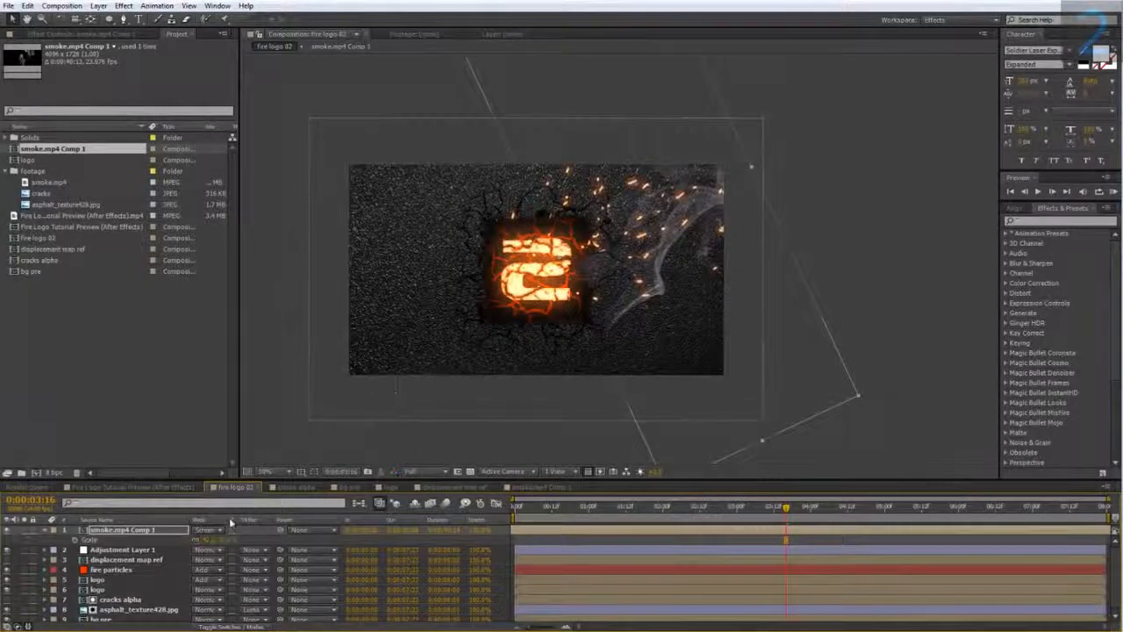
pyautogui.press('s')
pyautogui.moveTo(223, 537); pyautogui.dragTo(228, 538)
pyautogui.moveTo(605, 277); pyautogui.dragTo(602, 259)
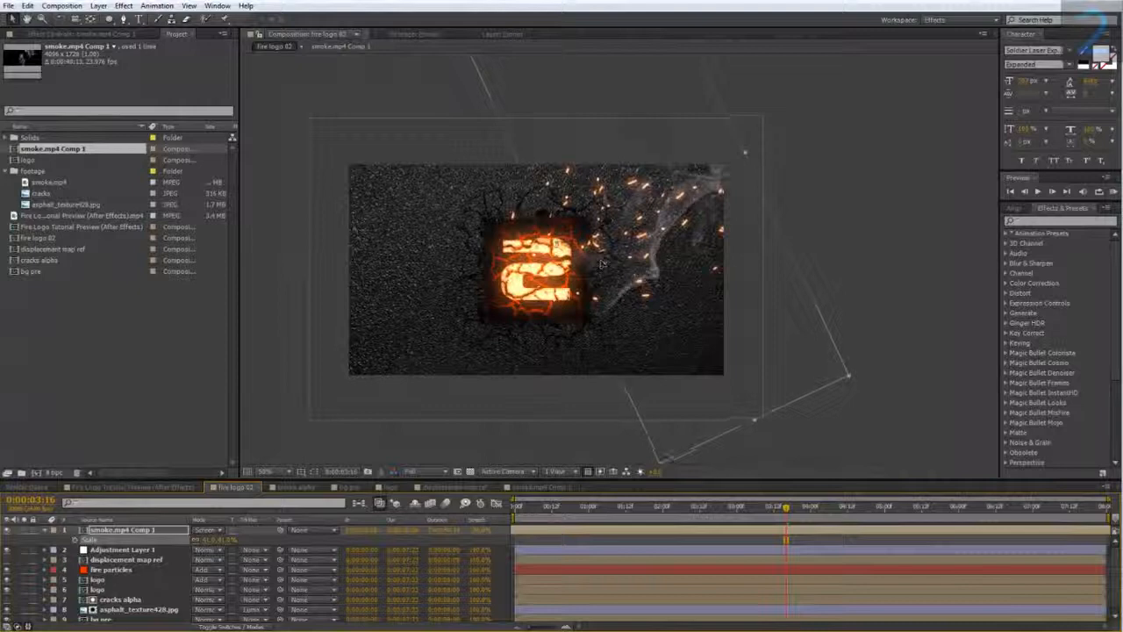
pyautogui.moveTo(787, 523); pyautogui.dragTo(674, 532)
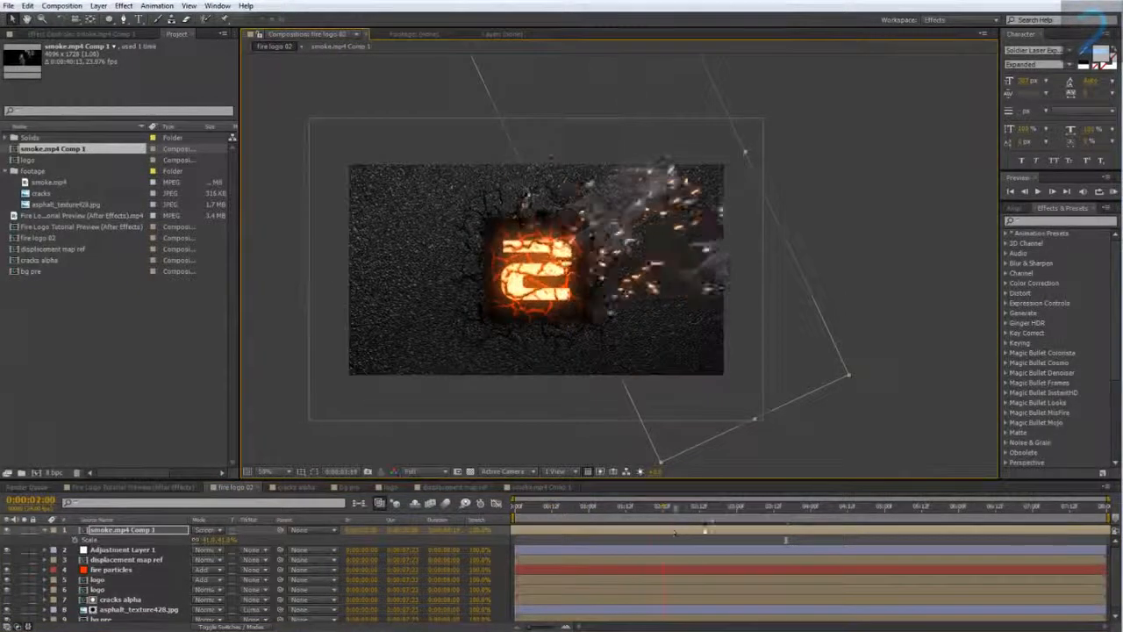
pyautogui.moveTo(750, 529); pyautogui.dragTo(932, 524)
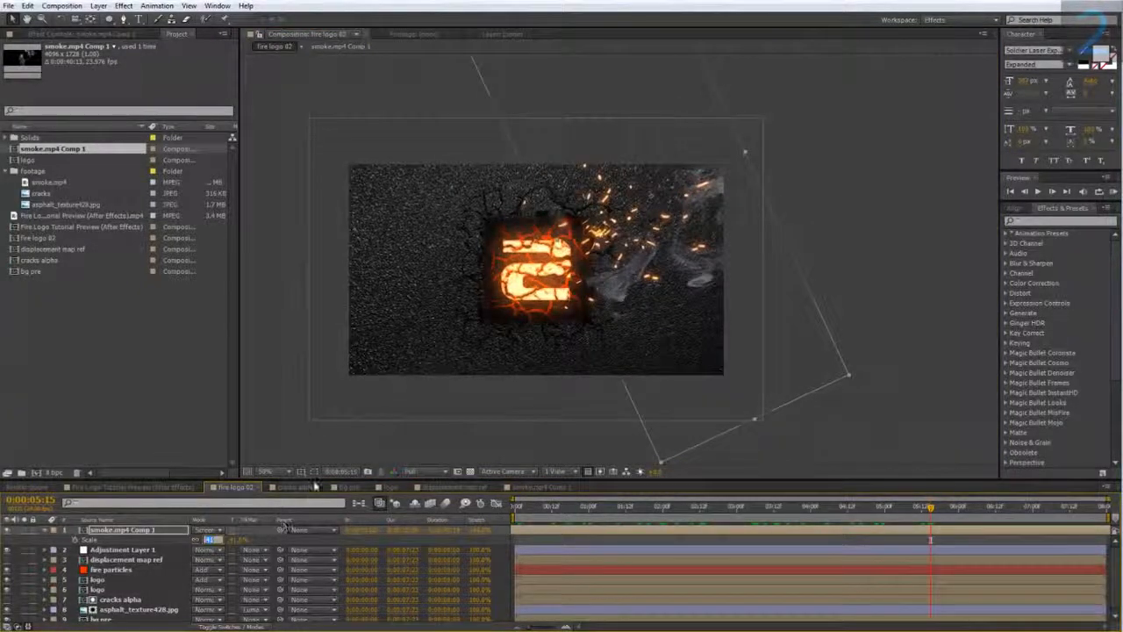
# Step: Set the opacity of the smoke.mp4 Comp 1 layer to 50%
pyautogui.click(120, 550)
pyautogui.click(117, 534)
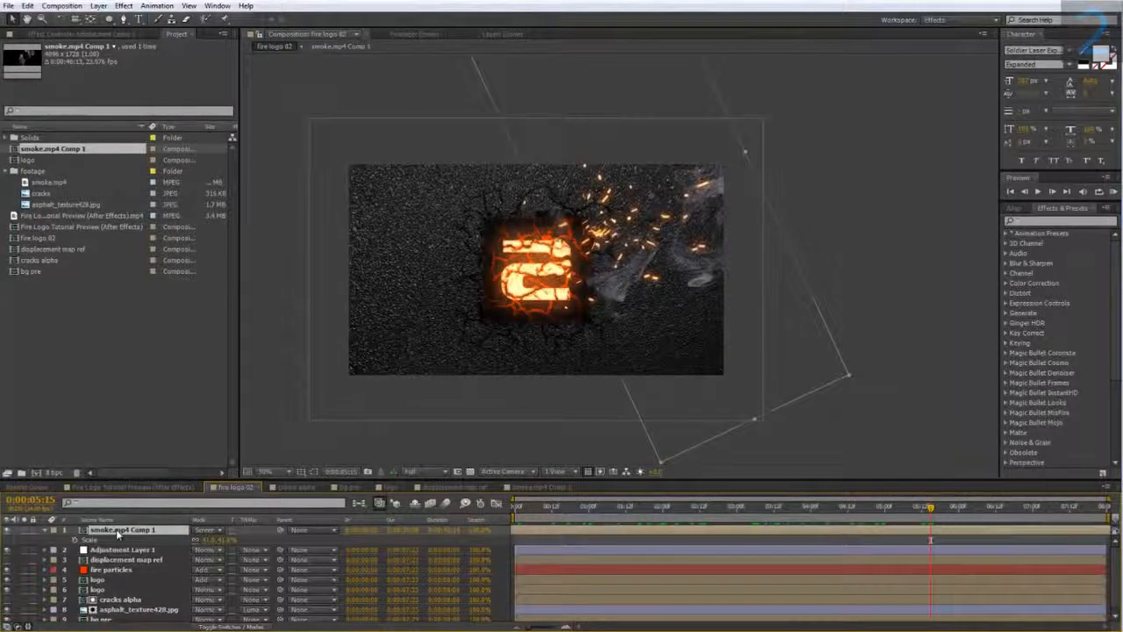
pyautogui.press('t')
pyautogui.click(200, 541)
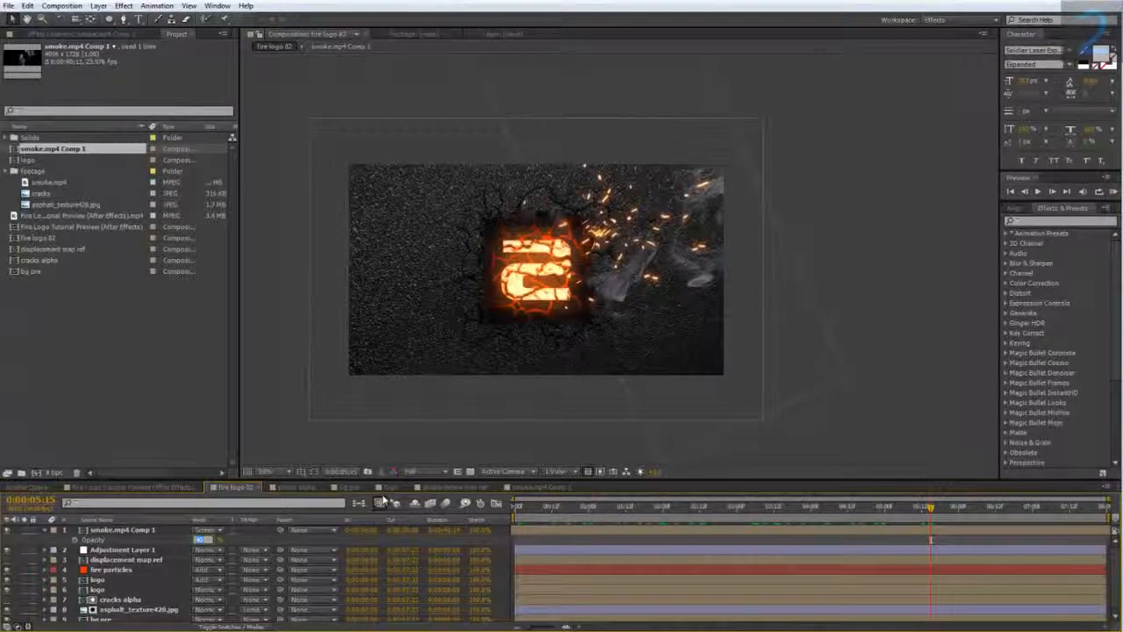
pyautogui.write('50')
pyautogui.press('Return')
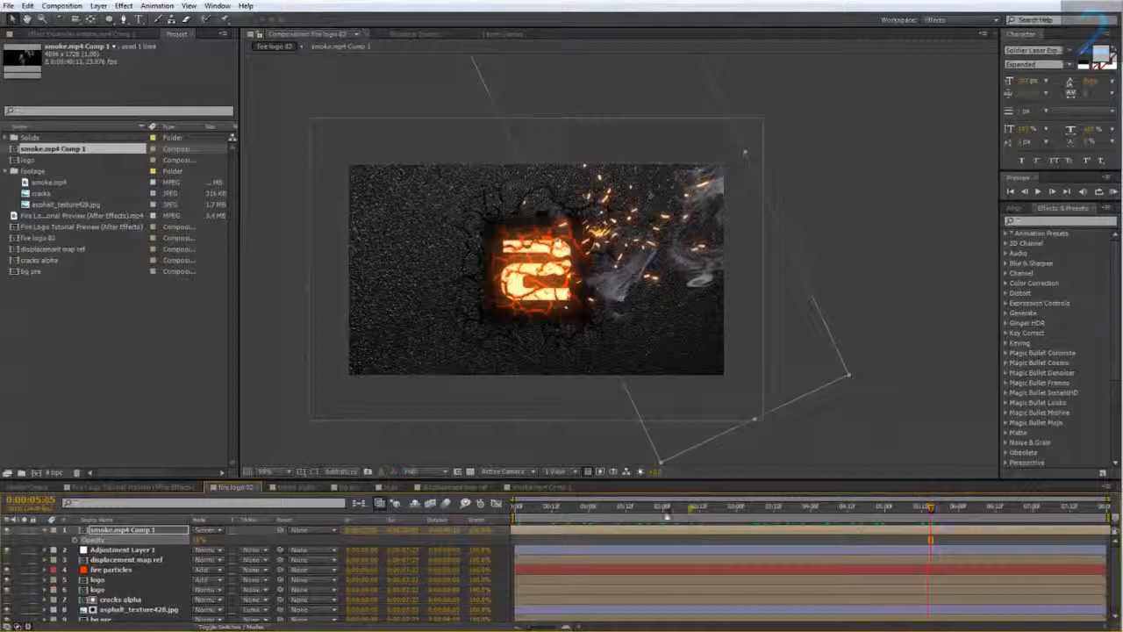
# Step: Move the smoke layer up and left so it rises from the logo's right edge, and check its motion over time
pyautogui.moveTo(735, 518); pyautogui.dragTo(804, 531)
pyautogui.moveTo(603, 235)
pyautogui.mouseDown()
pyautogui.moveTo(574, 232)
pyautogui.moveTo(583, 224)
pyautogui.mouseUp()
pyautogui.moveTo(657, 512); pyautogui.dragTo(738, 519)
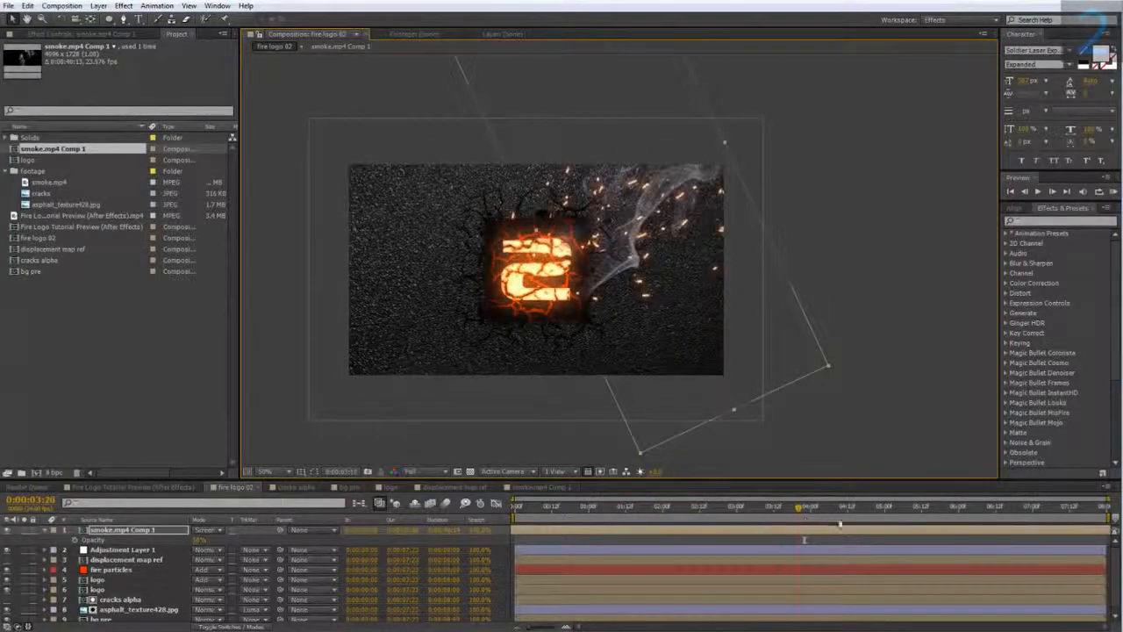
pyautogui.moveTo(840, 524); pyautogui.dragTo(874, 527)
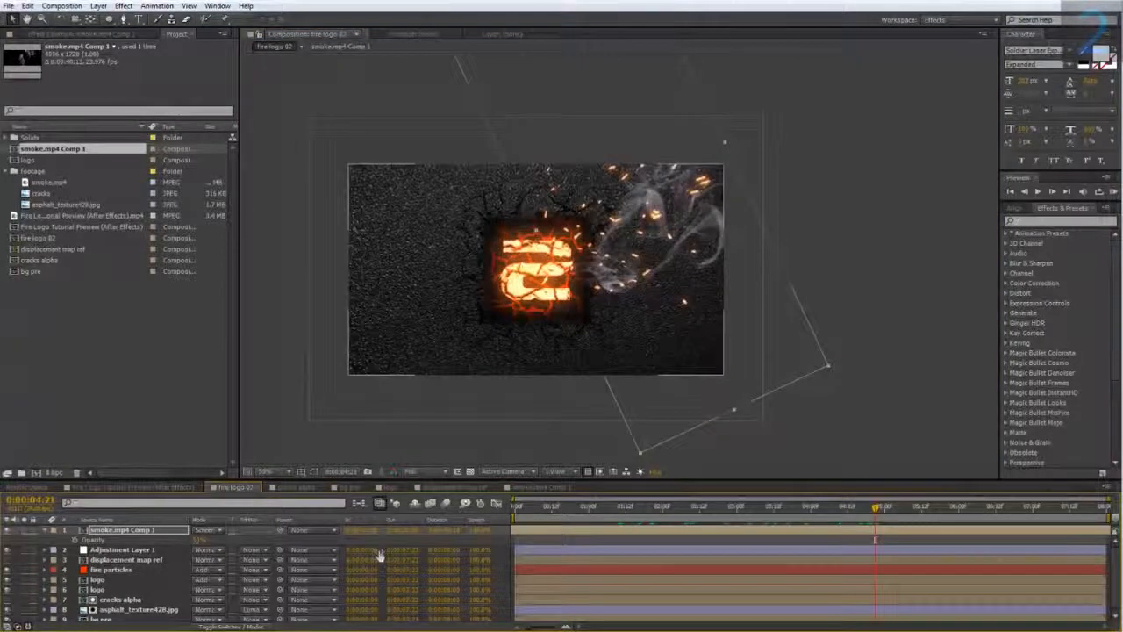
# Step: Create a null object in the fire logo 02 composition and parent all the other layers to it
pyautogui.click(43, 530)
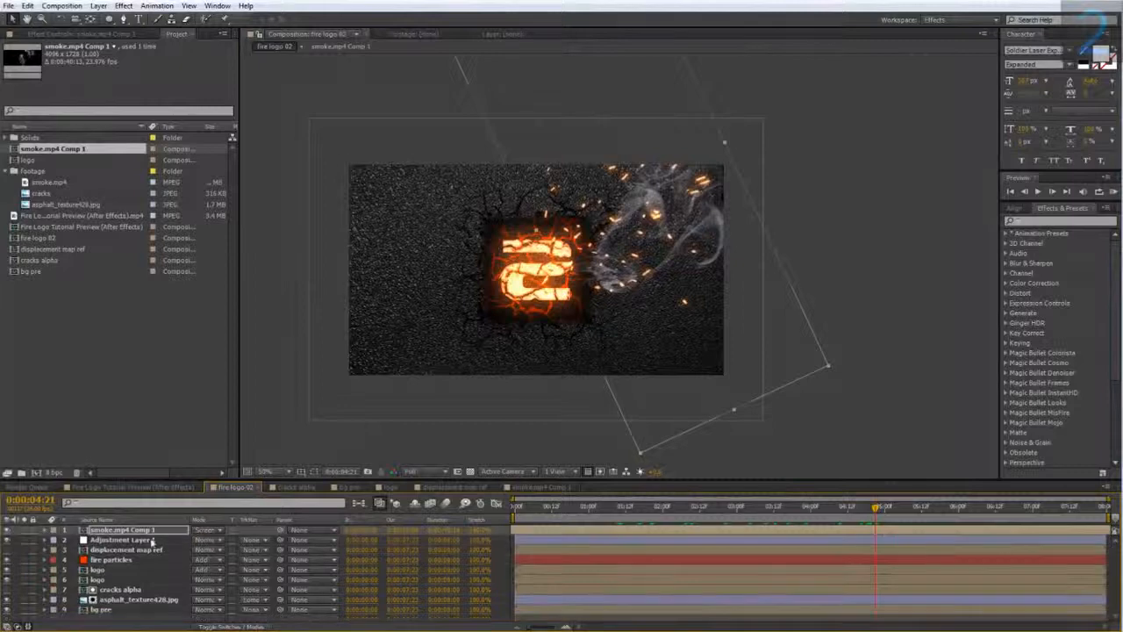
pyautogui.moveTo(383, 480); pyautogui.dragTo(373, 439)
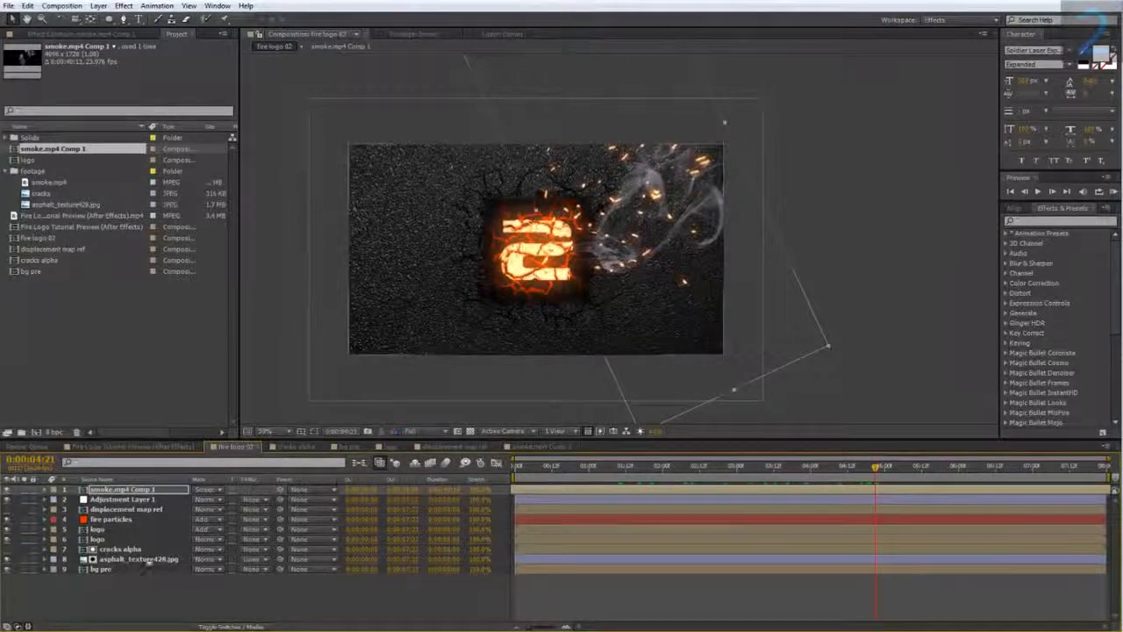
pyautogui.rightClick(105, 592)
pyautogui.moveTo(172, 468)
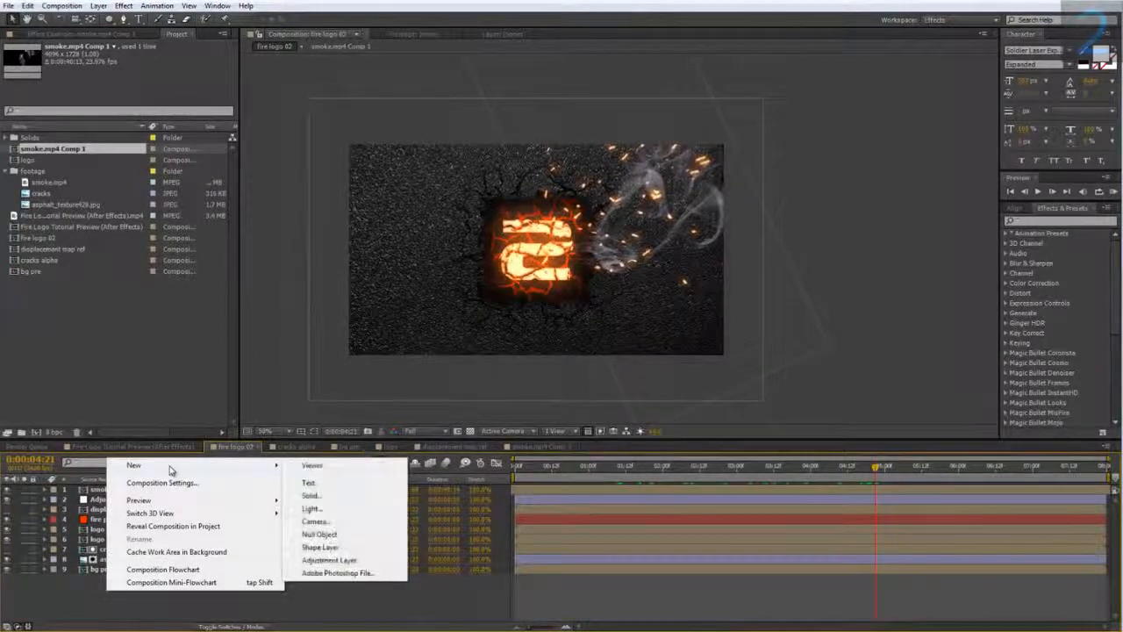
pyautogui.click(319, 534)
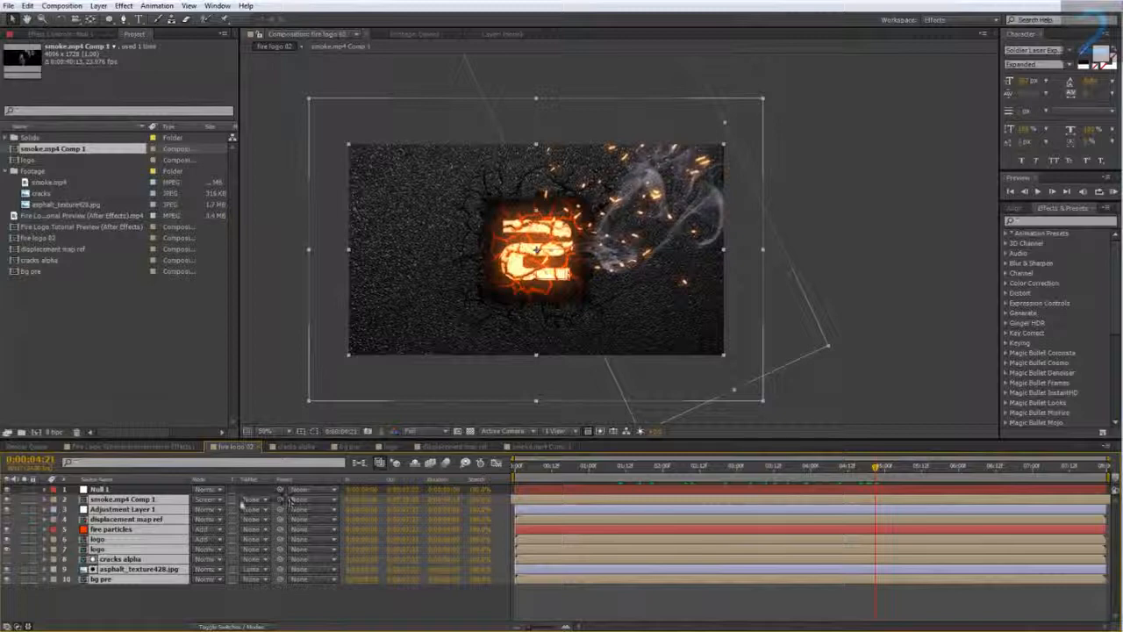
pyautogui.moveTo(280, 499); pyautogui.dragTo(141, 490)
# Step: Keyframe the null's scale at the start of the composition, with a second keyframe of about 112% at 0:00:07:23
pyautogui.click(141, 490)
pyautogui.press('s')
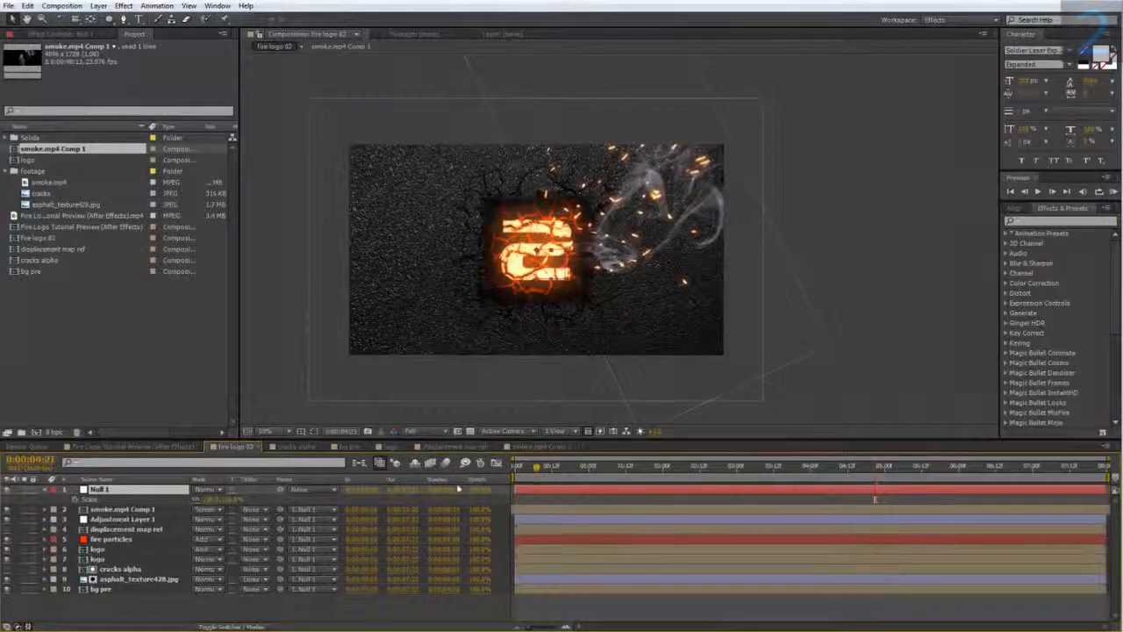
pyautogui.moveTo(458, 489); pyautogui.dragTo(343, 489)
pyautogui.click(76, 499)
pyautogui.moveTo(637, 468); pyautogui.dragTo(1116, 487)
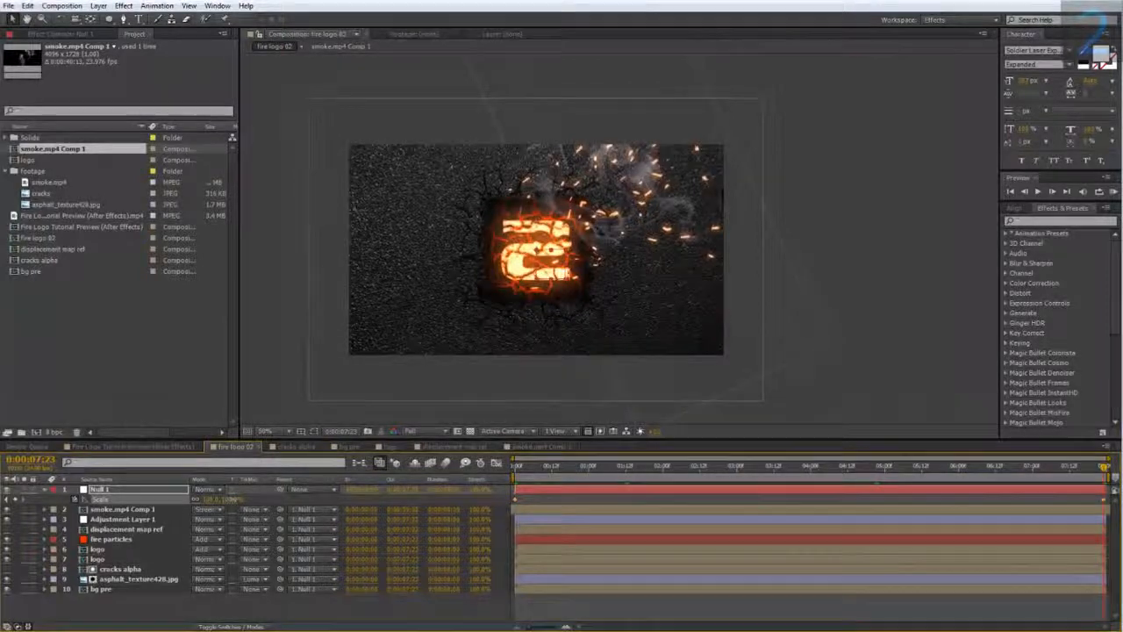
pyautogui.moveTo(230, 498); pyautogui.dragTo(240, 498)
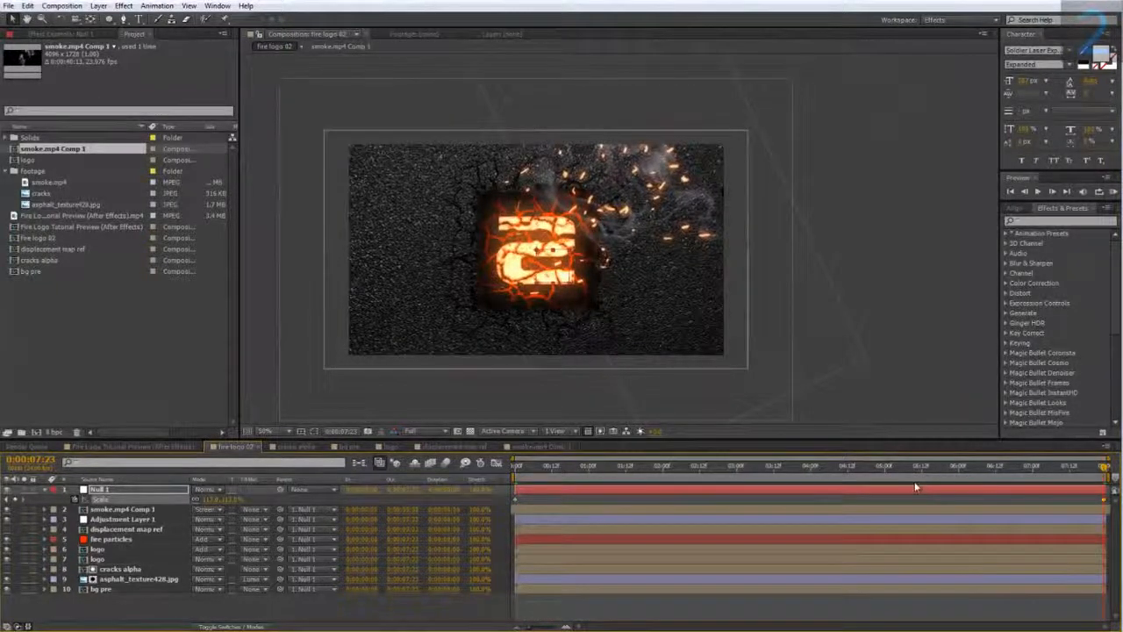
# Step: Preview the zoom and reduce the null's scale keyframe at 0:00:07:23 to 107%
pyautogui.moveTo(946, 475); pyautogui.dragTo(1083, 492)
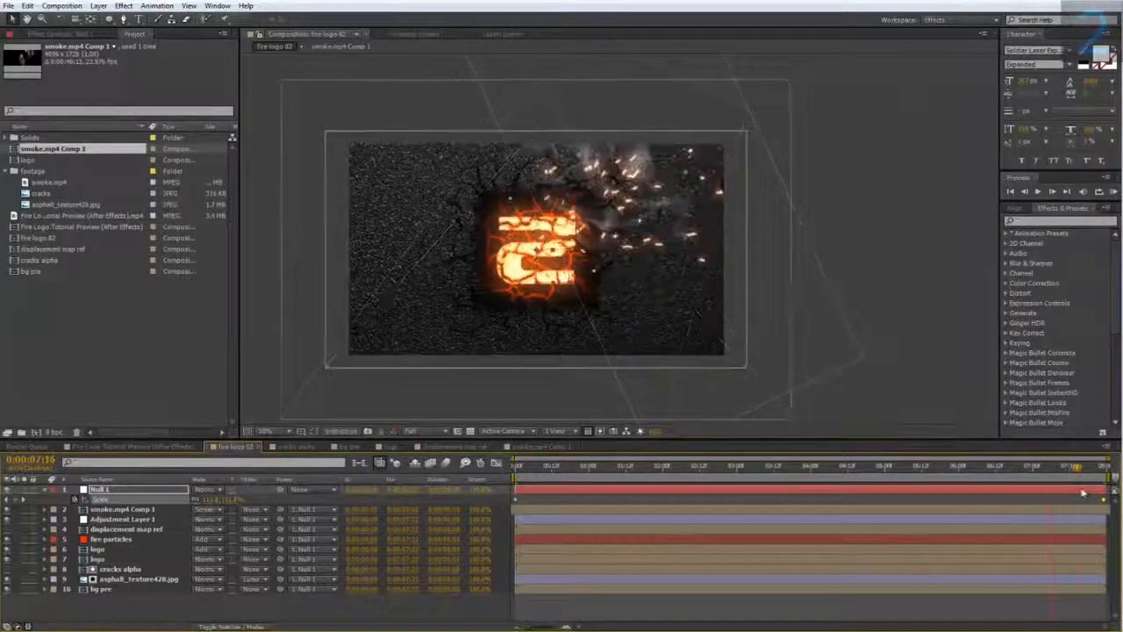
pyautogui.click(237, 499)
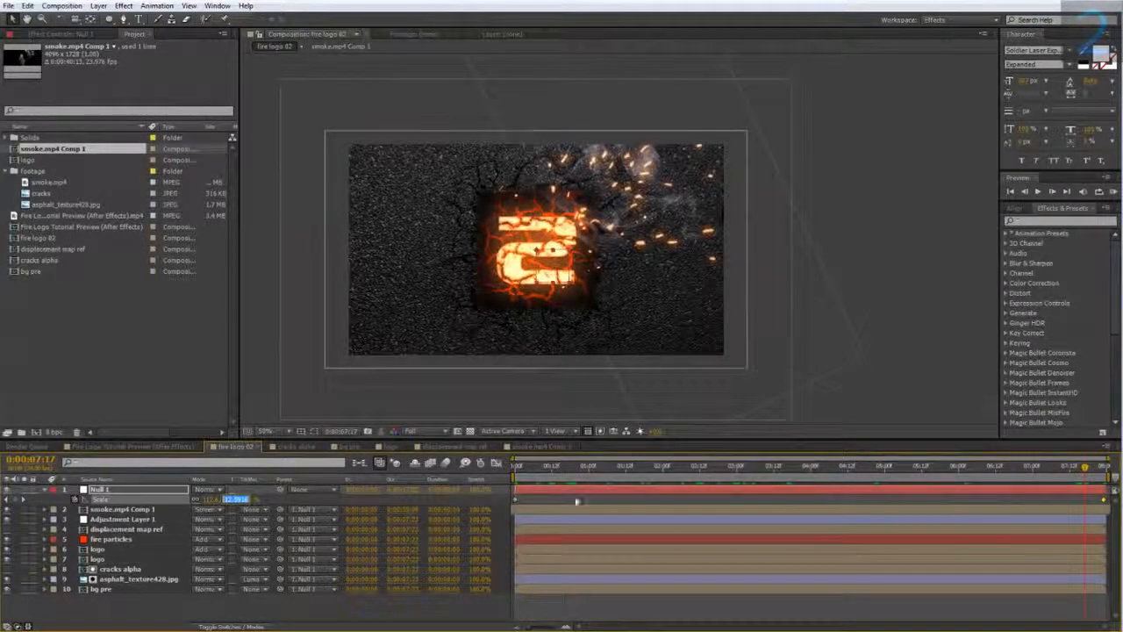
pyautogui.click(1092, 492)
pyautogui.moveTo(1086, 468); pyautogui.dragTo(1105, 468)
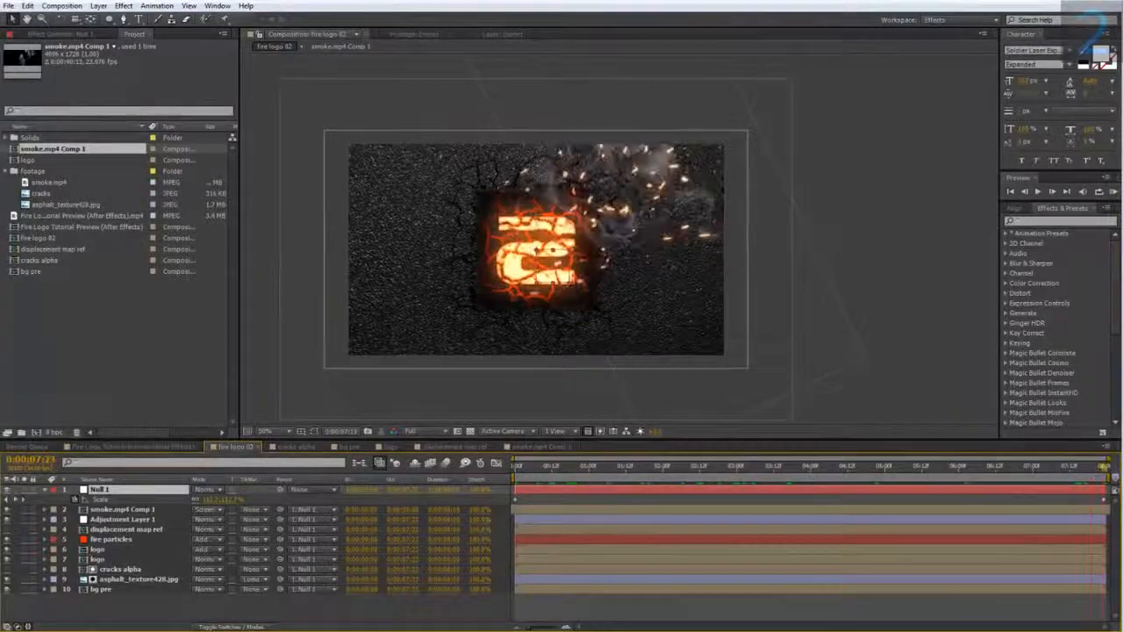
pyautogui.moveTo(233, 499); pyautogui.dragTo(226, 499)
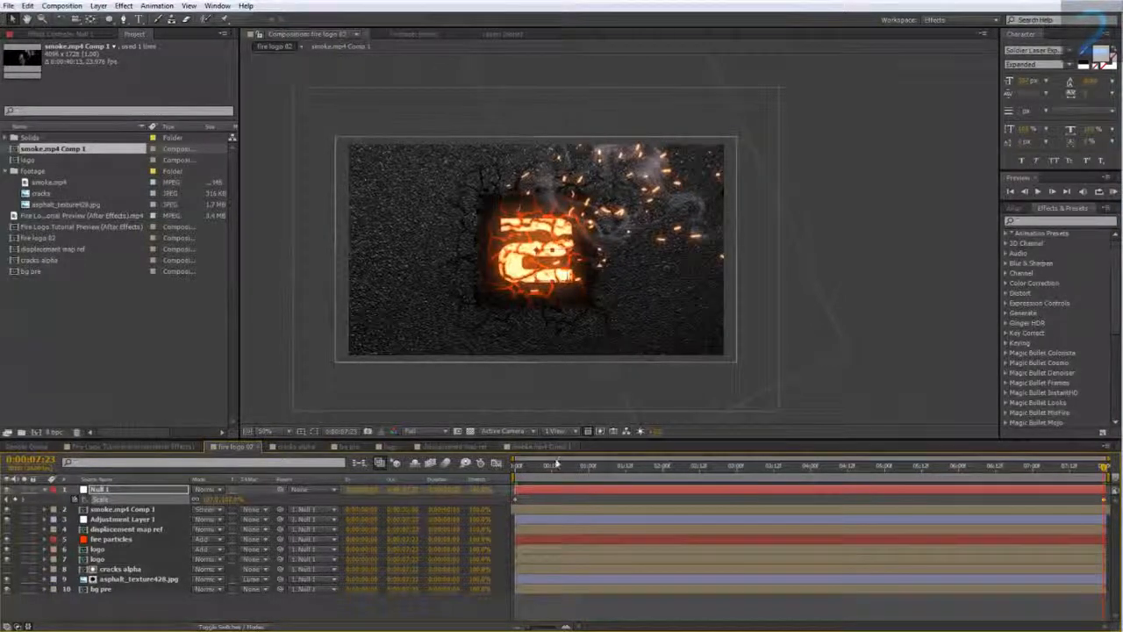
# Step: Add a new adjustment layer at the top of the stack and apply the Magic Bullet Looks effect to it
pyautogui.rightClick(132, 602)
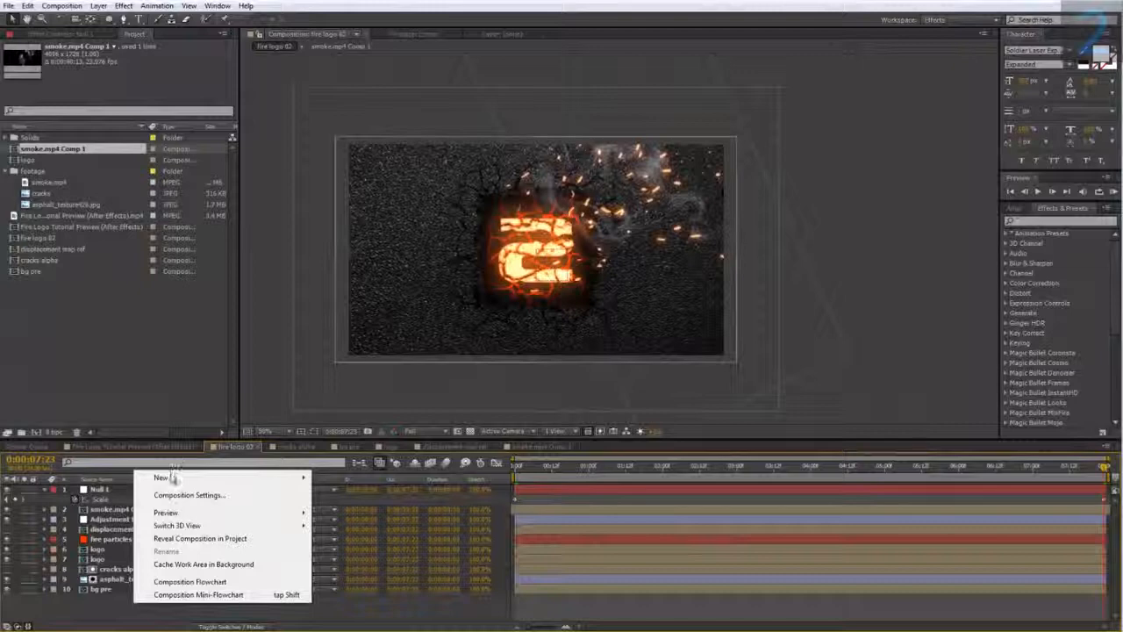
pyautogui.moveTo(173, 478)
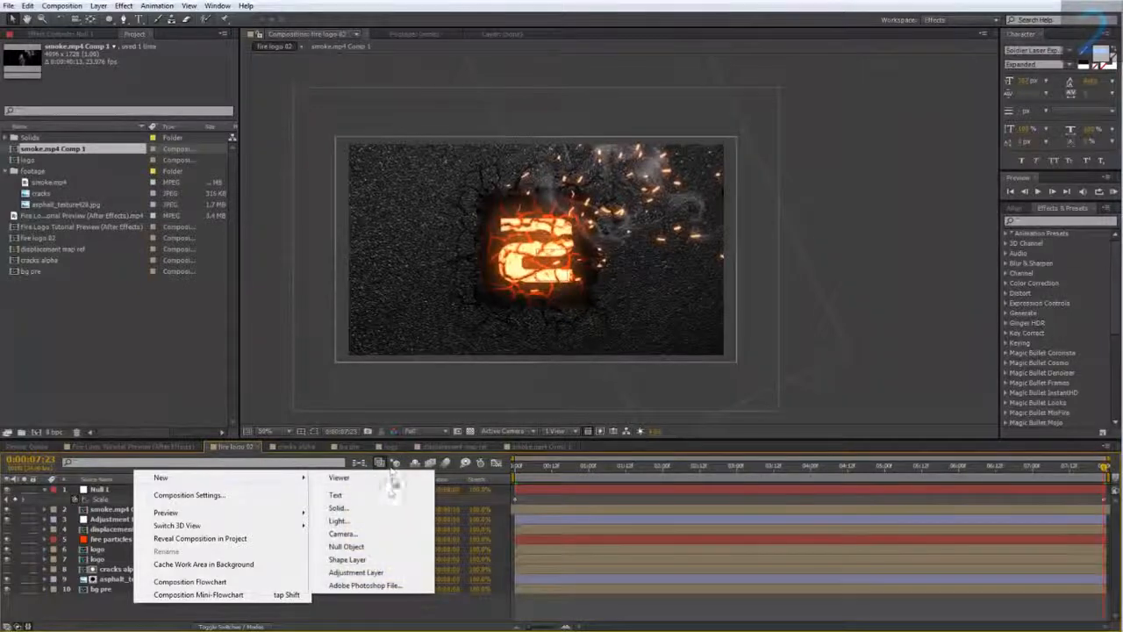
pyautogui.click(355, 572)
pyautogui.rightClick(121, 496)
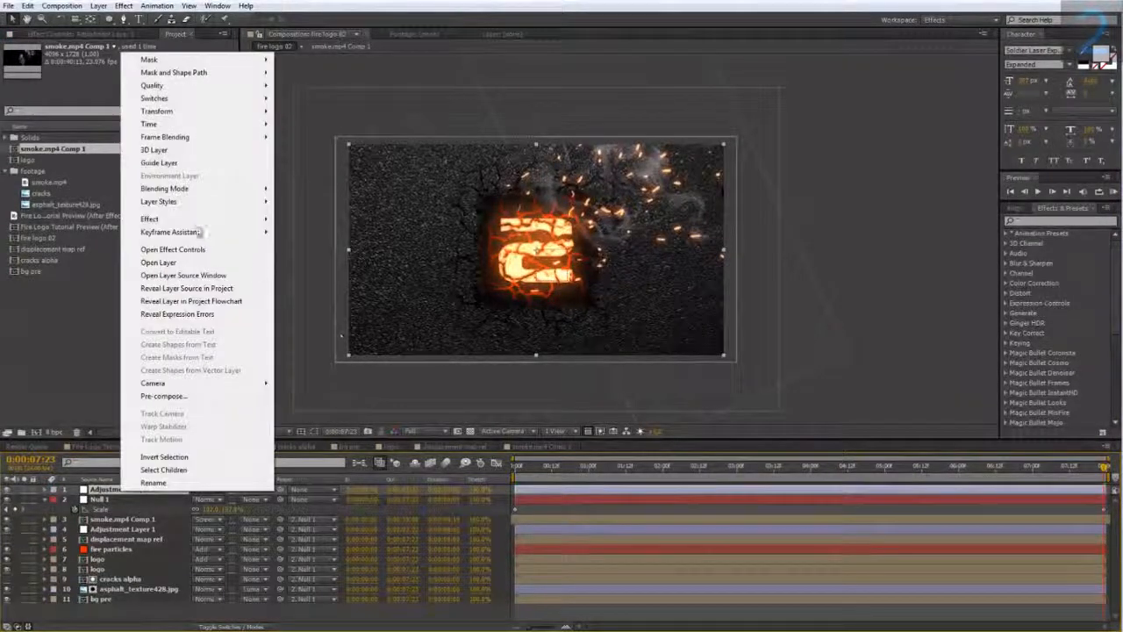
pyautogui.moveTo(196, 226)
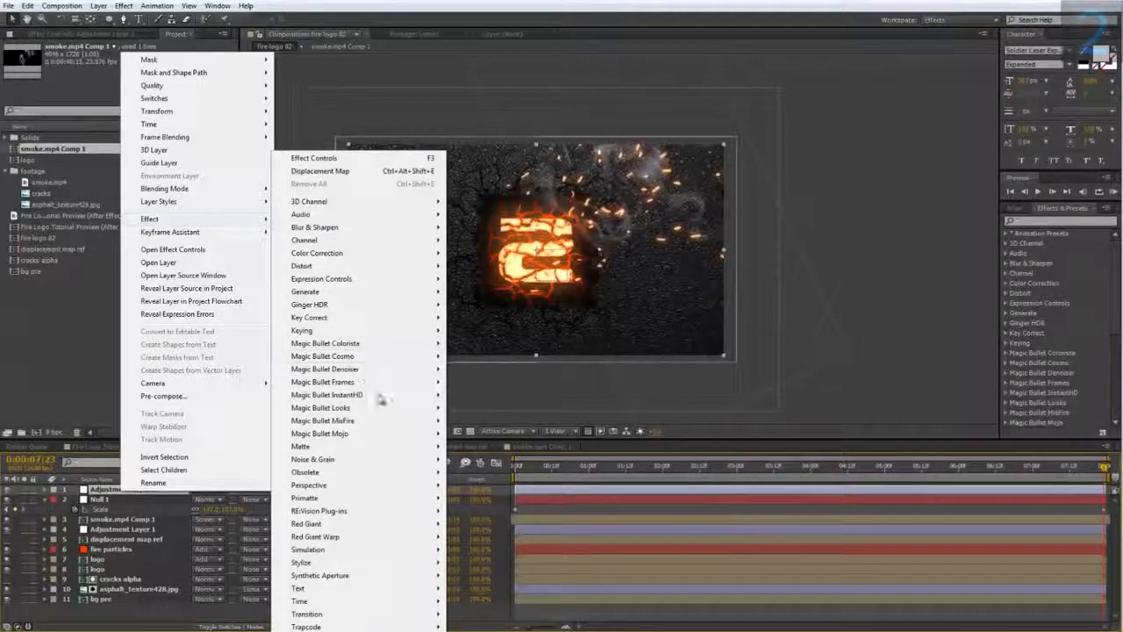
pyautogui.moveTo(356, 408)
pyautogui.click(472, 408)
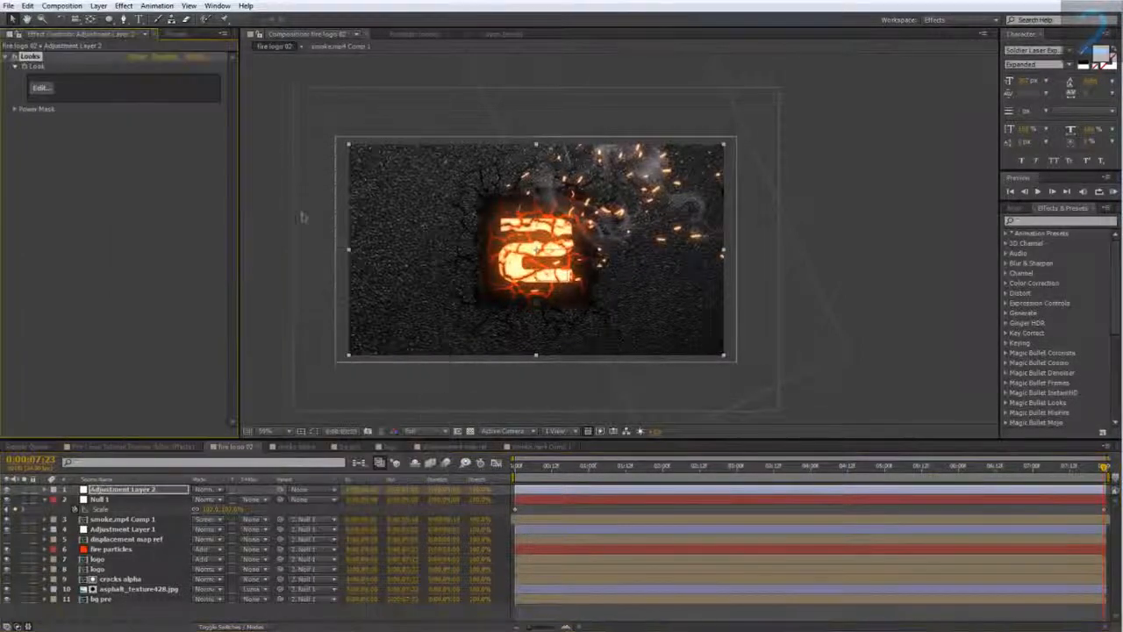
# Step: Open the look for editing and add a Vignette from the lens tools
pyautogui.click(41, 89)
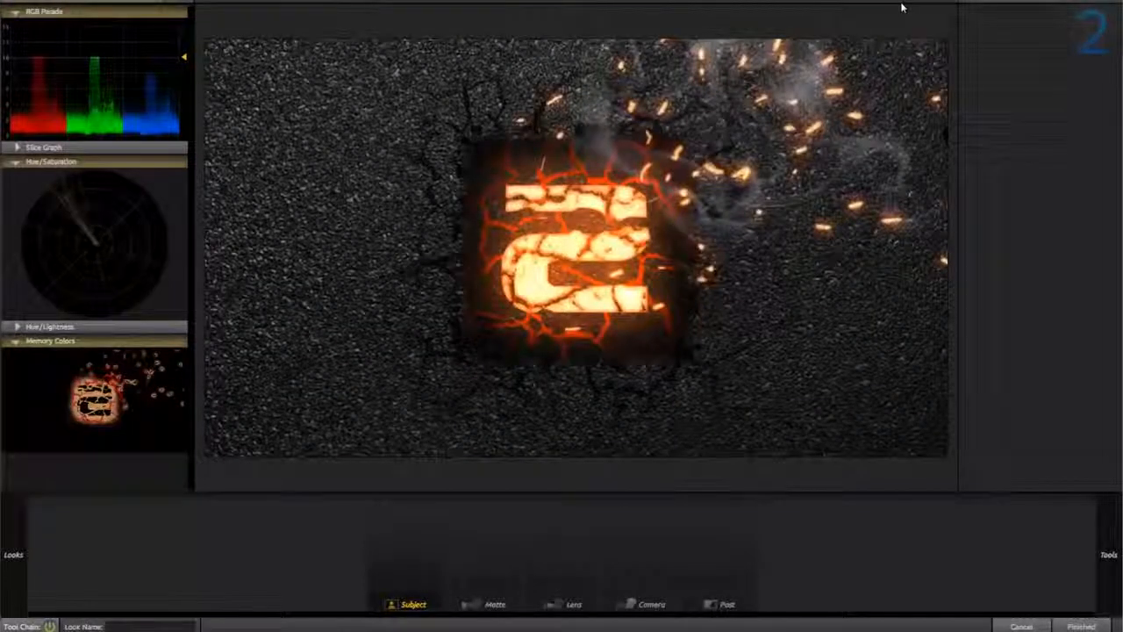
pyautogui.scroll(5, 901, 7)
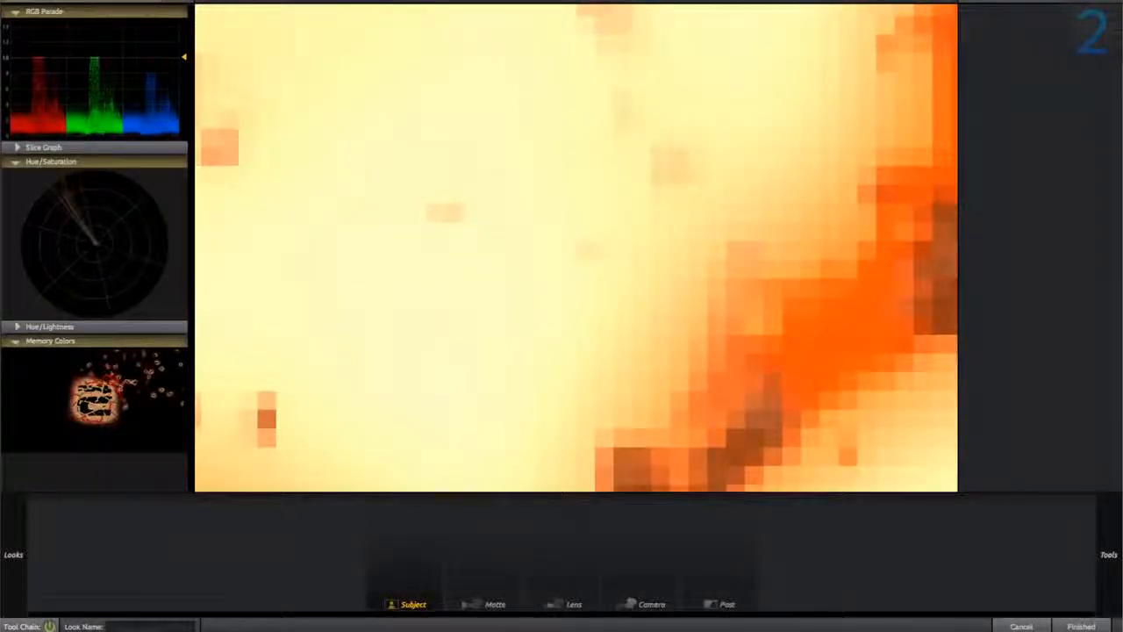
pyautogui.scroll(-5, 576, 247)
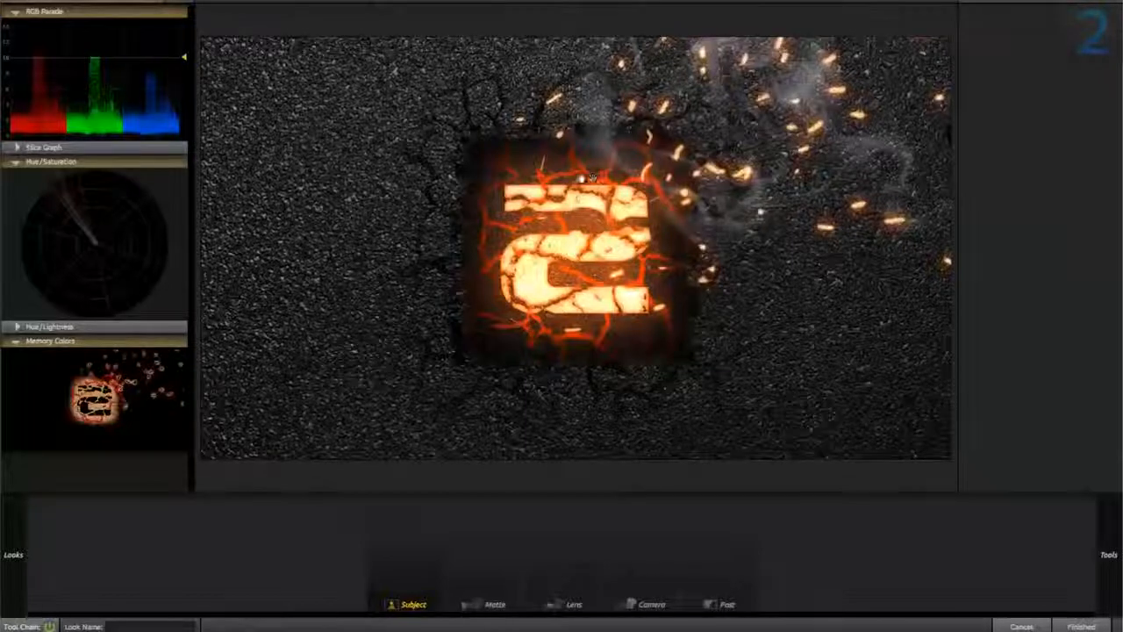
pyautogui.moveTo(1106, 510)
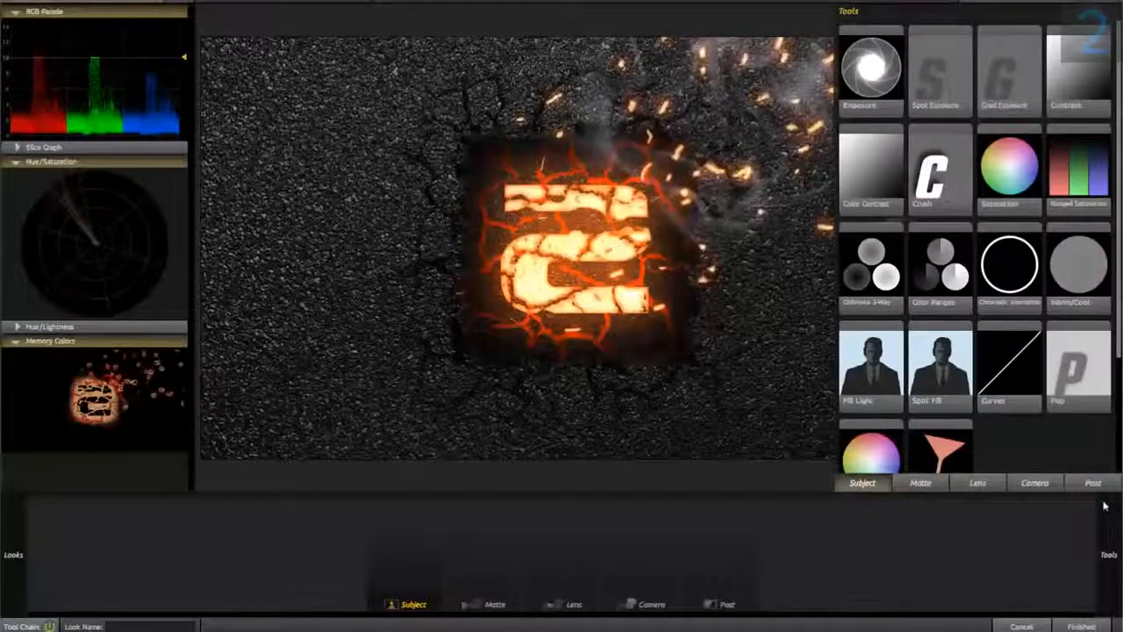
pyautogui.click(976, 484)
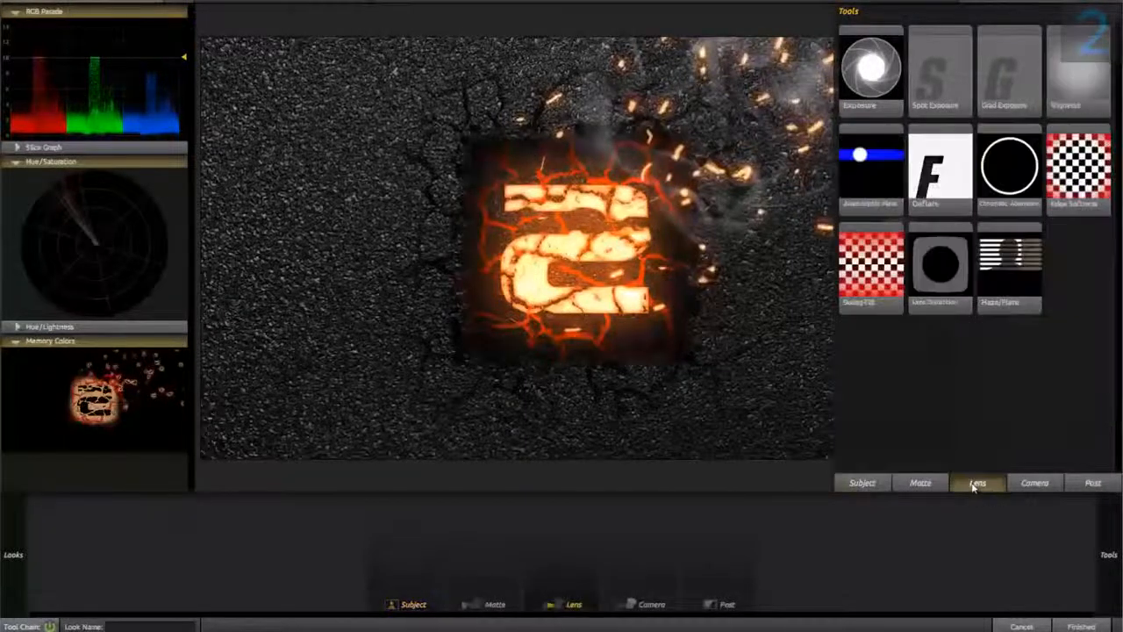
pyautogui.doubleClick(1079, 81)
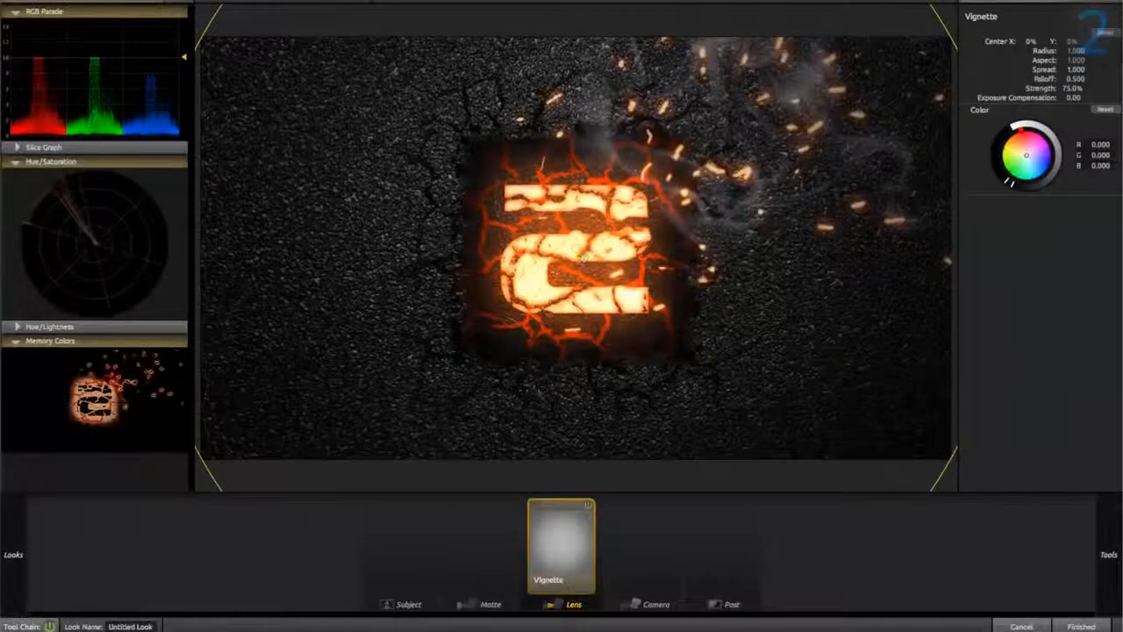
# Step: Set the Vignette's spread to about 0.75 around the logo and its strength to 80%
pyautogui.moveTo(585, 259); pyautogui.dragTo(662, 324)
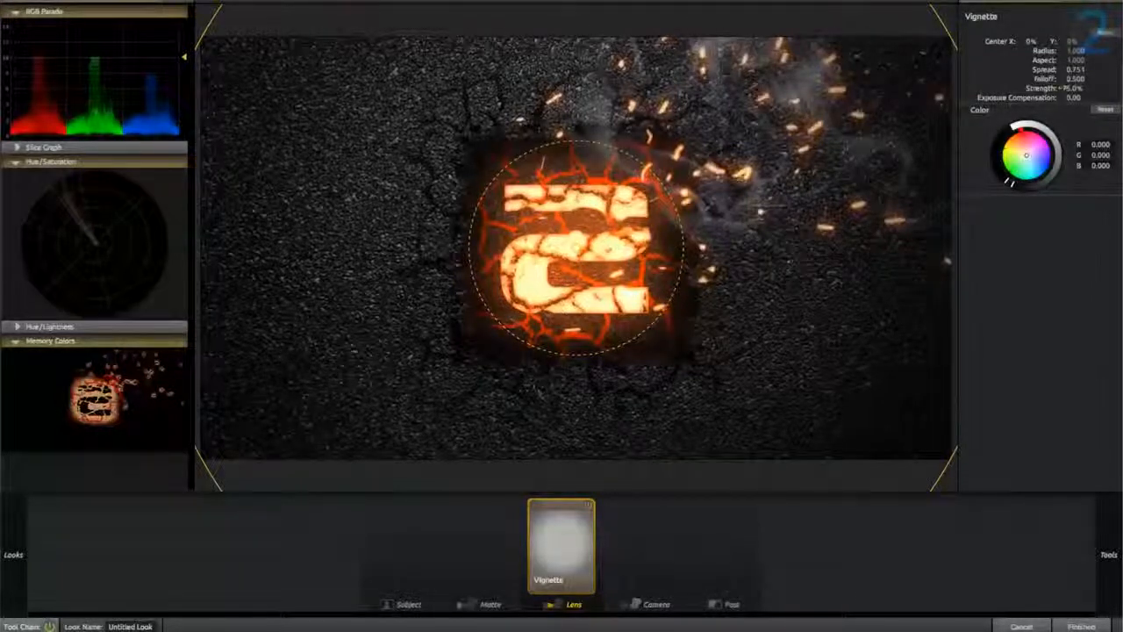
pyautogui.moveTo(1067, 89); pyautogui.dragTo(1072, 94)
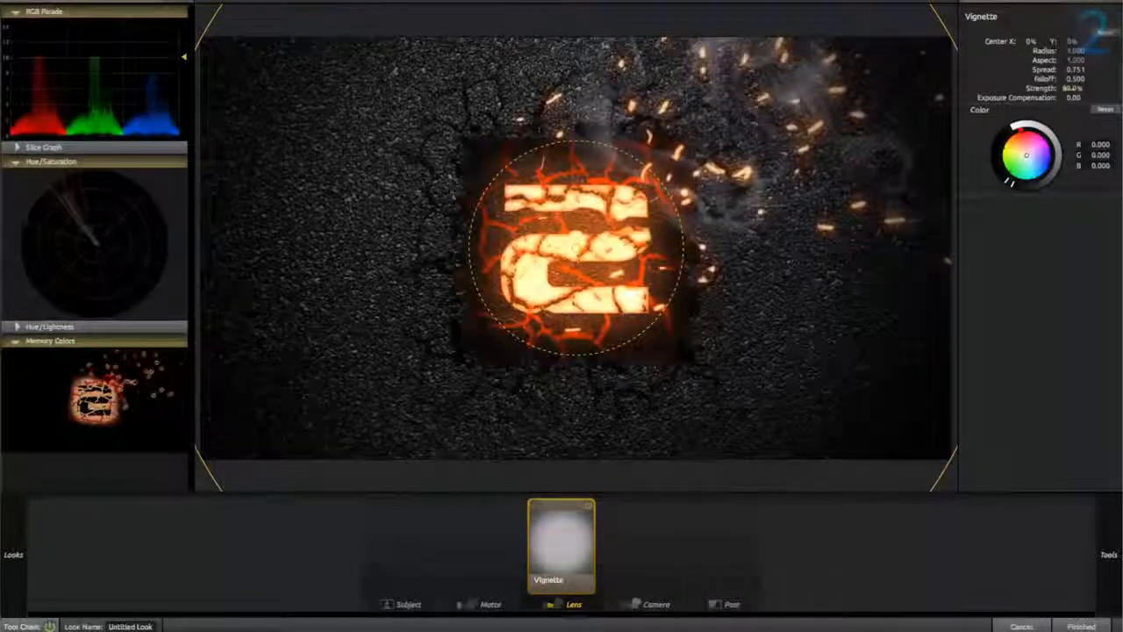
pyautogui.doubleClick(1076, 89)
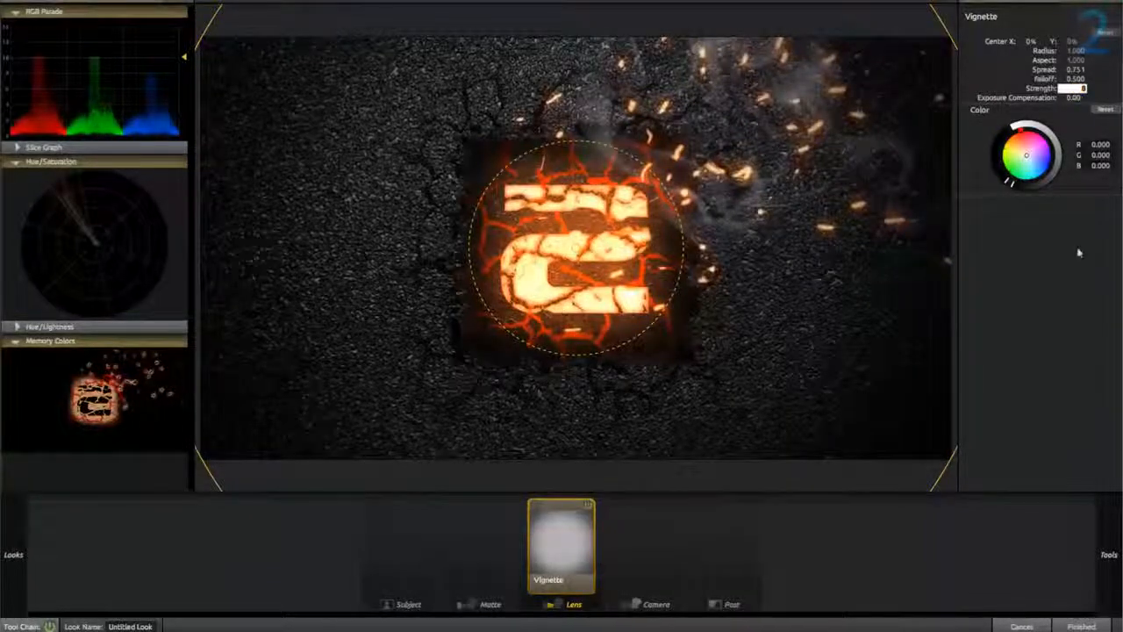
pyautogui.write('80')
pyautogui.press('Return')
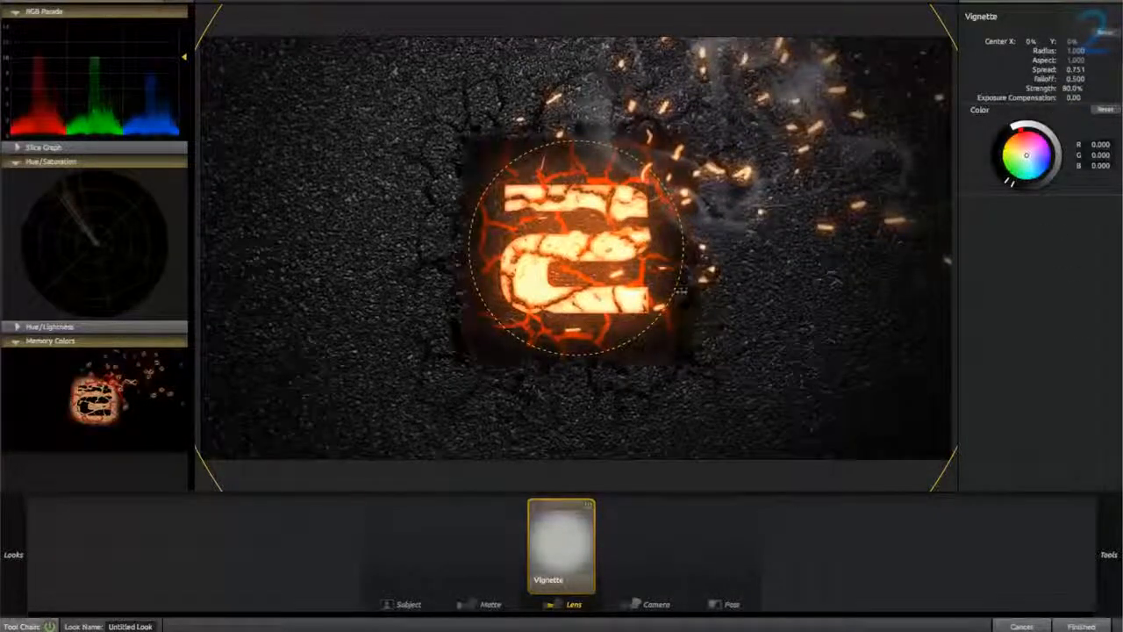
# Step: Fine-tune the Vignette to a spread of about 0.77 and an aspect of about 0.99, comparing it on and off
pyautogui.moveTo(681, 291)
pyautogui.mouseDown()
pyautogui.moveTo(651, 281)
pyautogui.moveTo(726, 320)
pyautogui.moveTo(669, 290)
pyautogui.mouseUp()
pyautogui.scroll(-4, 659, 303)
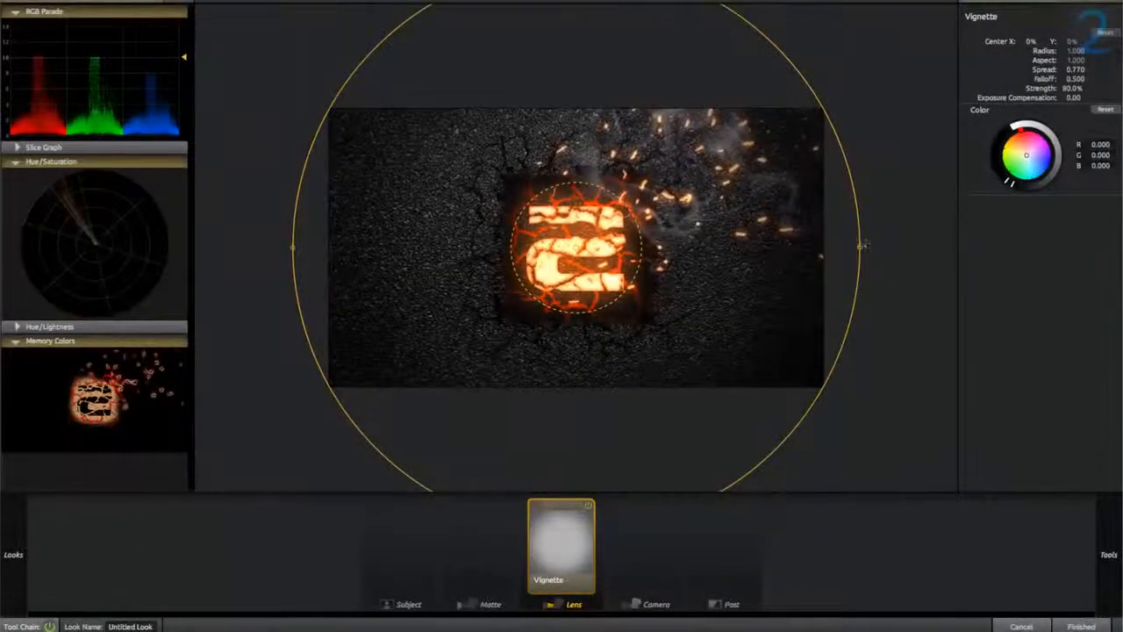
pyautogui.moveTo(862, 245); pyautogui.dragTo(860, 248)
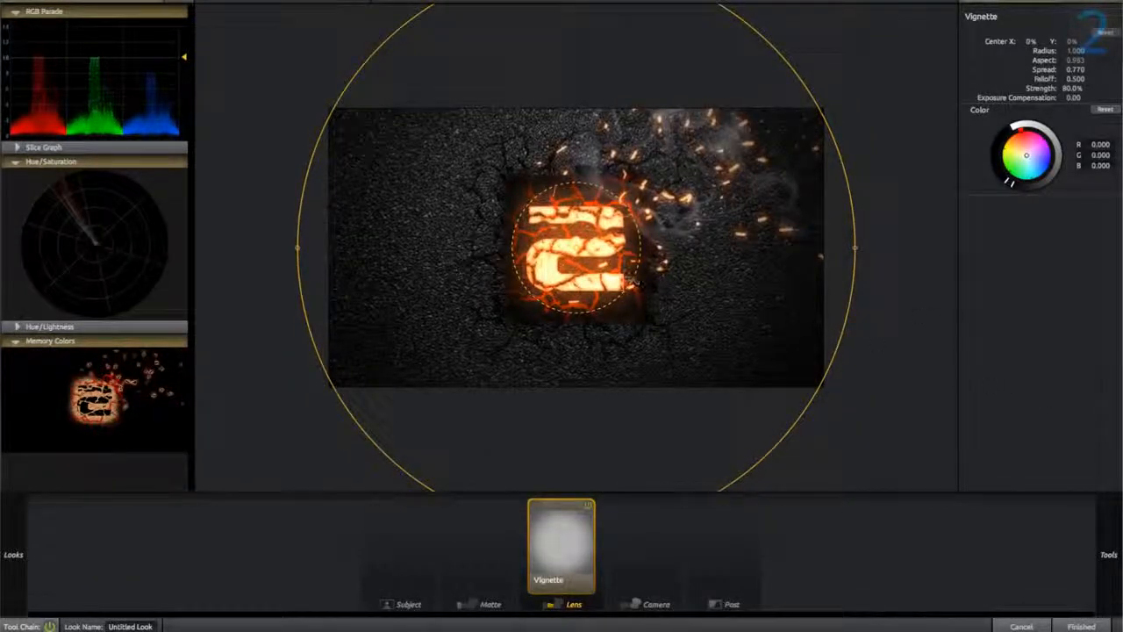
pyautogui.click(588, 507)
pyautogui.click(589, 507)
# Step: Add a Spot Exposure lens tool with its spread at about 0.79 around the logo and its stops at +0.50
pyautogui.moveTo(1103, 488)
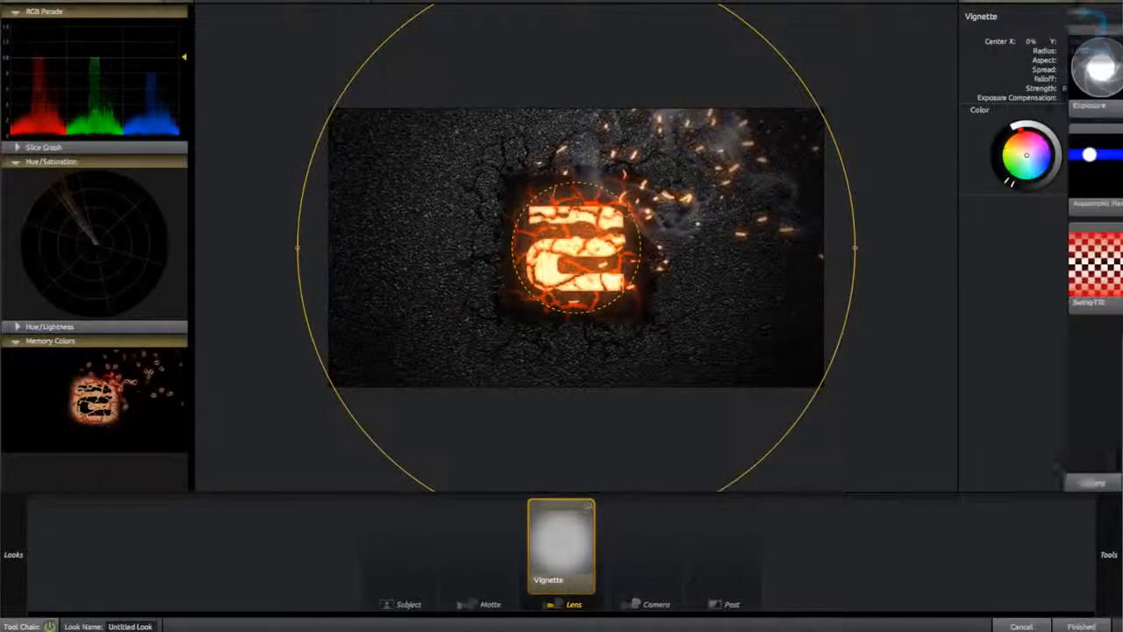
pyautogui.doubleClick(925, 88)
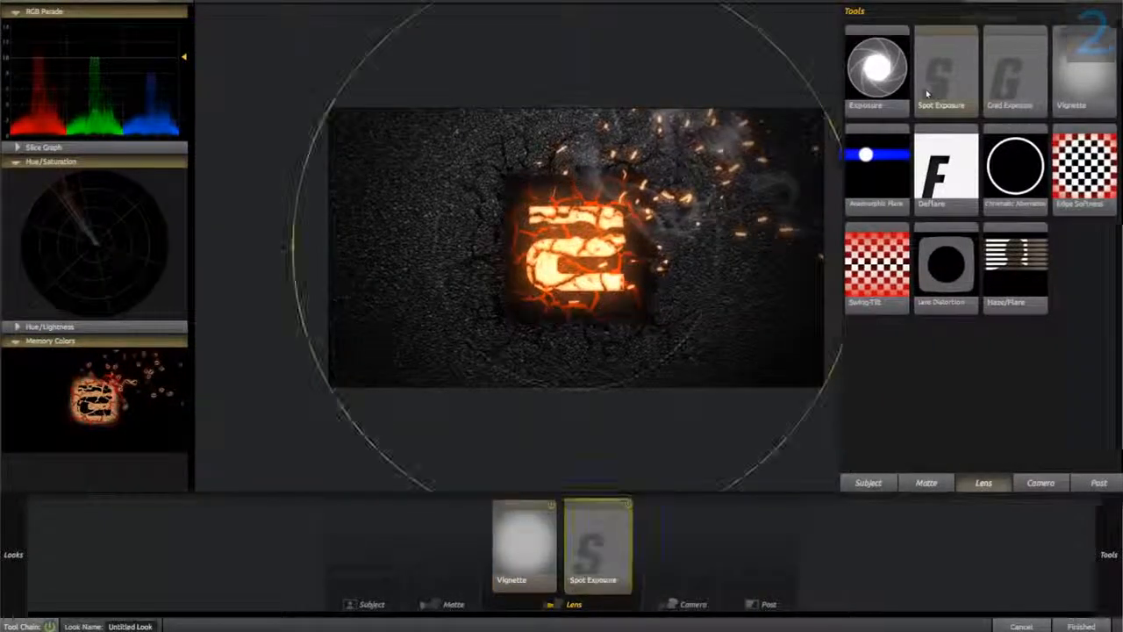
pyautogui.moveTo(716, 248); pyautogui.dragTo(633, 250)
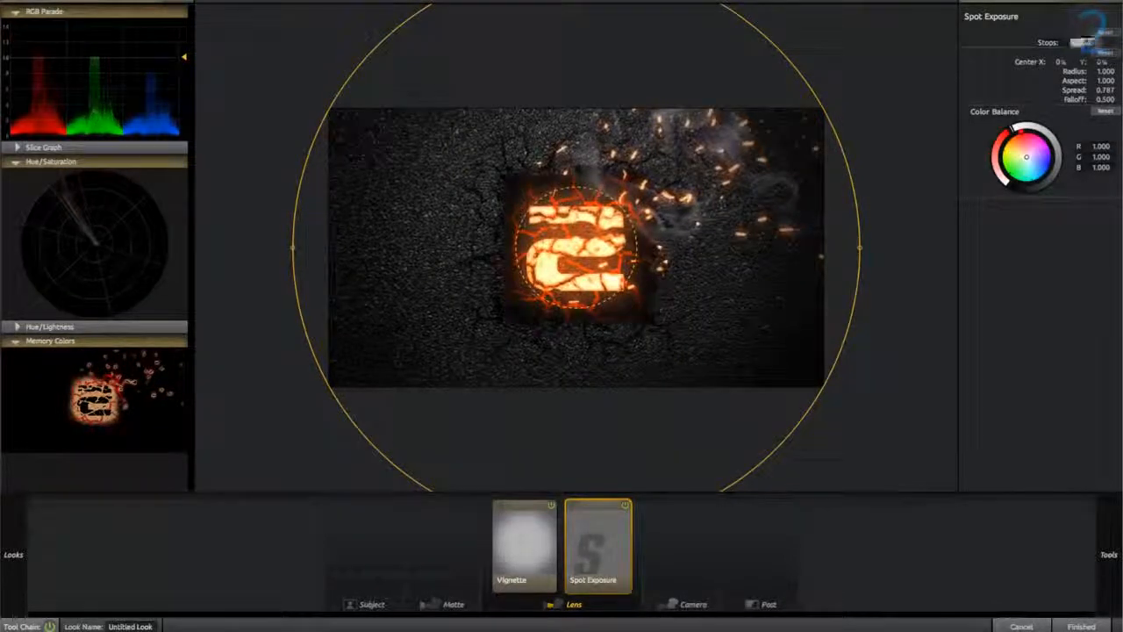
pyautogui.click(1058, 254)
pyautogui.click(1089, 43)
pyautogui.write('0.5')
pyautogui.press('Return')
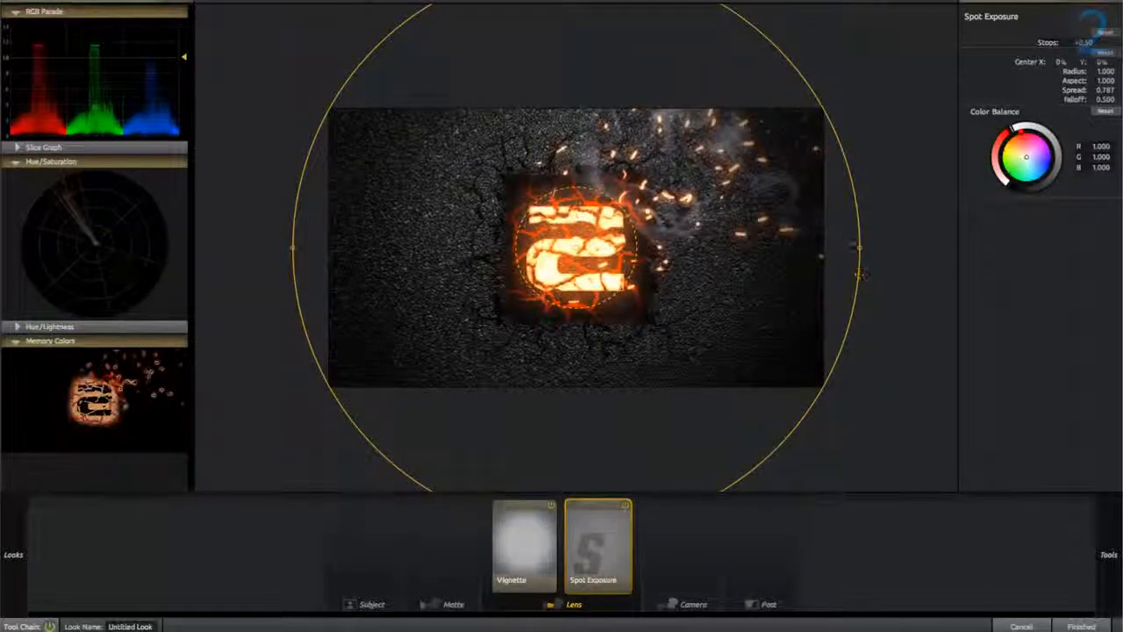
# Step: Shrink the Spot Exposure to a near-circle with radius about 0.65 and spread about 0.83, comparing it on and off
pyautogui.moveTo(861, 273); pyautogui.dragTo(729, 274)
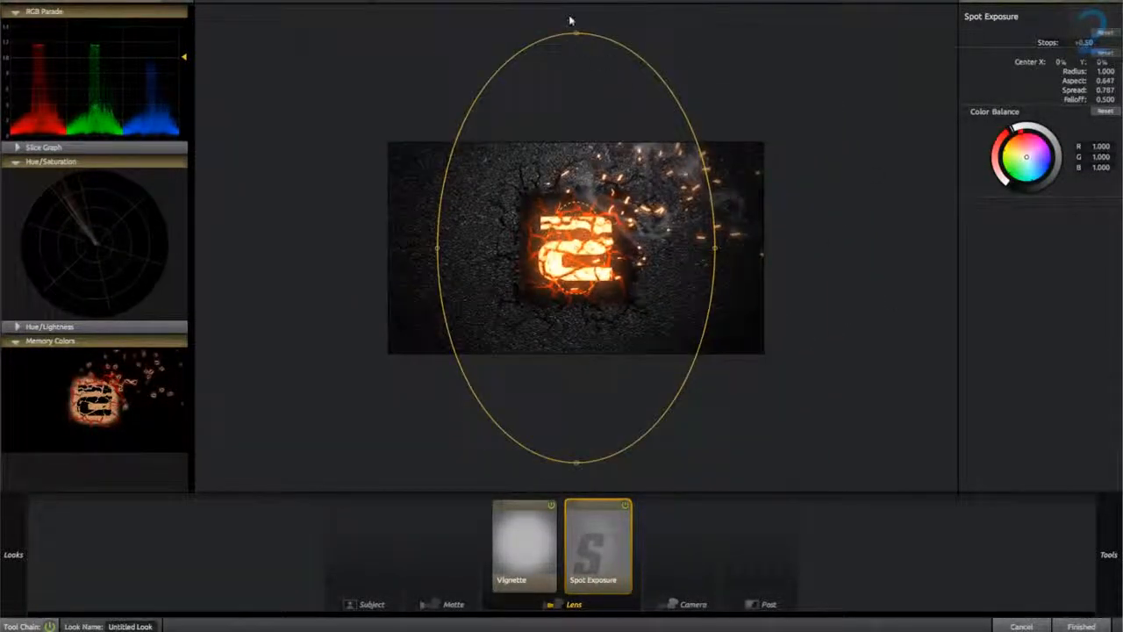
pyautogui.moveTo(575, 34); pyautogui.dragTo(575, 109)
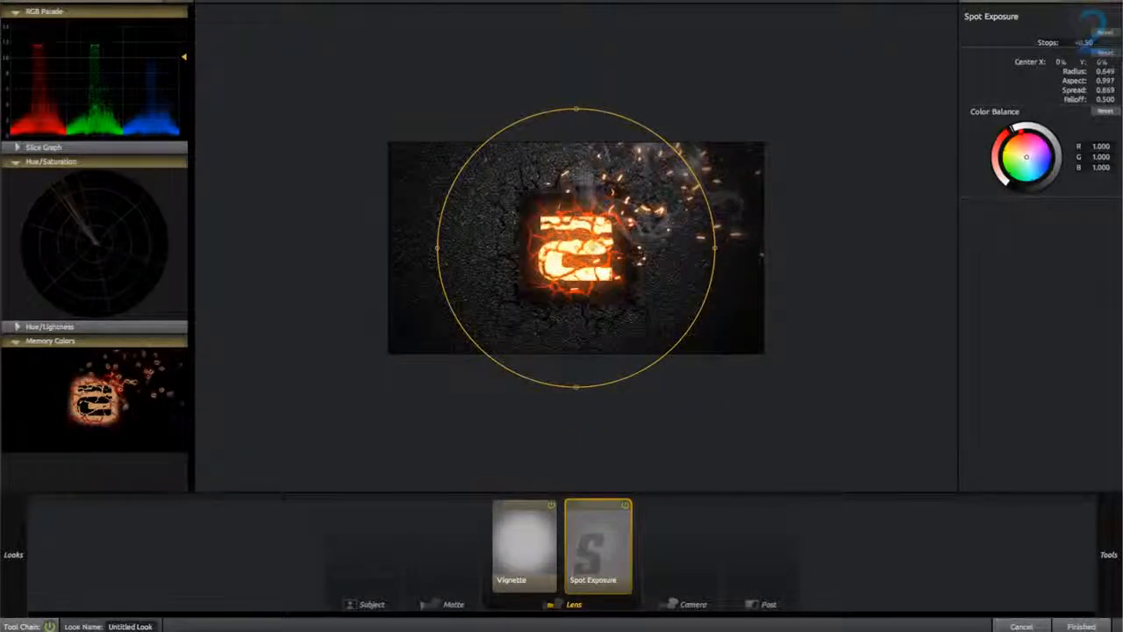
pyautogui.click(625, 505)
pyautogui.click(624, 505)
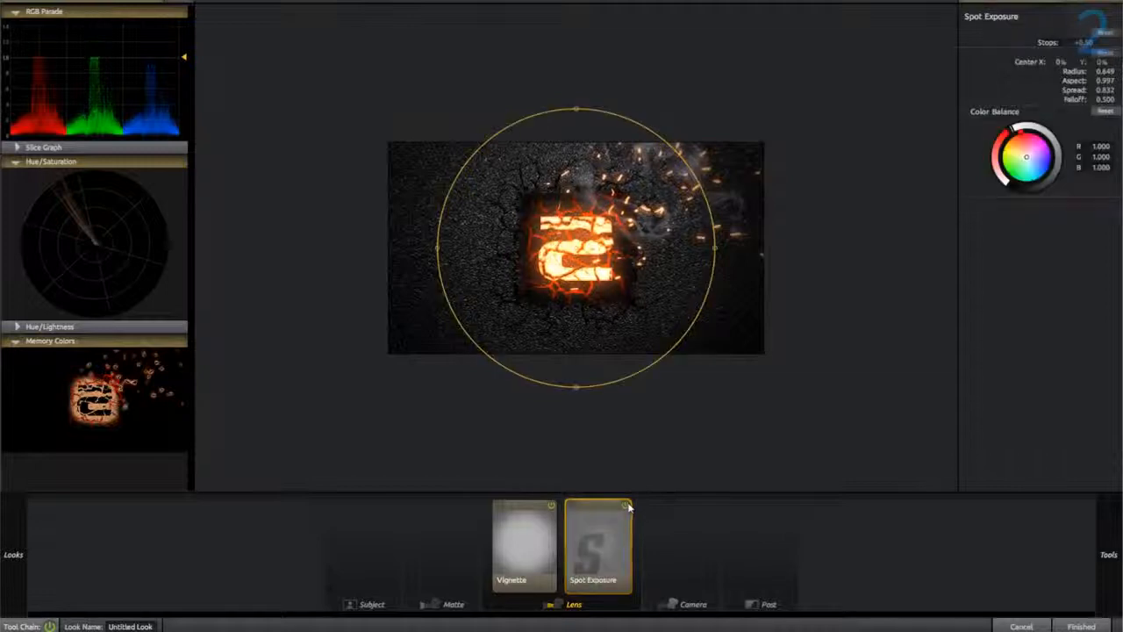
pyautogui.click(625, 505)
pyautogui.click(625, 505)
pyautogui.click(626, 506)
pyautogui.click(626, 506)
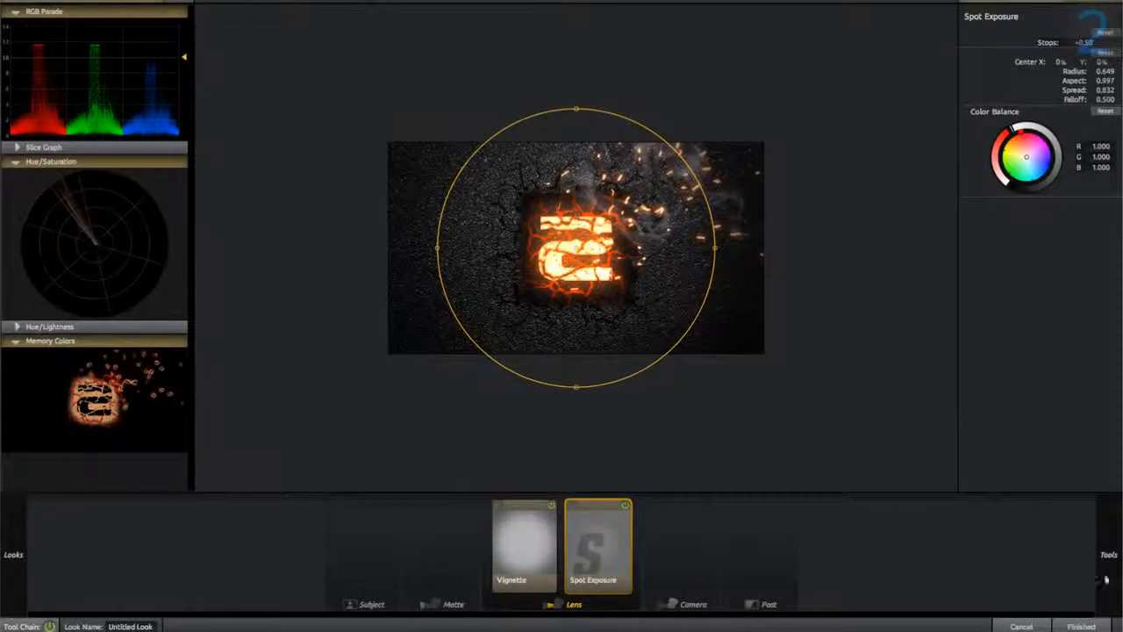
# Step: Add the Edge Softness and Haze/Flare lens tools to the look
pyautogui.moveTo(1103, 580)
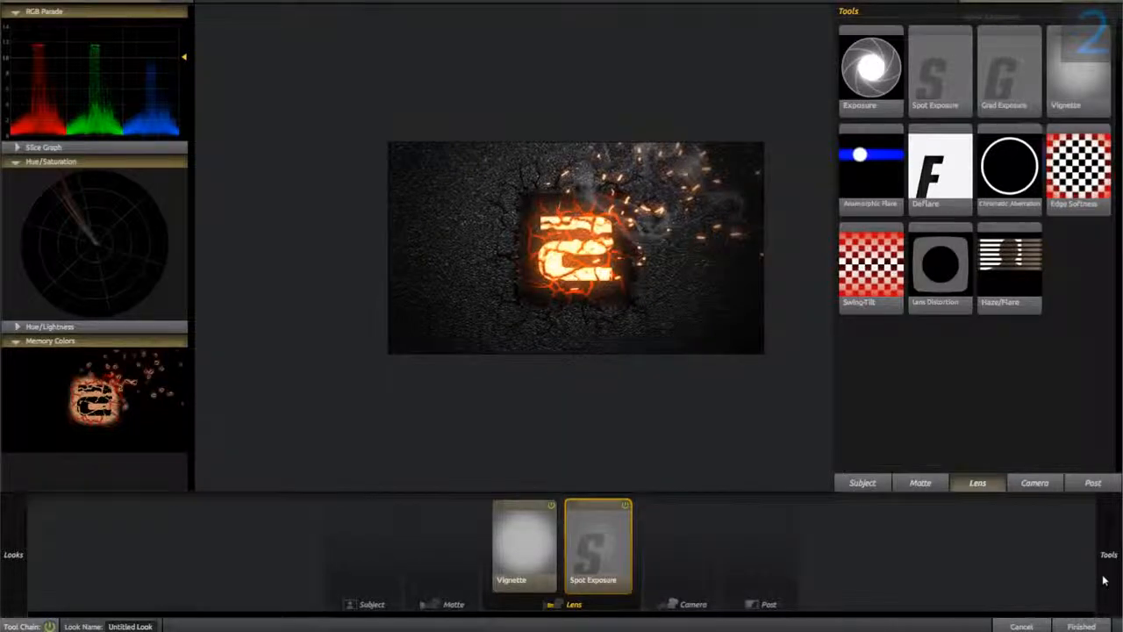
pyautogui.click(1091, 190)
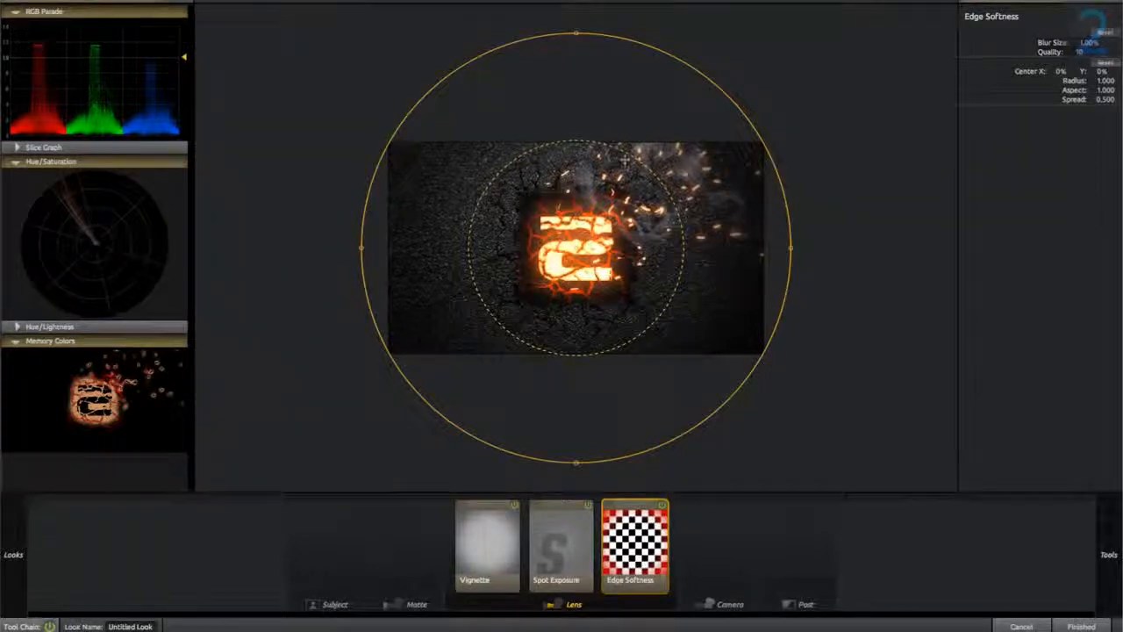
pyautogui.moveTo(1120, 520)
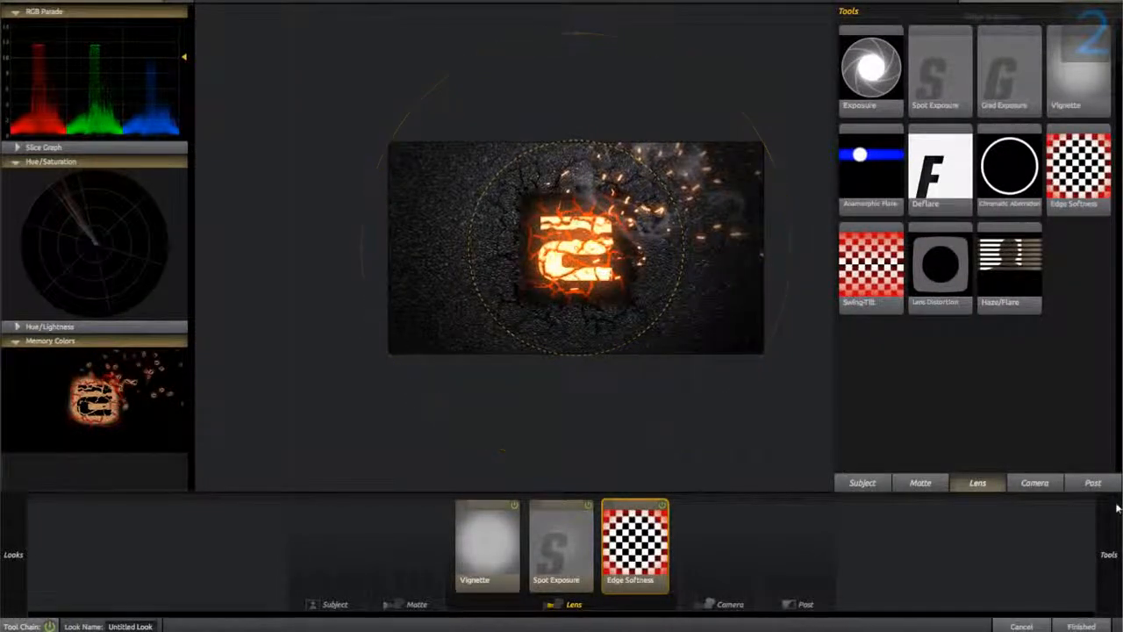
pyautogui.doubleClick(1013, 270)
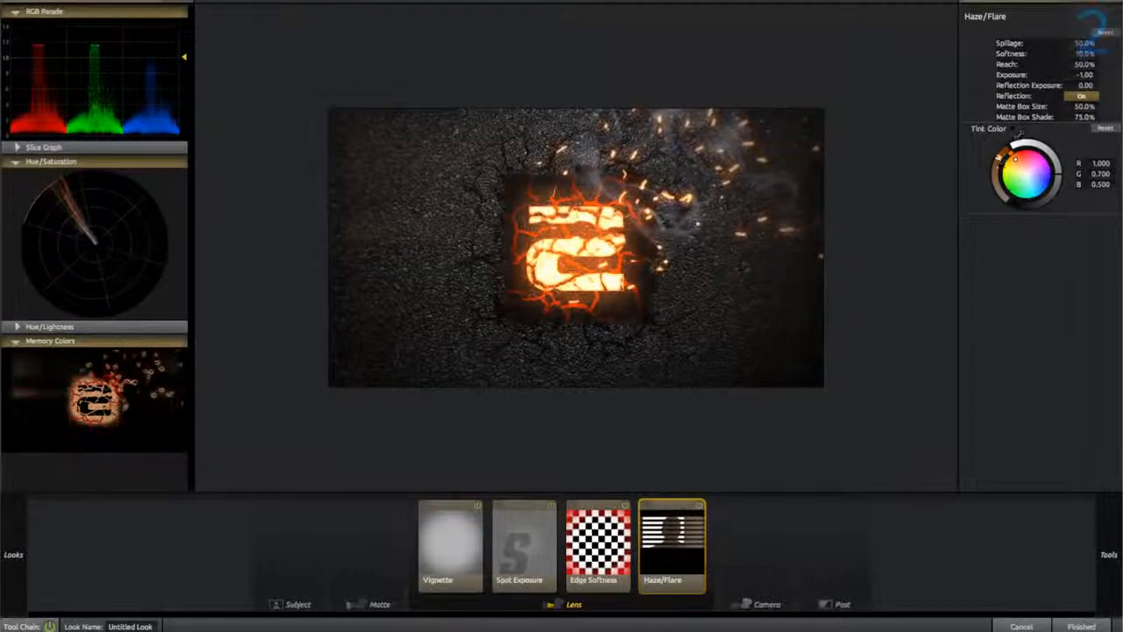
# Step: Tint the Haze/Flare deep orange, about R 1.218, G 0.426, B 0.033, and raise its Spillage and Softness to 100%
pyautogui.moveTo(1015, 159); pyautogui.dragTo(1009, 151)
pyautogui.moveTo(1064, 178); pyautogui.dragTo(1059, 162)
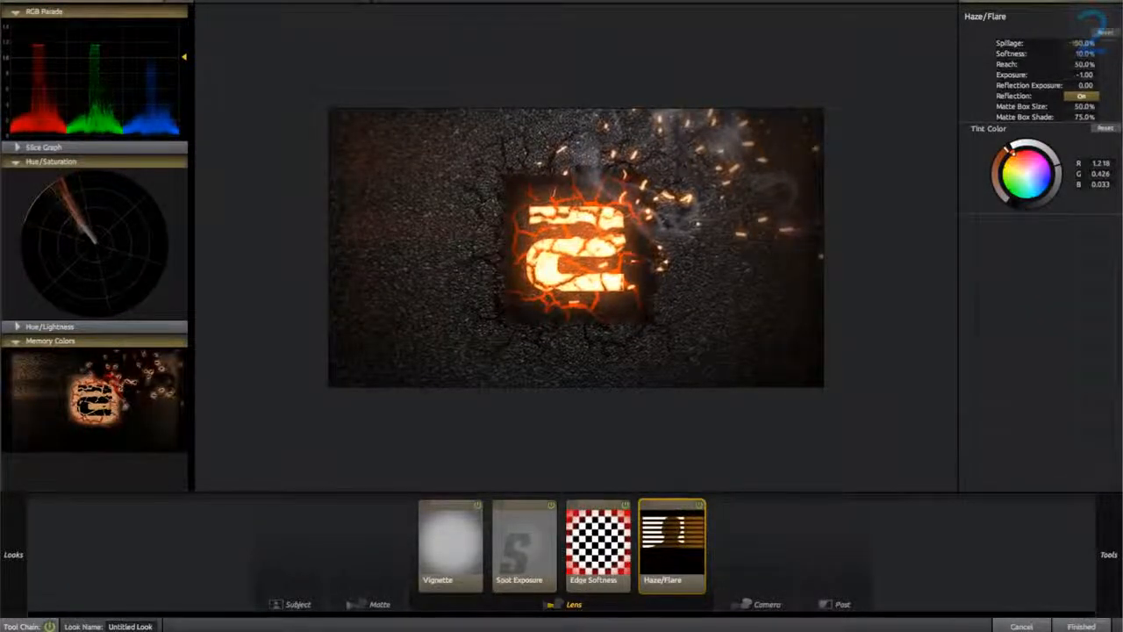
pyautogui.moveTo(1072, 43); pyautogui.dragTo(1118, 54)
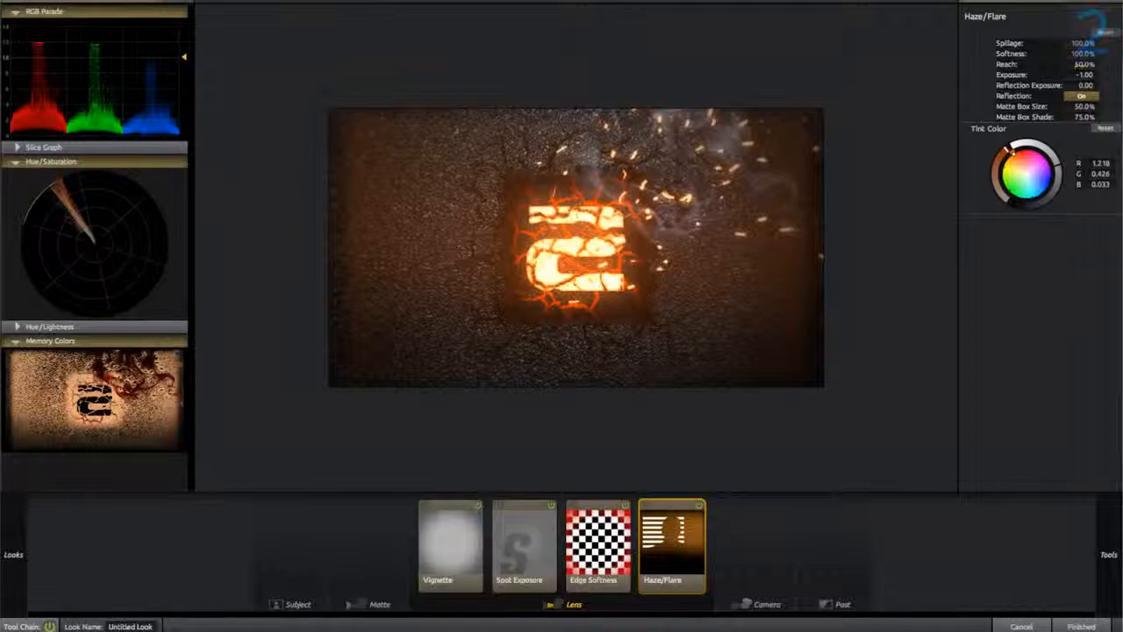
# Step: Reduce the Haze/Flare's Reach to 0% and turn off its Reflection, comparing the look with and without the tool
pyautogui.moveTo(1085, 64); pyautogui.dragTo(994, 65)
pyautogui.click(1081, 96)
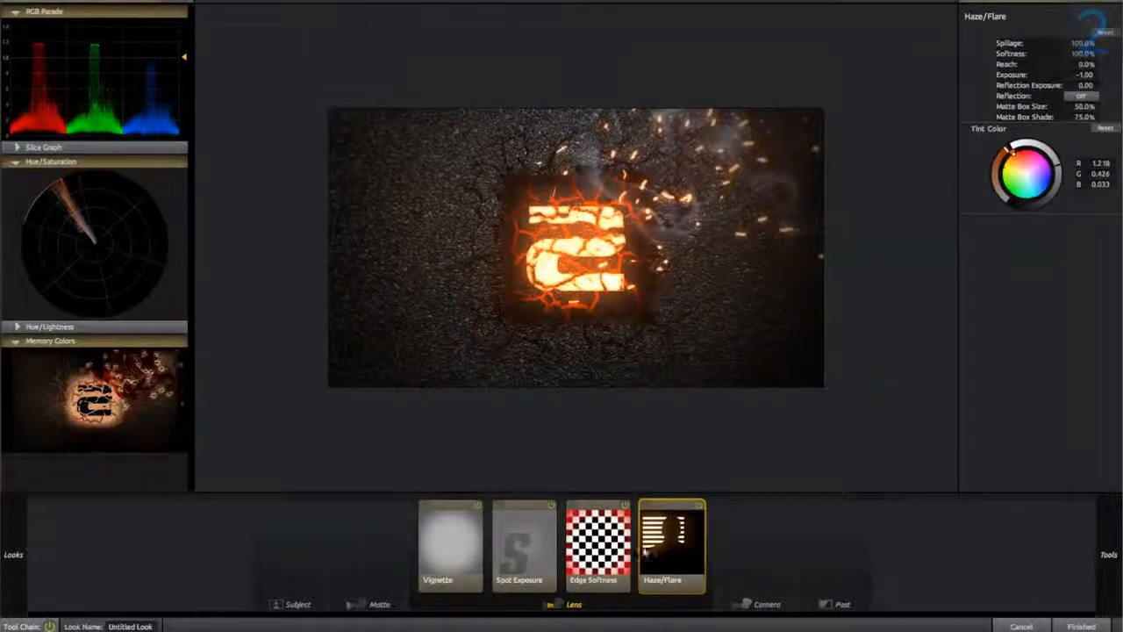
pyautogui.click(700, 506)
pyautogui.click(699, 505)
pyautogui.click(700, 506)
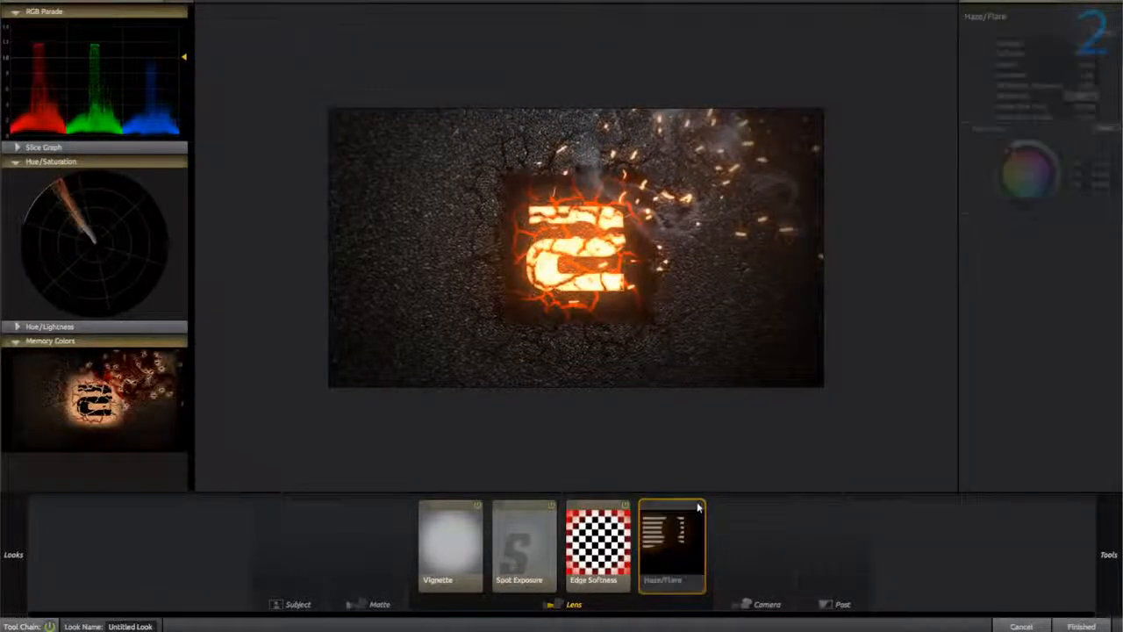
pyautogui.click(699, 505)
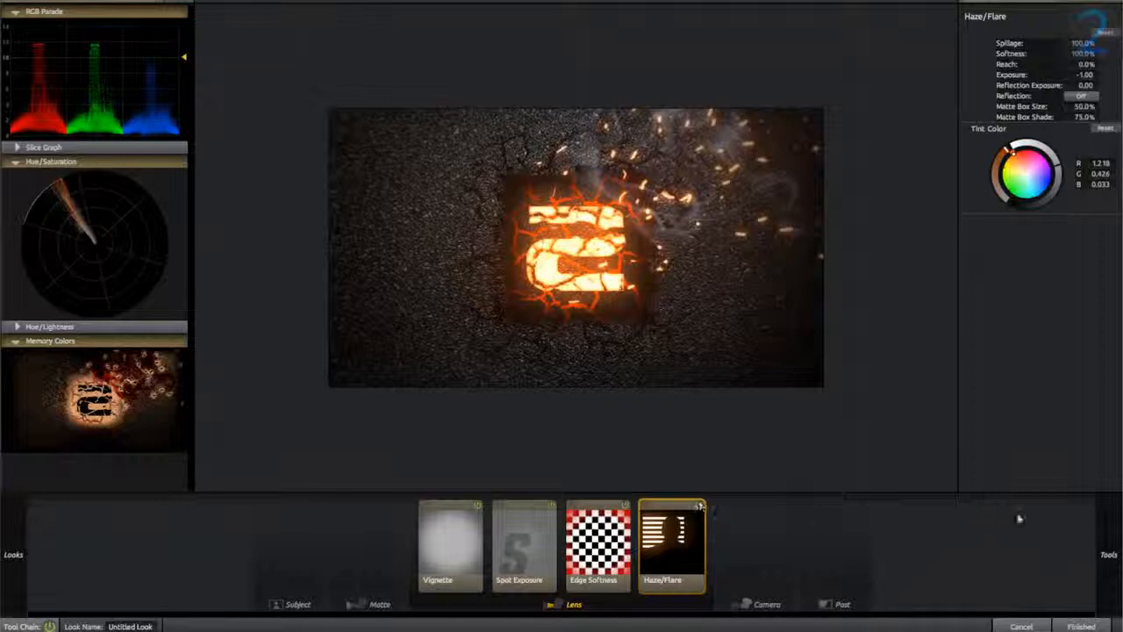
# Step: Add the Color Ranges tool from the post tools to the look
pyautogui.moveTo(1096, 533)
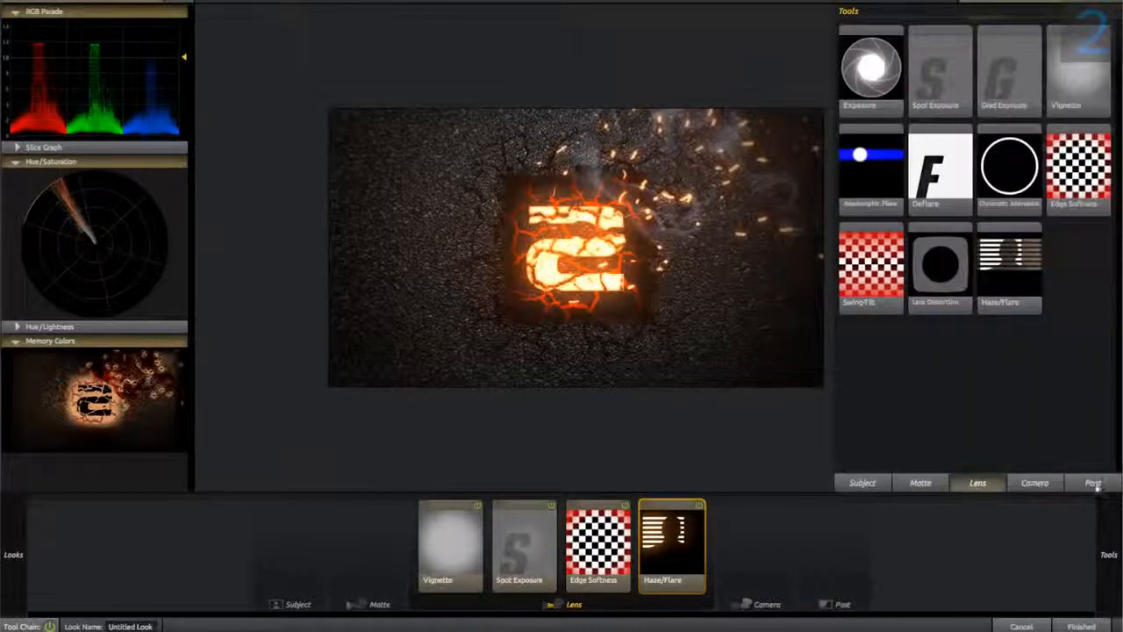
pyautogui.click(1093, 484)
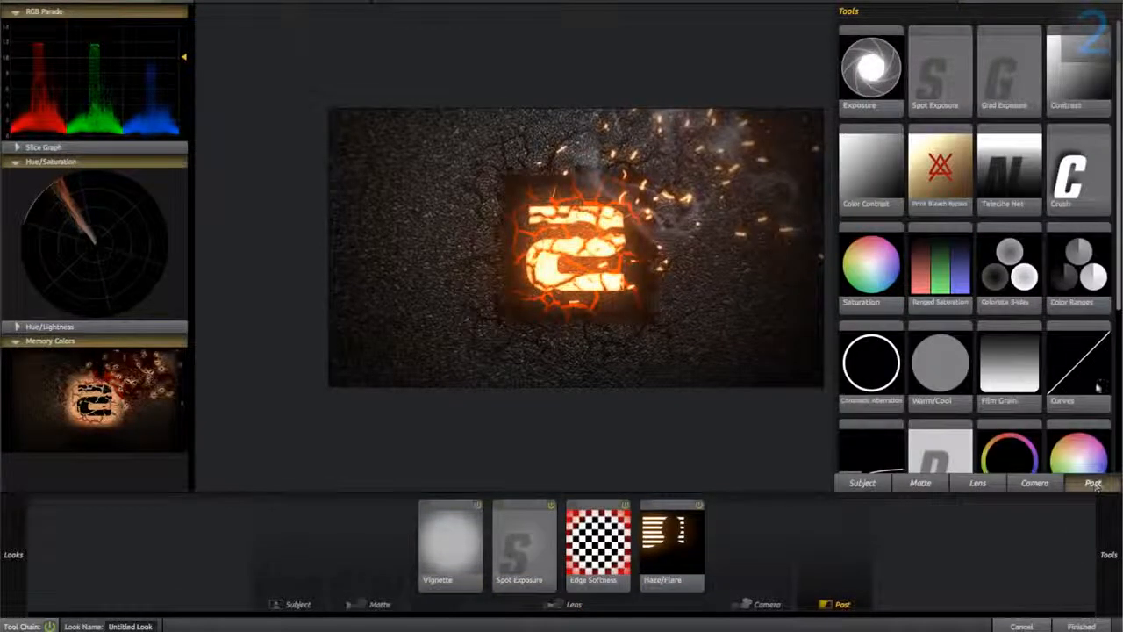
pyautogui.scroll(-2, 1007, 286)
pyautogui.scroll(-1, 1007, 286)
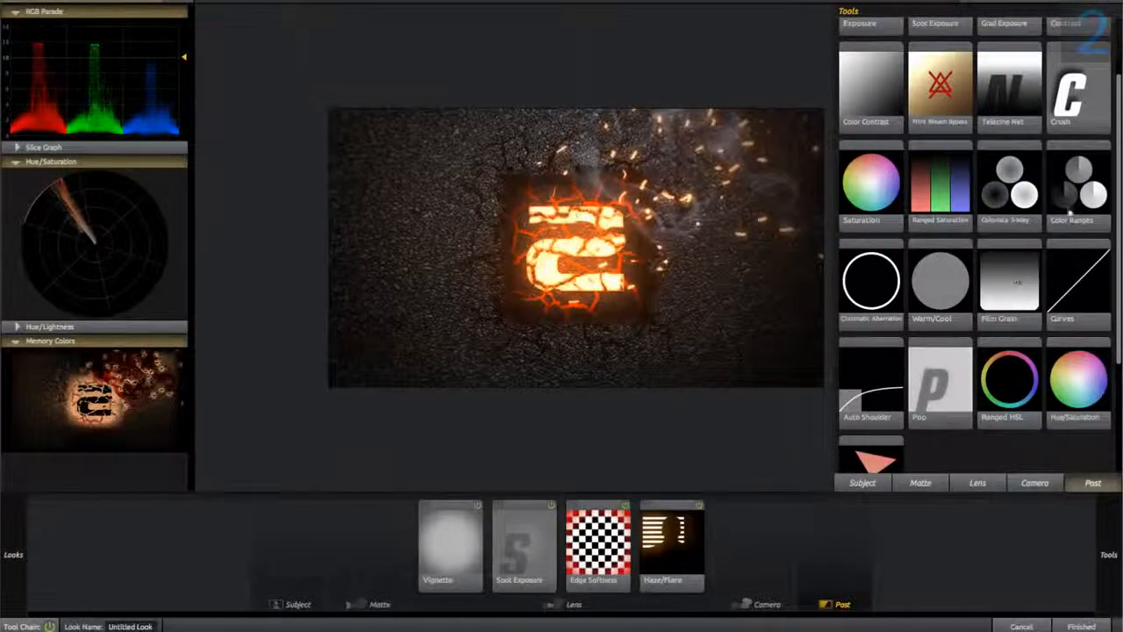
pyautogui.doubleClick(1071, 206)
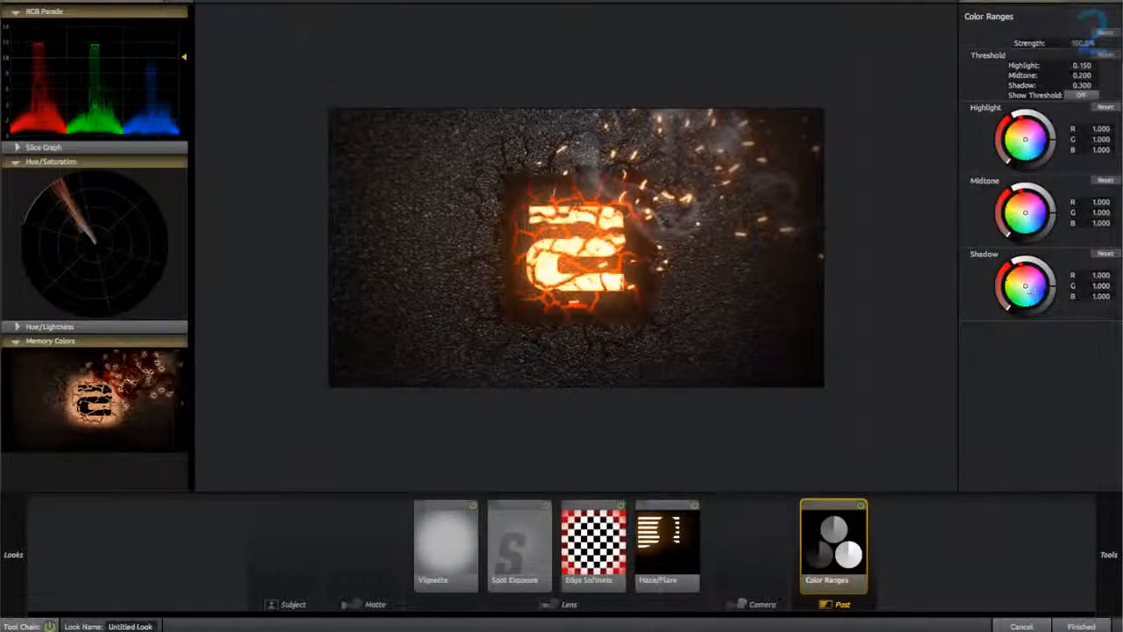
# Step: Tint the Color Ranges shadows blue and slightly darker, the highlights warm orange and brighter, and the midtones slightly yellow-green
pyautogui.moveTo(1031, 294); pyautogui.dragTo(1072, 325)
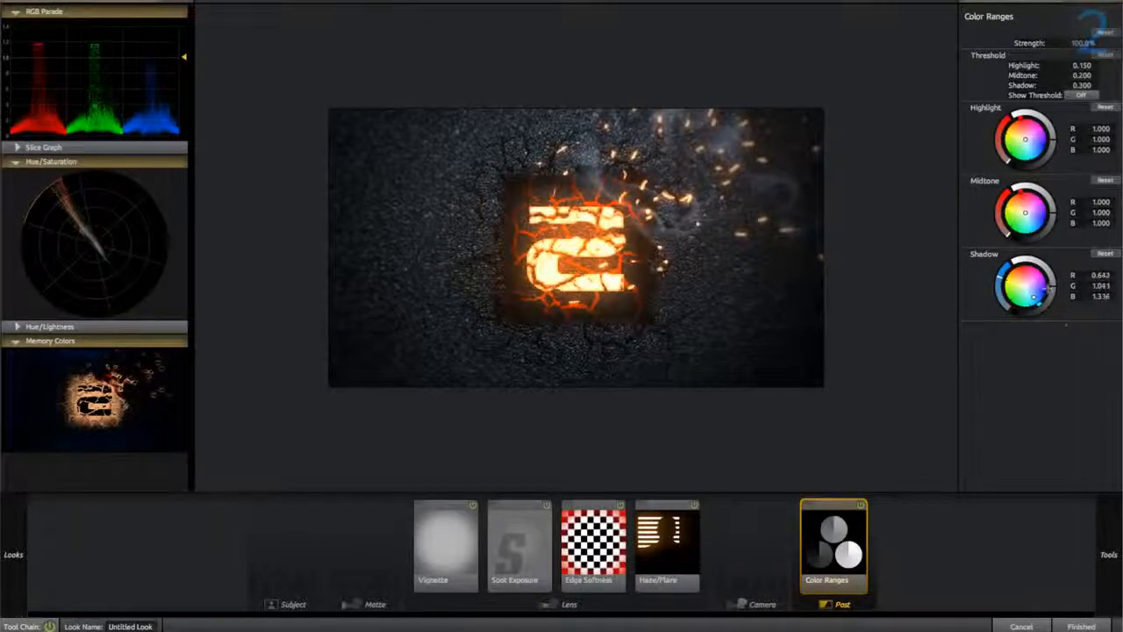
pyautogui.moveTo(1050, 289); pyautogui.dragTo(1052, 298)
pyautogui.moveTo(1024, 137); pyautogui.dragTo(1056, 123)
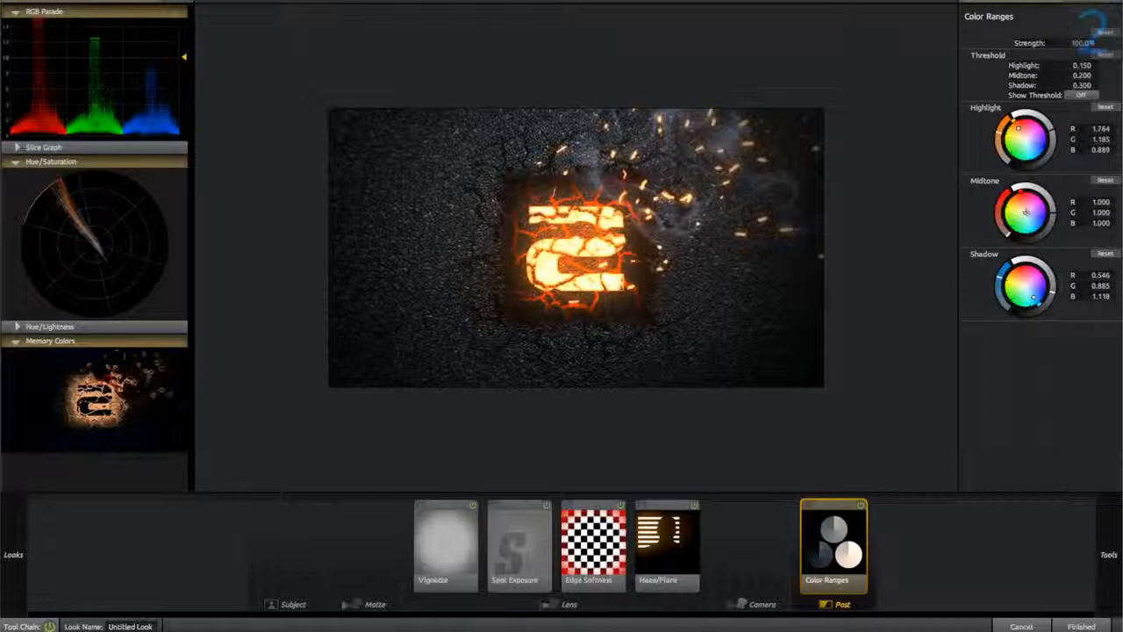
pyautogui.moveTo(1025, 212); pyautogui.dragTo(1054, 212)
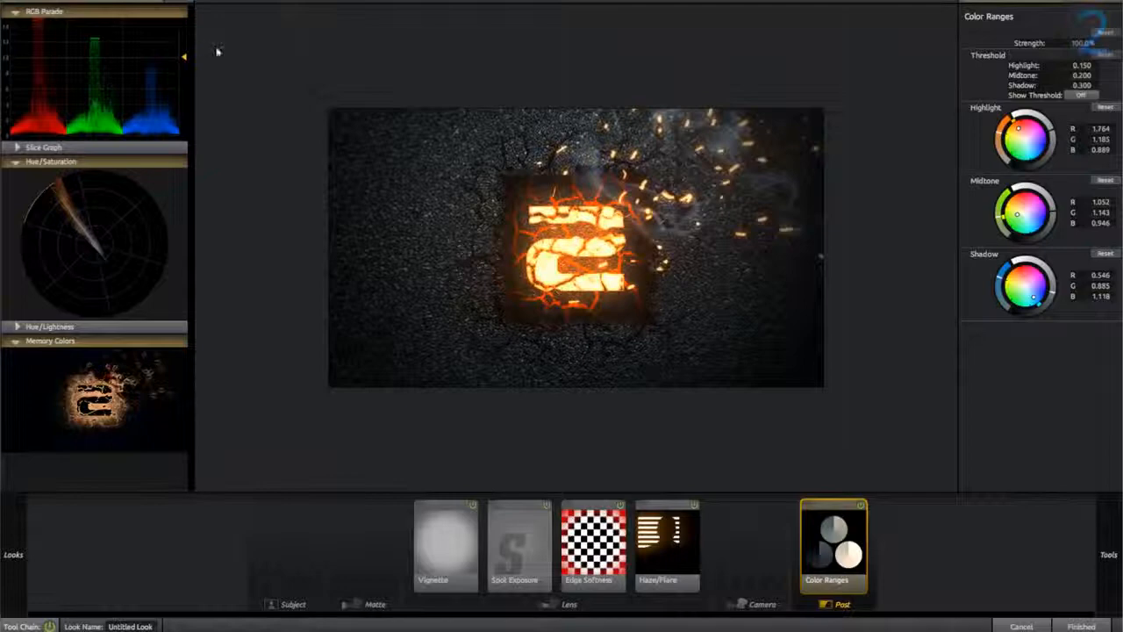
# Step: Add the Auto Shoulder post tool, toggle it to compare the highlights, and apply the finished look to the composition
pyautogui.moveTo(1109, 528)
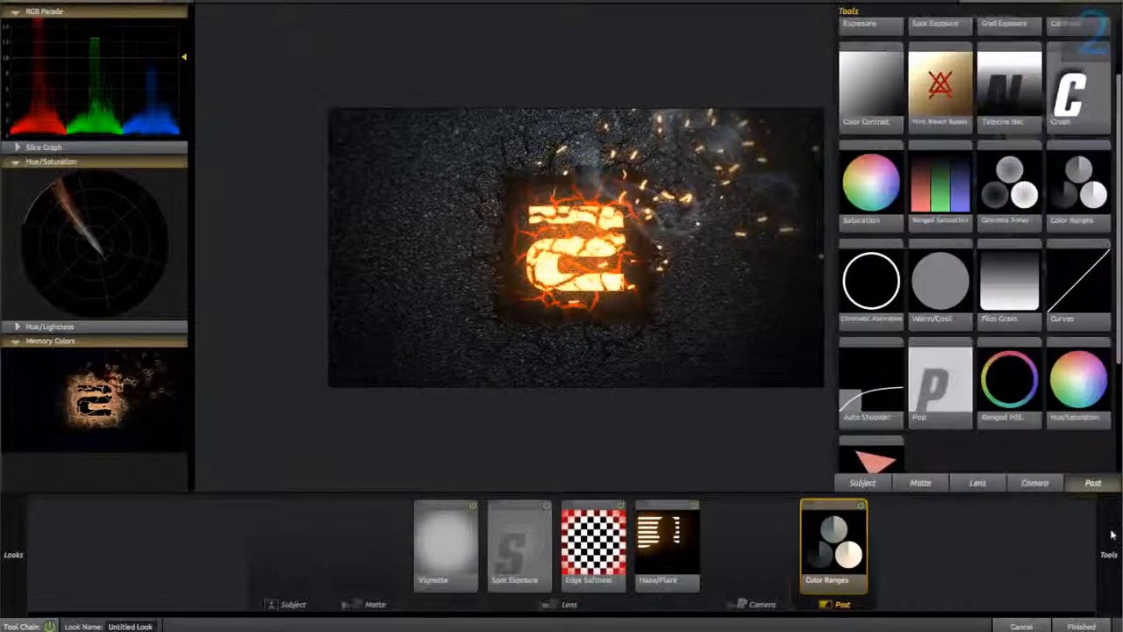
pyautogui.doubleClick(871, 403)
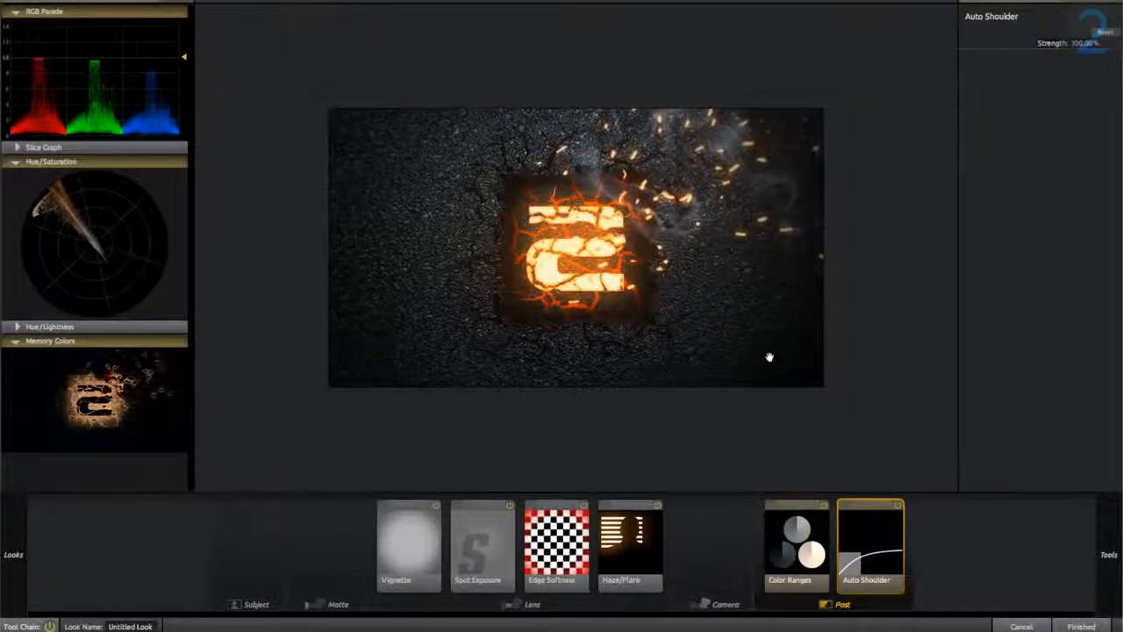
pyautogui.click(899, 505)
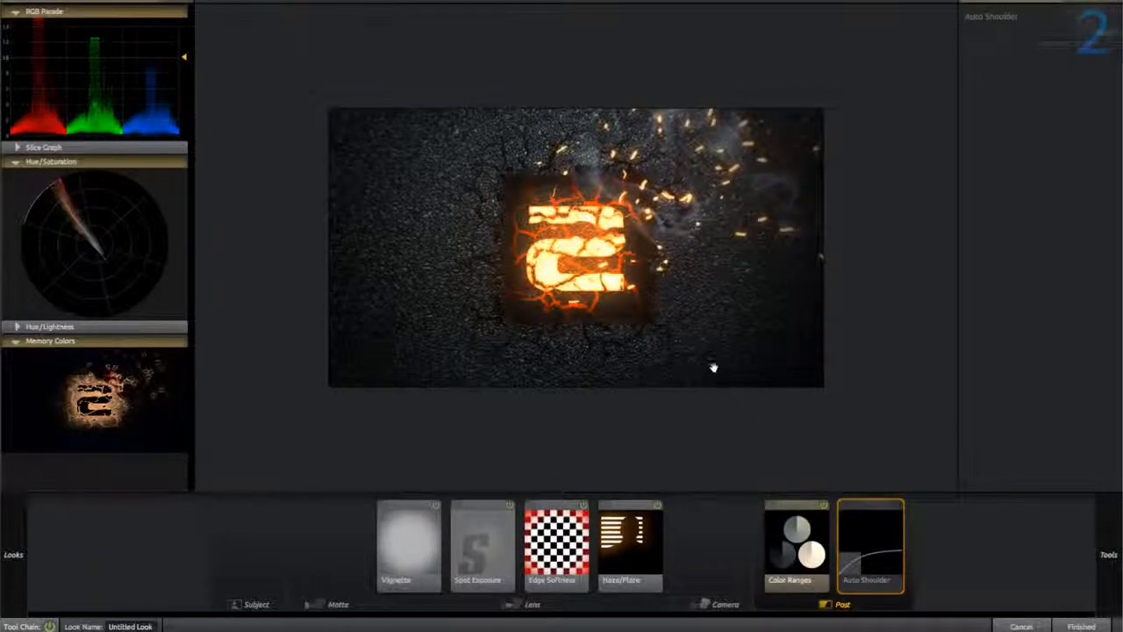
pyautogui.click(1079, 625)
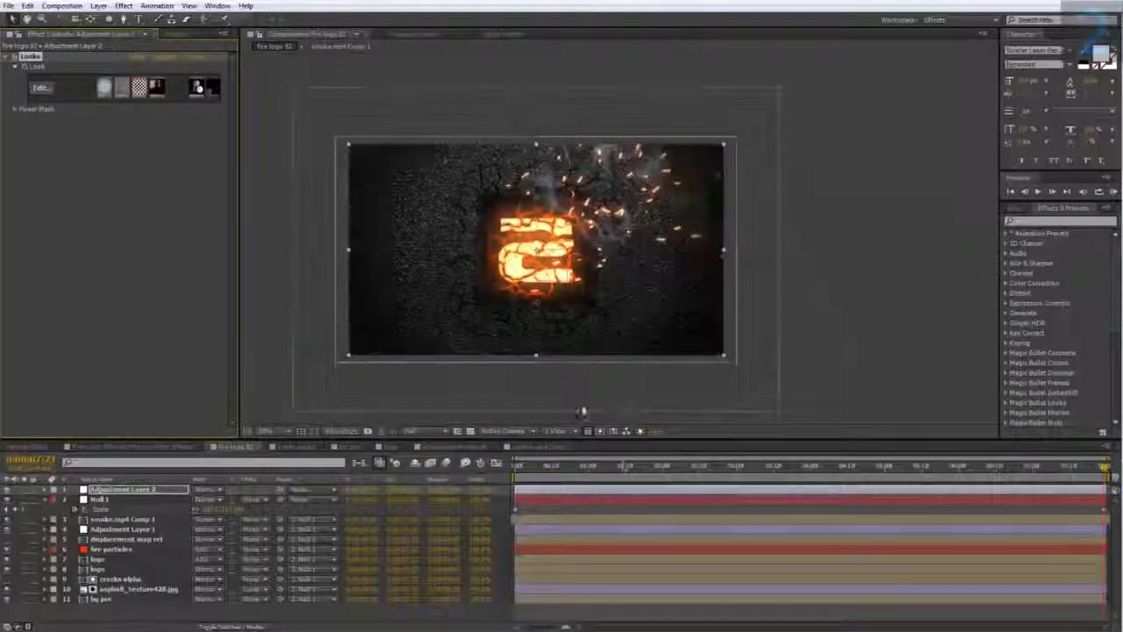
pyautogui.scroll(2, 553, 382)
pyautogui.scroll(-3, 554, 382)
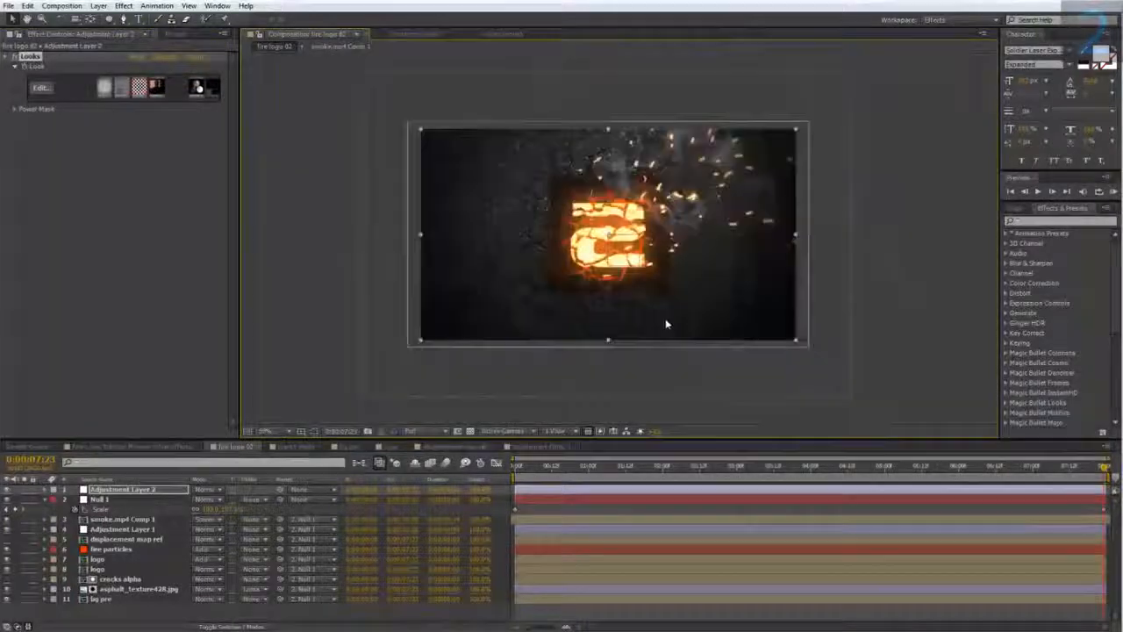
# Step: Scrub the fire logo composition to about 0:00:01:21 and inspect the graded logo, sparks and smoke up close
pyautogui.click(657, 467)
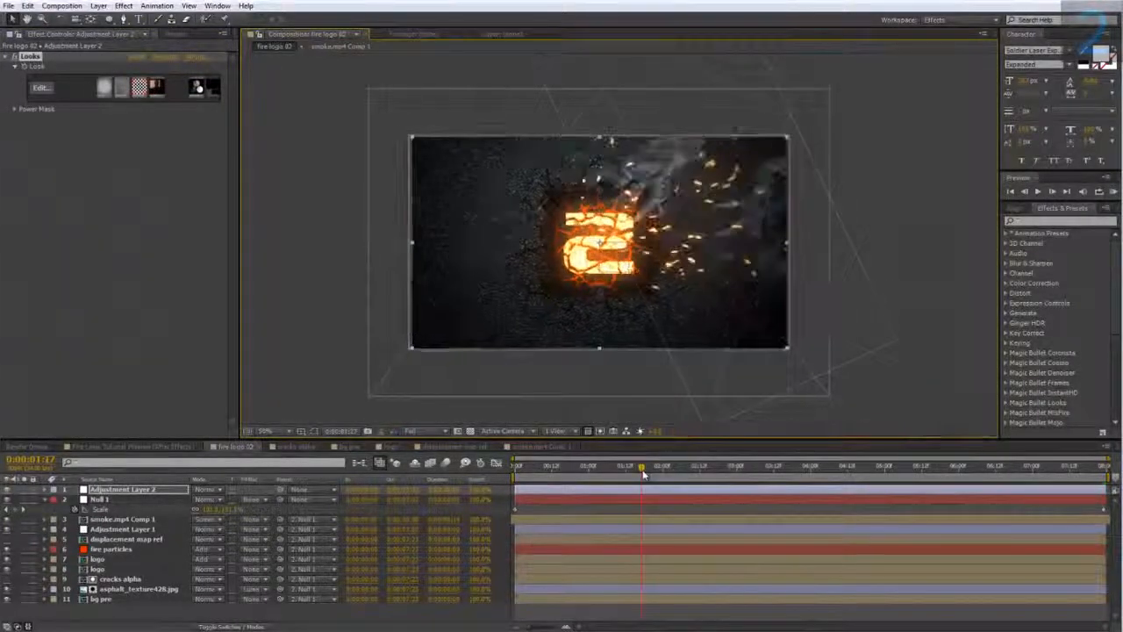
pyautogui.click(592, 468)
pyautogui.moveTo(590, 471); pyautogui.dragTo(653, 469)
pyautogui.scroll(2, 592, 298)
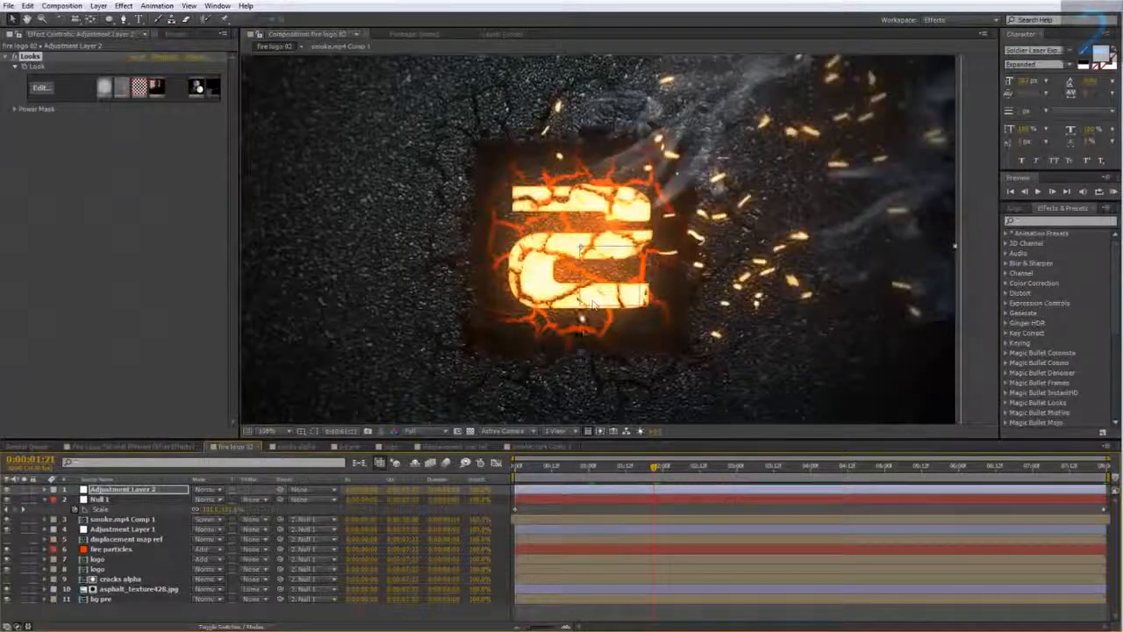
# Step: Open the bg pre composition and add a new adjustment layer above the cracks and asphalt layers
pyautogui.doubleClick(104, 598)
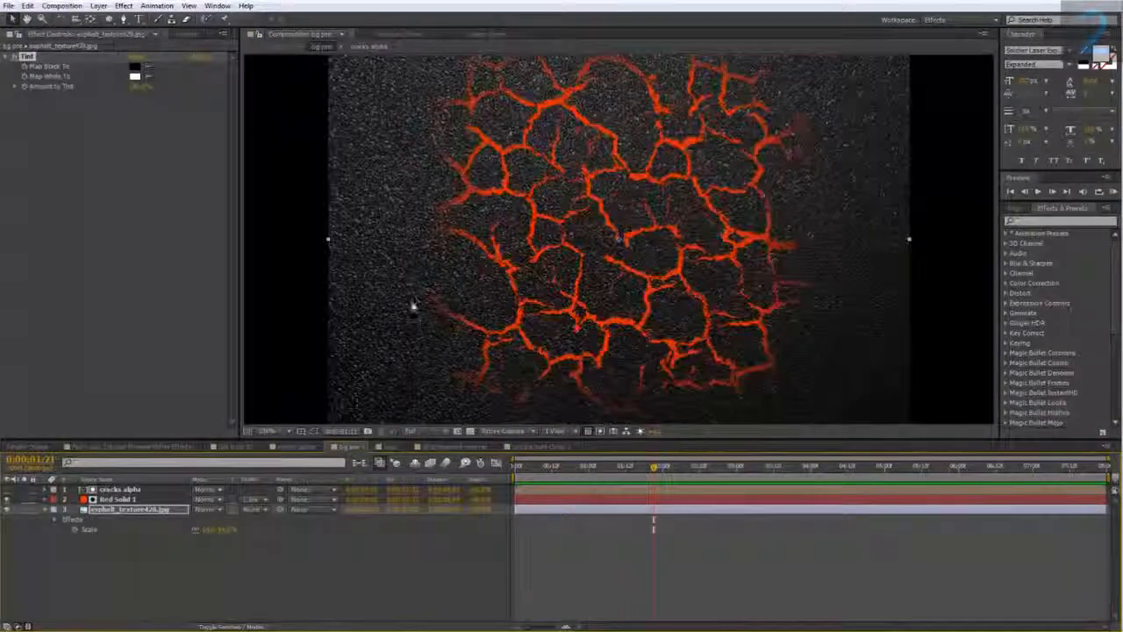
pyautogui.rightClick(187, 560)
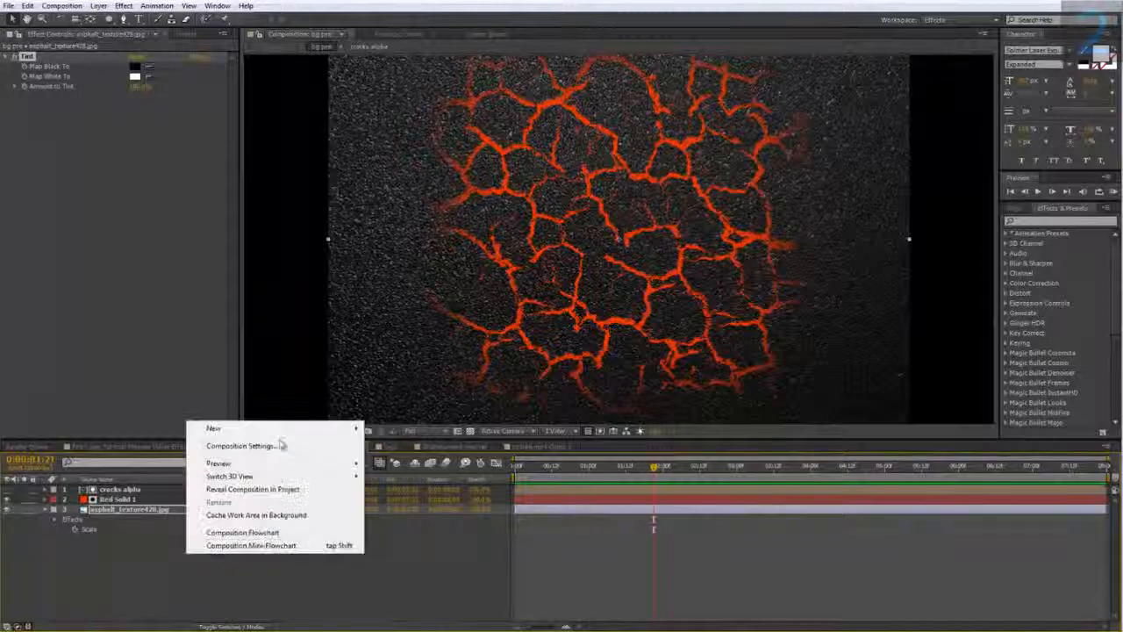
pyautogui.moveTo(342, 428)
pyautogui.click(424, 524)
# Step: Apply a Glow effect to the bg pre adjustment layer, adjust its threshold and radius, and compare the cracks with and without it
pyautogui.rightClick(114, 489)
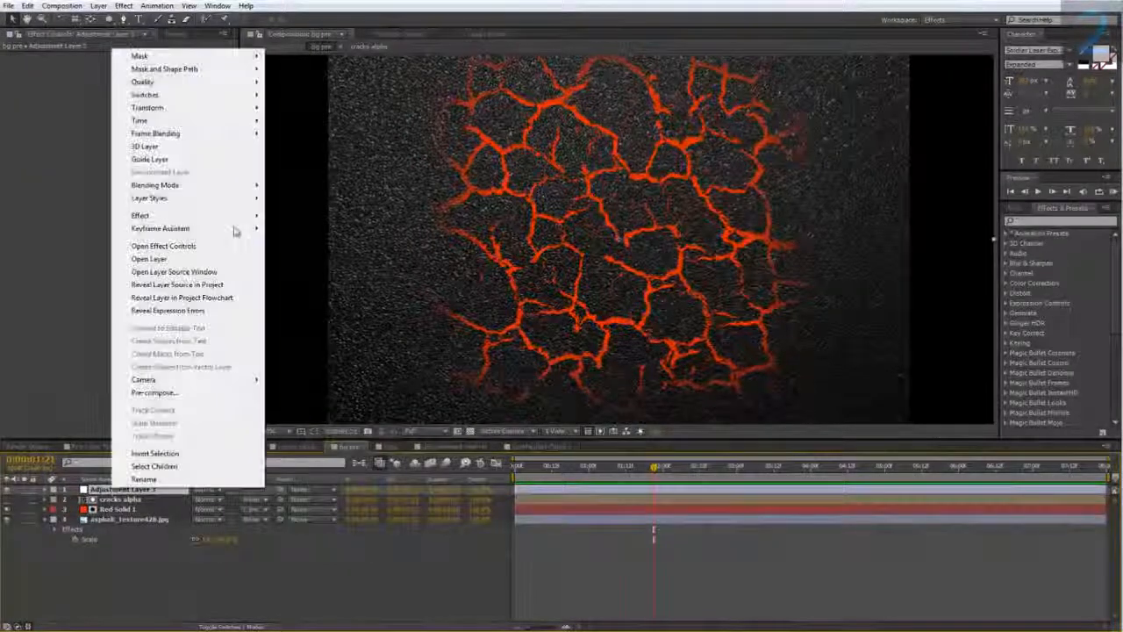
pyautogui.moveTo(176, 217)
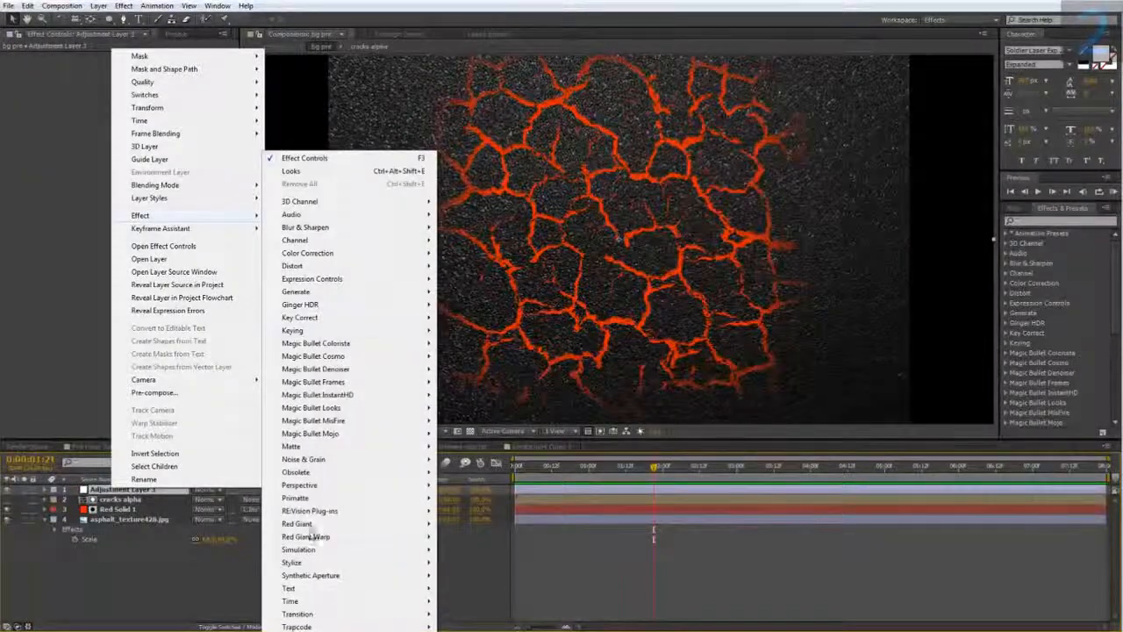
pyautogui.moveTo(307, 562)
pyautogui.click(500, 460)
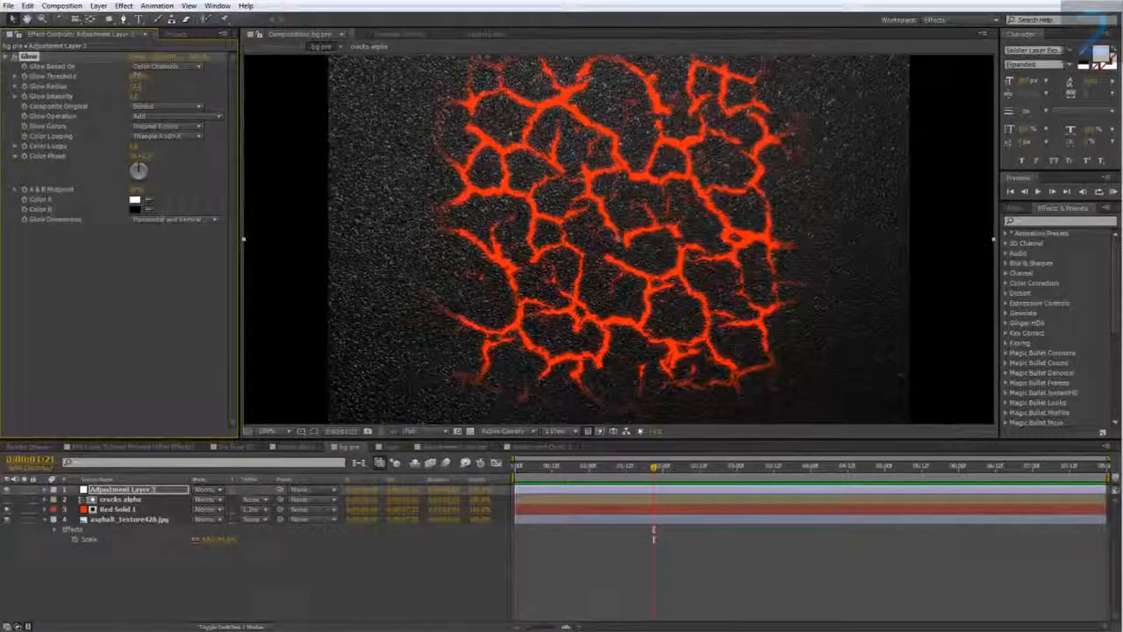
pyautogui.moveTo(133, 76); pyautogui.dragTo(141, 87)
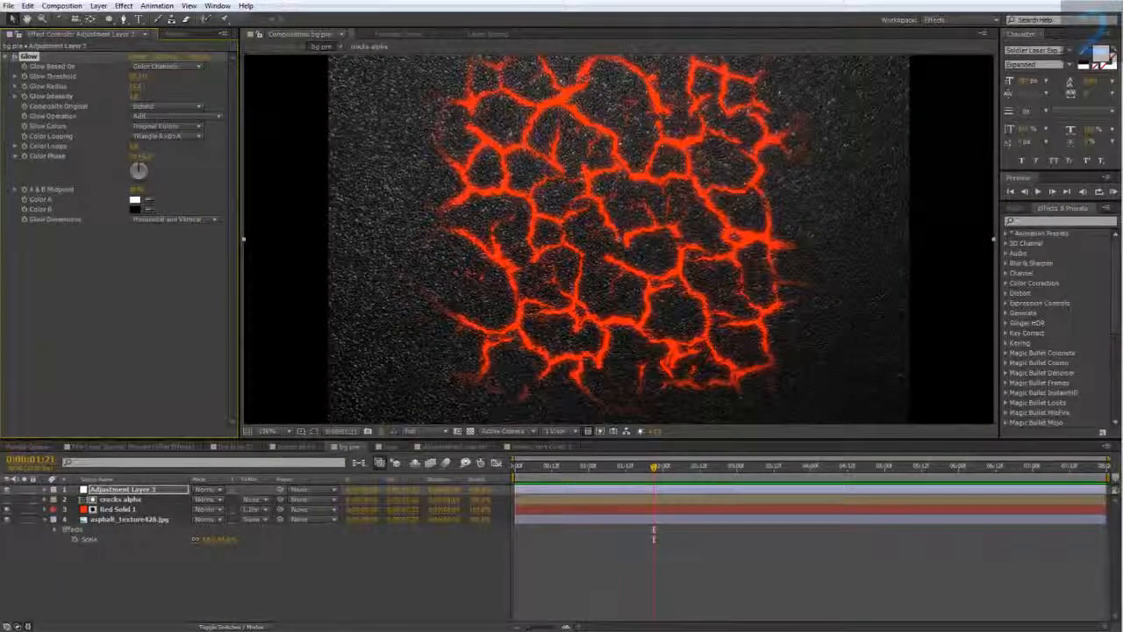
pyautogui.click(16, 57)
pyautogui.click(16, 57)
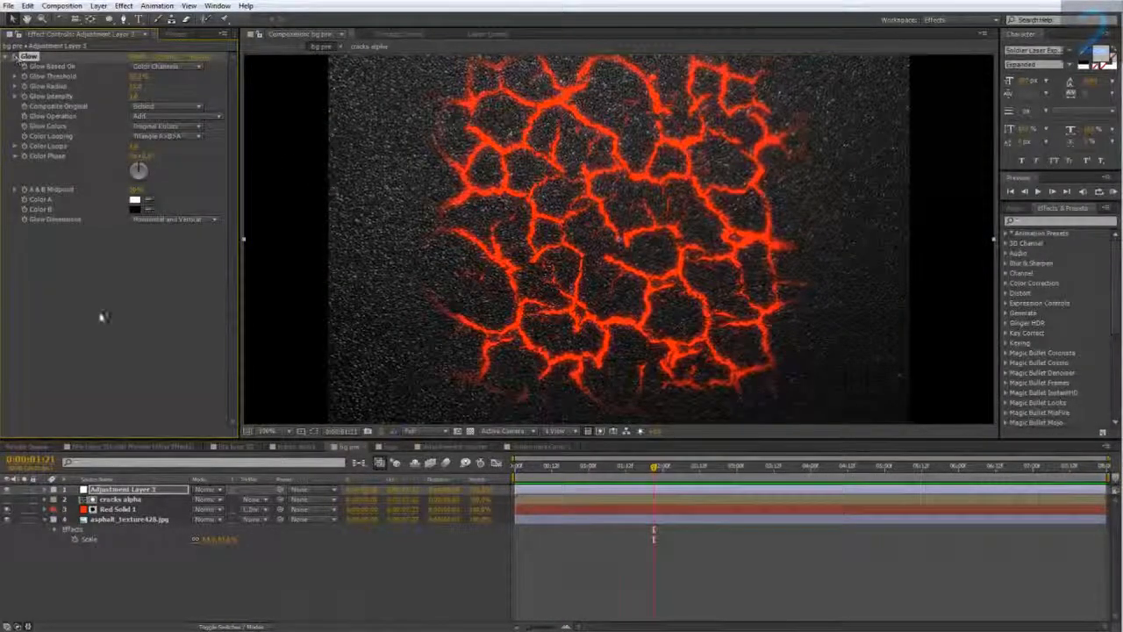
# Step: Return to the main fire logo composition, check the glowing cracks, and run a RAM preview of the animation
pyautogui.click(233, 447)
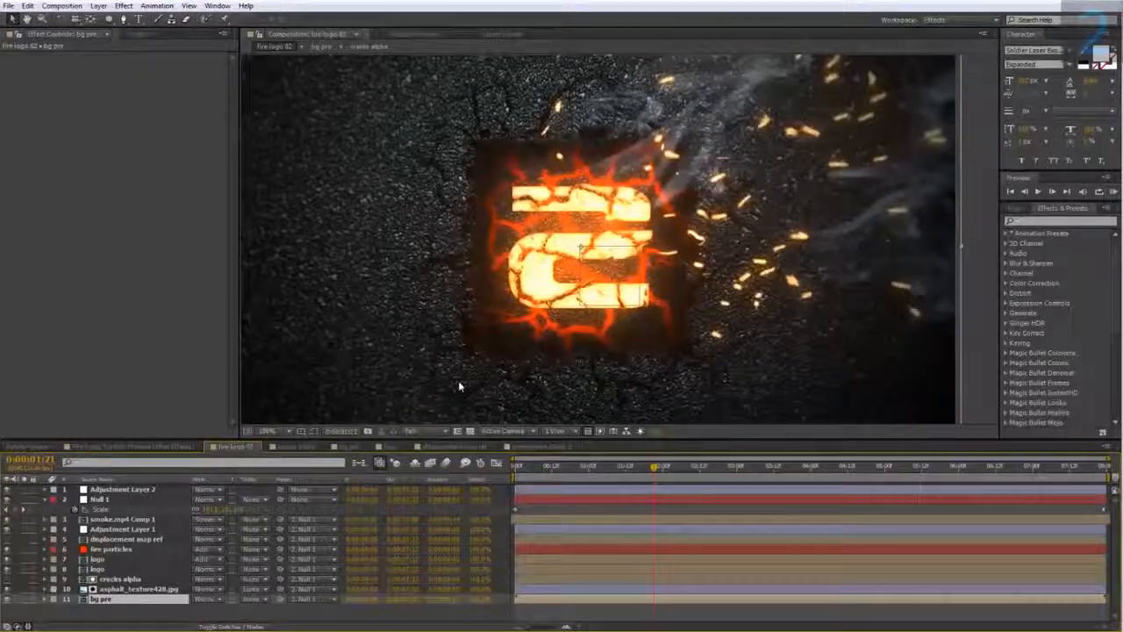
pyautogui.scroll(-1, 459, 386)
pyautogui.scroll(1, 459, 386)
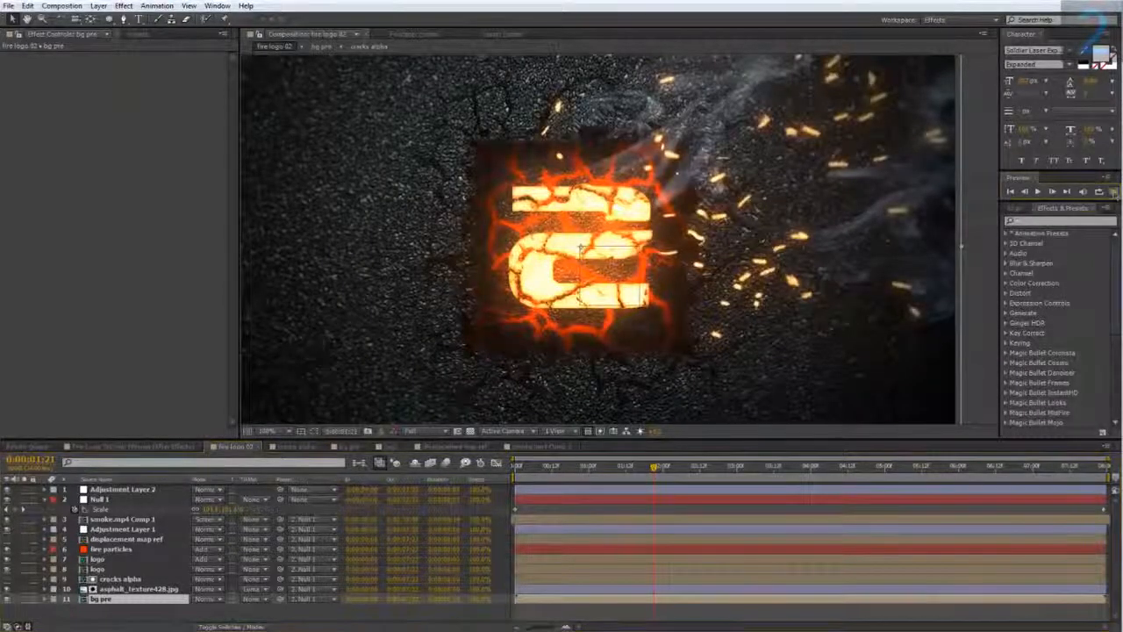
pyautogui.click(1114, 193)
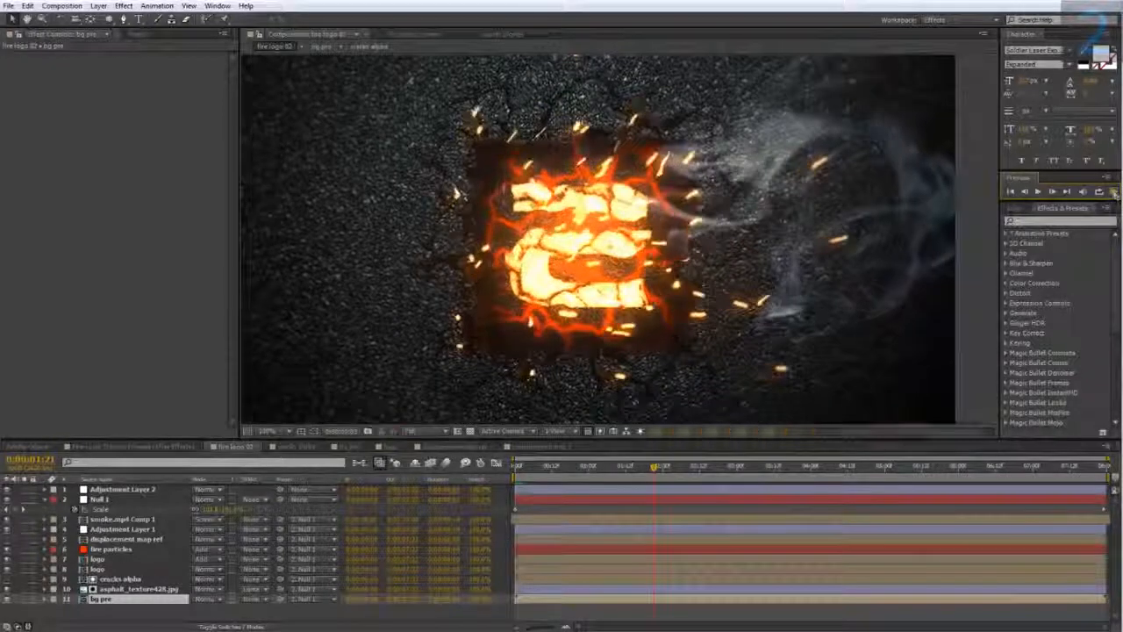